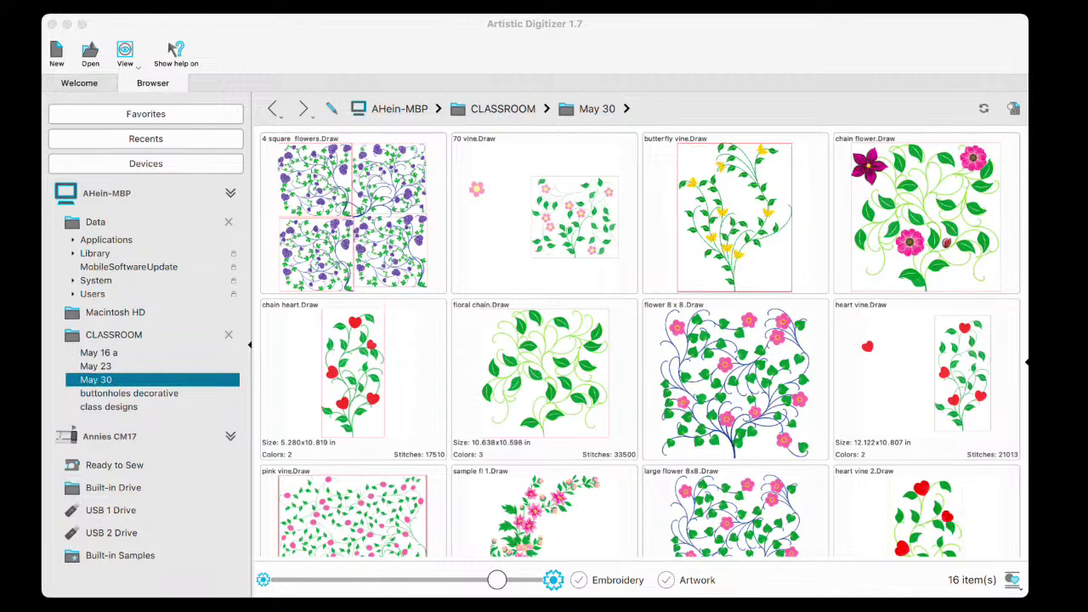
- Look through the sample vine and flower designs in the CLASSROOM May 30 folder
click(646, 49)
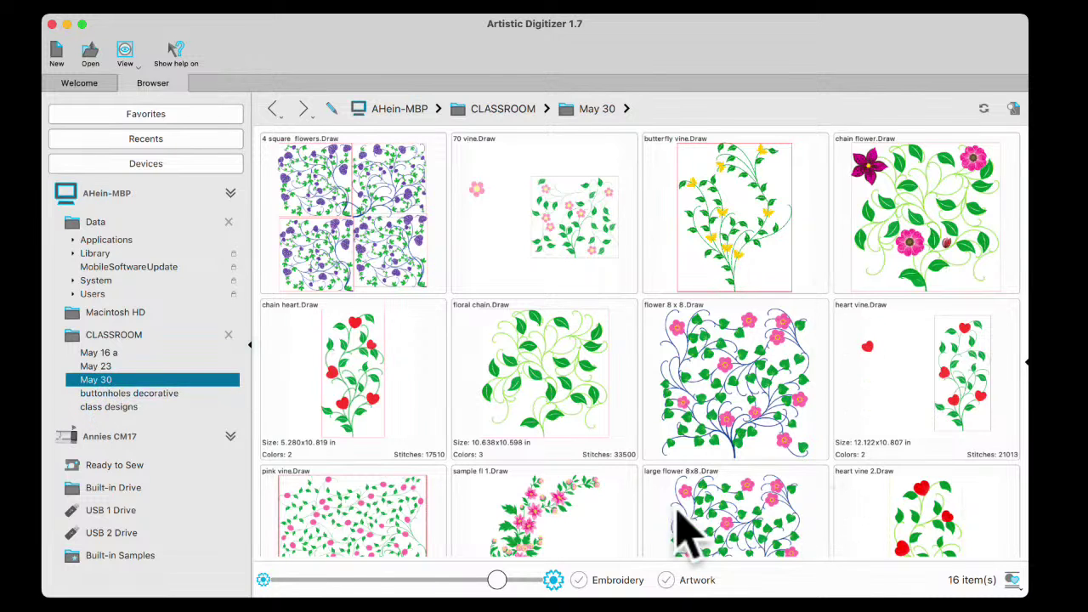
scroll(681, 412, down, 3)
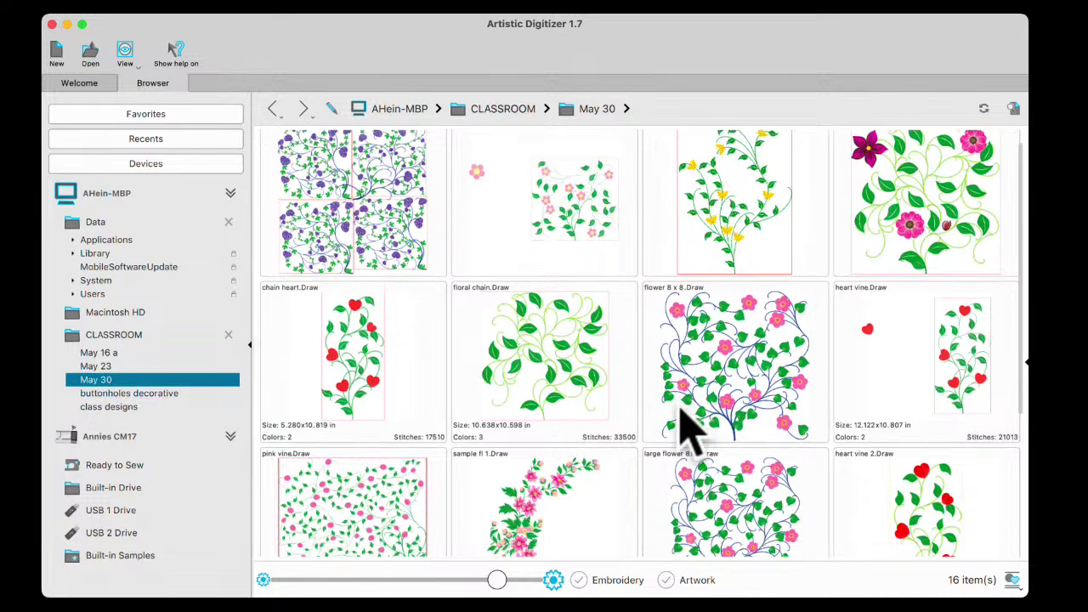
scroll(679, 411, down, 3)
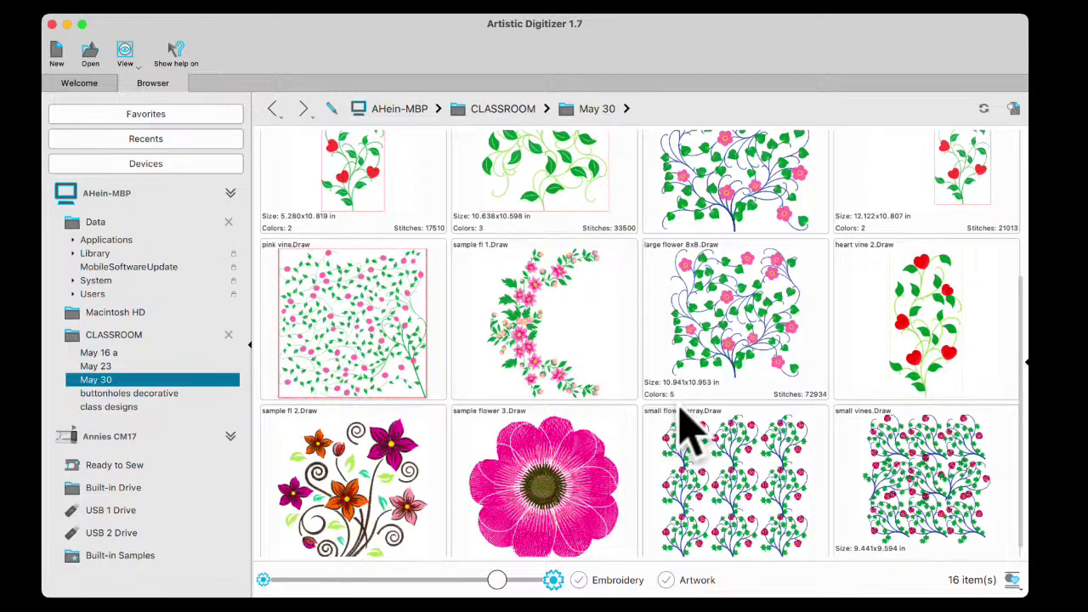
scroll(678, 408, up, 2)
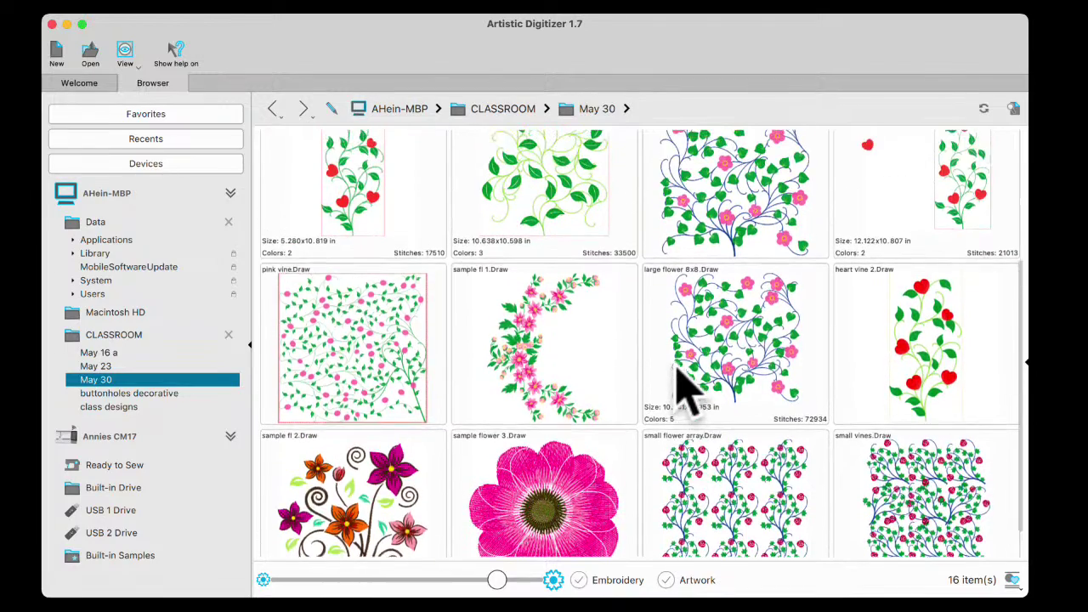
scroll(677, 372, up, 6)
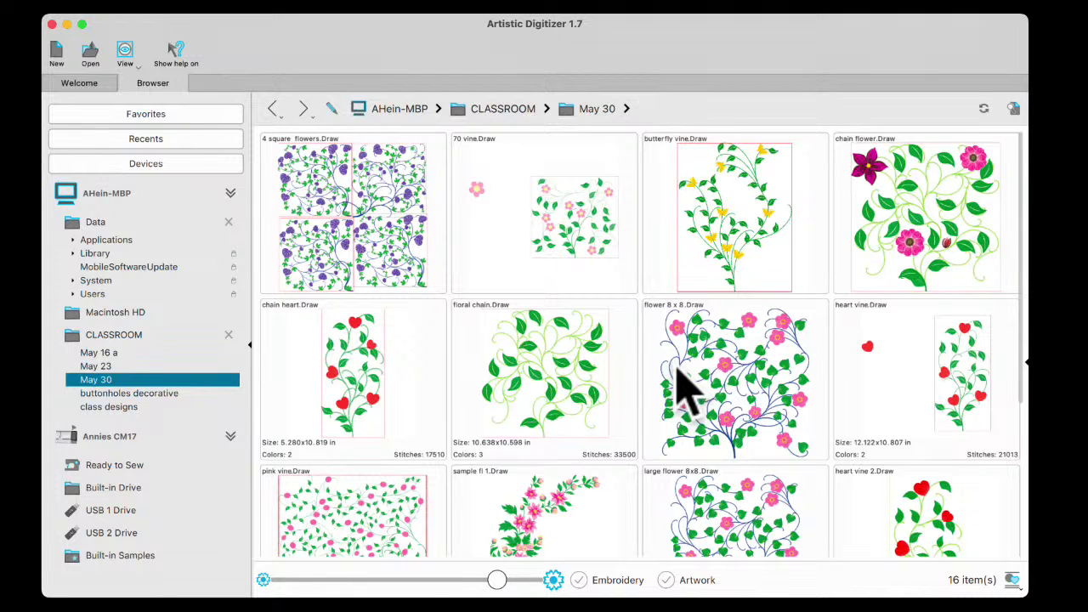
scroll(687, 389, down, 2)
scroll(680, 376, up, 2)
- Create a new design and change its hoop to the Janome CM17 SQ28d, 11.02x11.02 in
click(56, 49)
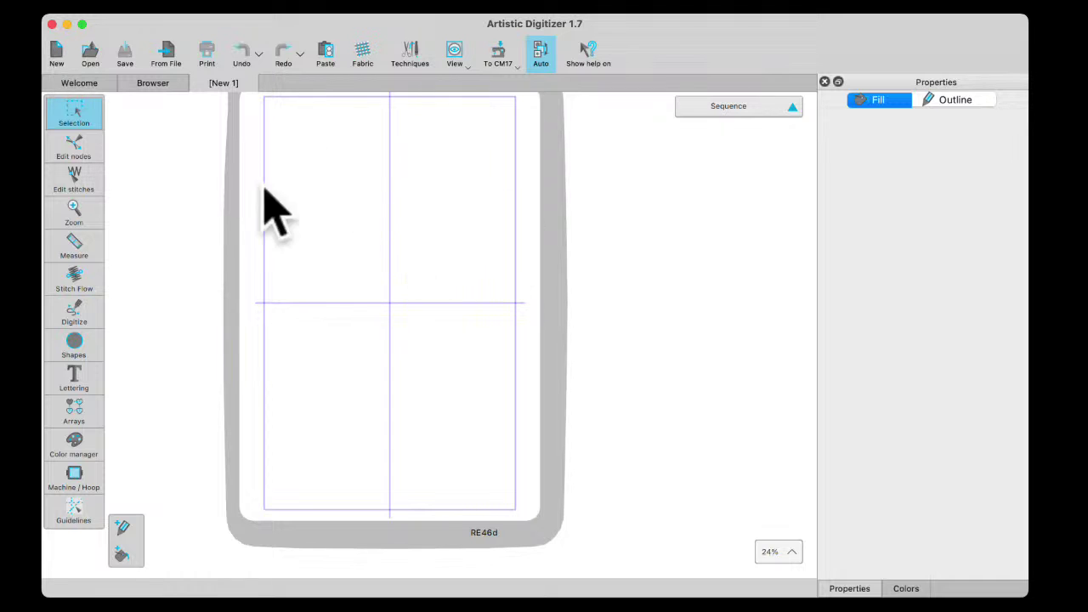
click(498, 51)
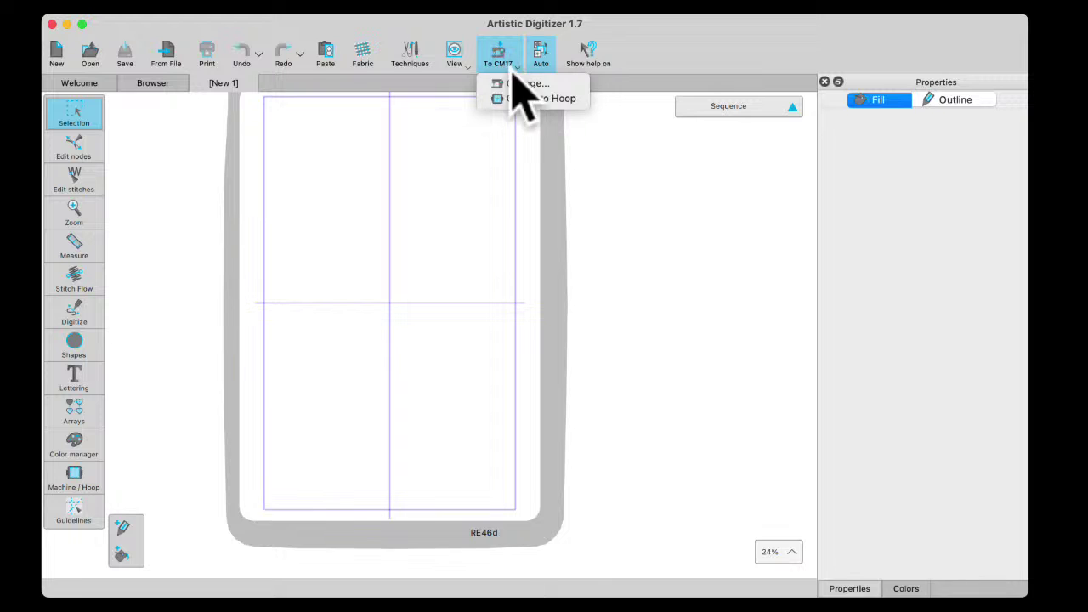
click(520, 96)
scroll(473, 255, down, 2)
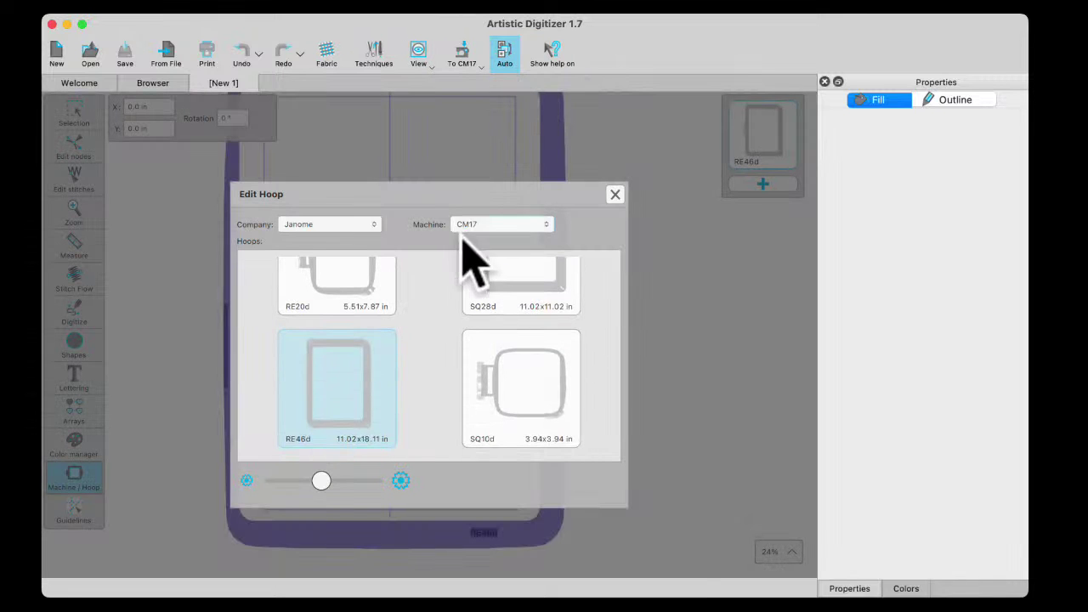
double_click(530, 304)
click(77, 119)
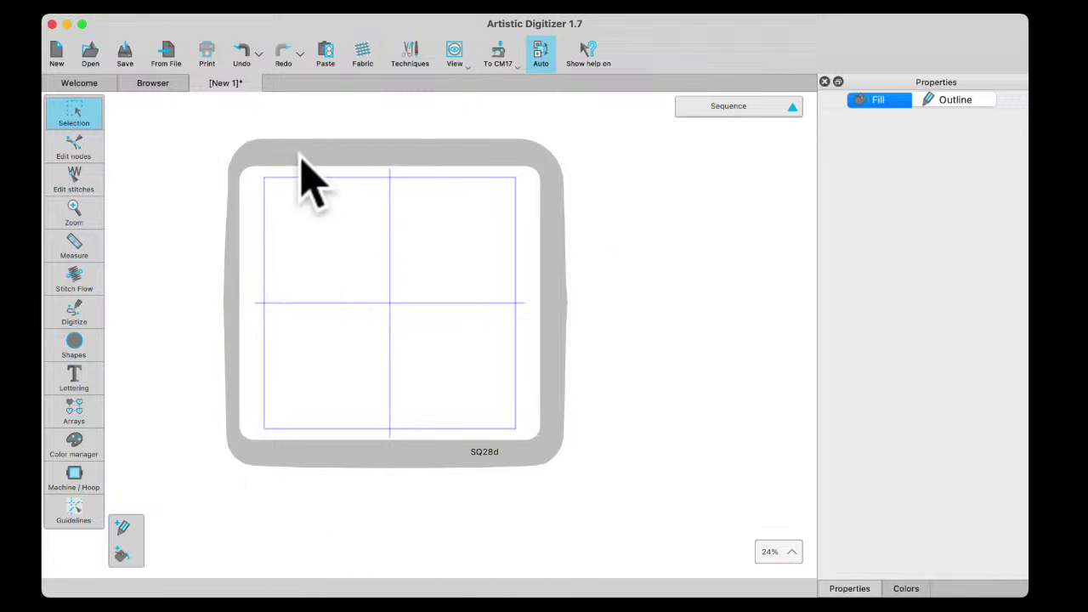
- Review the fabric choices, including the Ultra Light category, and apply the Normal embroidery category with the None Normal fabric
click(364, 46)
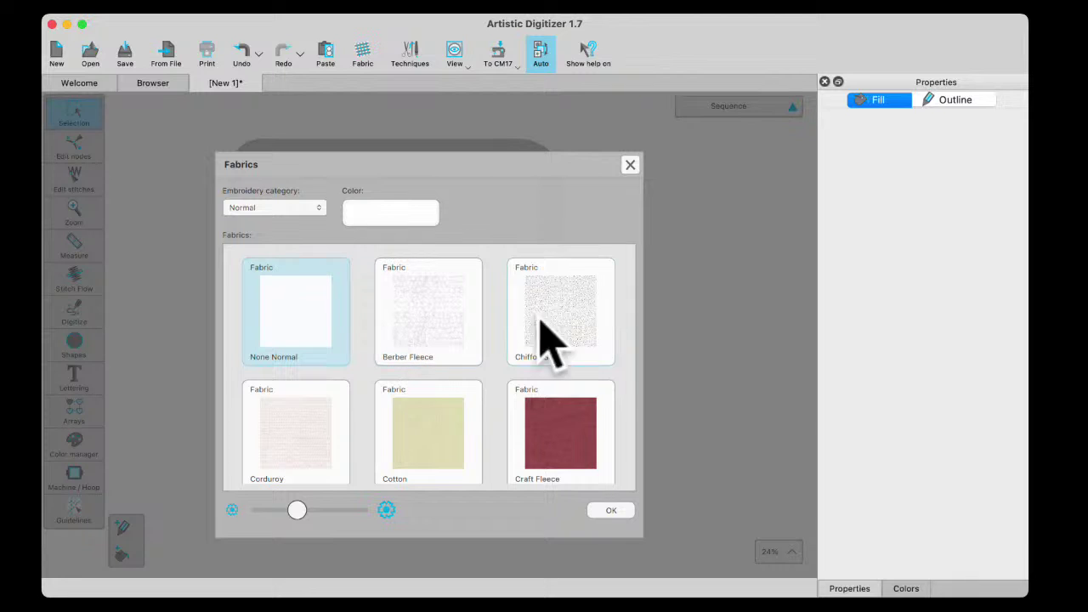
click(320, 209)
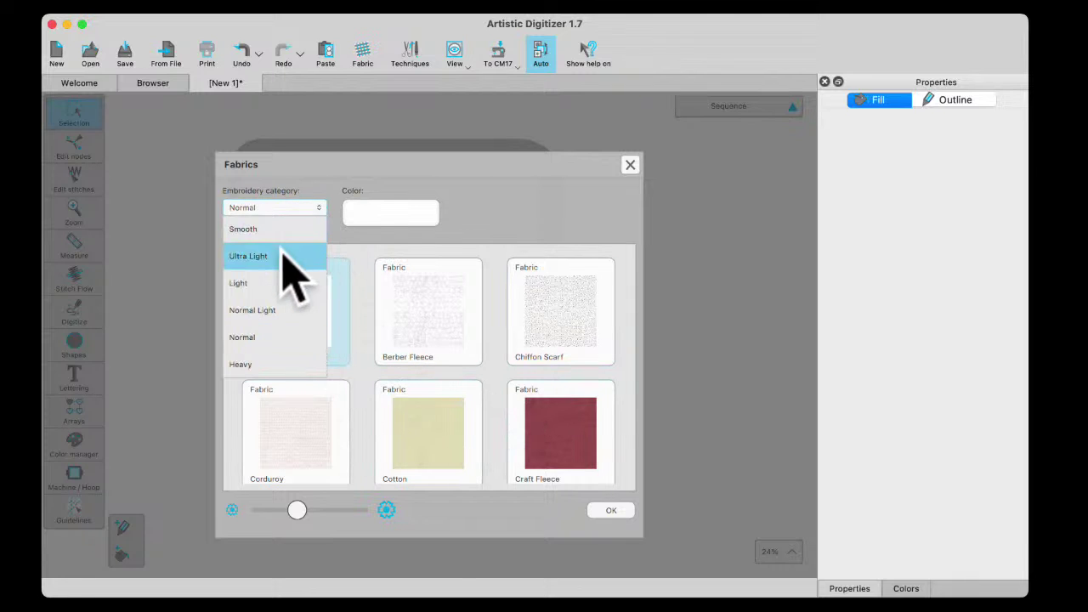
click(250, 261)
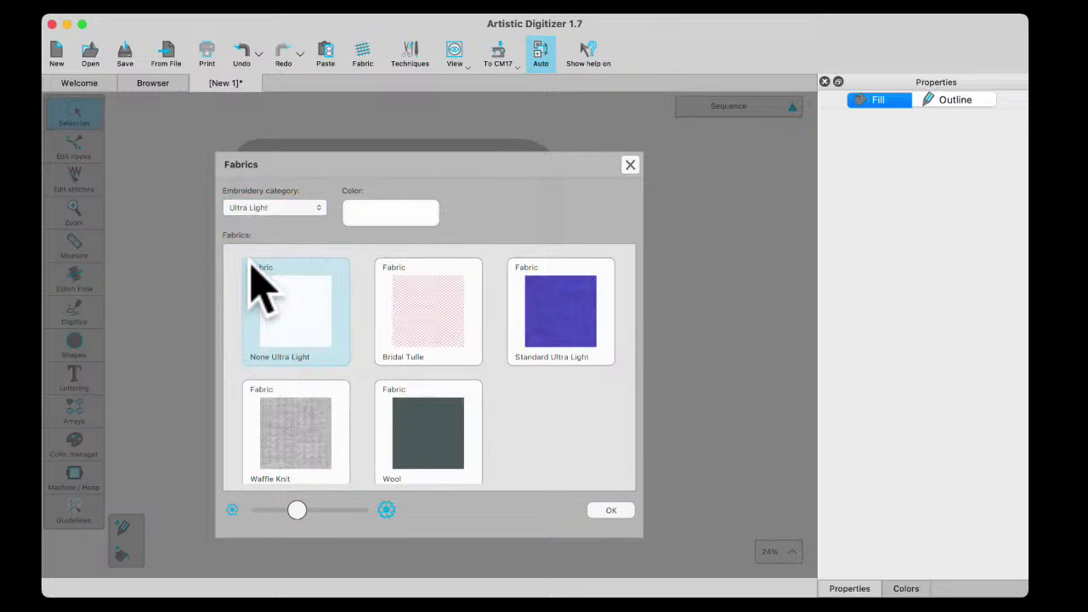
click(318, 210)
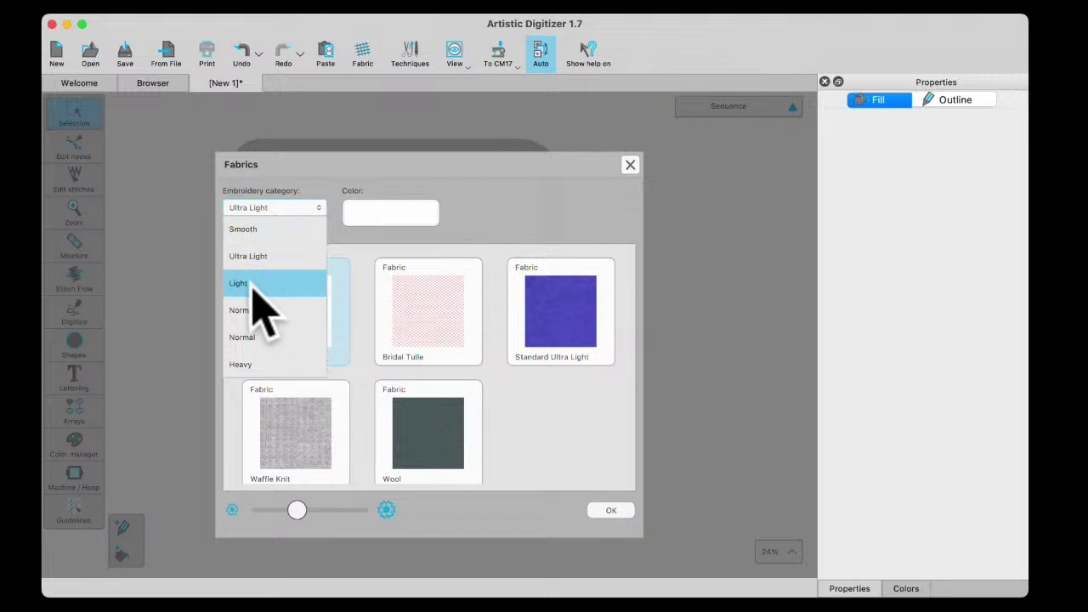
click(317, 207)
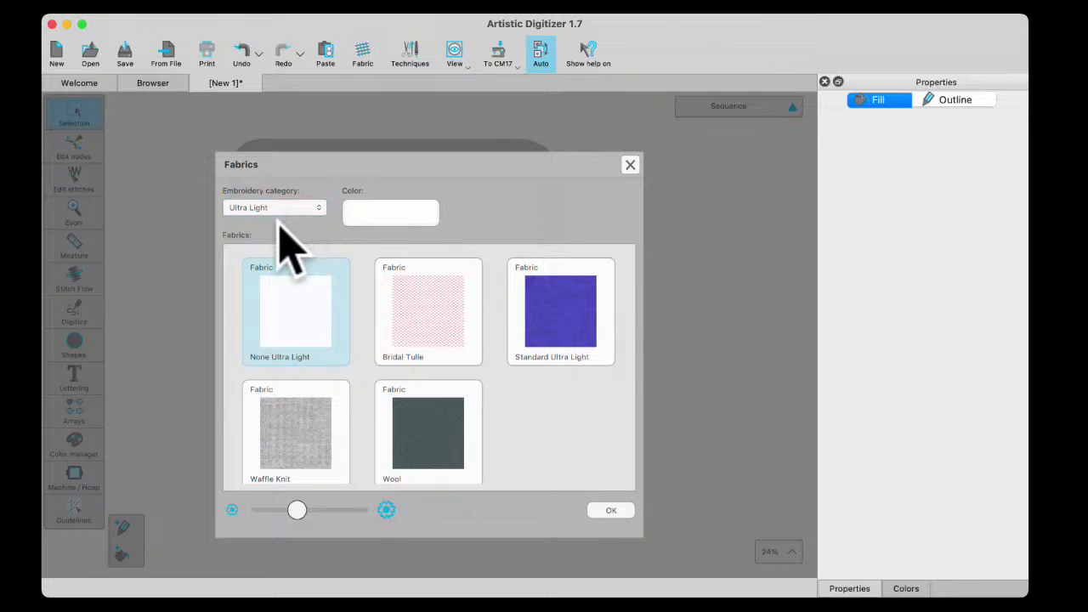
click(320, 209)
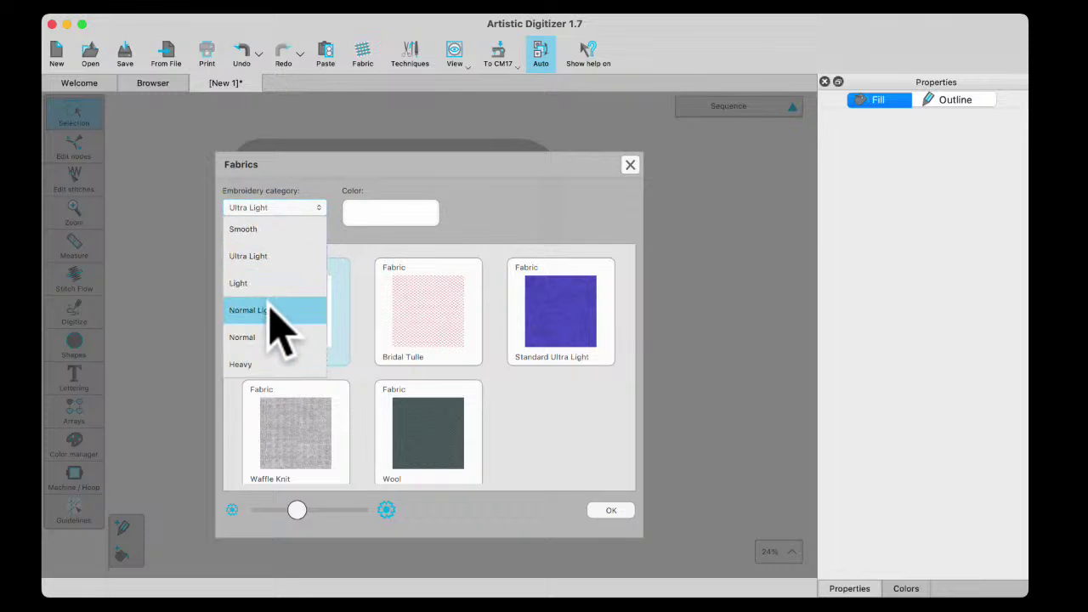
click(257, 338)
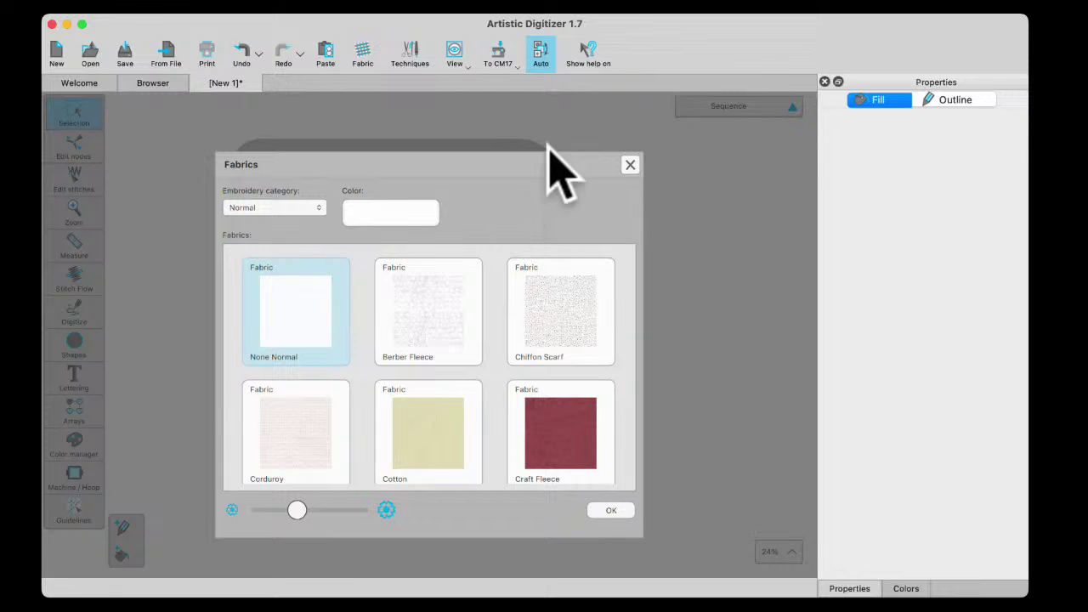
scroll(480, 446, down, 10)
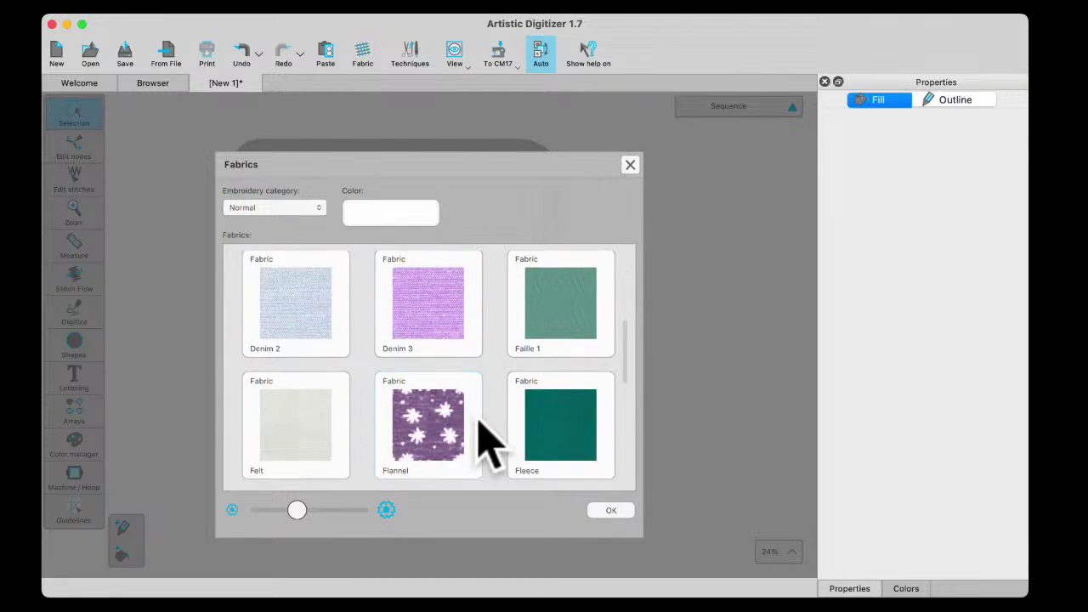
scroll(527, 388, up, 10)
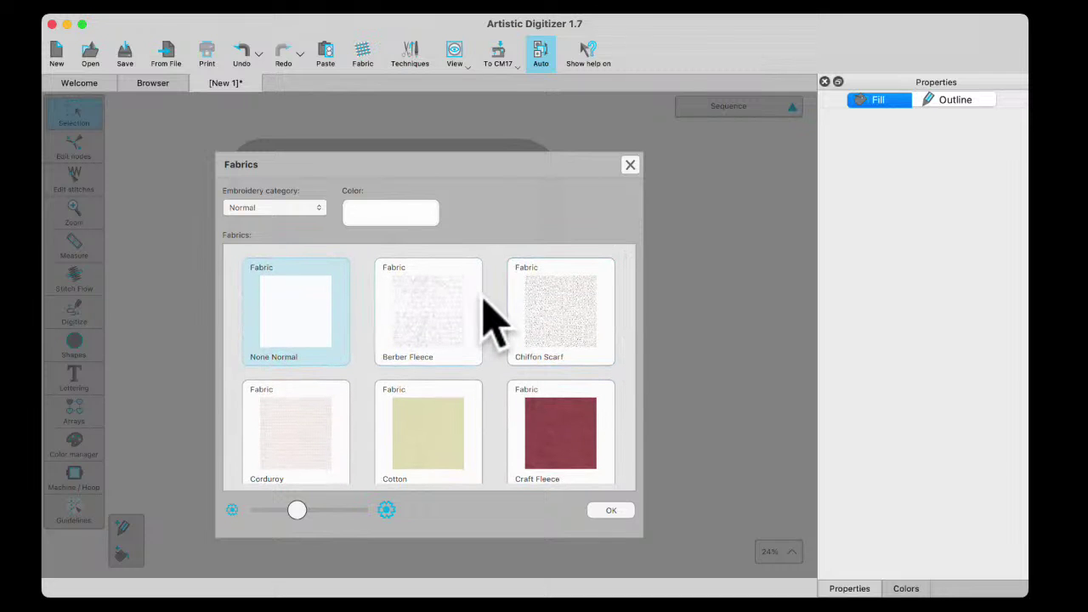
click(610, 510)
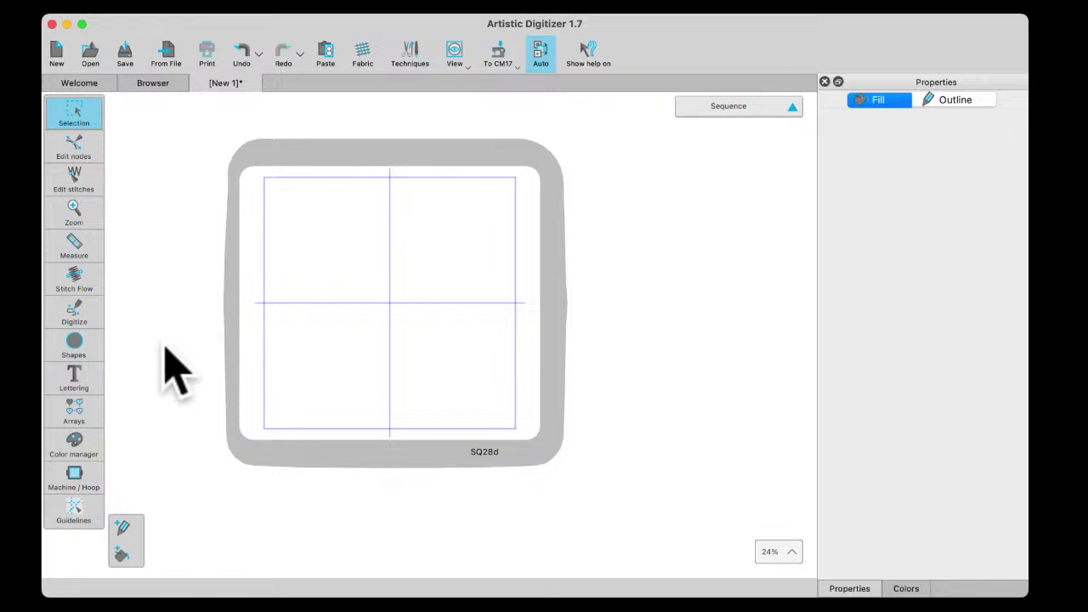
- Draw a rectangle about 7.35 in wide and 6.99 in high around the middle of the hoop
click(88, 351)
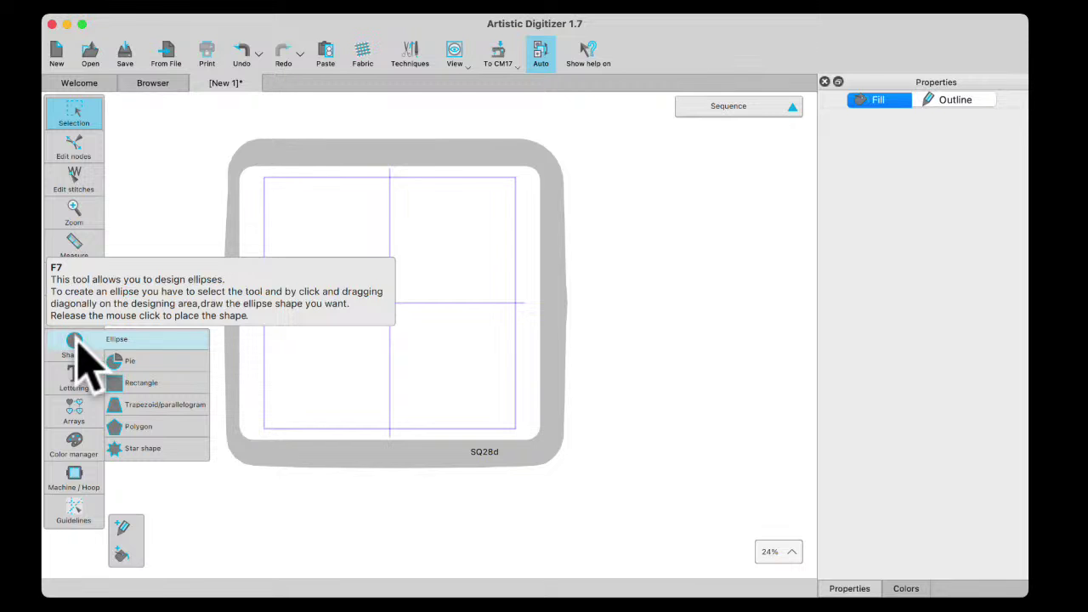
click(136, 384)
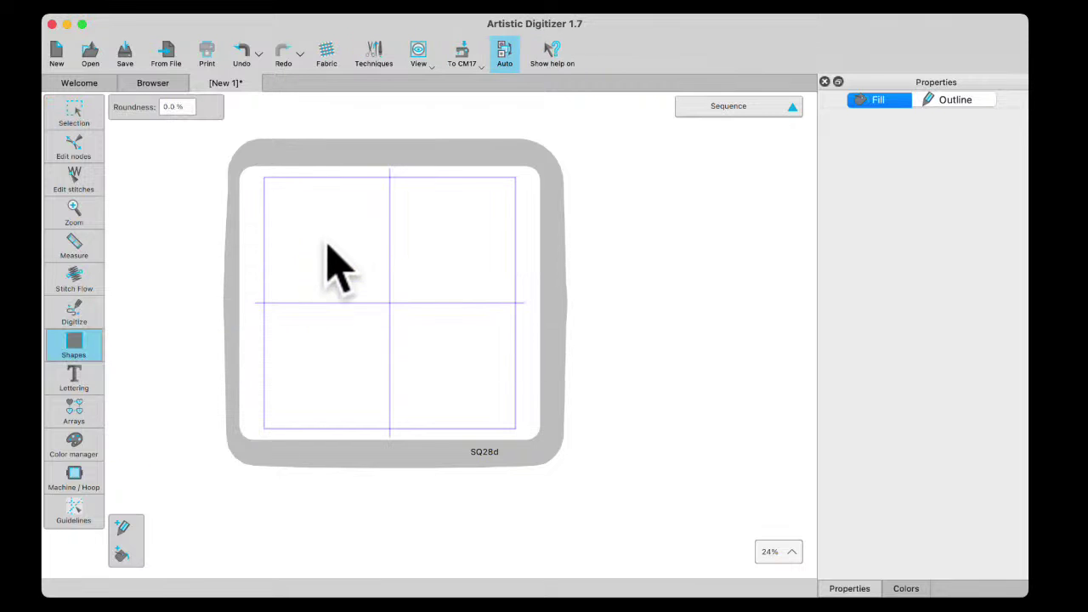
drag(320, 247, 476, 392)
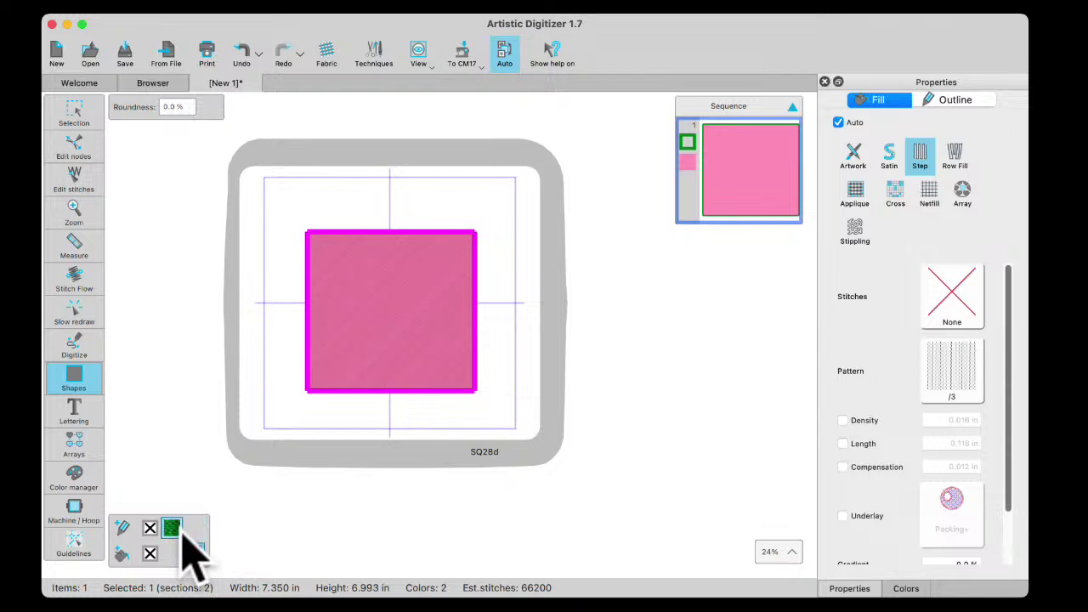
- Color the rectangle's fill 218 Yellow Green and its outline 202 Vermilion from the JANOME thread palette
click(906, 588)
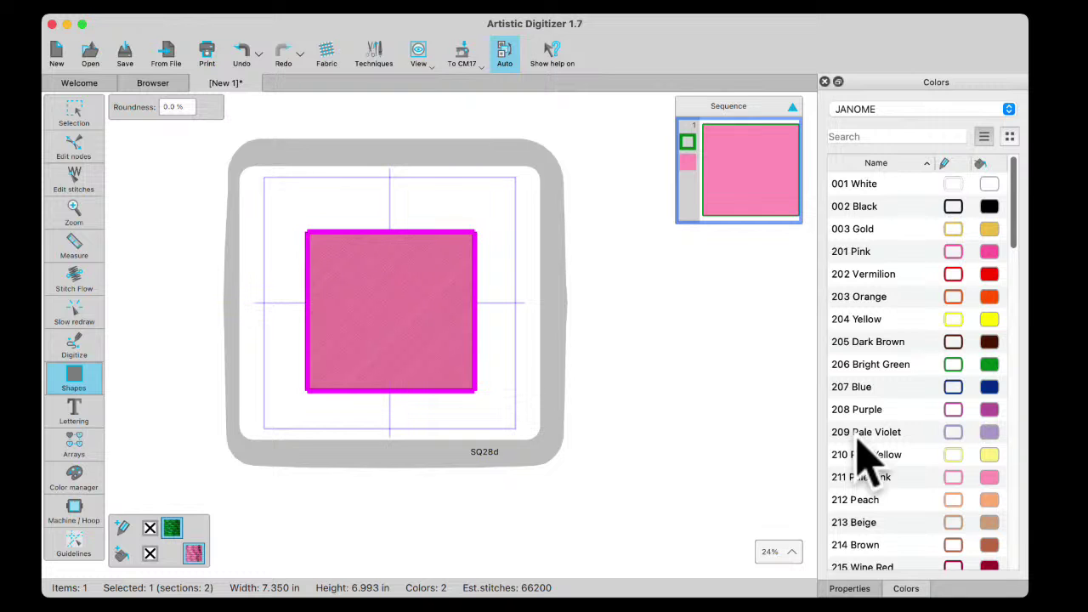
scroll(1009, 506, down, 5)
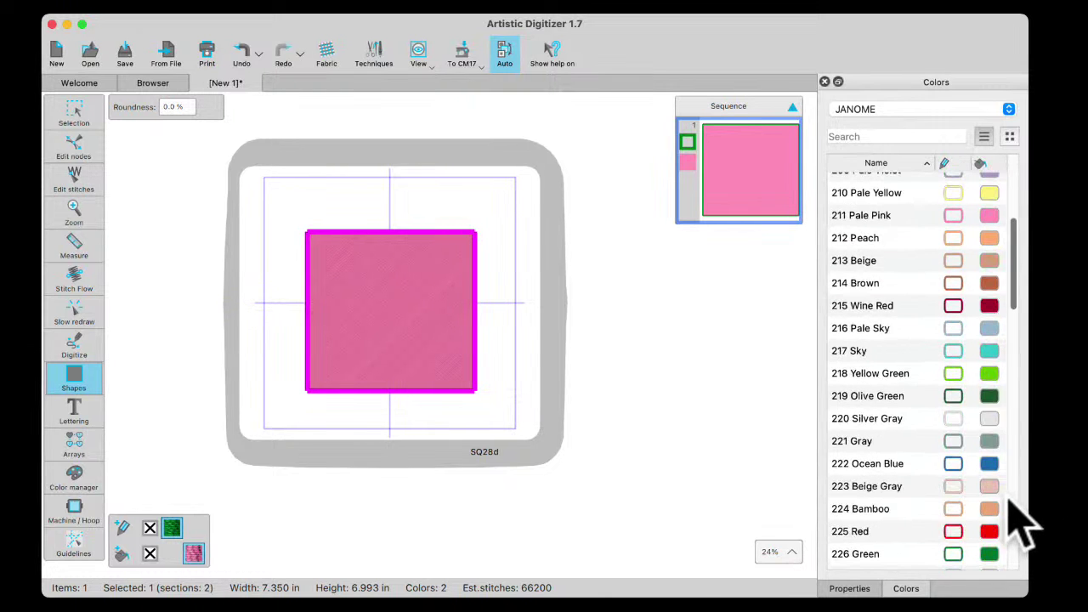
click(989, 374)
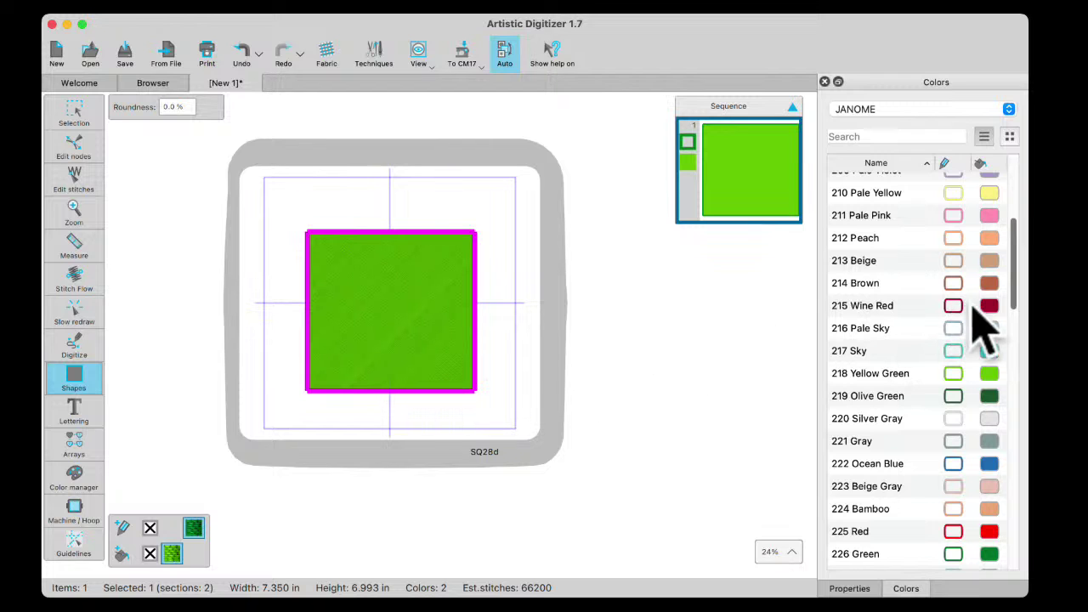
scroll(986, 327, up, 5)
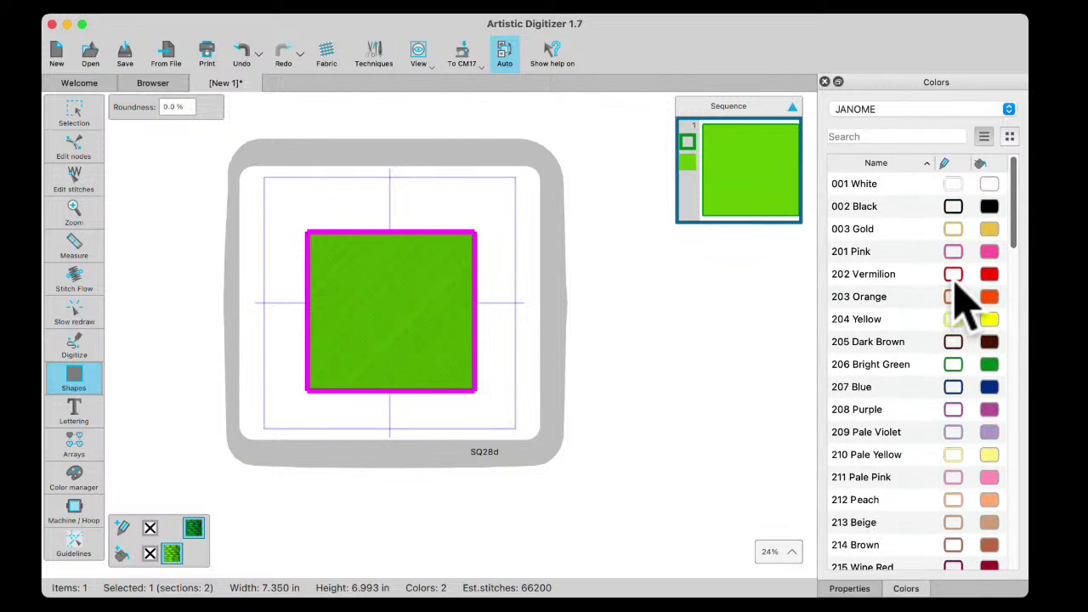
click(953, 274)
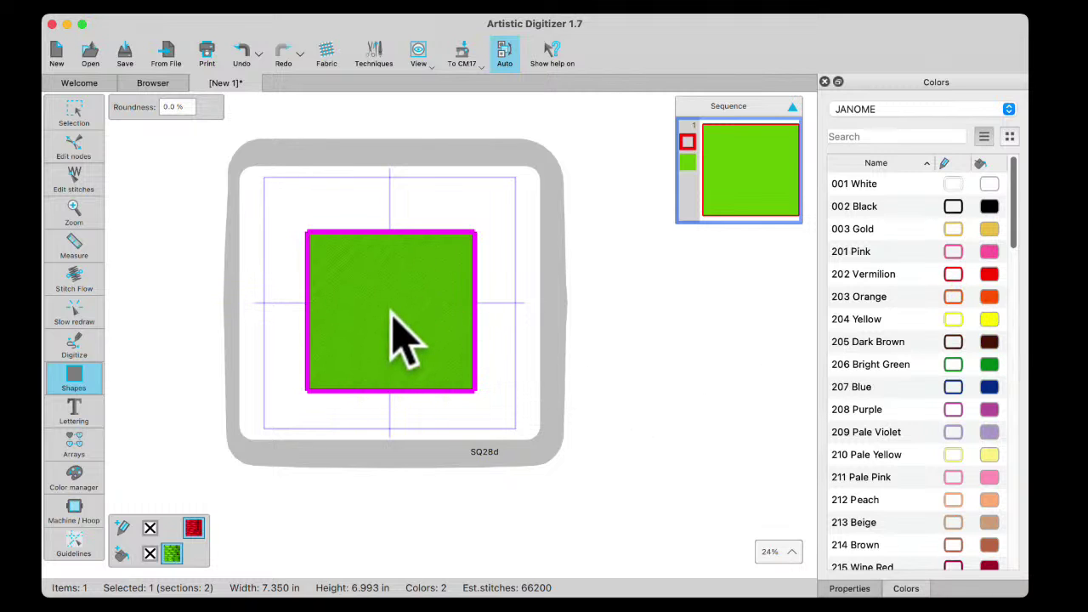
- Select the rectangle and start creating a floral array from it
click(72, 110)
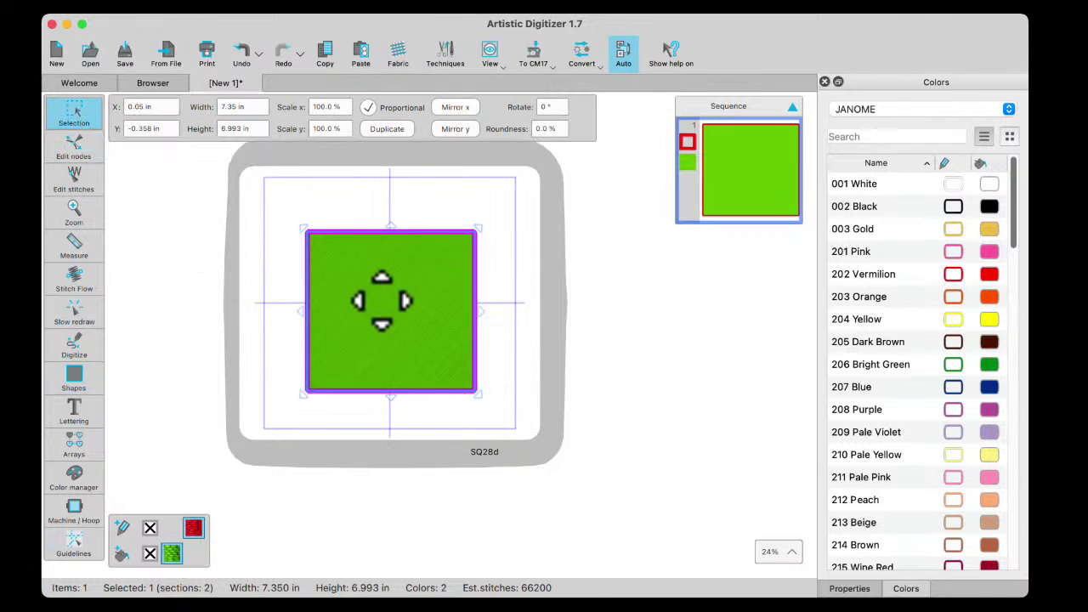
right_click(374, 280)
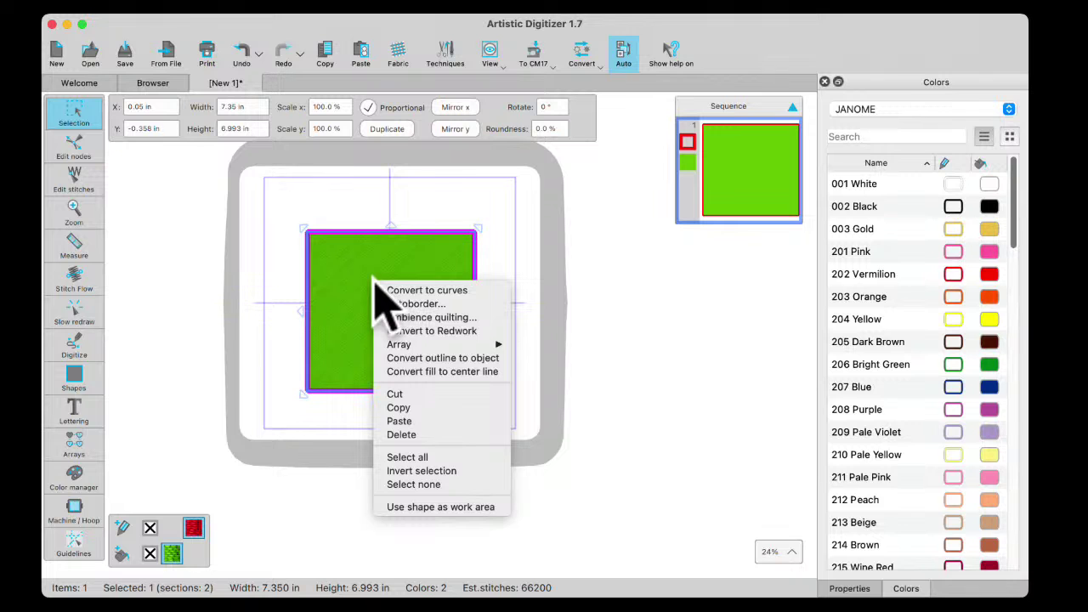
mouse_move(425, 344)
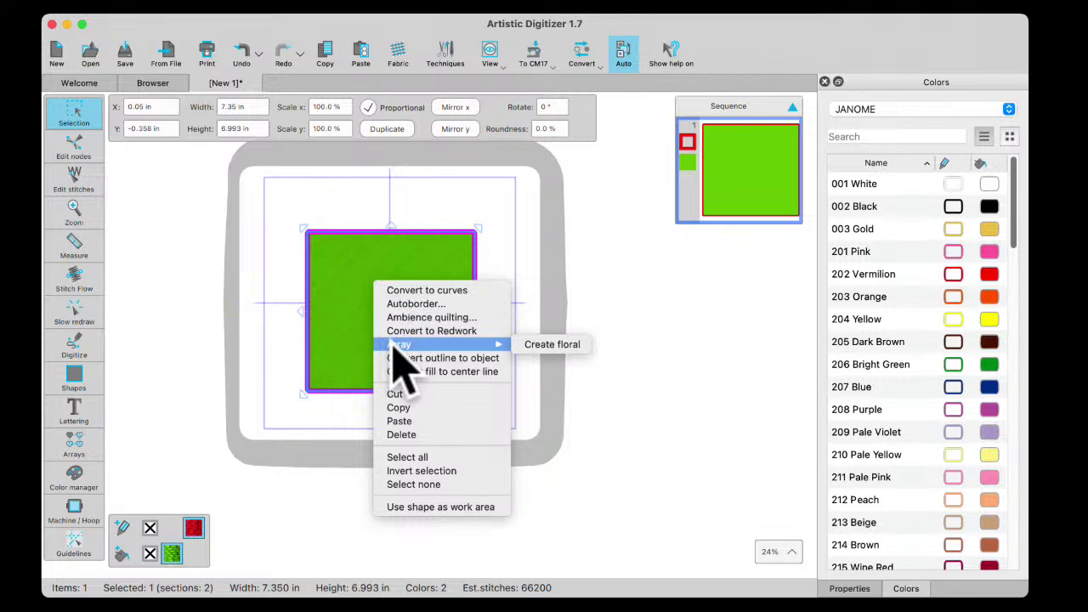
click(548, 346)
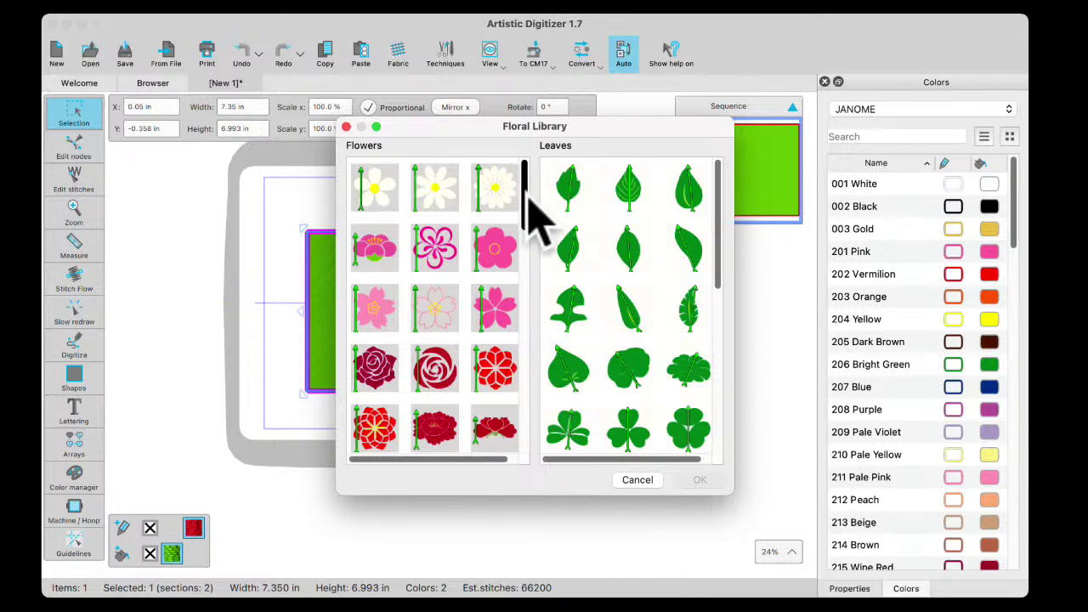
- Look through the library's flowers and choose the solid pink five-petal flower in the second row
drag(524, 191, 549, 397)
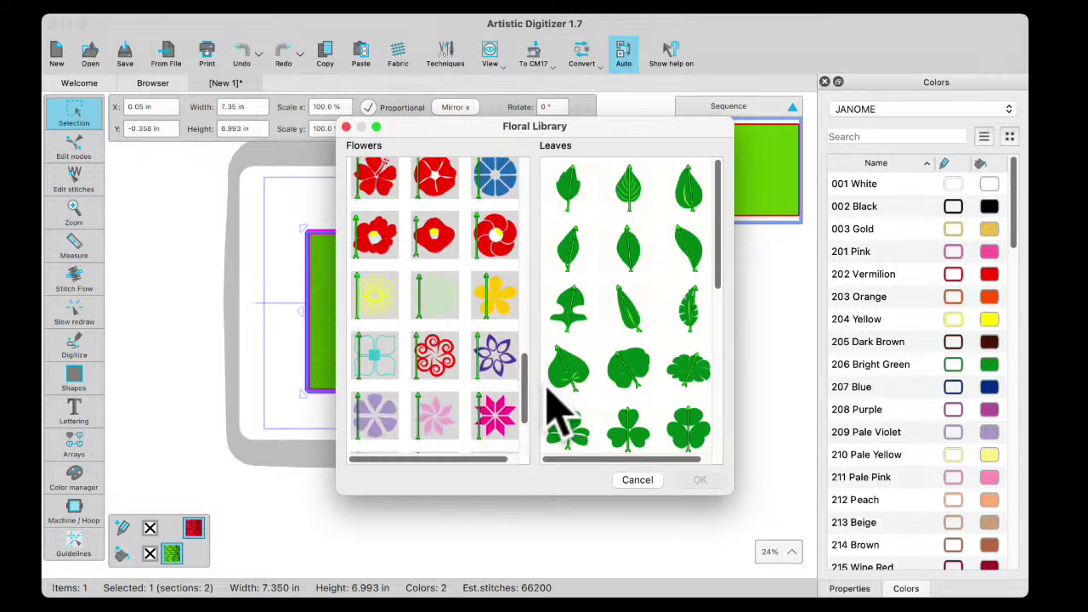
drag(526, 364, 530, 413)
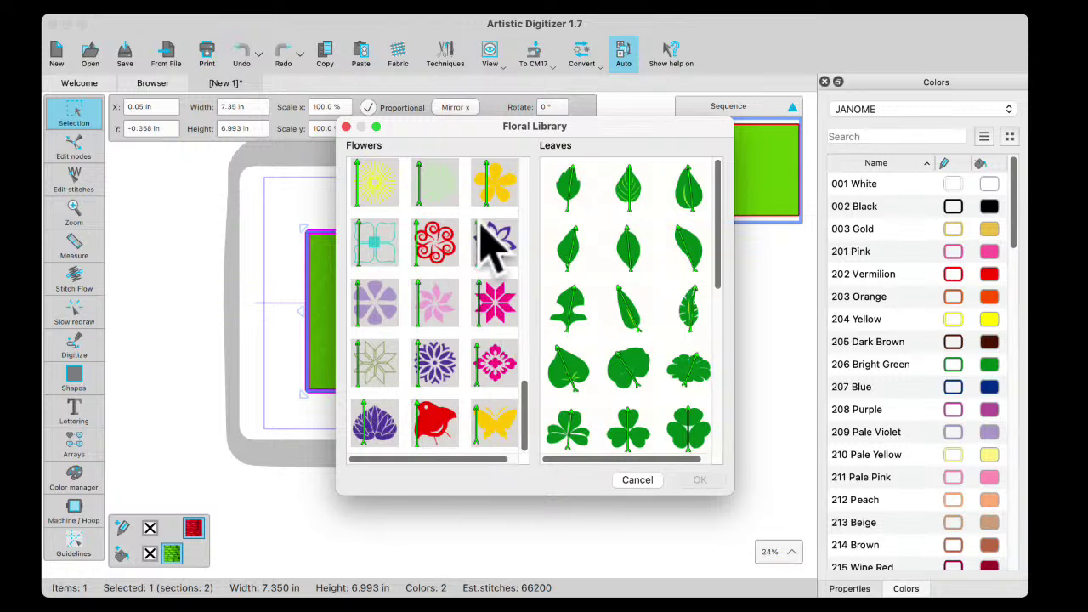
scroll(447, 292, up, 10)
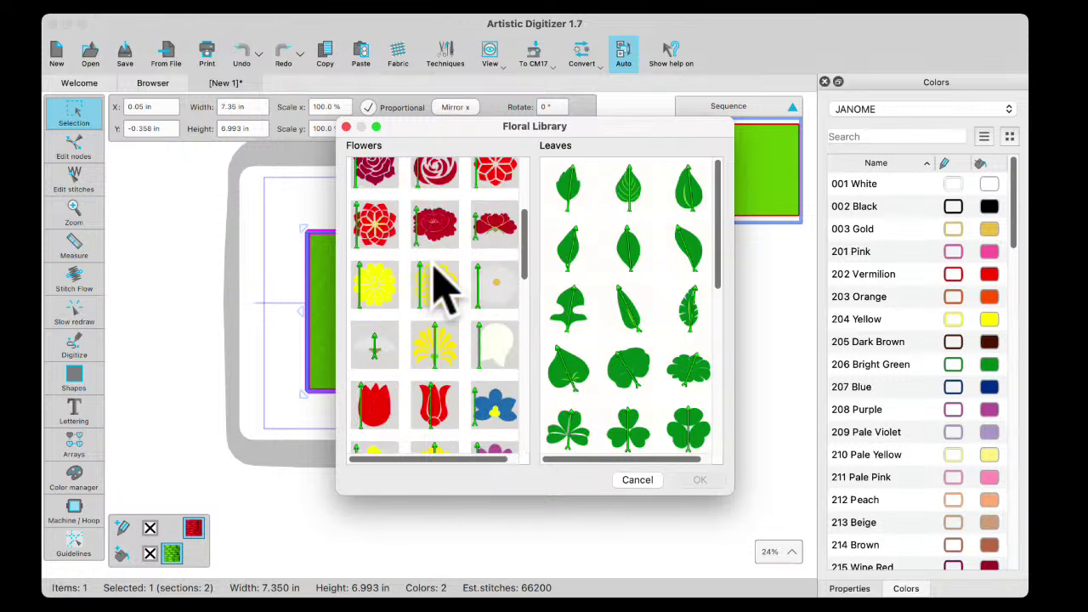
scroll(468, 246, up, 1)
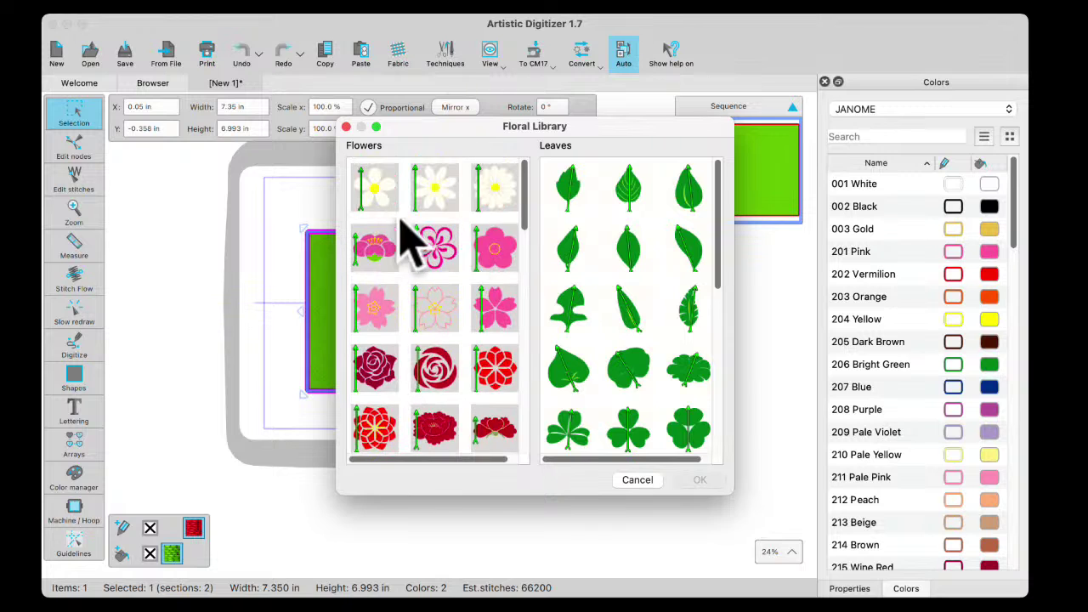
click(498, 265)
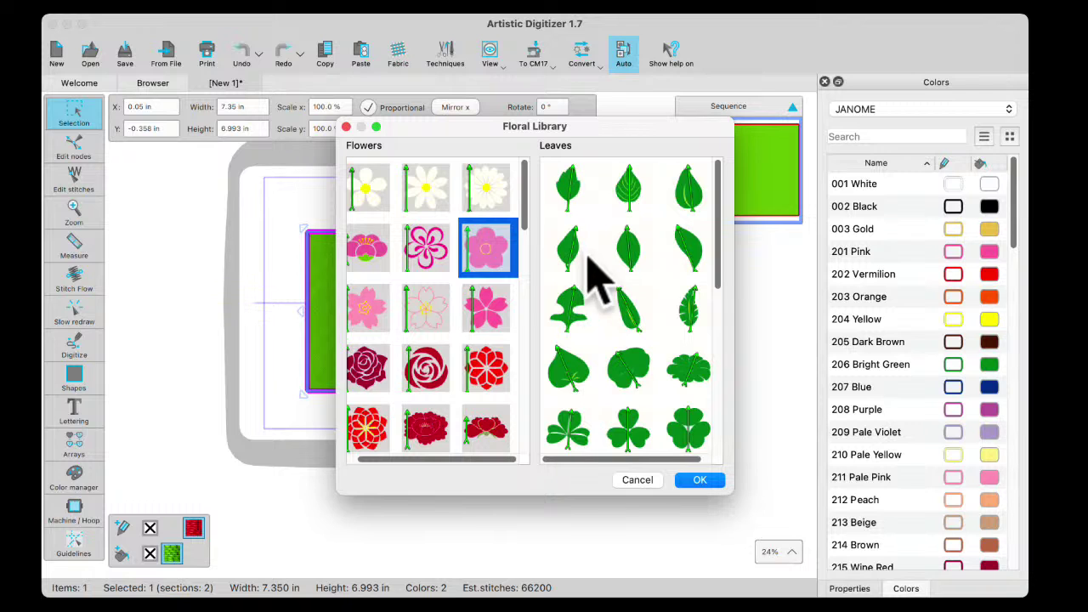
- Look through the leaves, choose the heart-shaped leaf, and fill the rectangle with the floral vine
scroll(638, 365, down, 5)
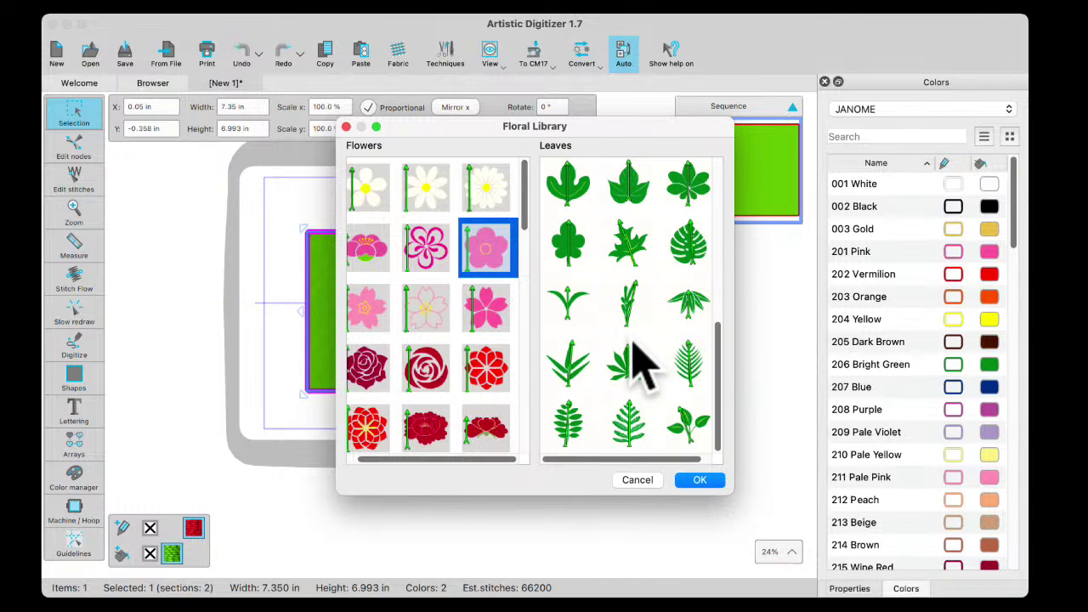
scroll(637, 362, up, 3)
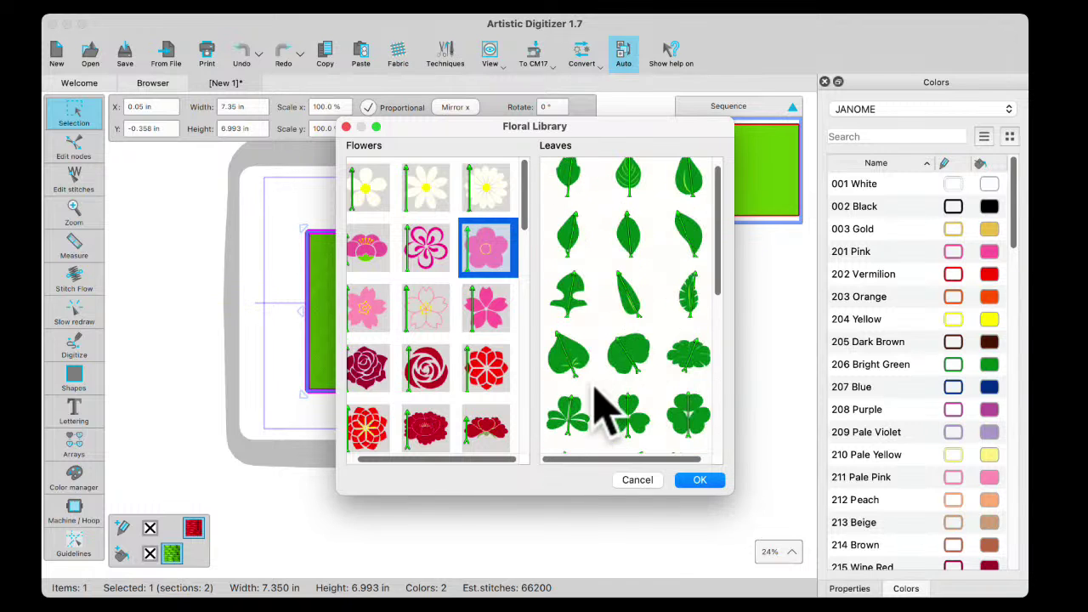
click(571, 356)
click(699, 479)
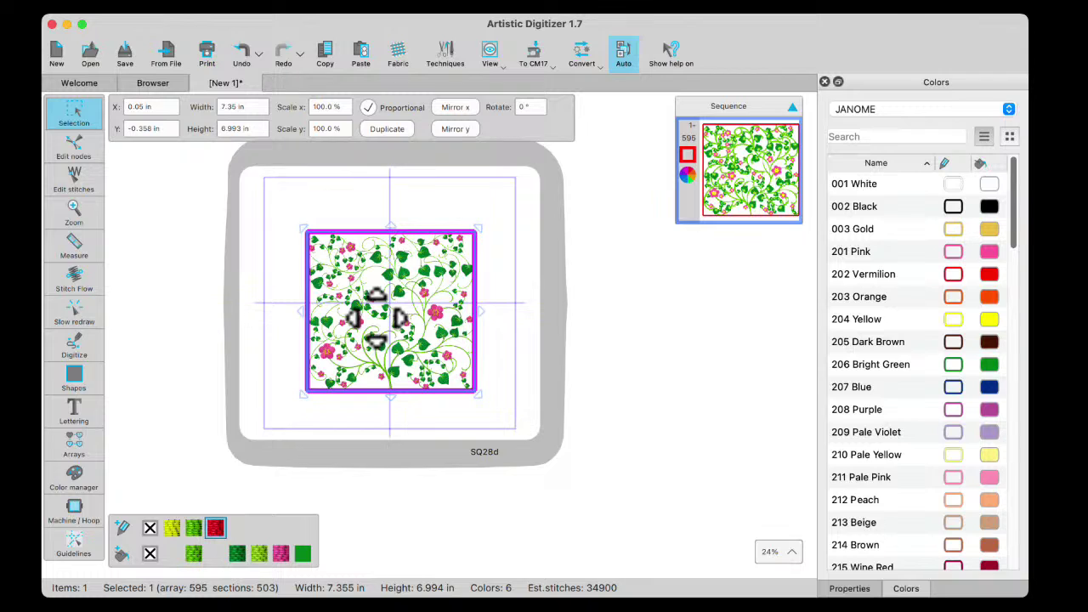
- Examine the floral vine's stitches up close and review the available array fill types in its properties
scroll(376, 316, up, 5)
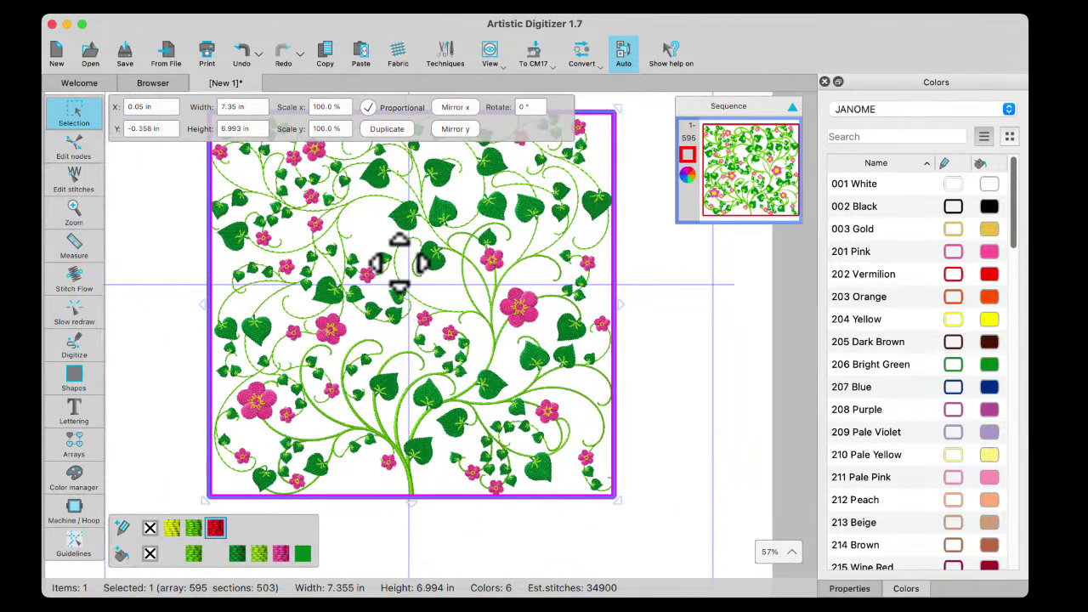
scroll(450, 287, up, 2)
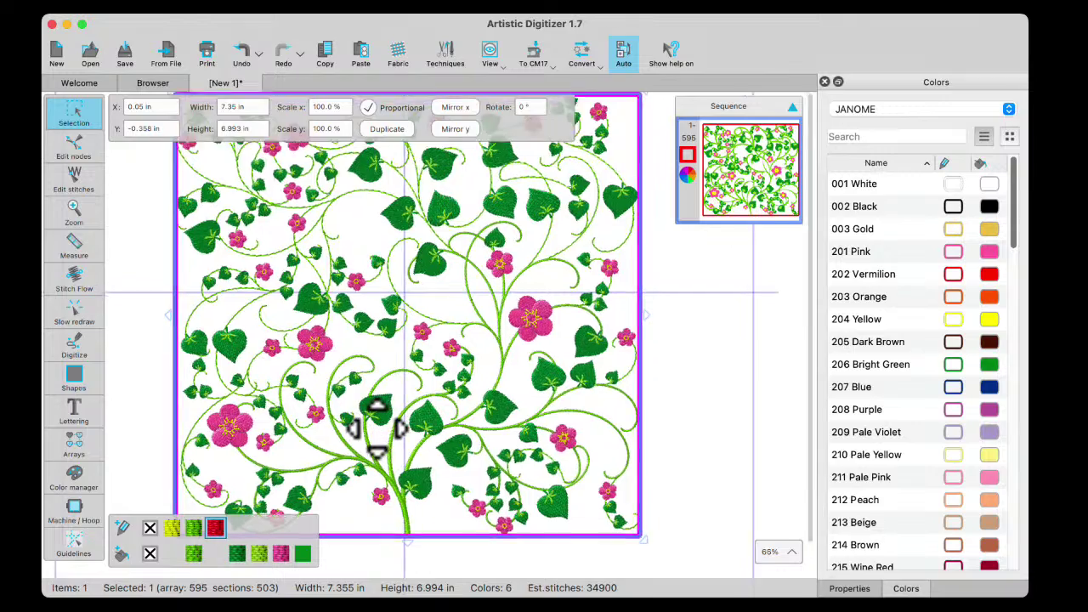
scroll(376, 425, up, 5)
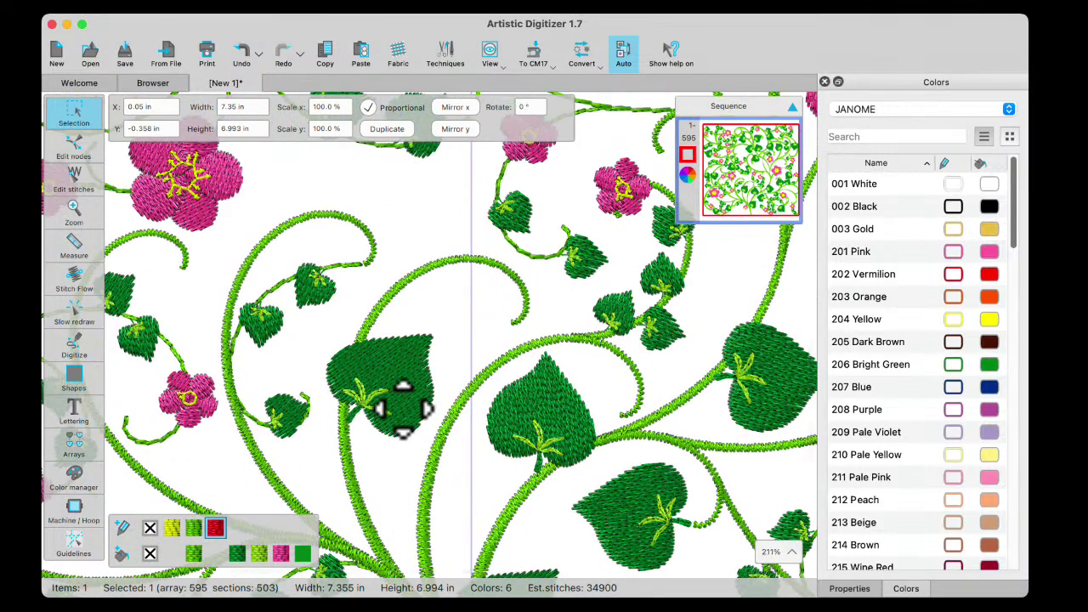
scroll(403, 410, down, 5)
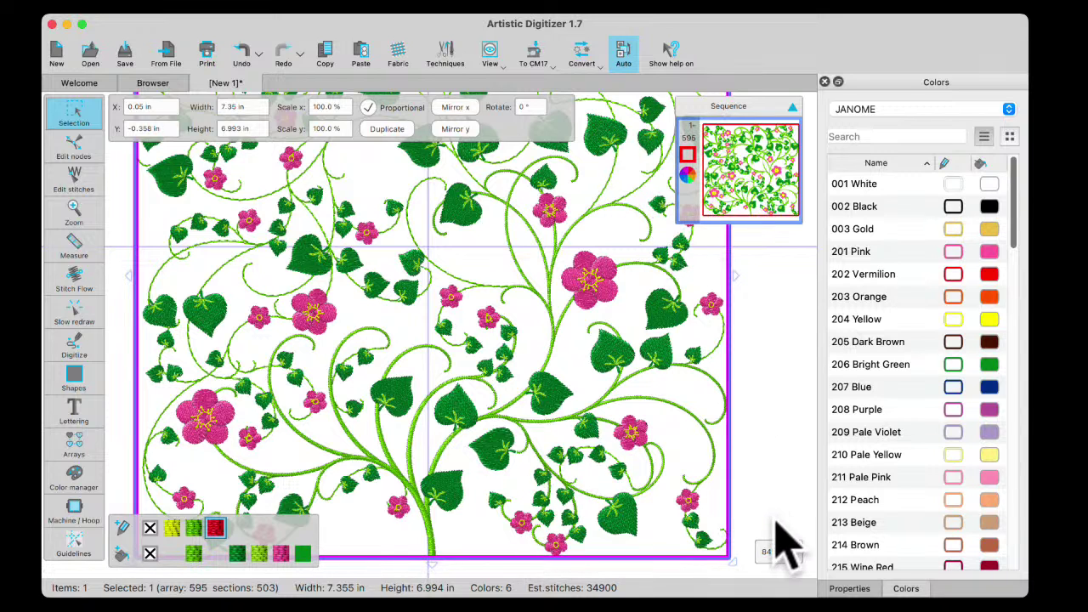
click(850, 589)
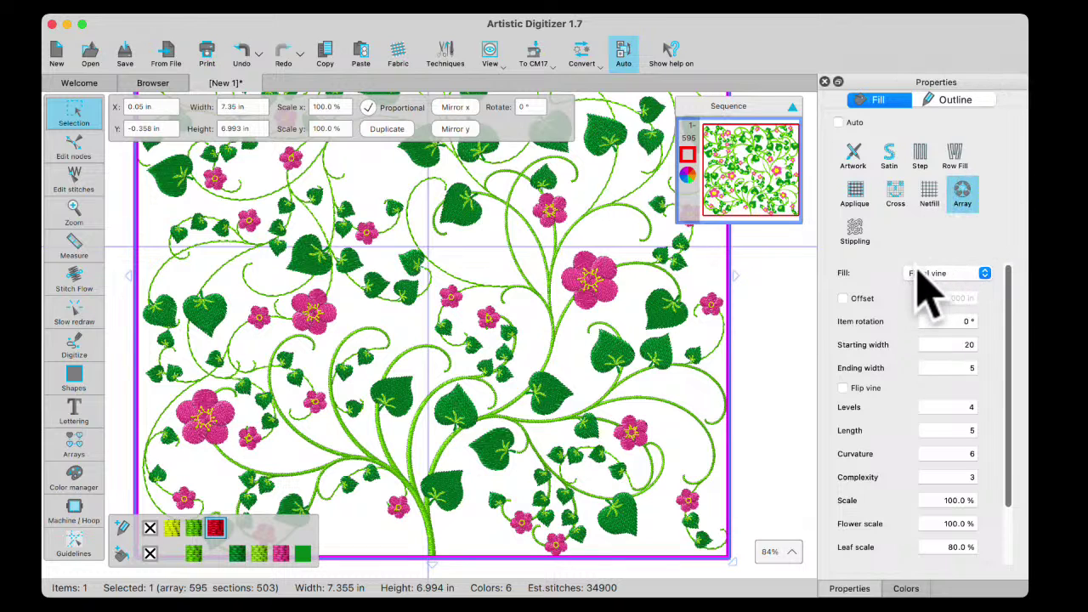
click(984, 273)
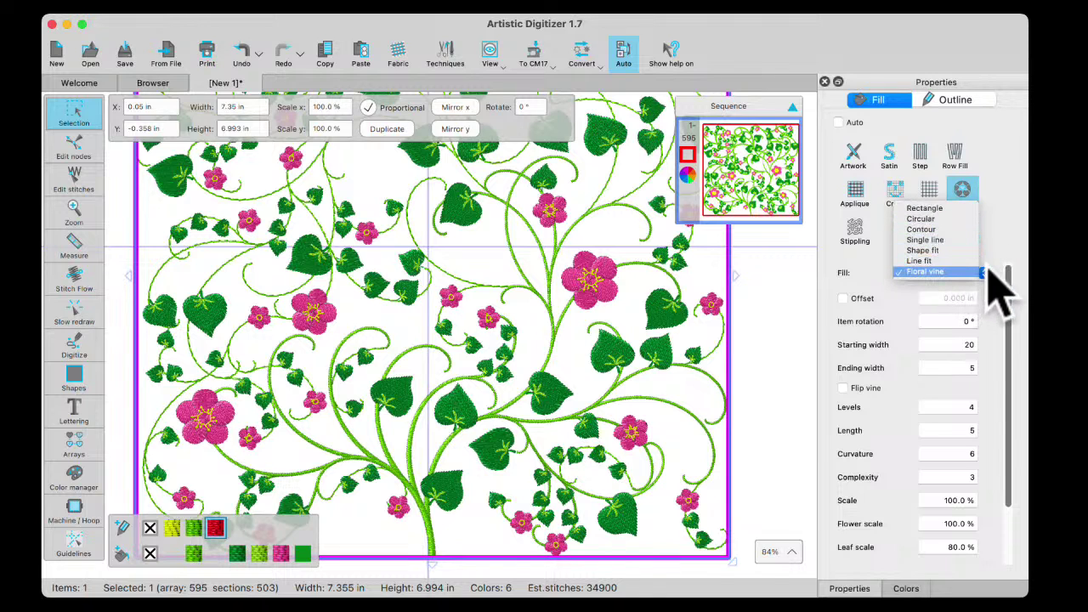
click(986, 272)
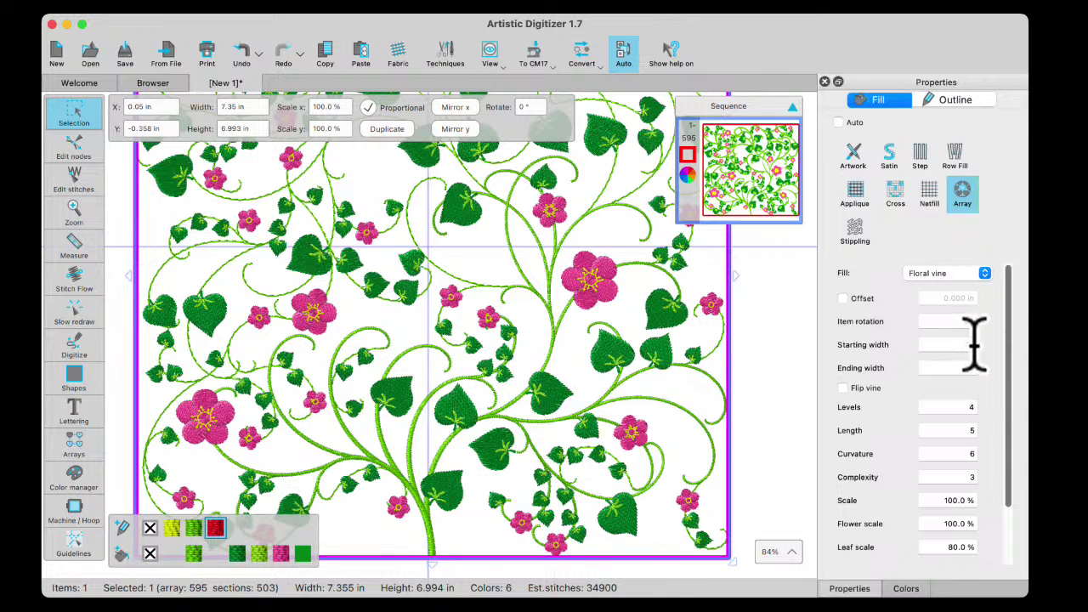
- Try several starting widths for the floral vine, then return the starting width to 20
key(Return)
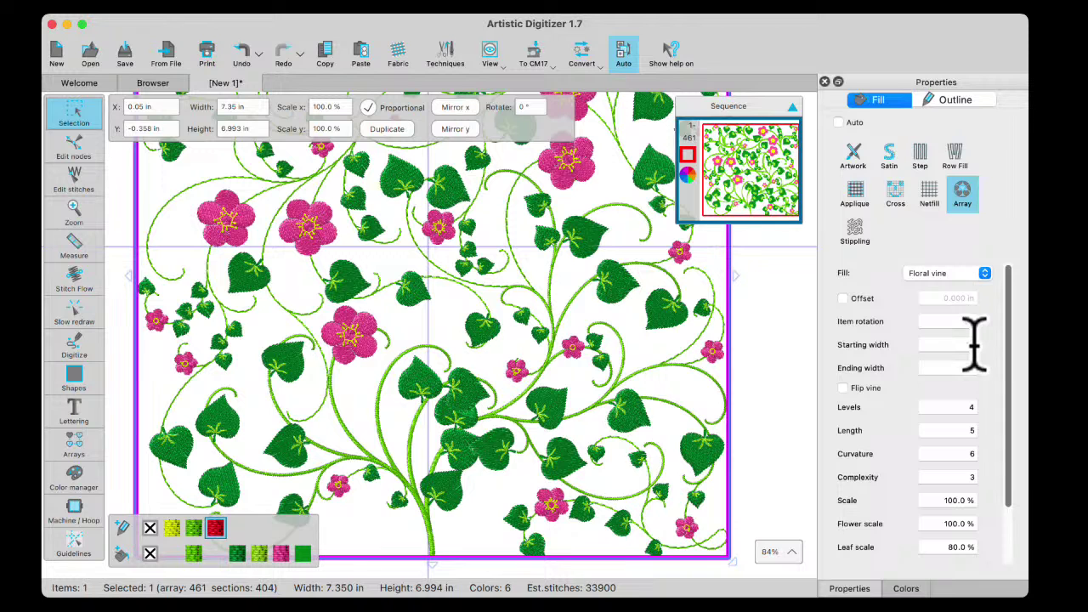
key(Return)
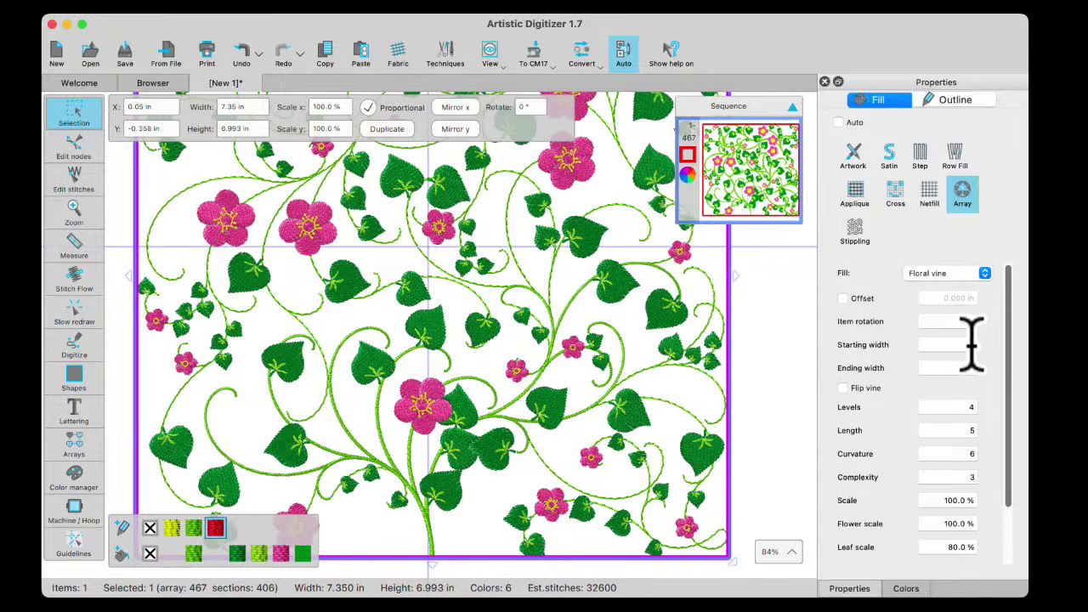
key(Return)
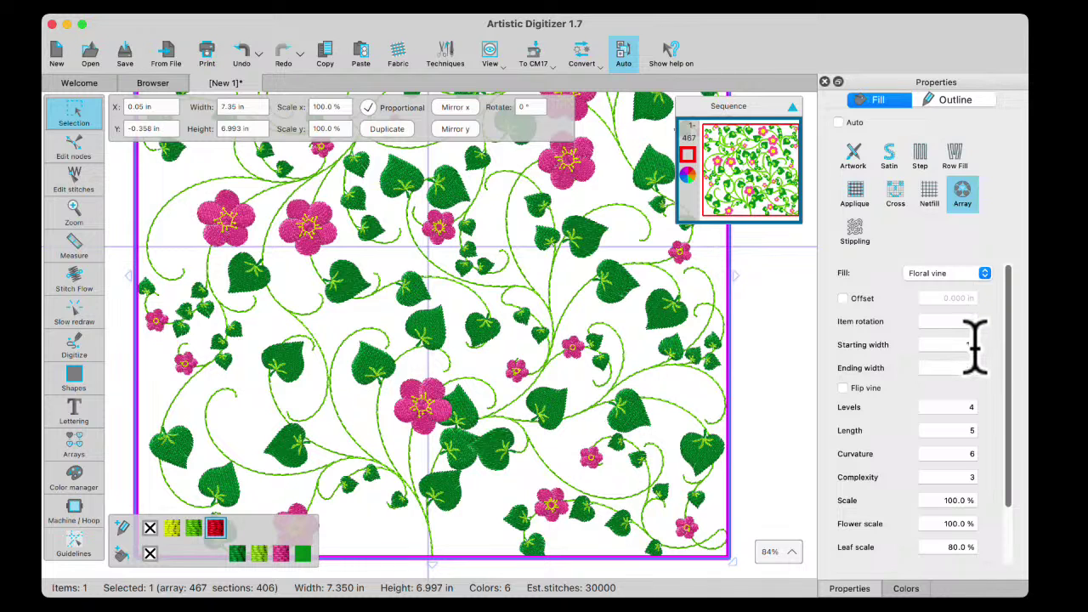
key(Return)
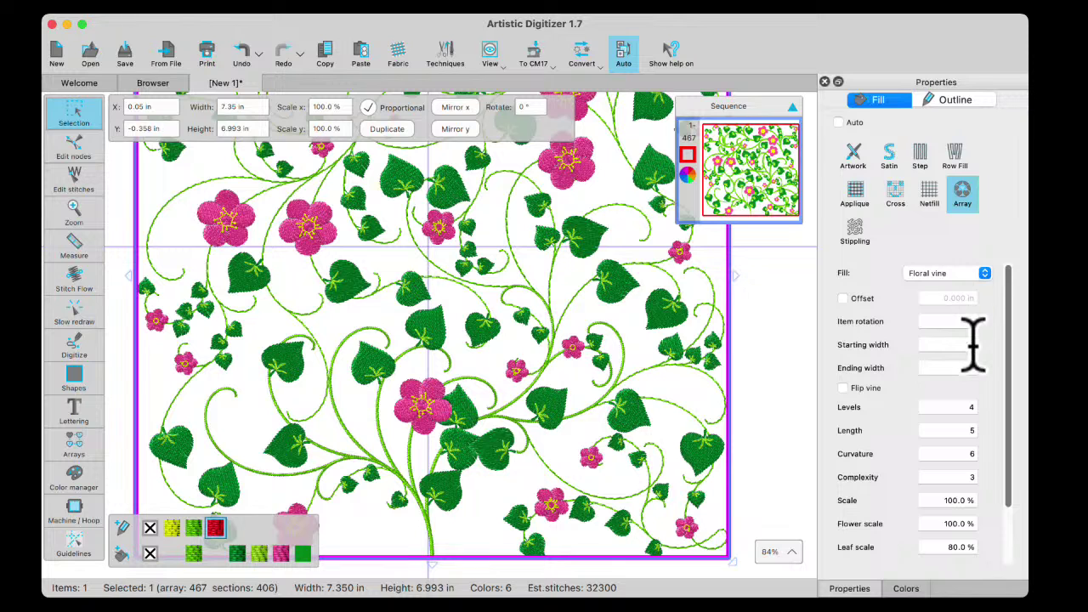
key(Return)
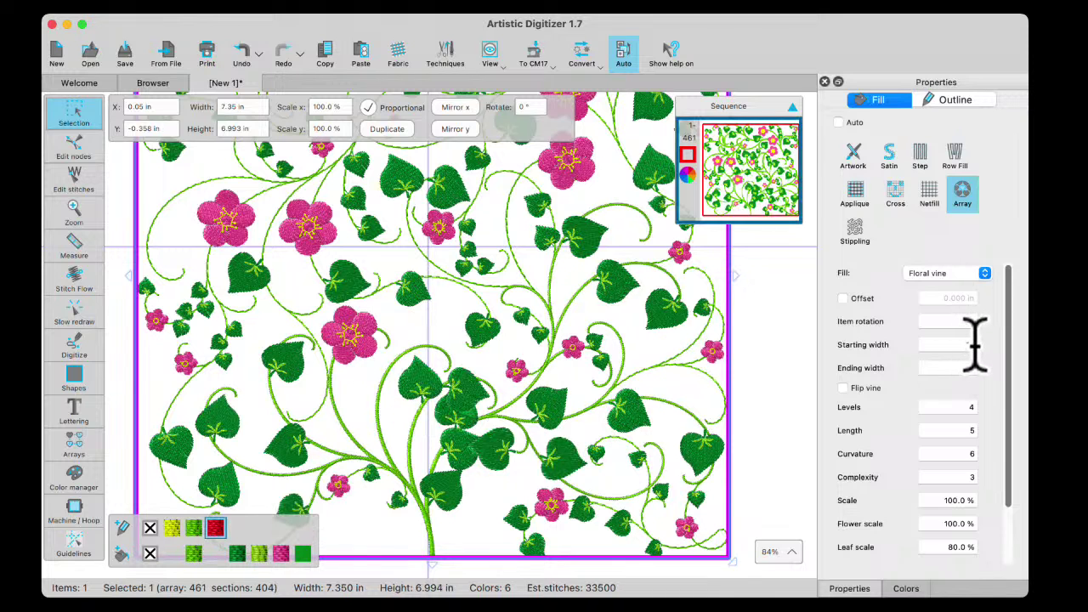
key(Return)
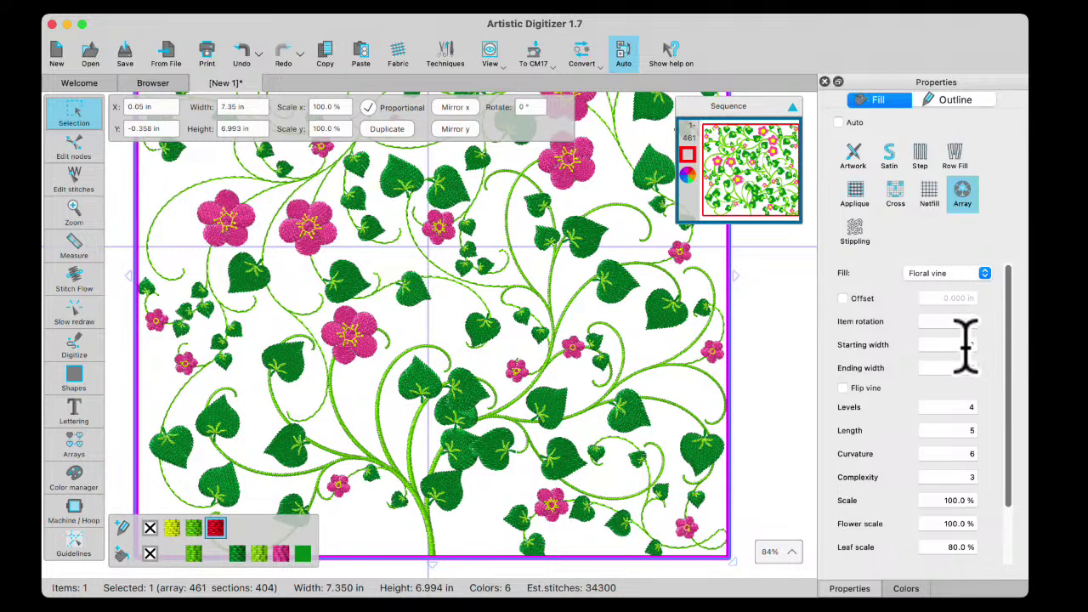
key(Return)
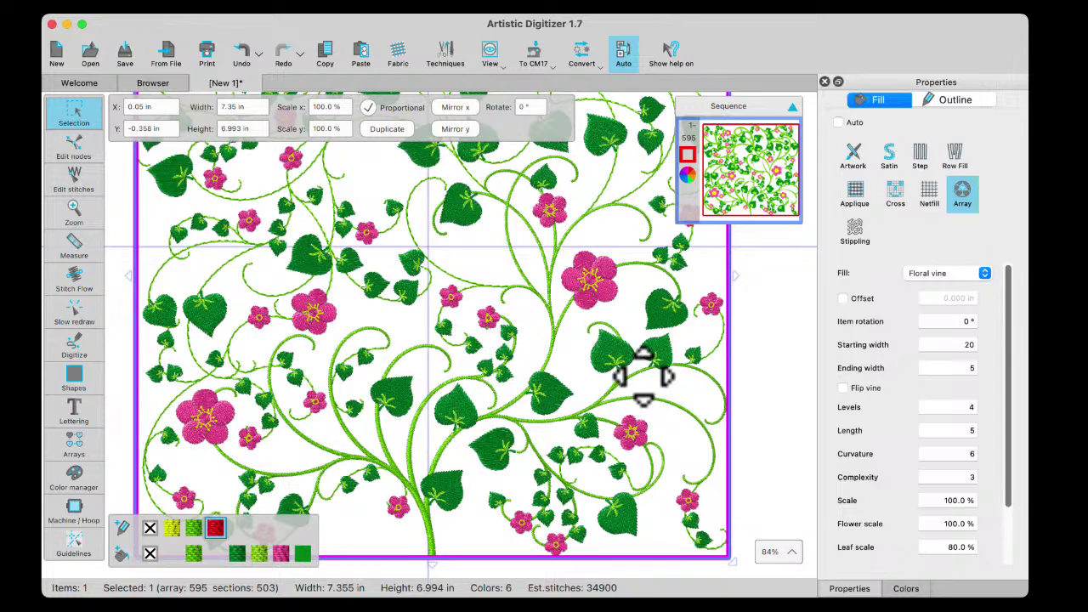
- Try lower branching levels for the floral vine and set its levels to 2
scroll(644, 374, down, 3)
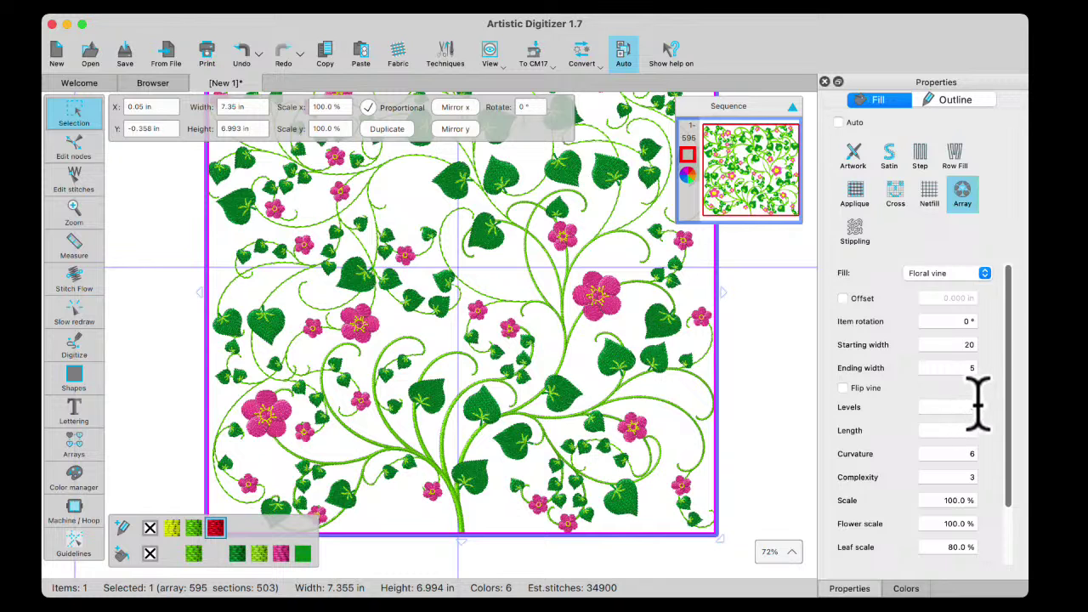
key(Return)
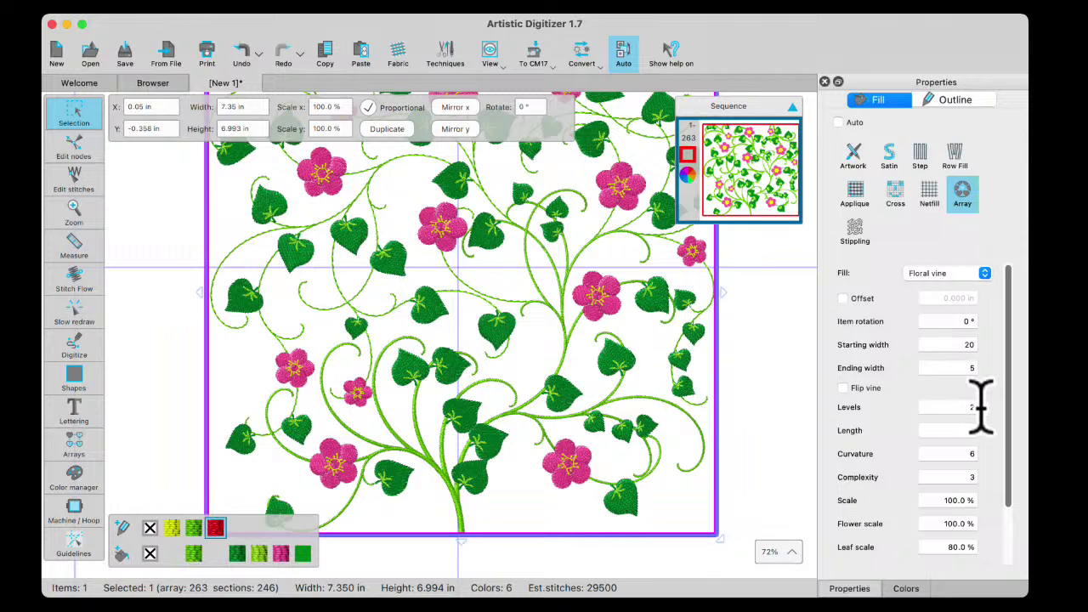
click(976, 411)
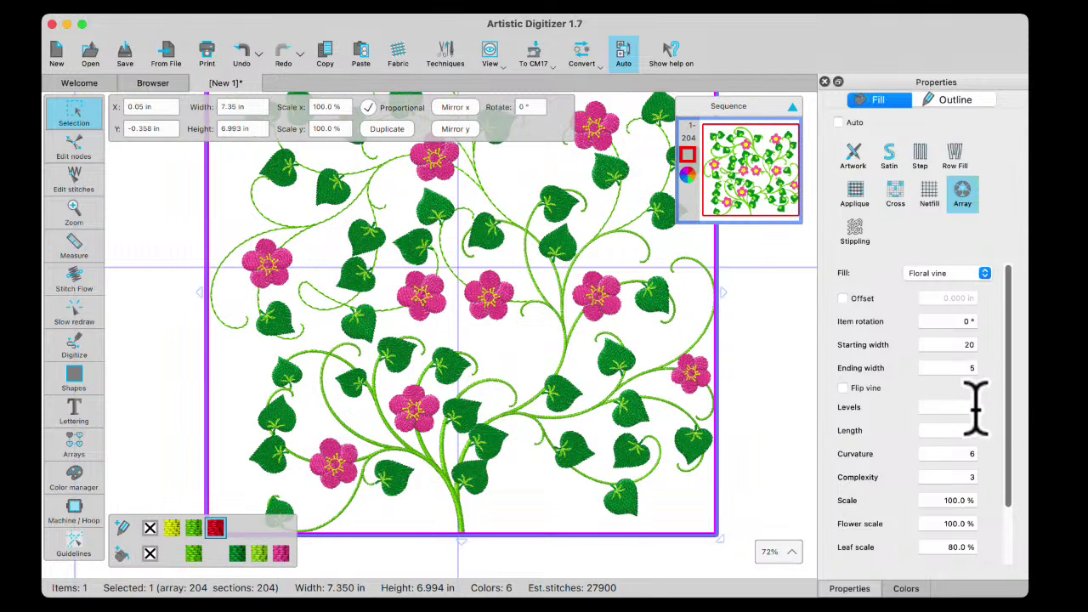
scroll(976, 411, down, 1)
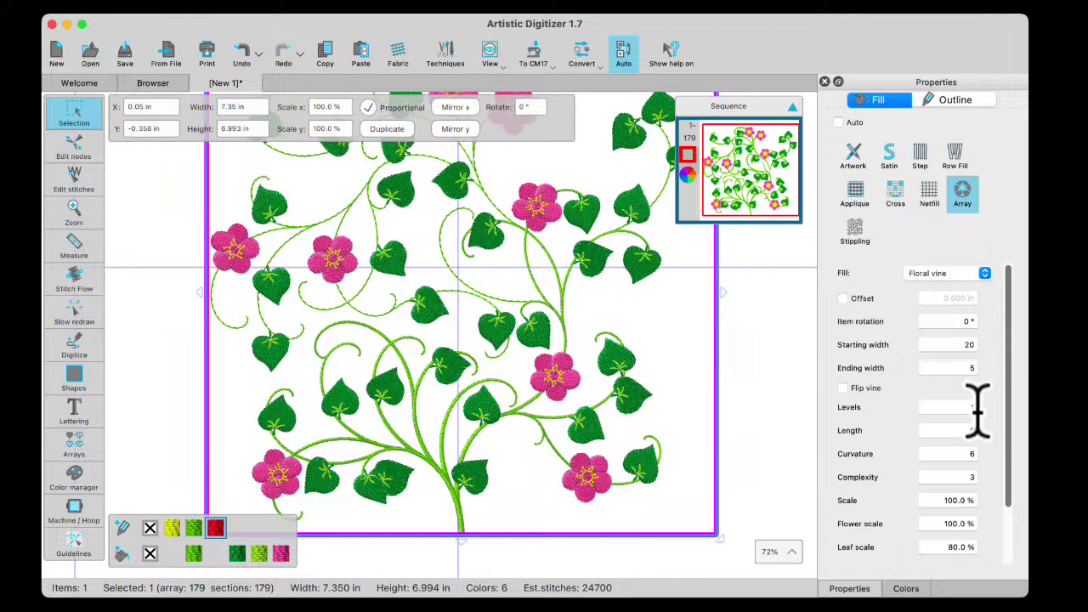
scroll(976, 410, up, 1)
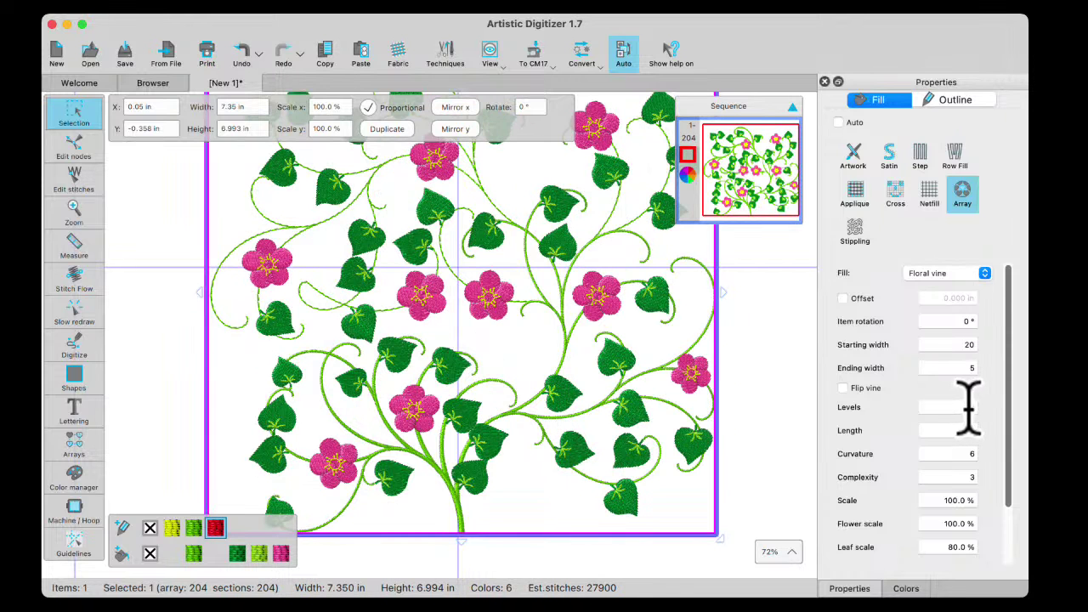
- Set the floral vine's length to 4 and its ending width to 6
scroll(644, 368, down, 2)
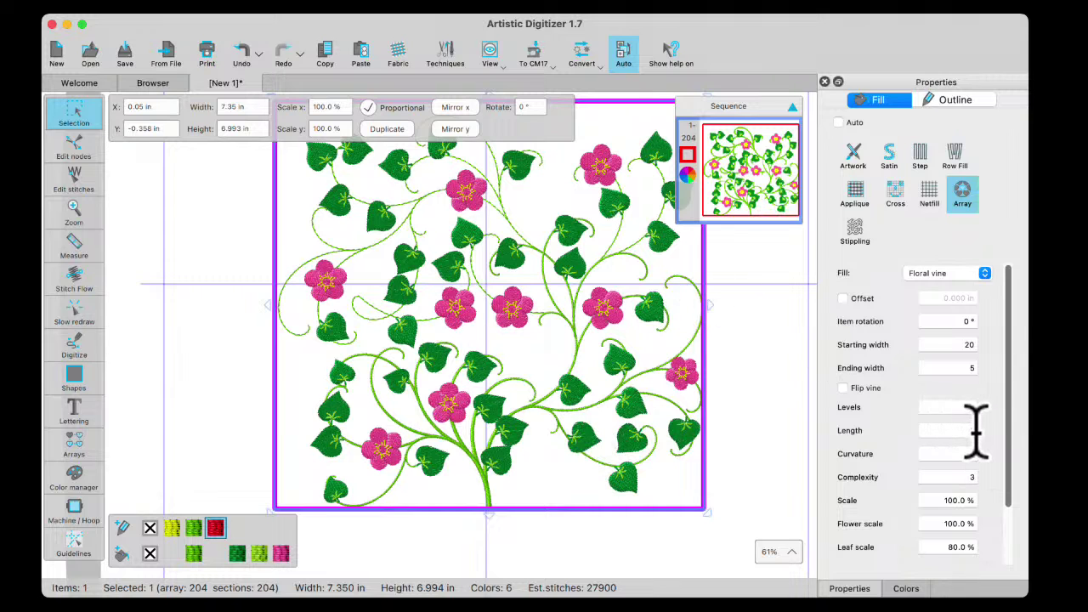
scroll(976, 432, up, 1)
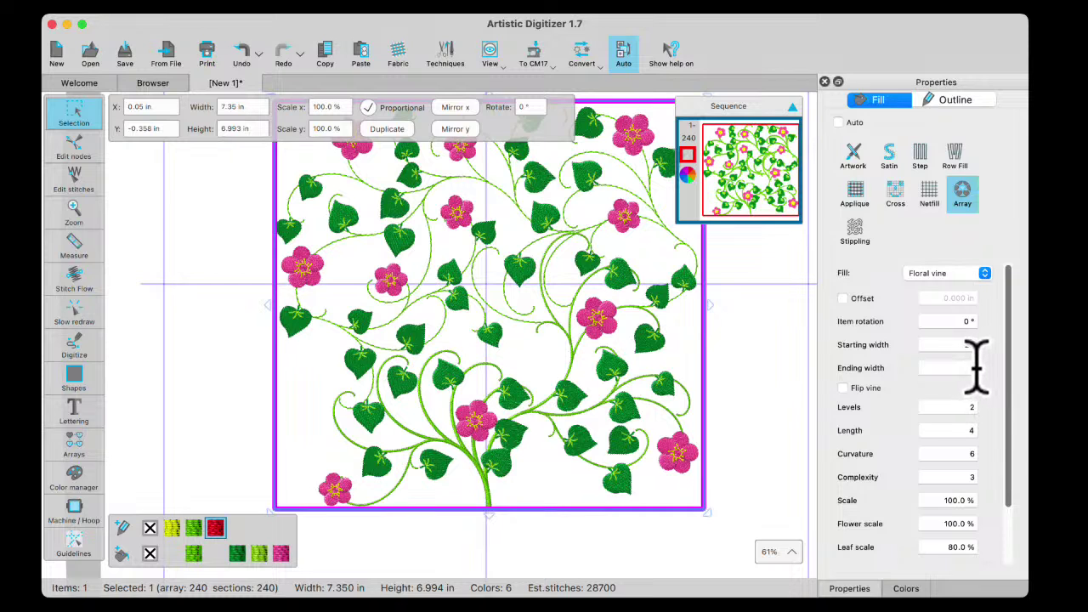
key(Return)
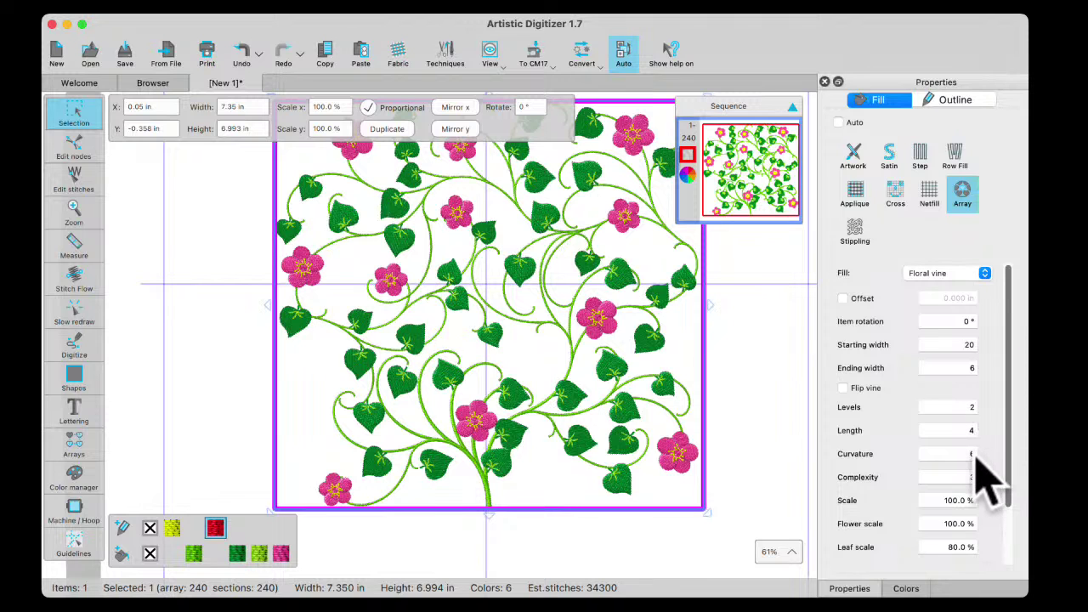
- Set the floral vine's curvature to 3, then try other complexity values and return the complexity to 3
scroll(975, 456, up, 1)
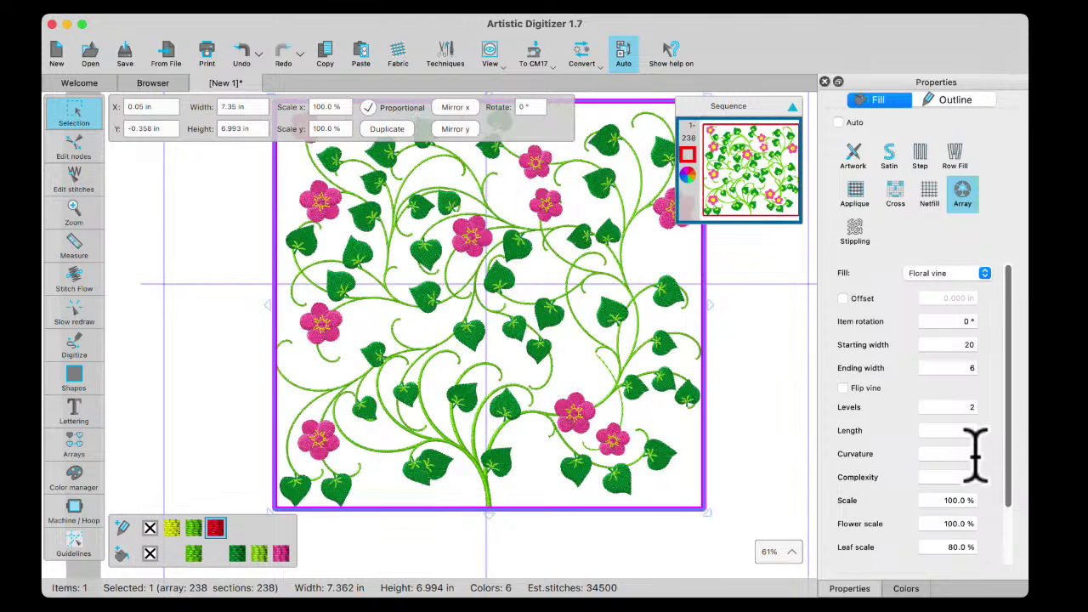
scroll(975, 453, up, 1)
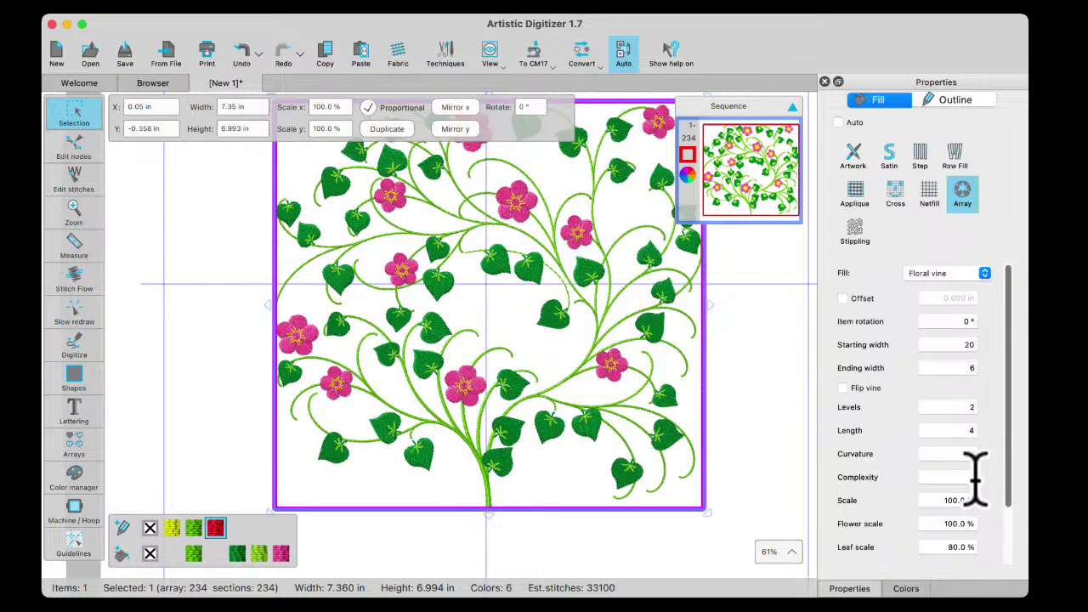
key(Return)
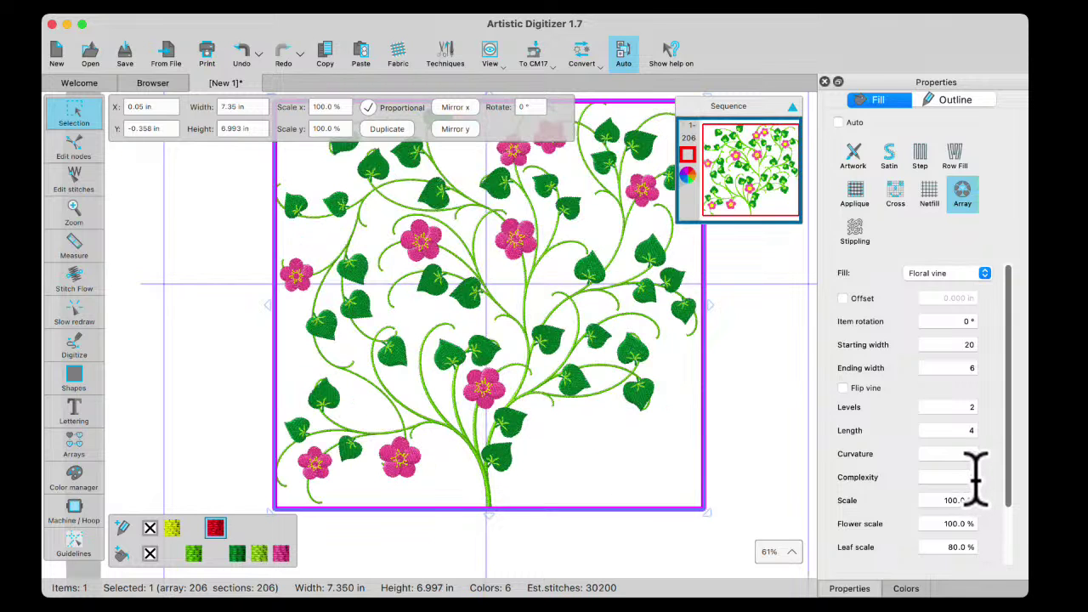
key(Return)
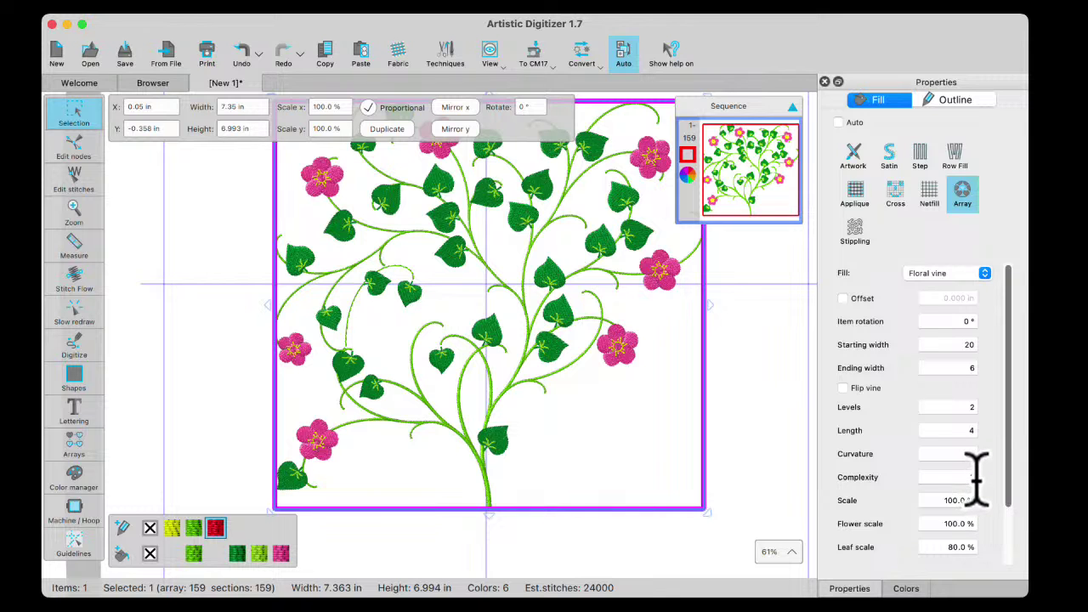
key(Return)
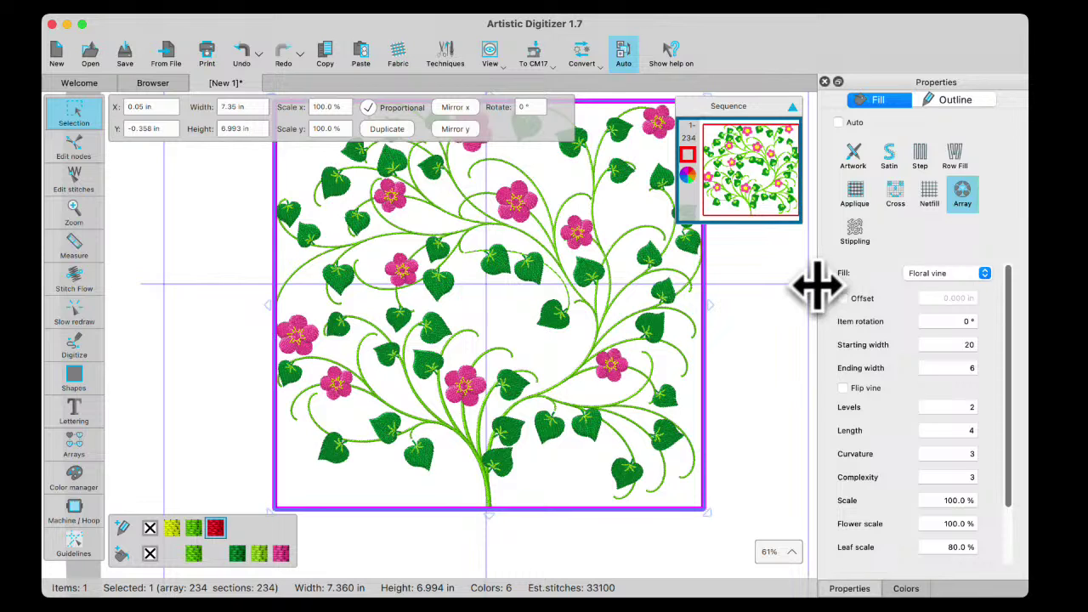
- Try smaller flower scales for the floral vine, then set the flower scale to 101%
scroll(1018, 497, down, 3)
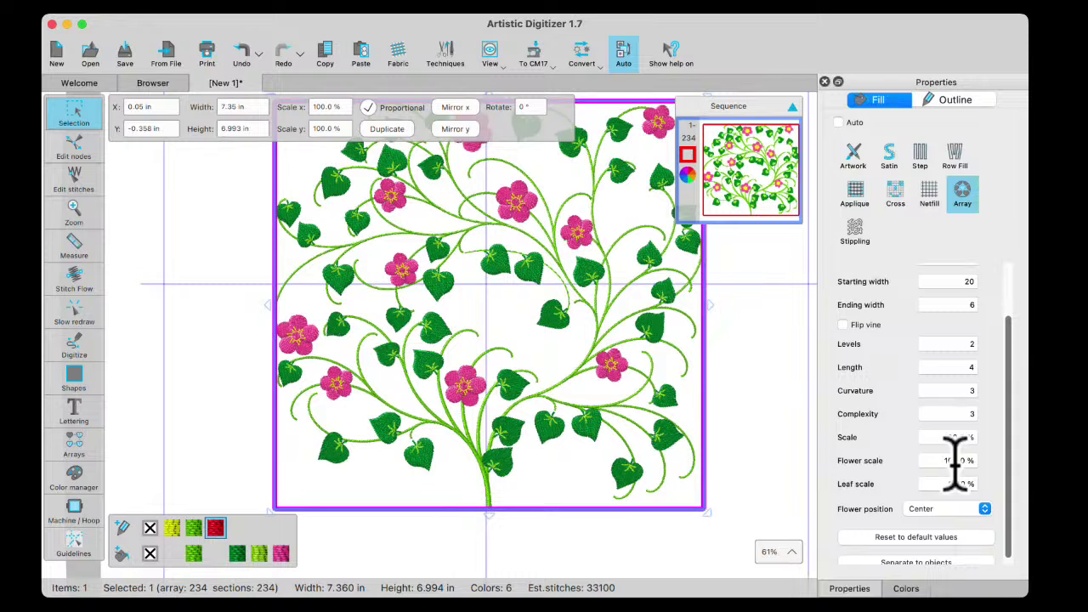
scroll(958, 460, down, 3)
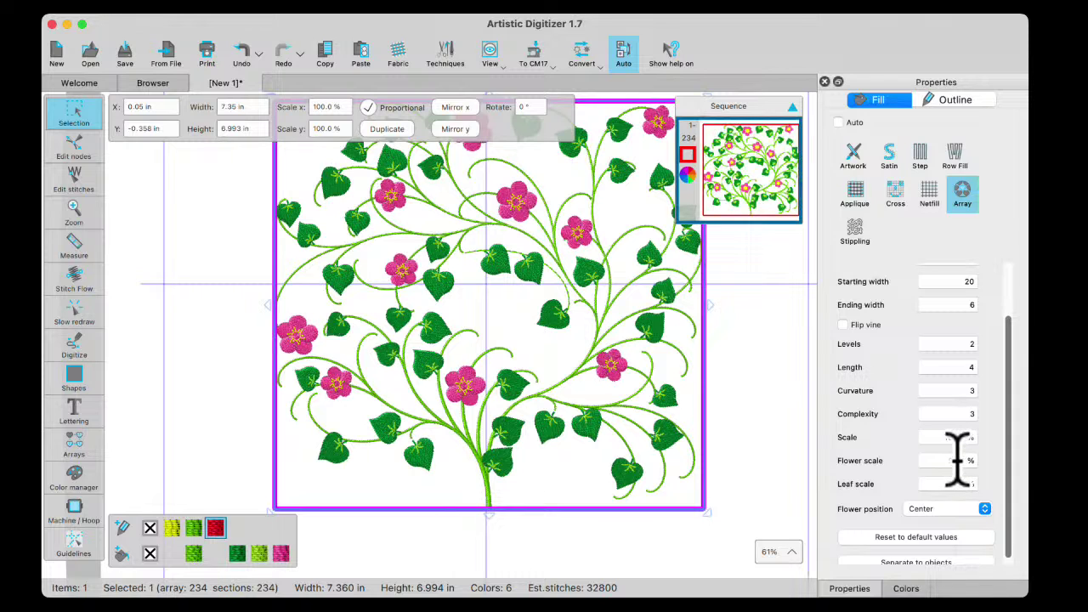
scroll(958, 460, down, 1)
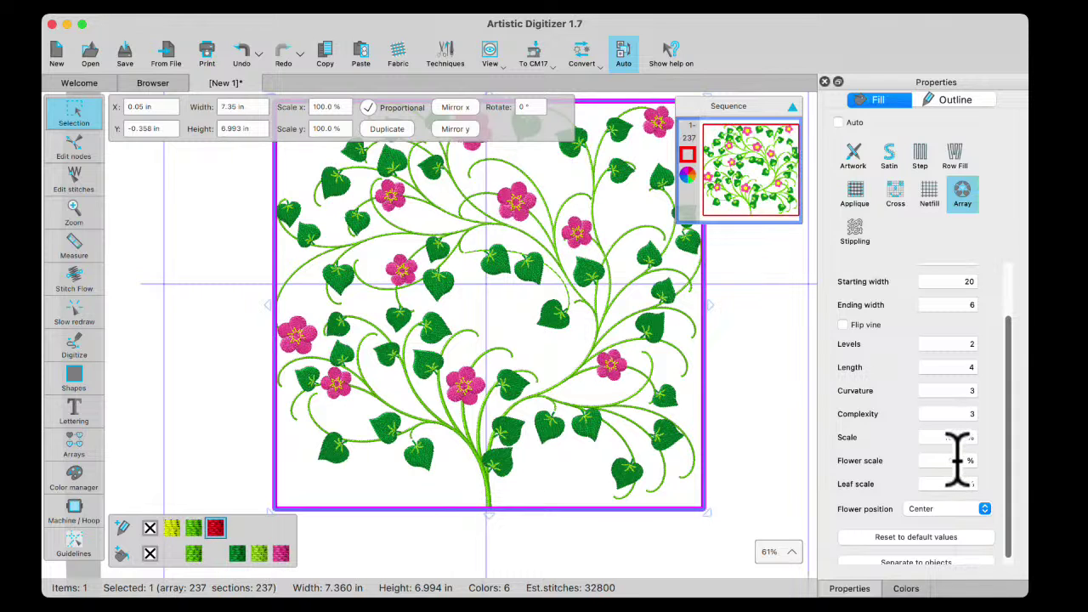
scroll(958, 460, down, 2)
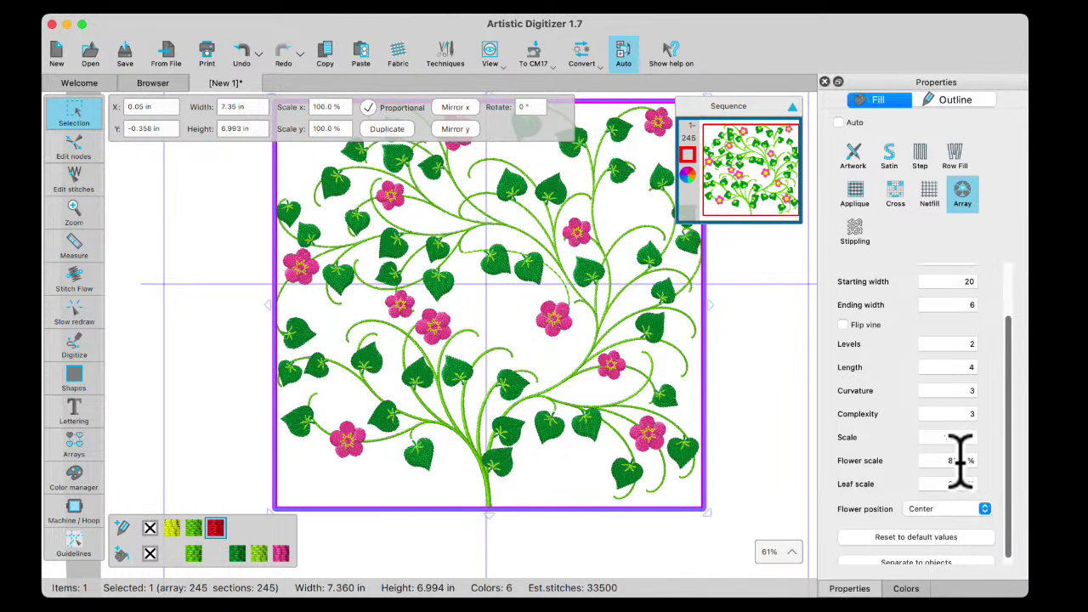
scroll(958, 460, down, 1)
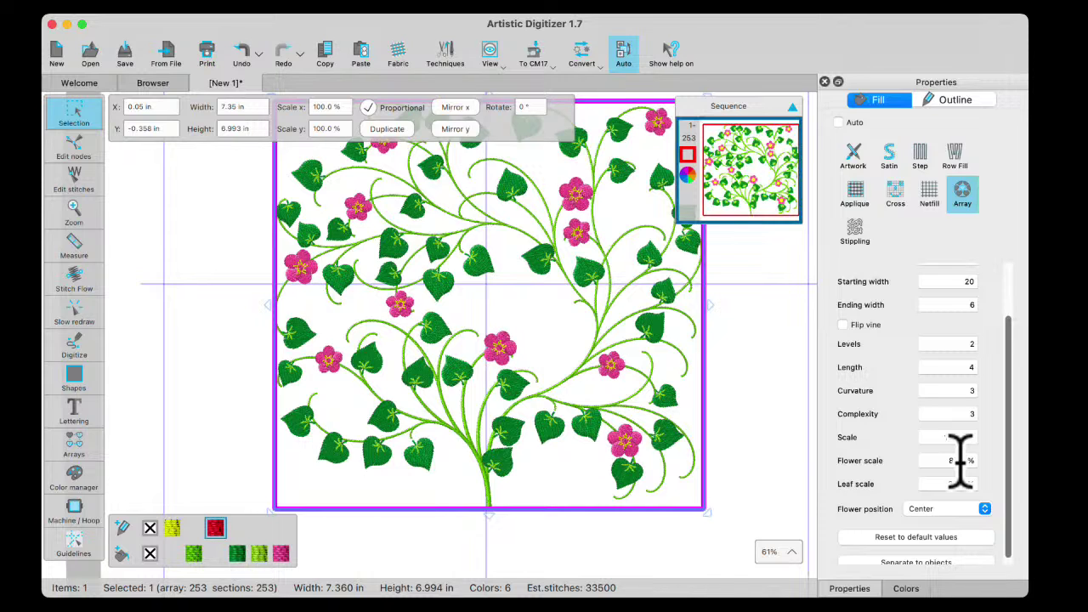
scroll(958, 460, up, 1)
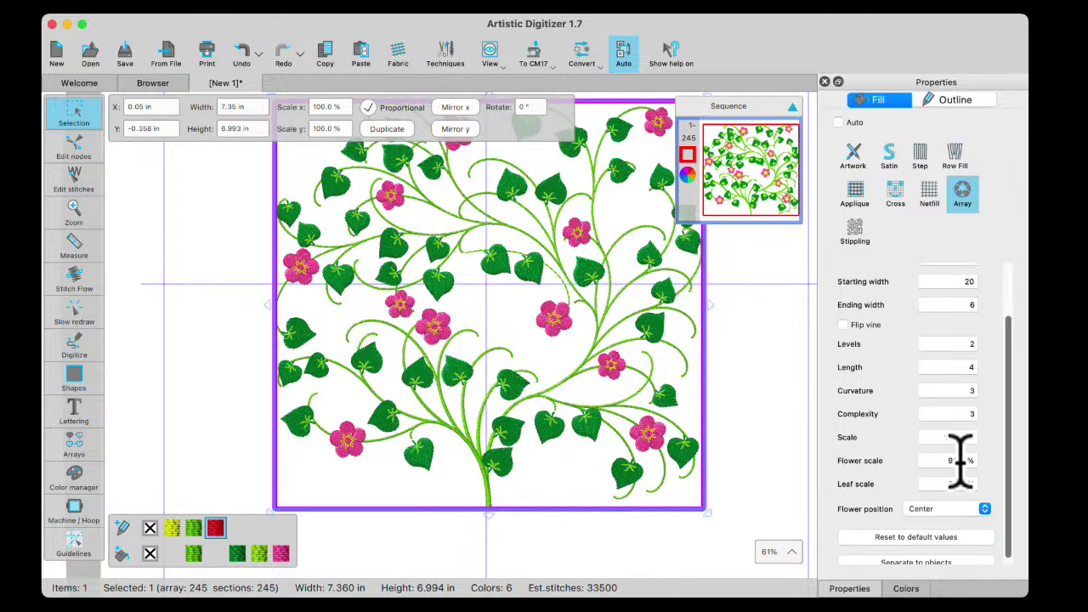
scroll(958, 460, up, 1)
scroll(958, 459, up, 1)
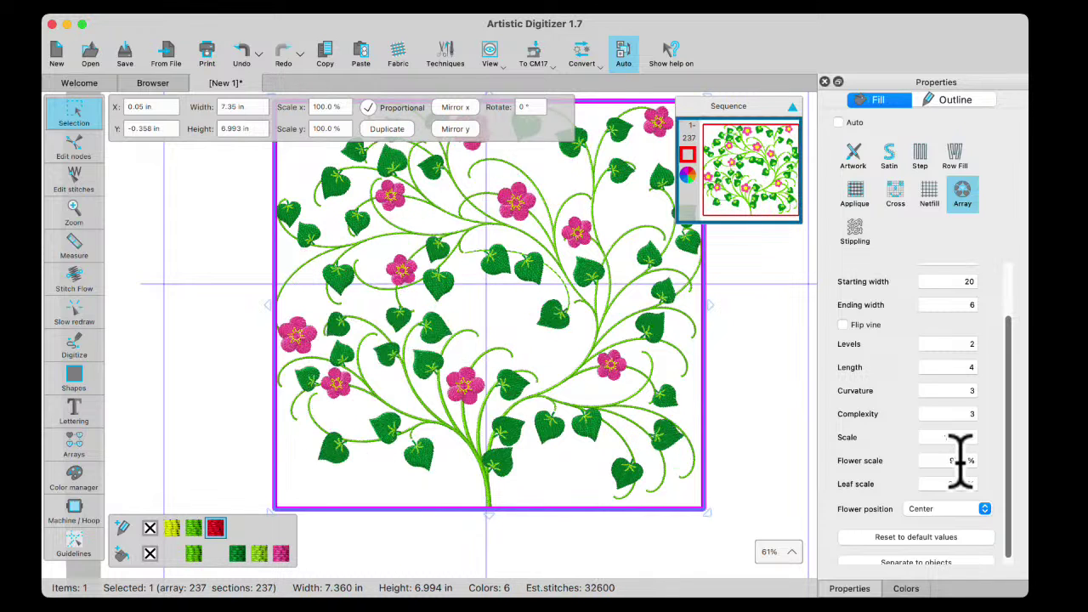
scroll(958, 460, up, 1)
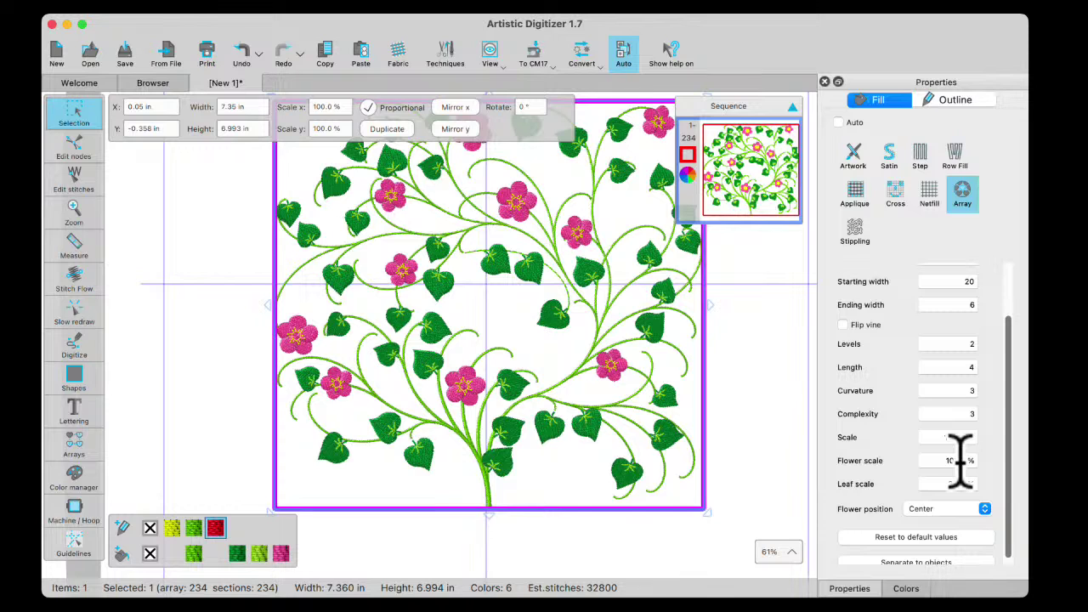
scroll(958, 460, up, 1)
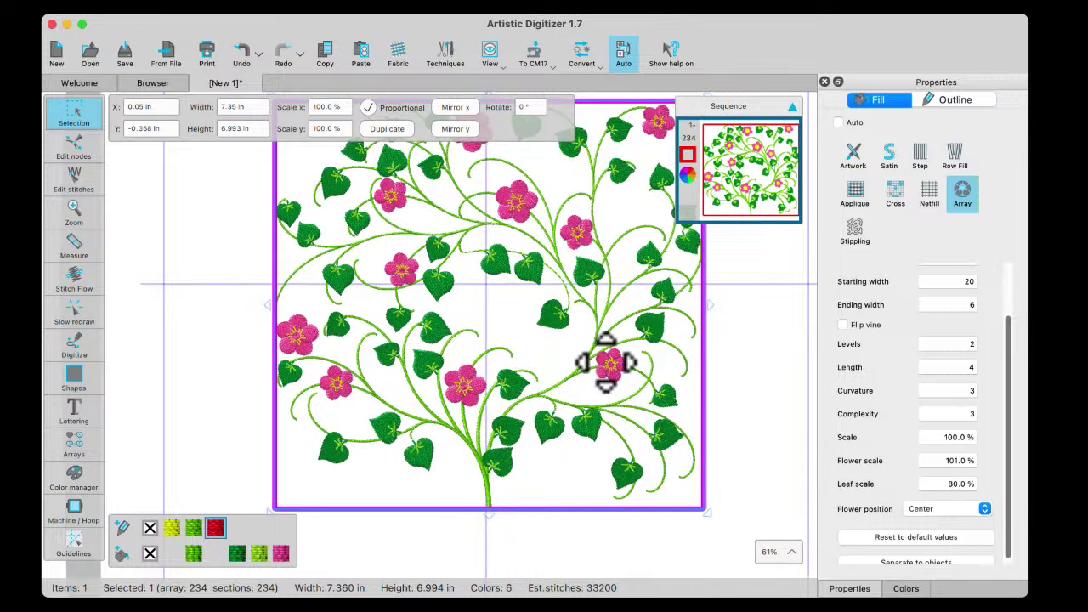
- Try the Above and Below flower positions for the vine, then return the flower position to Center
click(984, 508)
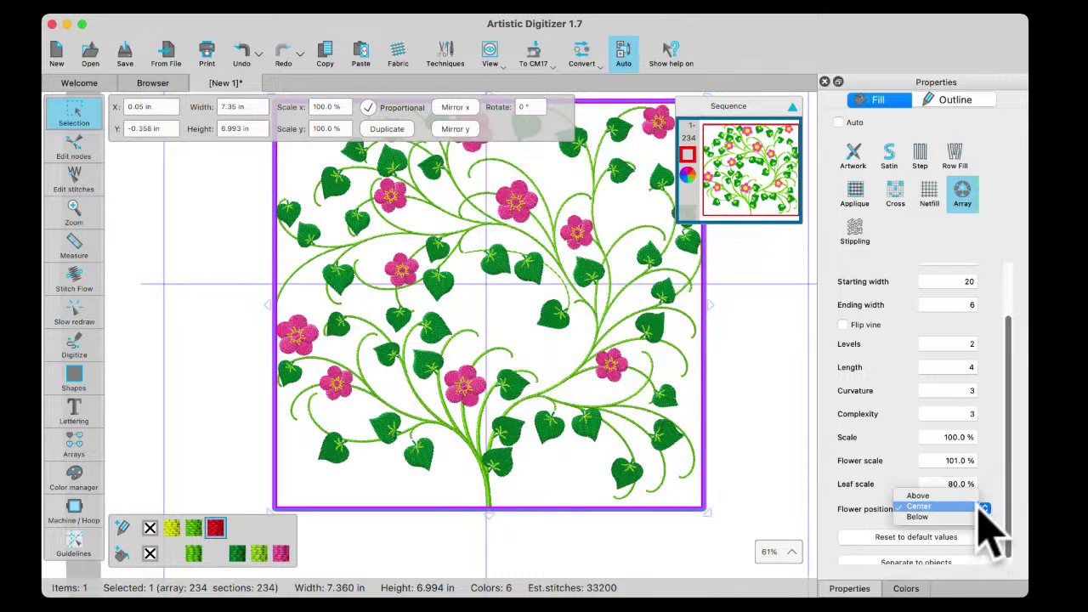
click(918, 496)
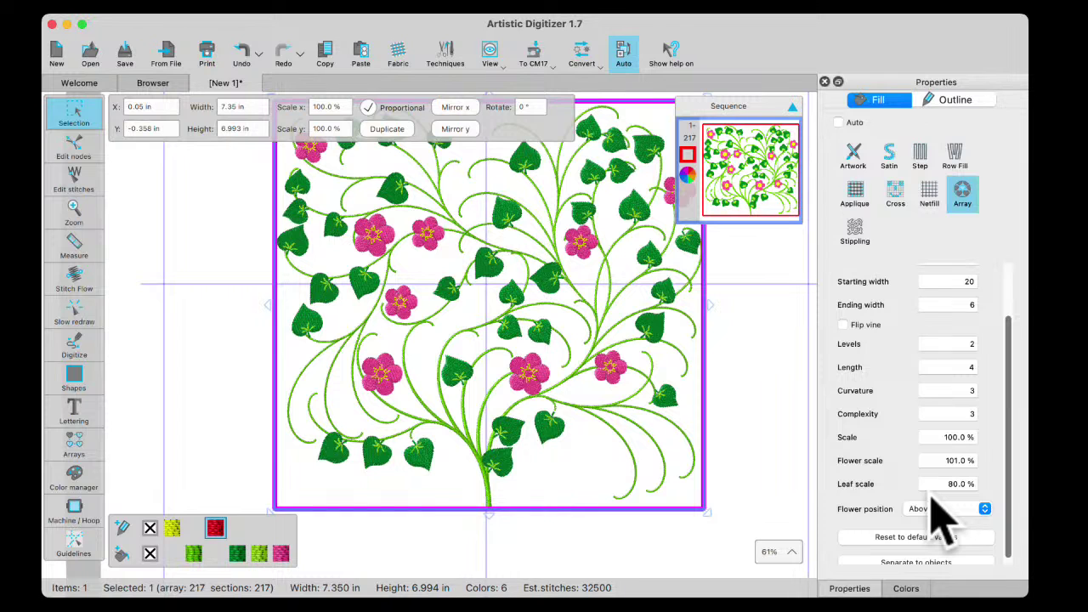
click(984, 510)
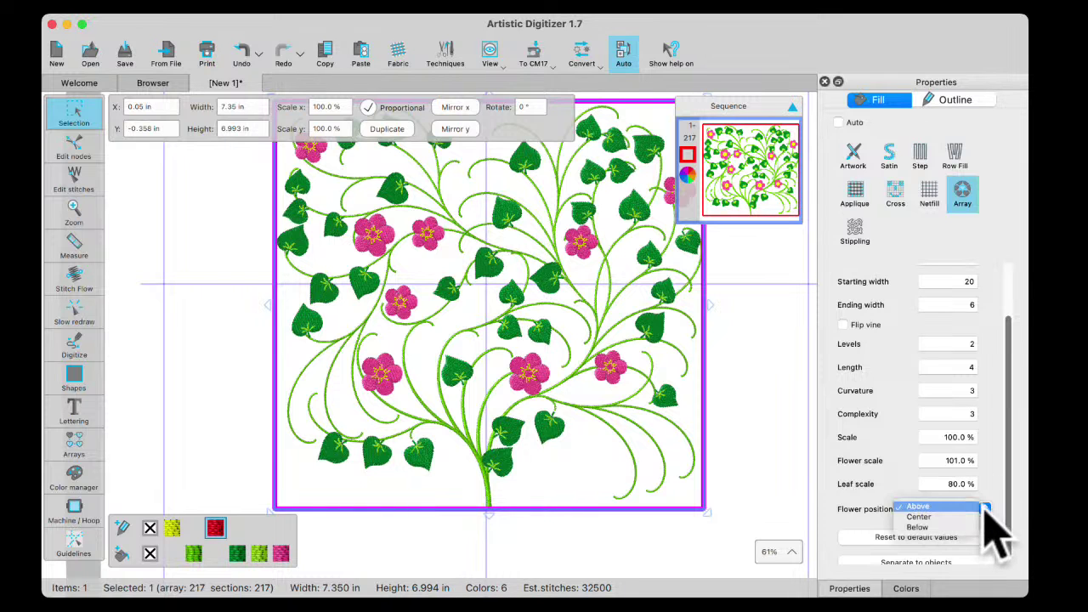
click(932, 528)
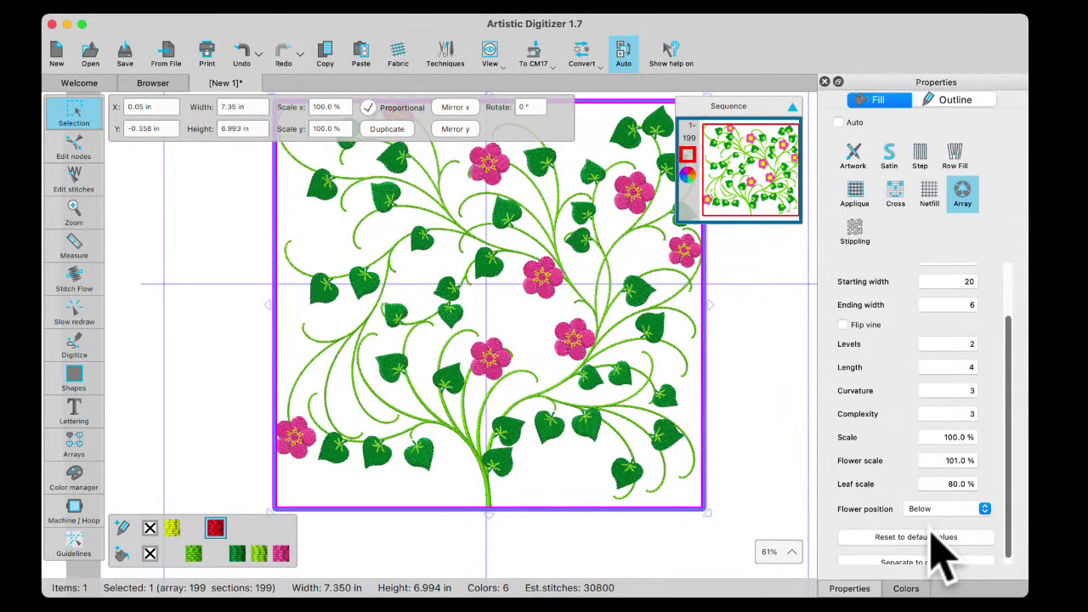
click(984, 509)
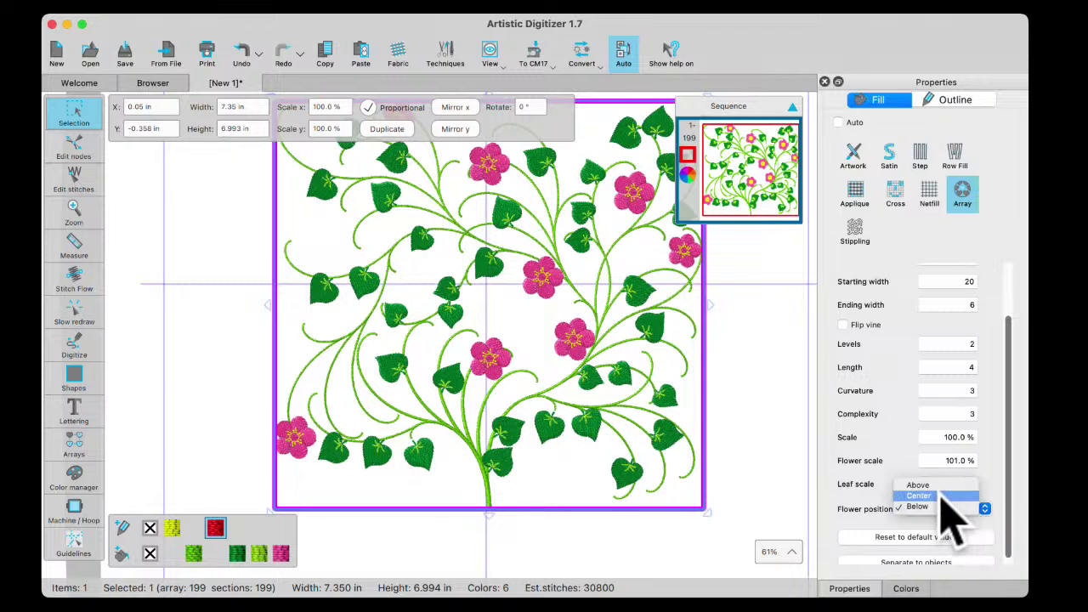
click(946, 498)
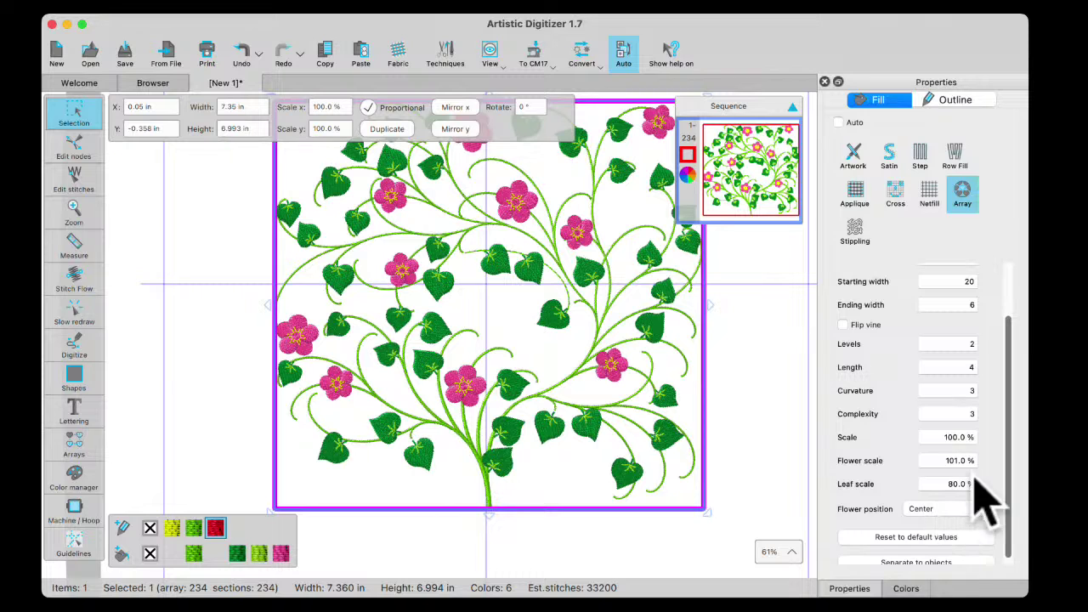
- Save the design as "pink vine 1" in the May 30 folder as a Draw design file
drag(1007, 538, 1007, 566)
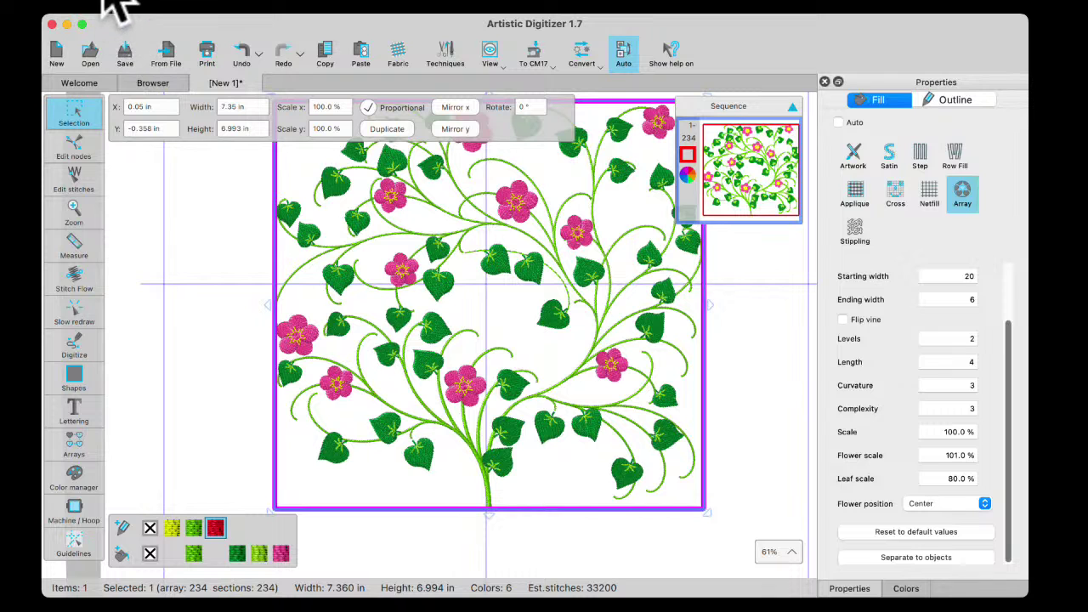
click(105, 1)
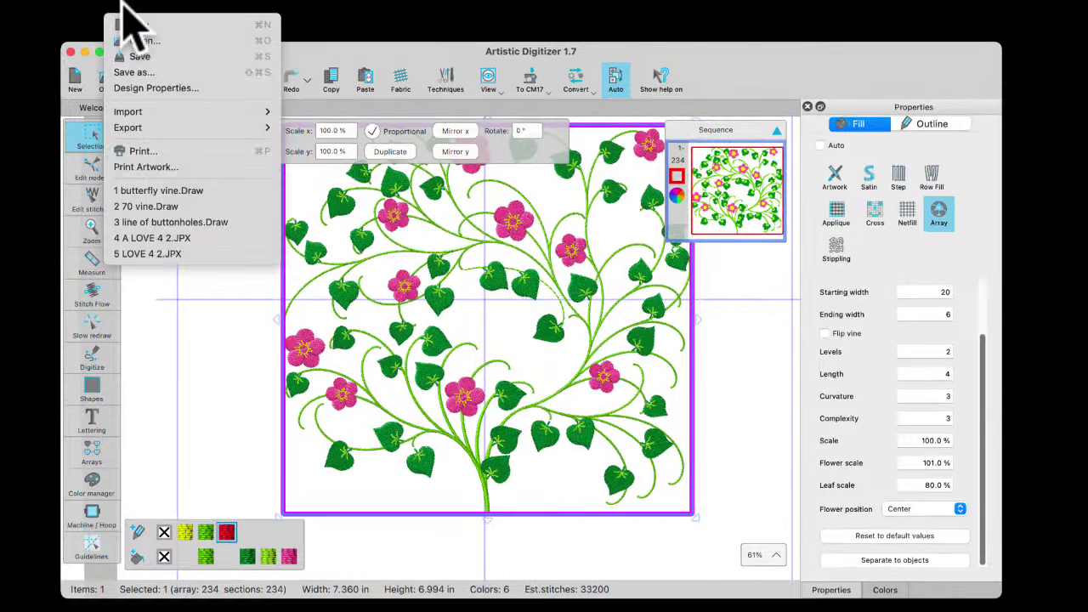
click(136, 73)
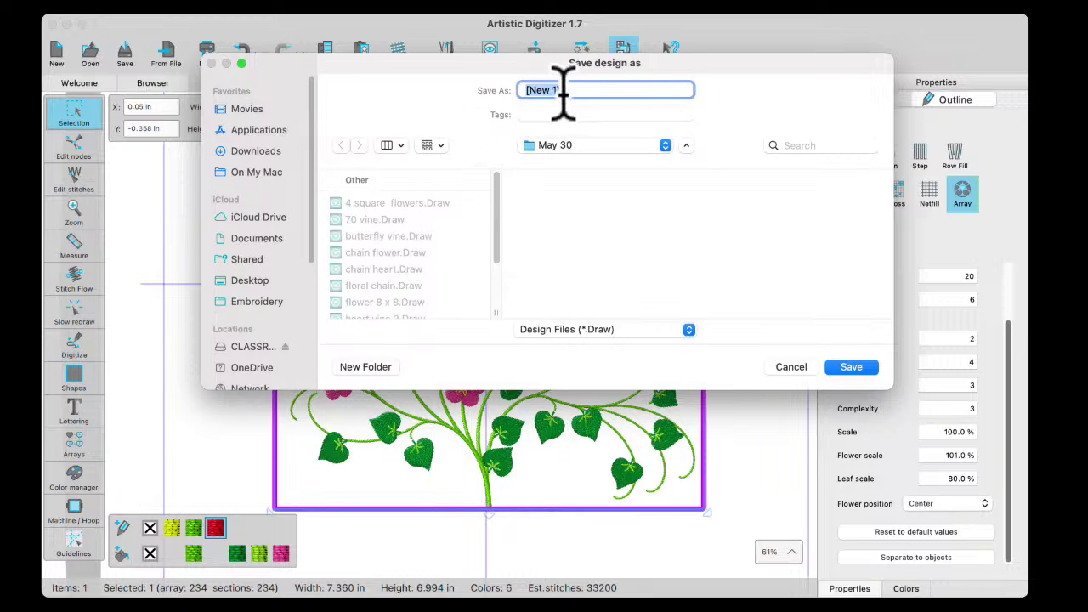
text(pink vine 1)
click(857, 368)
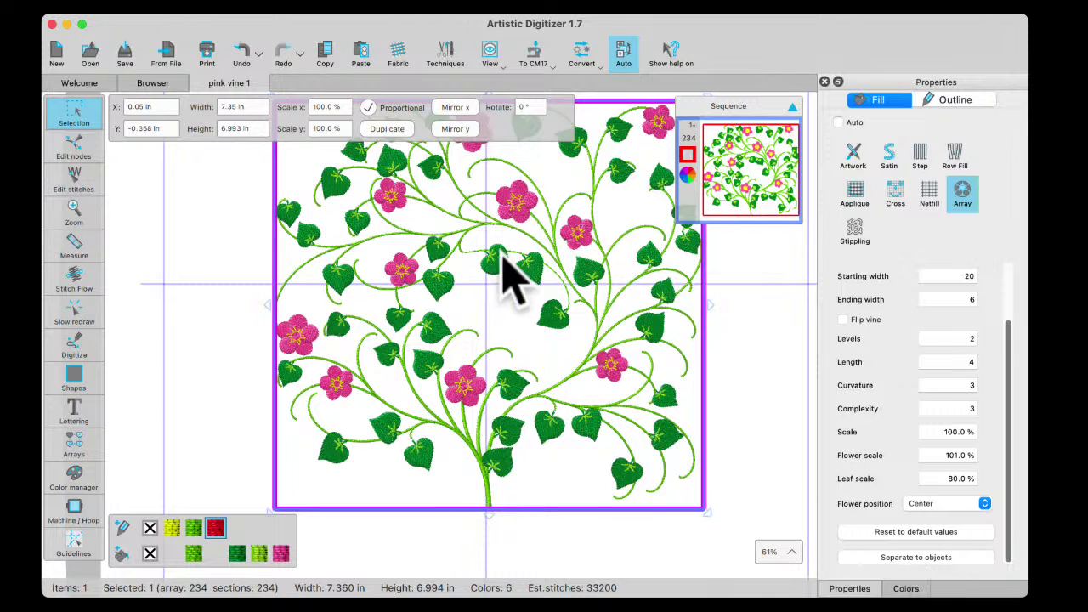
- Switch stitch generation from automatic to manual, generate the stitches and run the optimizer once with the Advanced technique
click(626, 56)
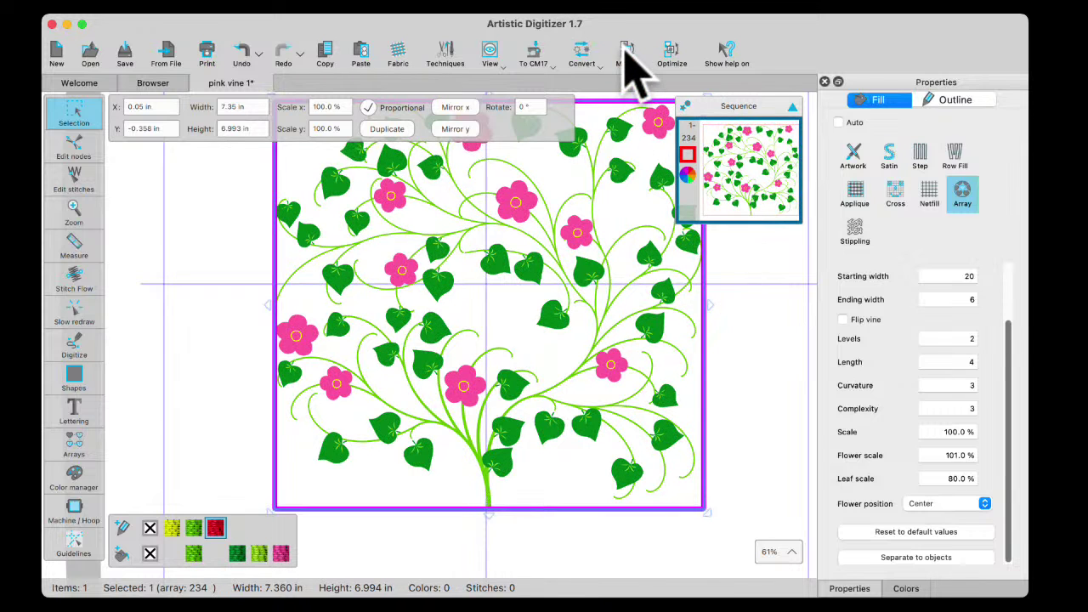
click(627, 53)
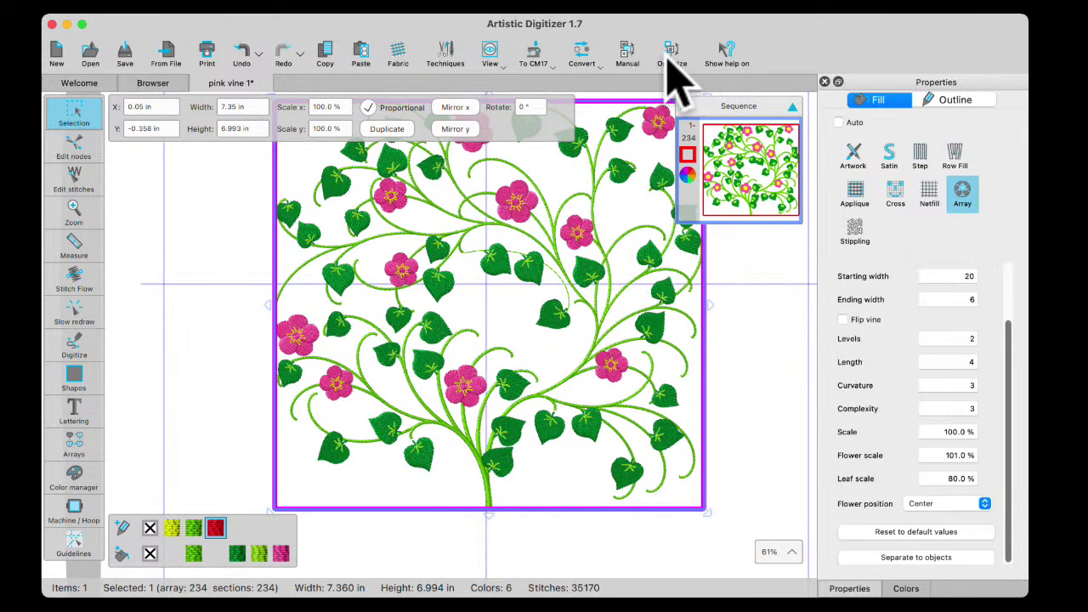
click(670, 62)
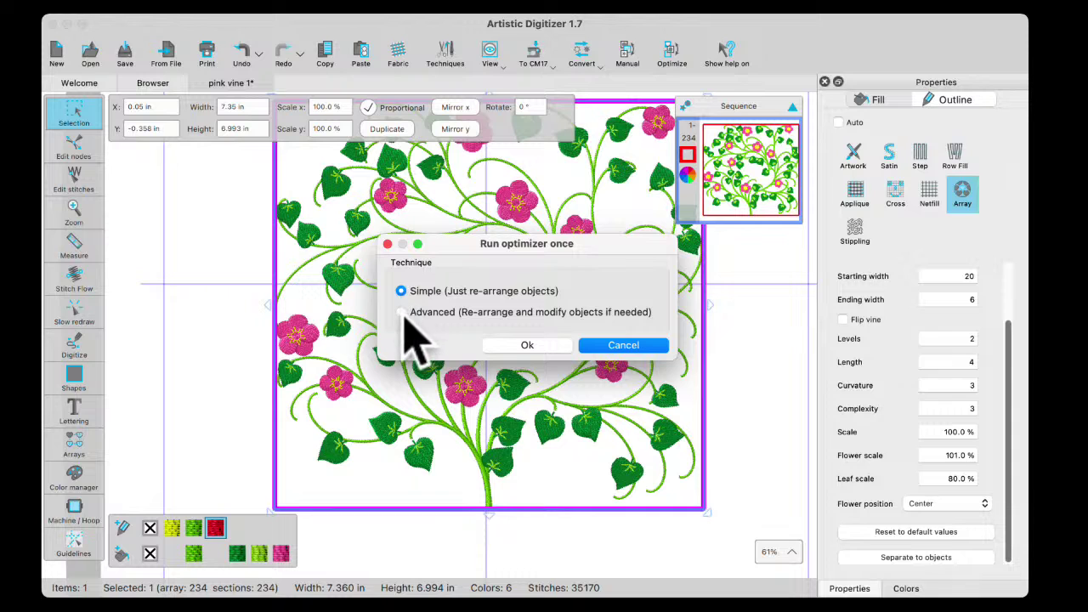
click(402, 312)
click(528, 349)
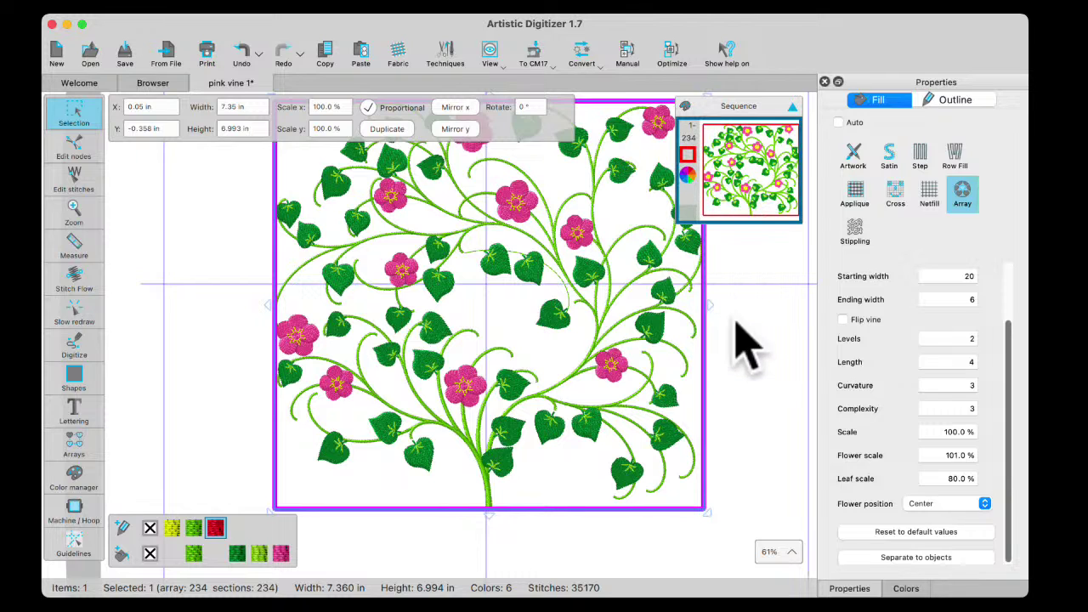
- Separate the vine array into individual objects and remove the green fill from the outer rectangle
click(921, 559)
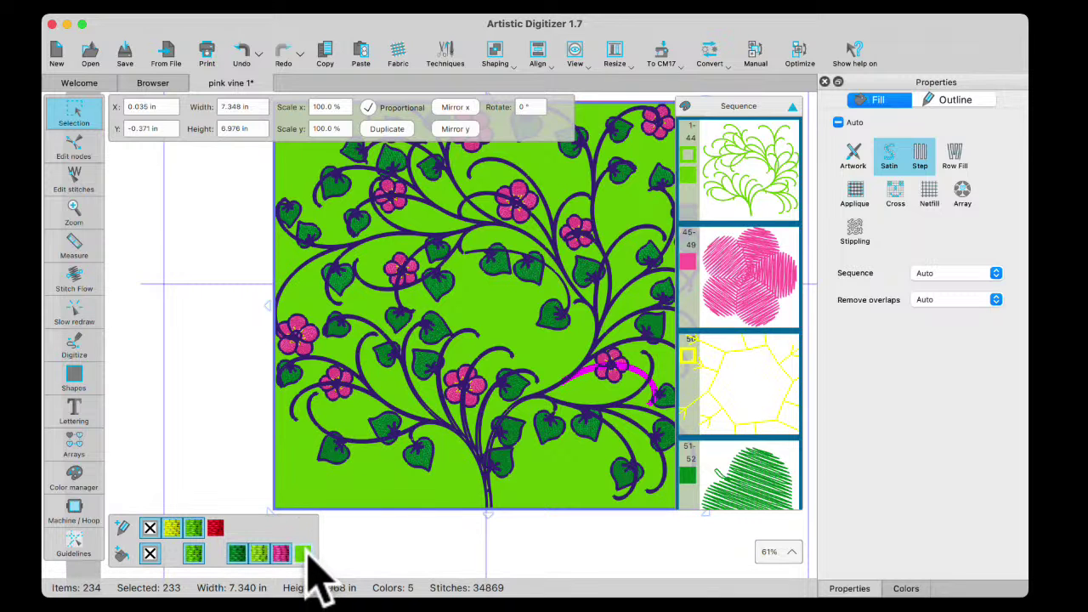
click(400, 546)
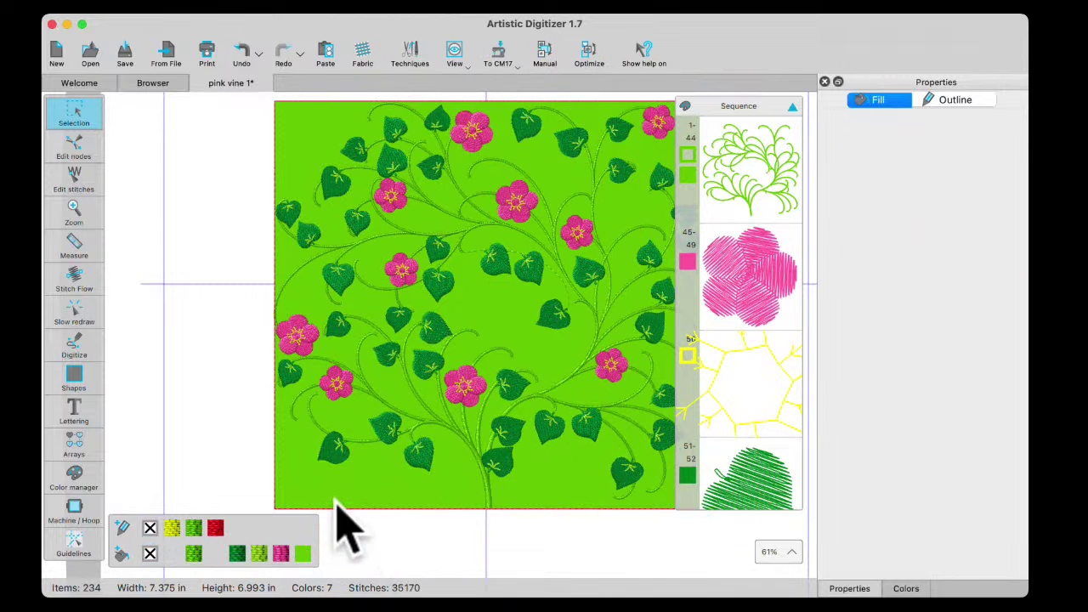
click(308, 506)
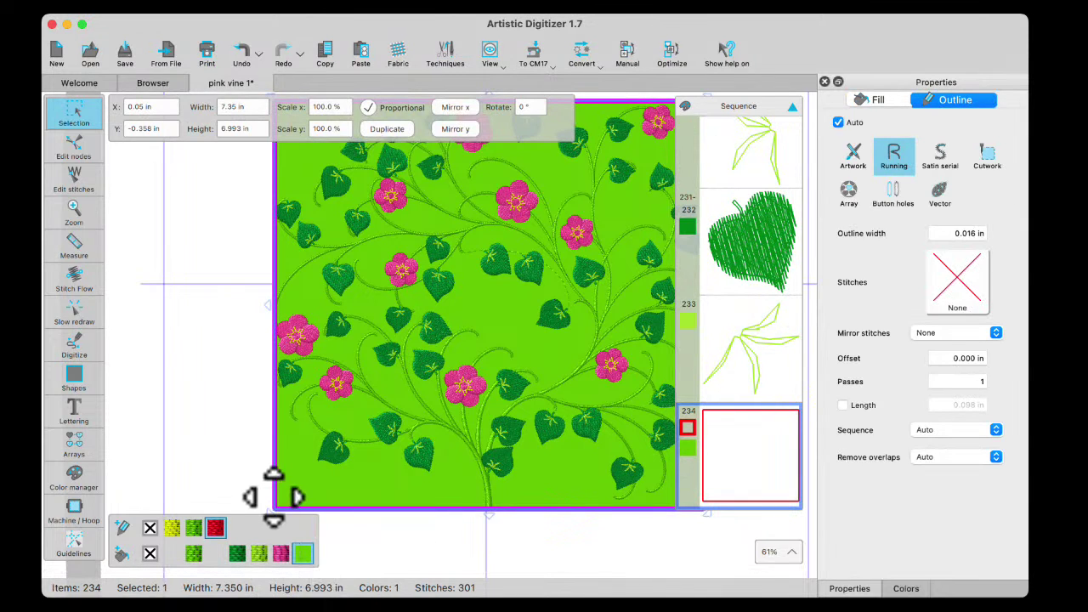
click(151, 554)
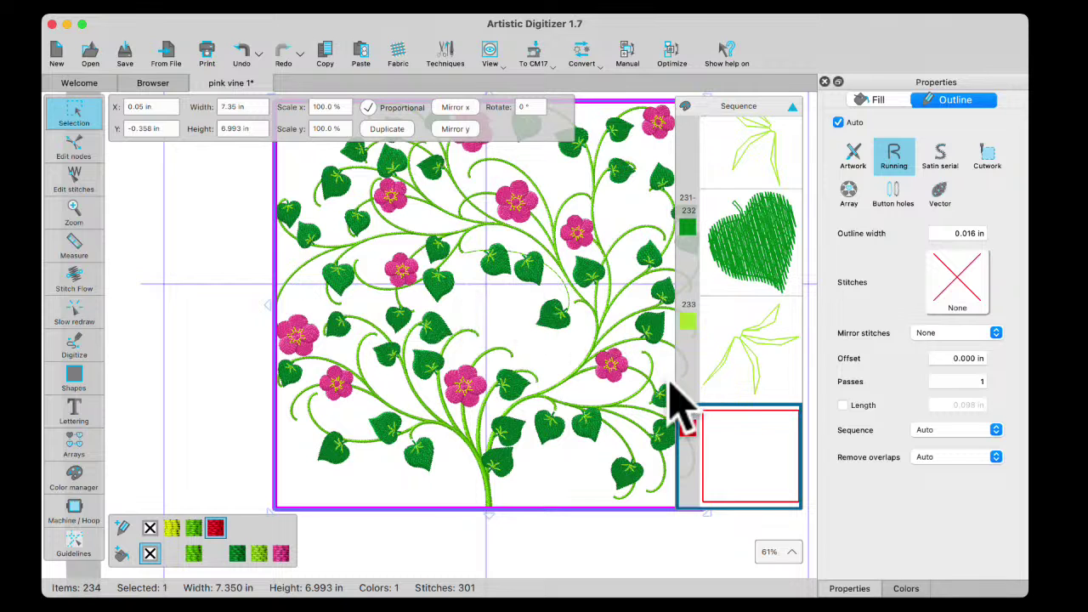
- Run the Advanced optimizer once on the separated vine objects and review the resulting color sequence
click(673, 53)
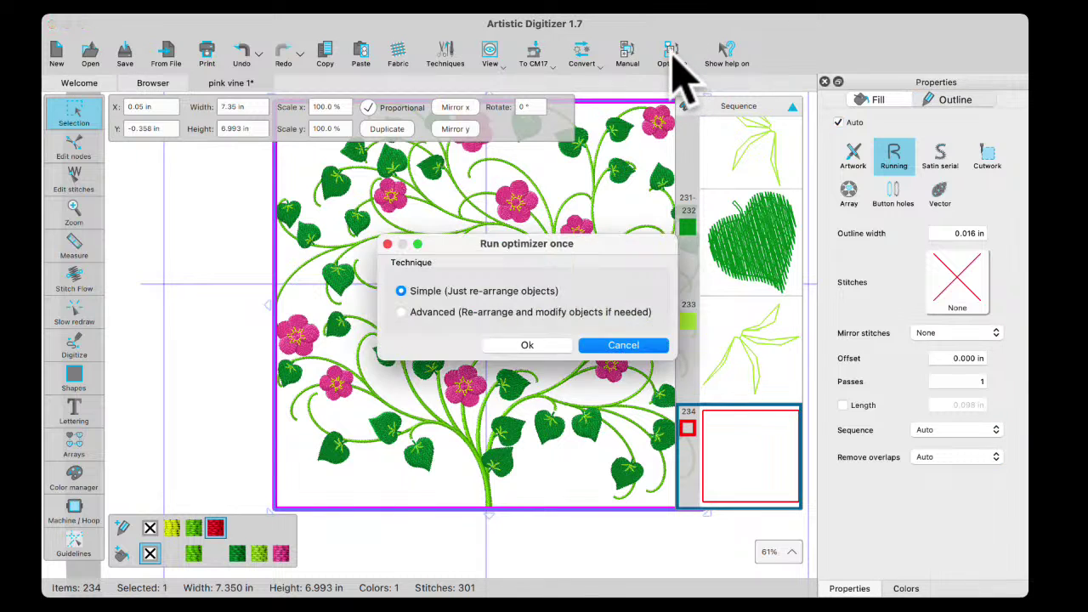
click(400, 313)
click(529, 345)
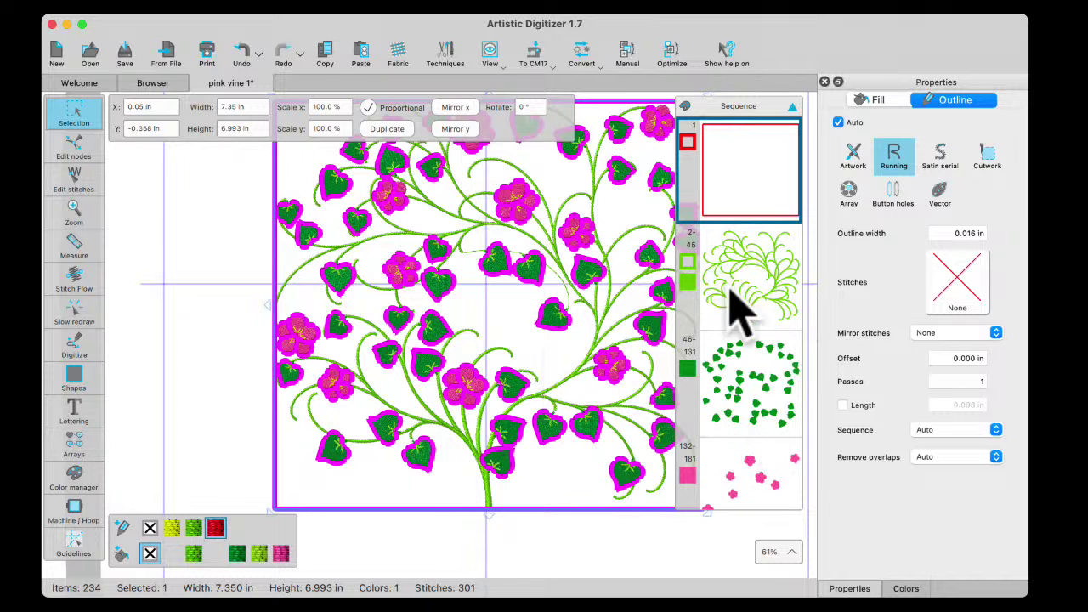
scroll(765, 489, down, 5)
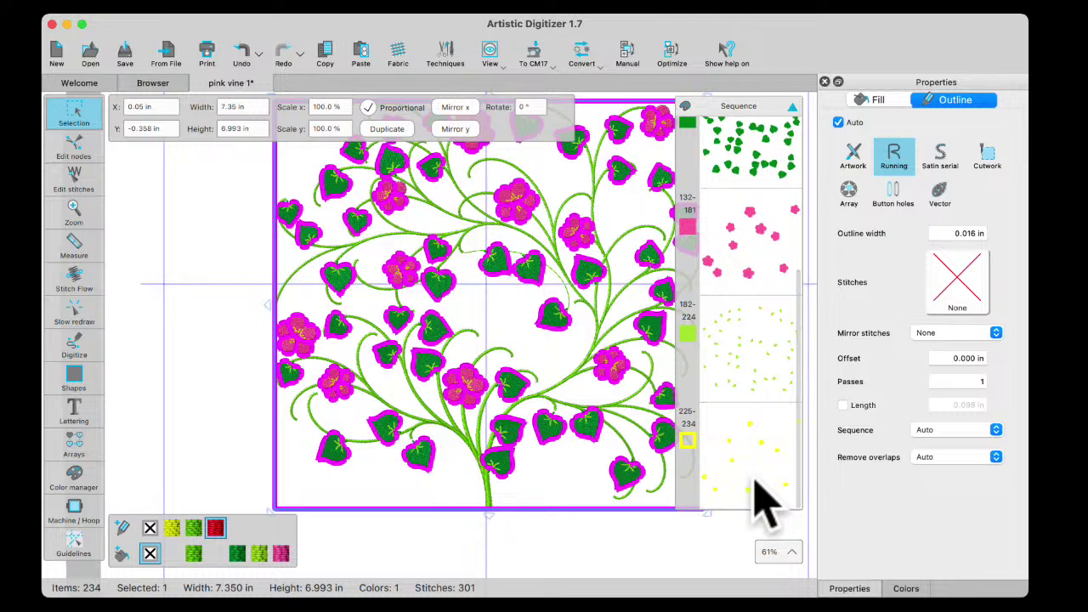
- Select the grouped vine objects beneath the outer rectangle in the sequence and ungroup them
scroll(753, 224, up, 5)
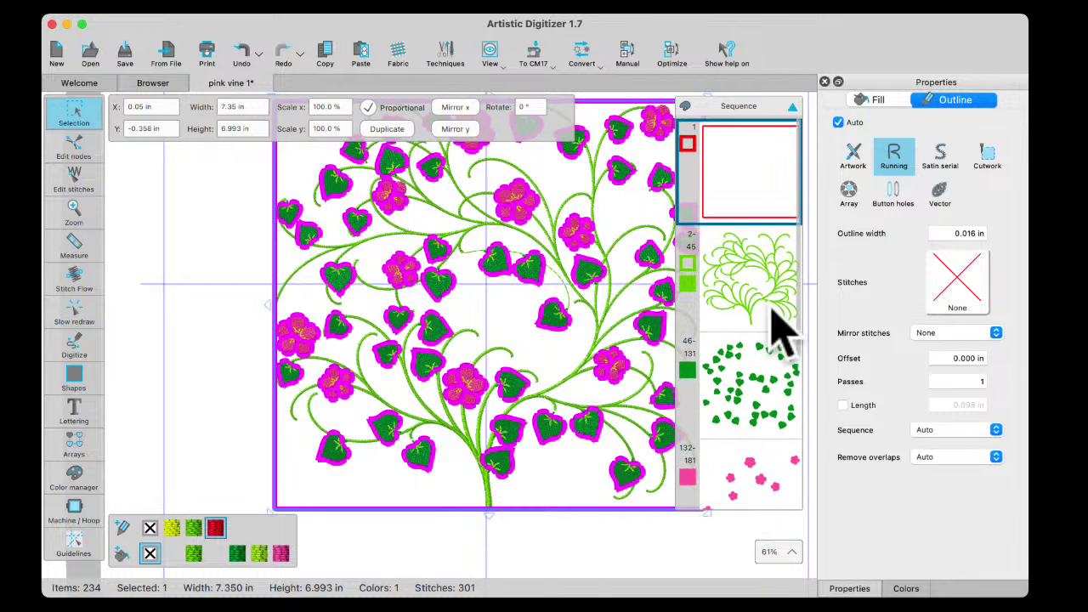
click(769, 313)
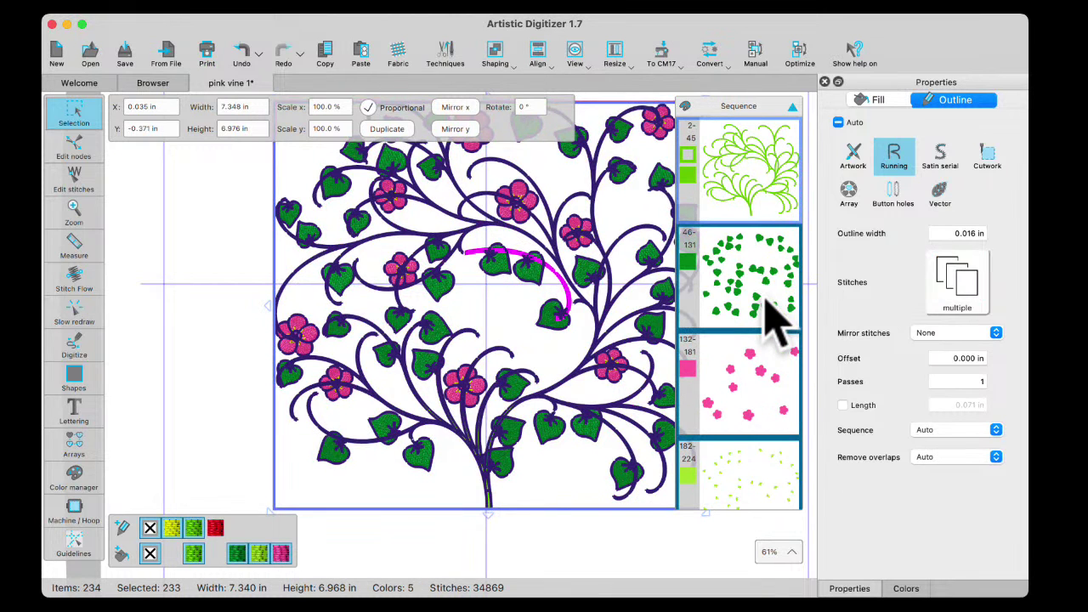
right_click(483, 317)
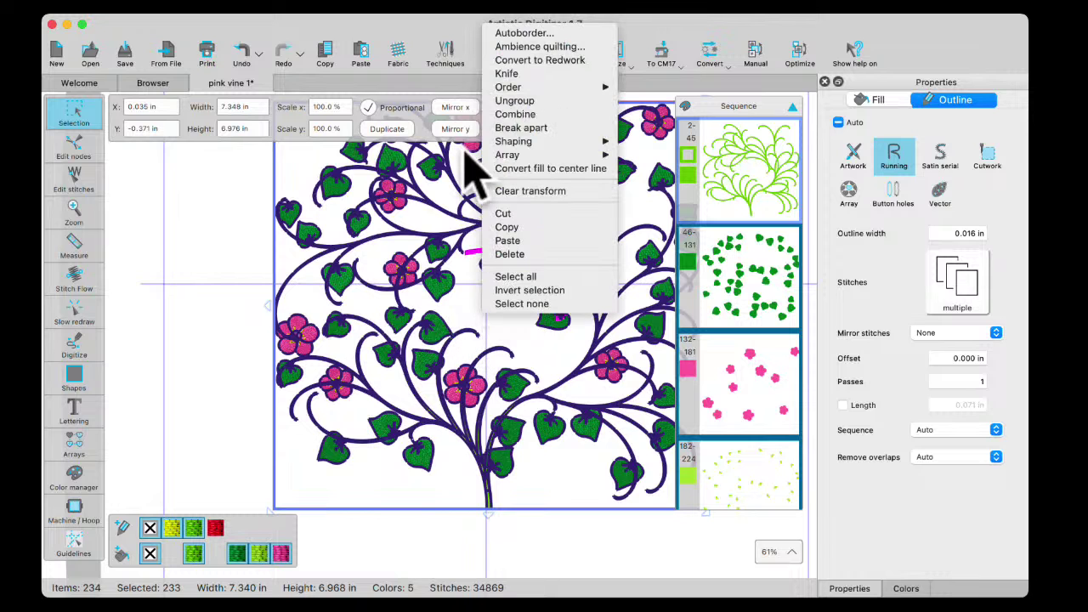
click(510, 104)
click(237, 293)
- Examine the stem, leaf, flower, leaf vein and flower center color groups one by one, inspecting the flower centers closely
click(744, 284)
click(741, 166)
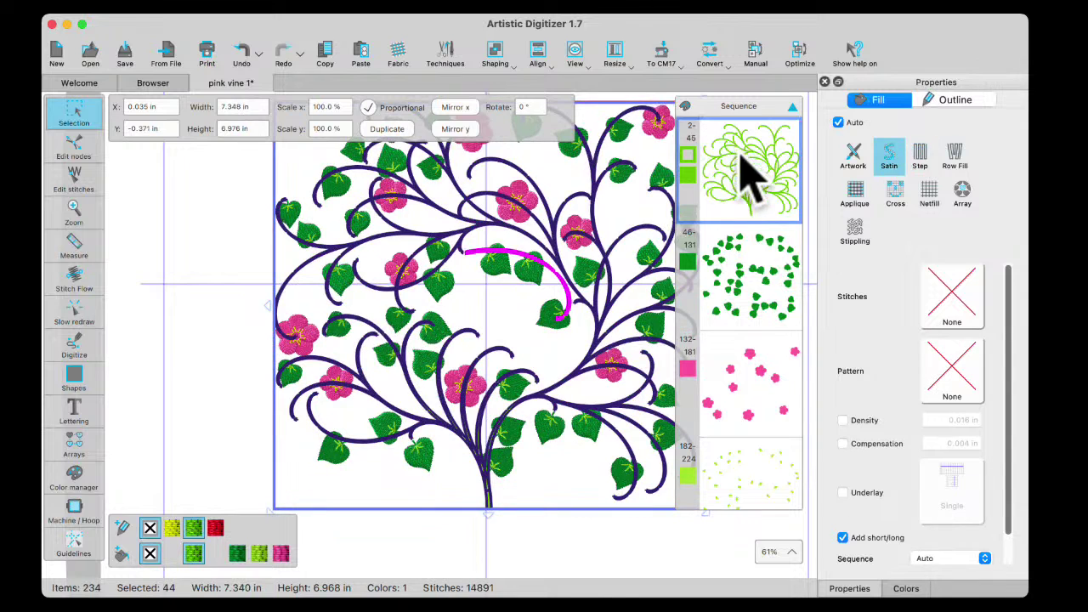
click(765, 312)
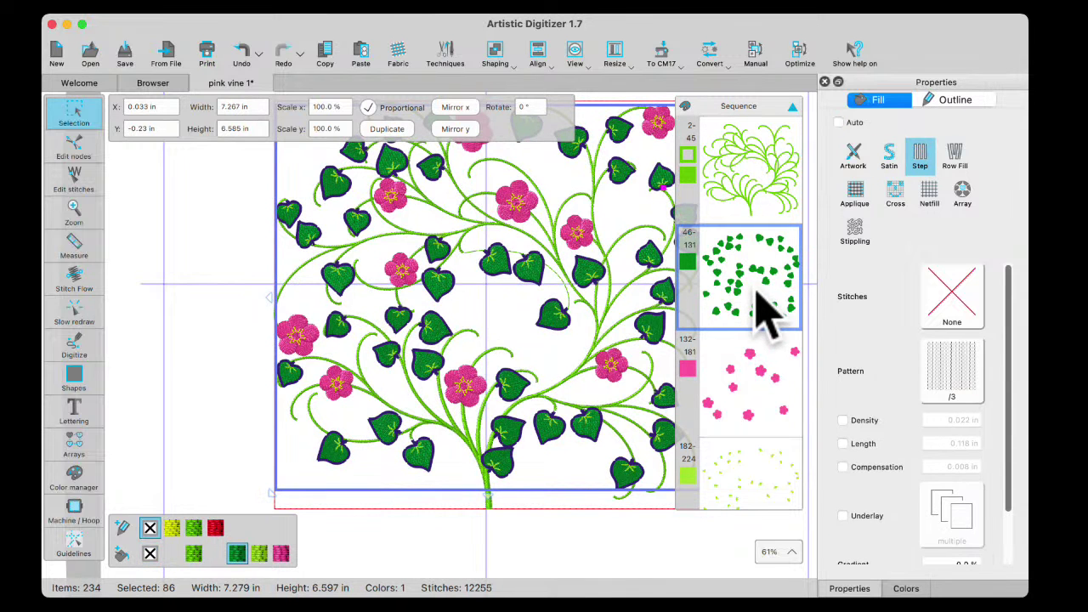
click(751, 396)
scroll(753, 400, down, 3)
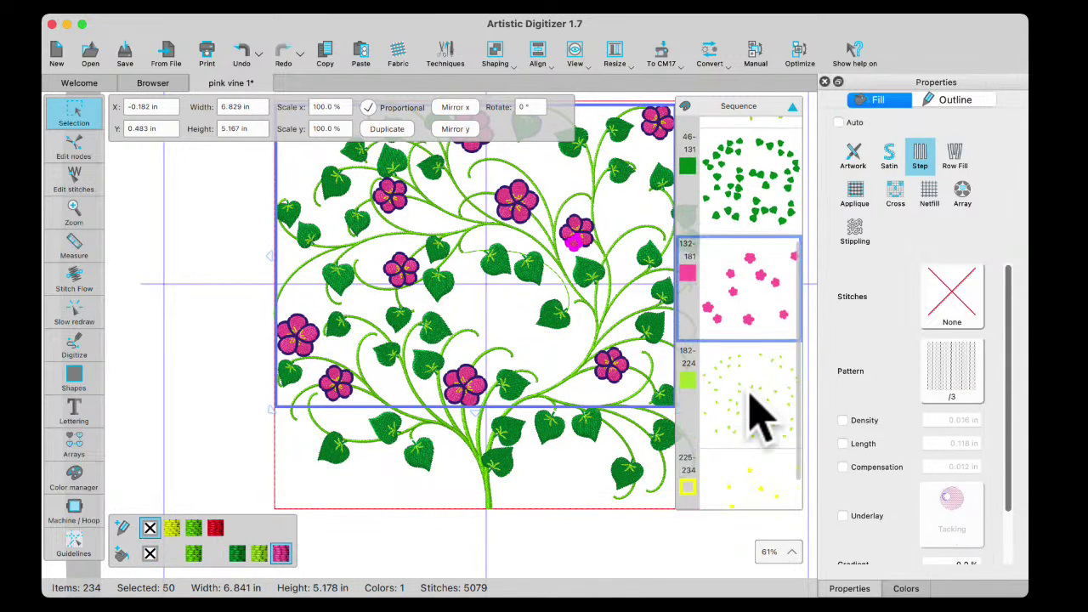
click(765, 355)
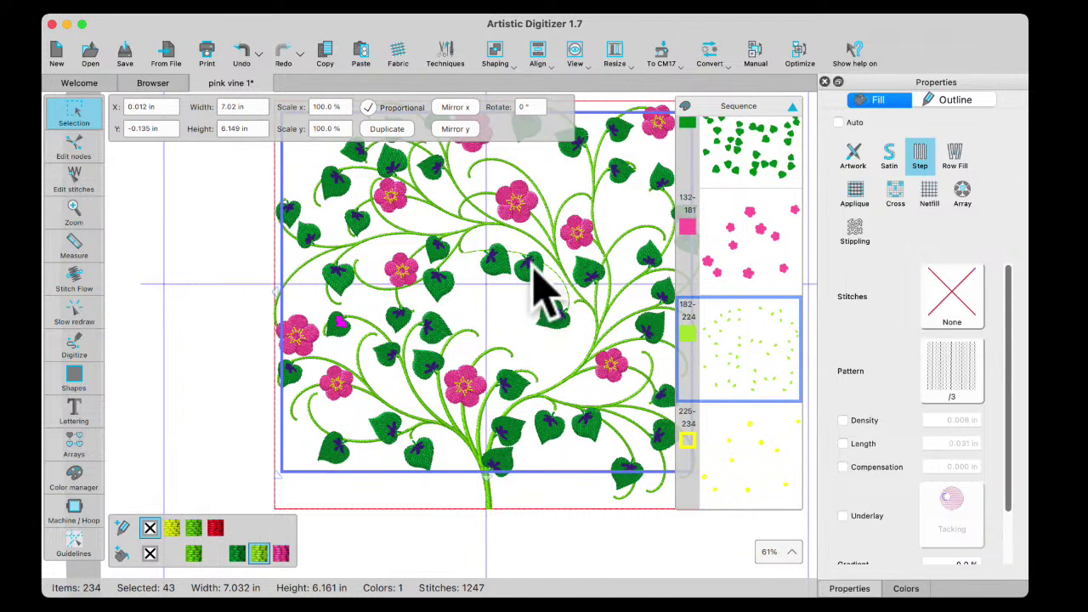
click(766, 451)
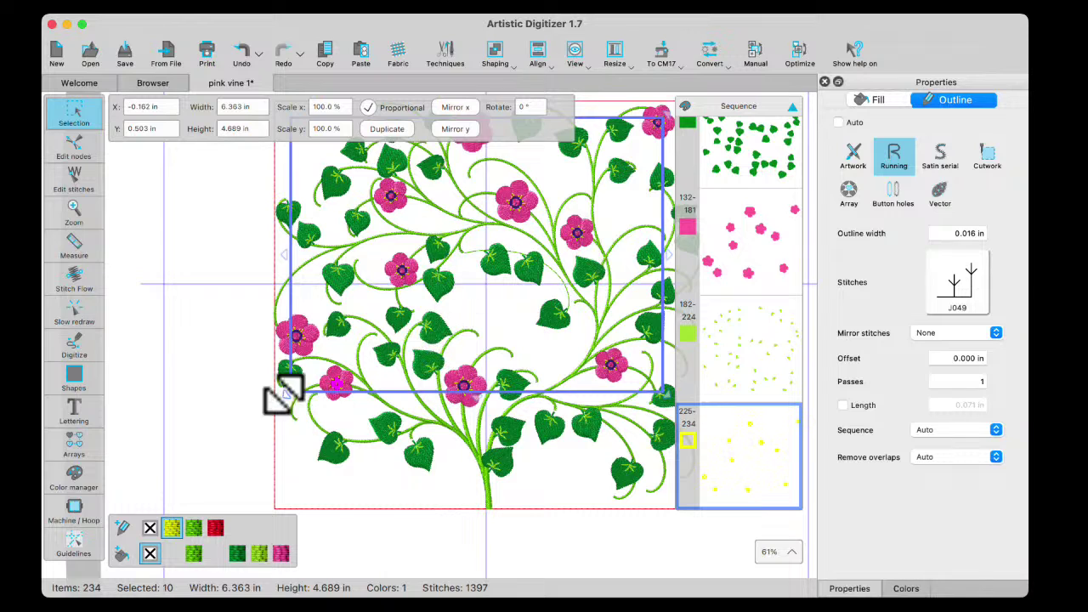
scroll(281, 349, up, 5)
scroll(319, 336, up, 4)
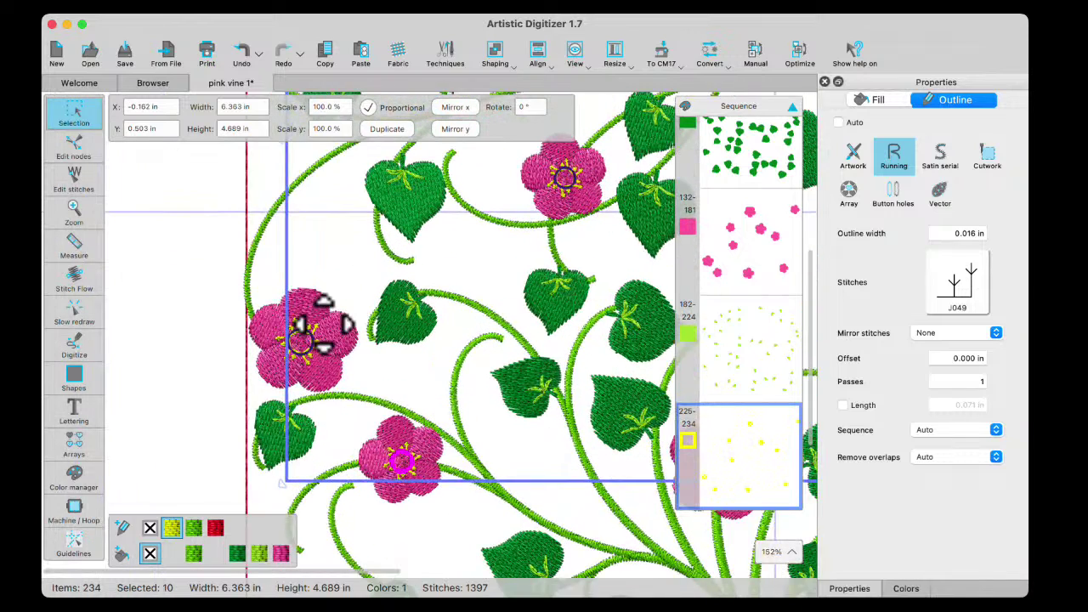
click(214, 340)
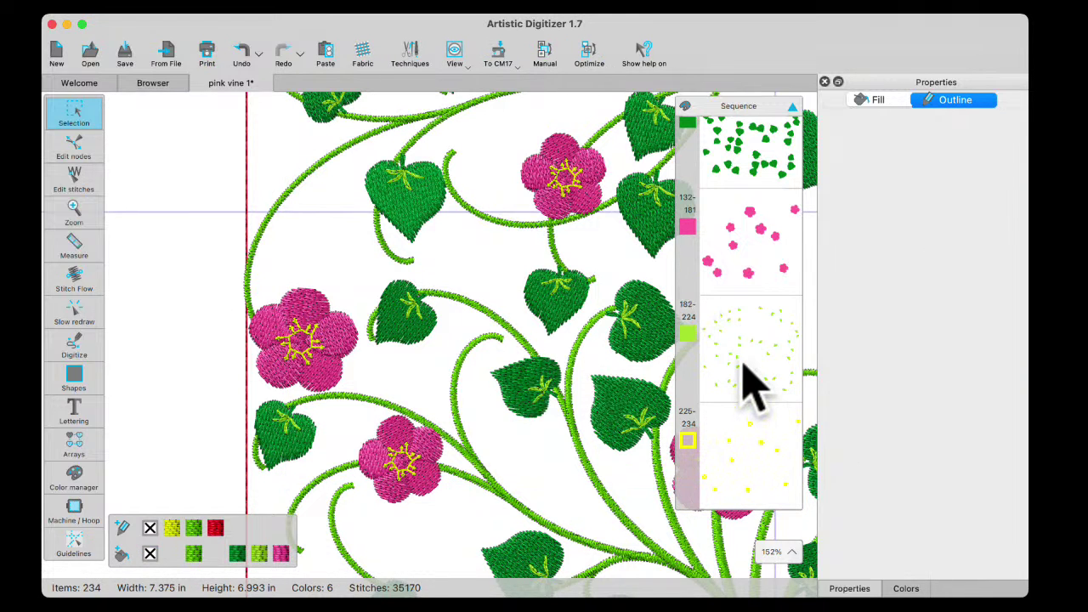
- Set a custom running stitch length of 5 mm for the red outline of the outer rectangle
scroll(748, 382, up, 5)
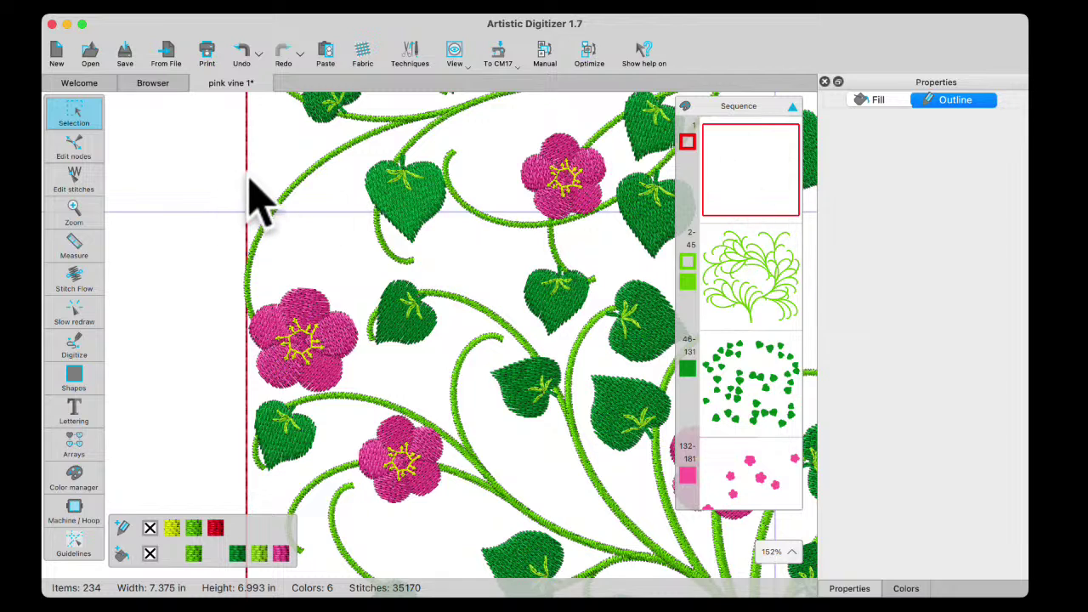
scroll(417, 396, down, 5)
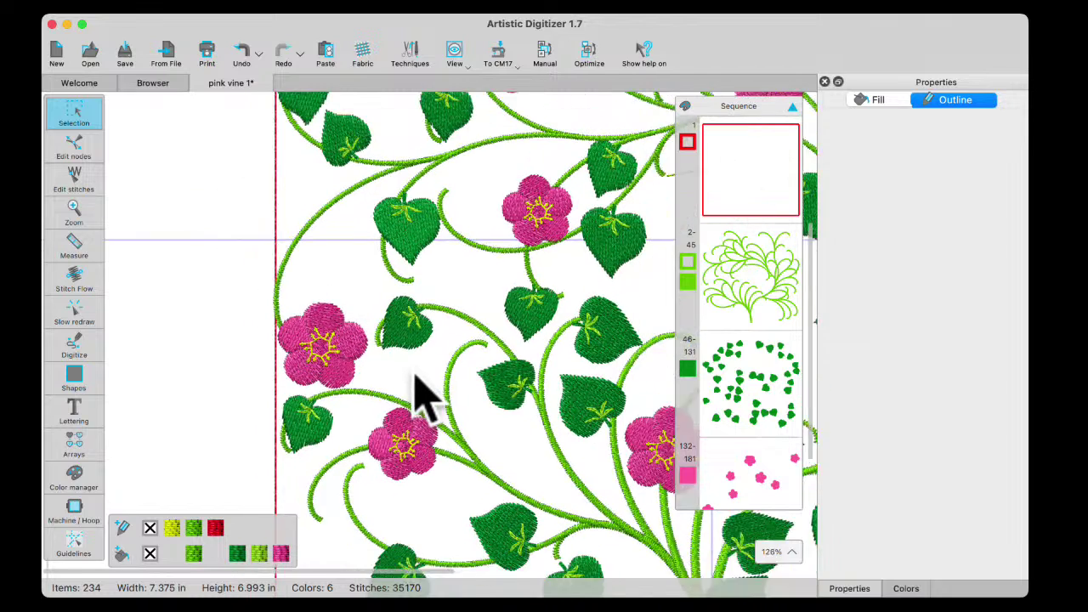
scroll(417, 396, down, 4)
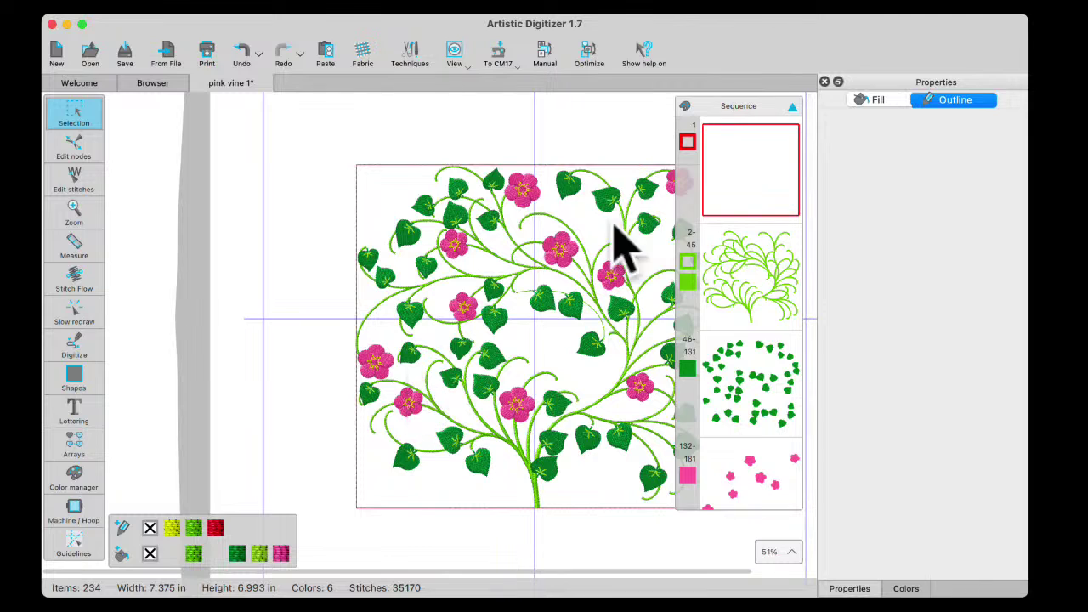
click(774, 180)
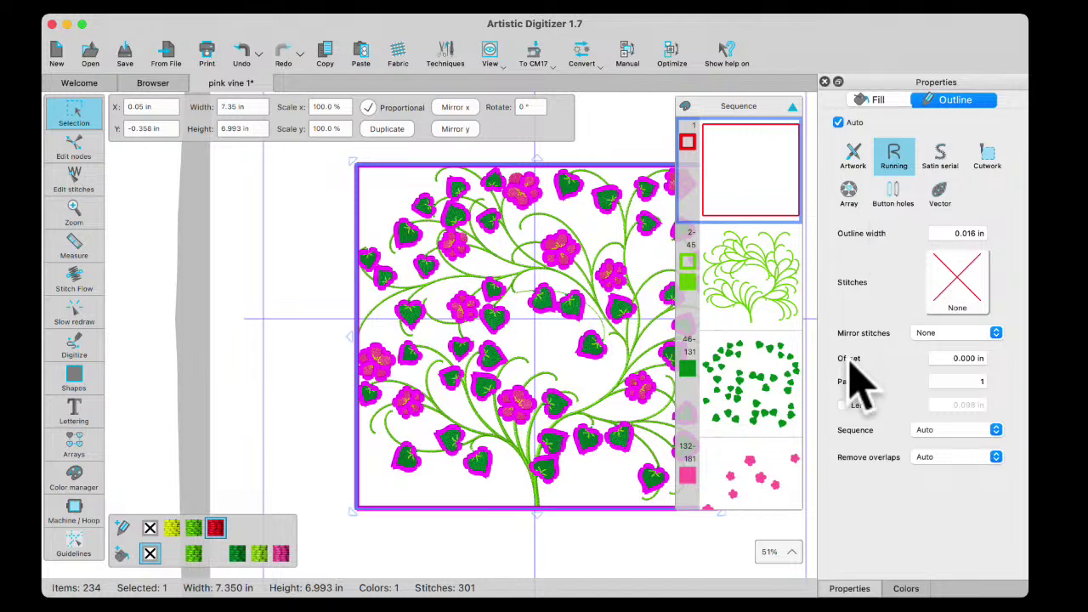
click(842, 406)
click(991, 401)
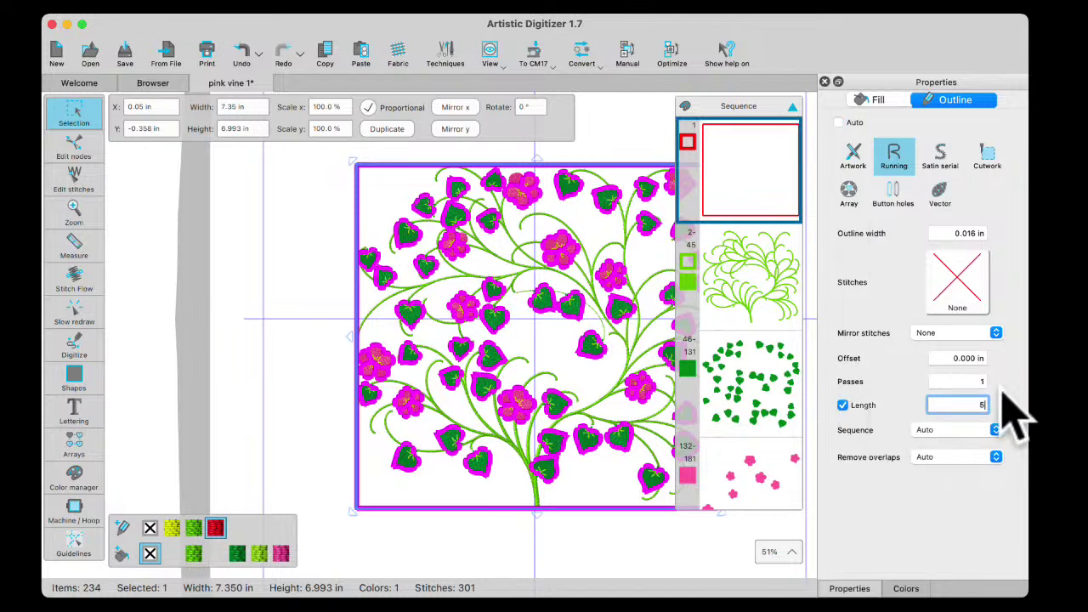
key(Return)
click(308, 249)
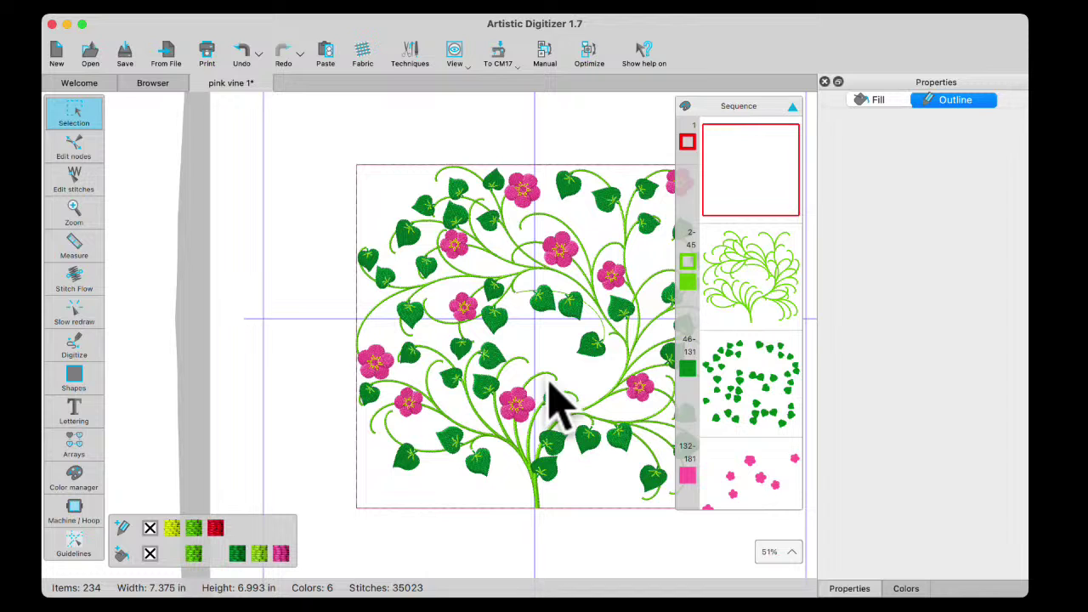
- Close the pink vine 1 design and save its changes
scroll(552, 400, right, 5)
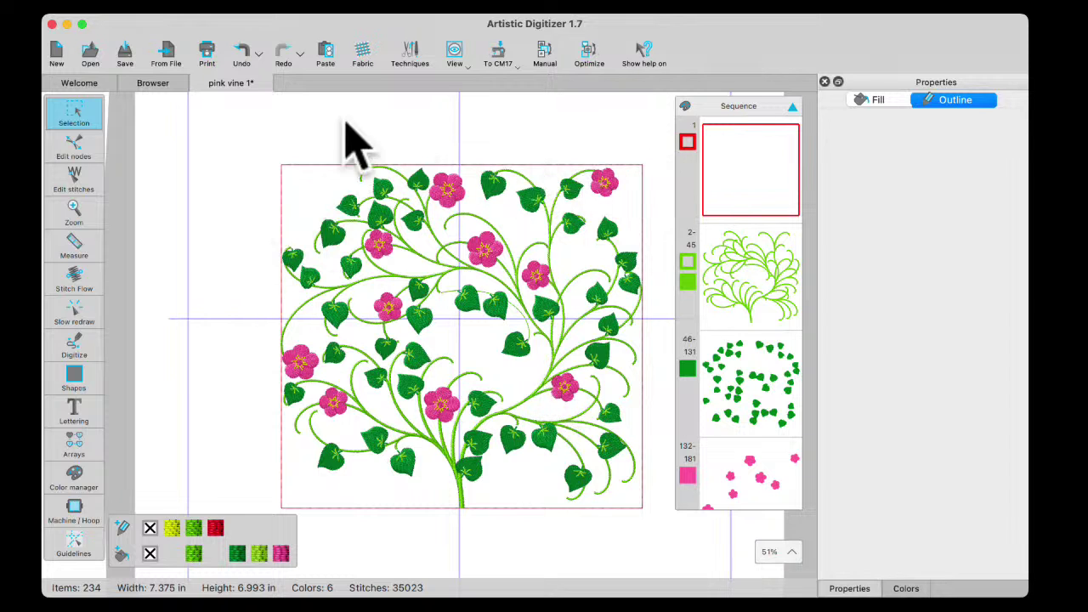
click(201, 83)
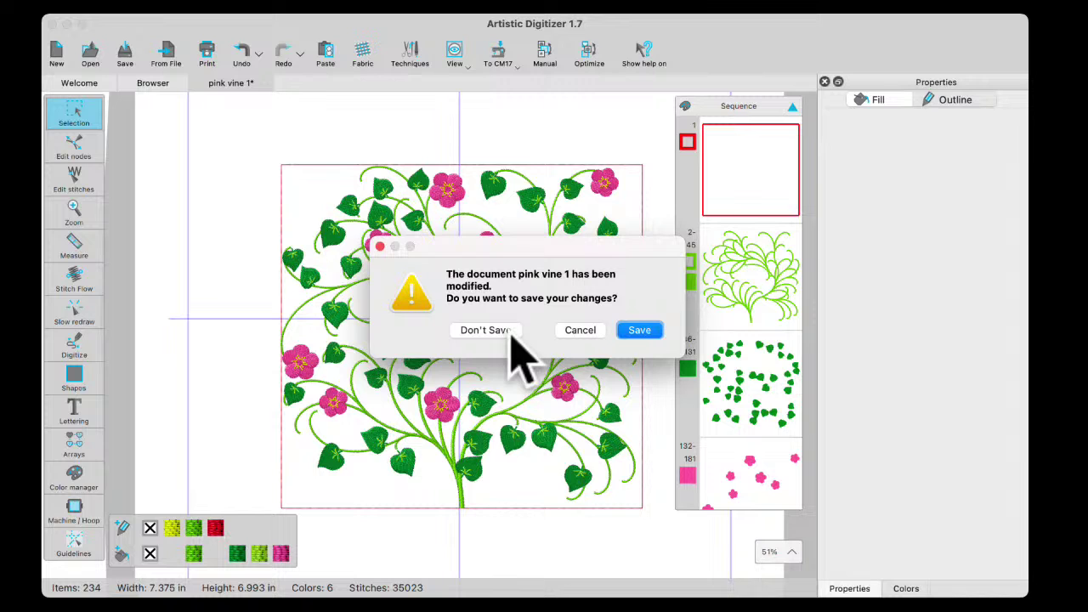
click(639, 330)
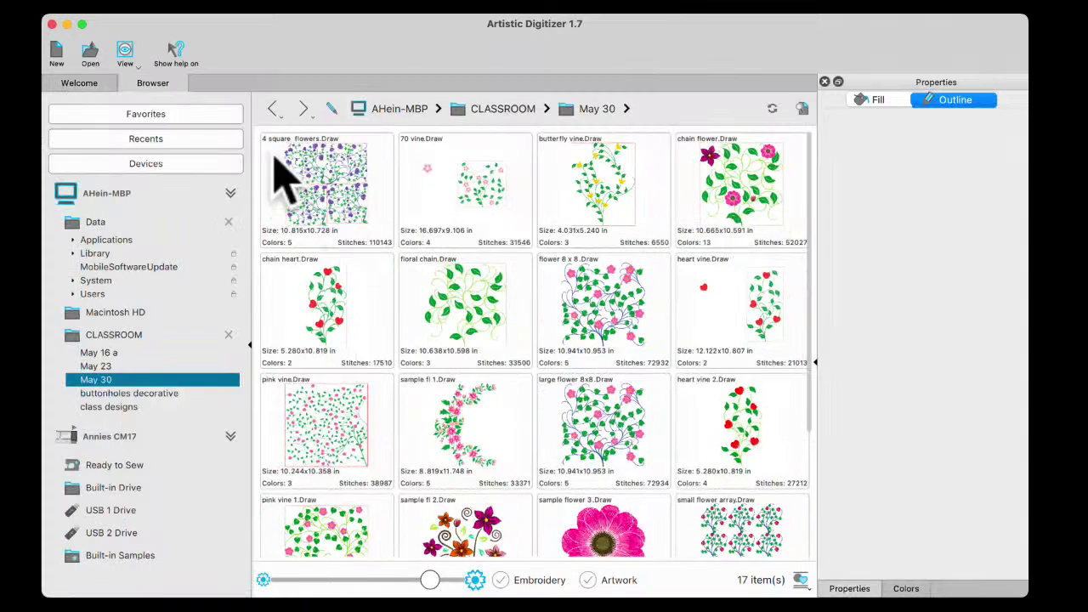
- Create a new design and change its hoop to the SQ28d
click(57, 47)
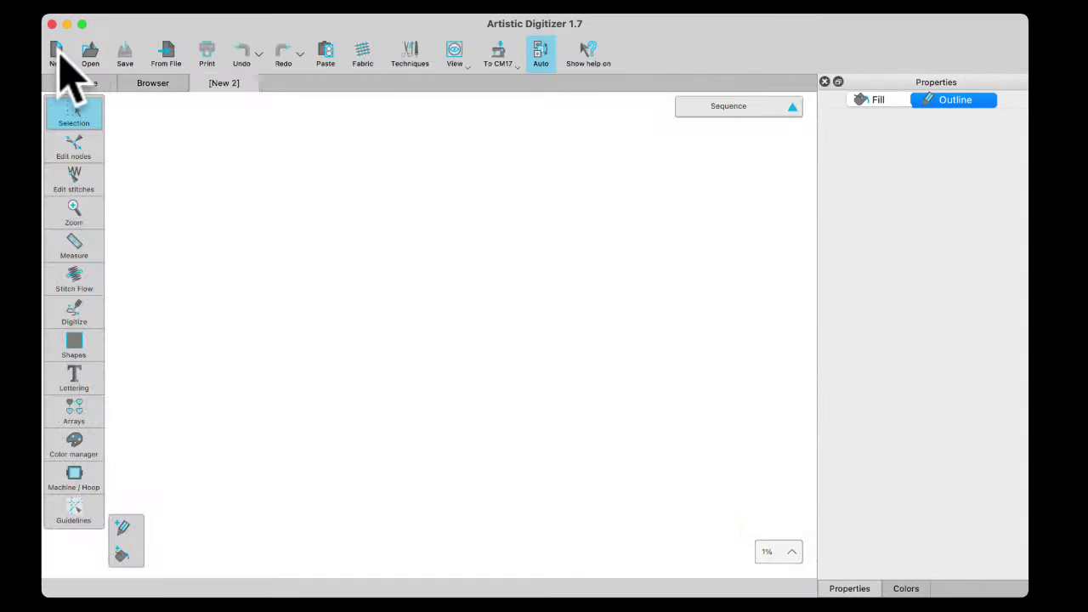
click(502, 61)
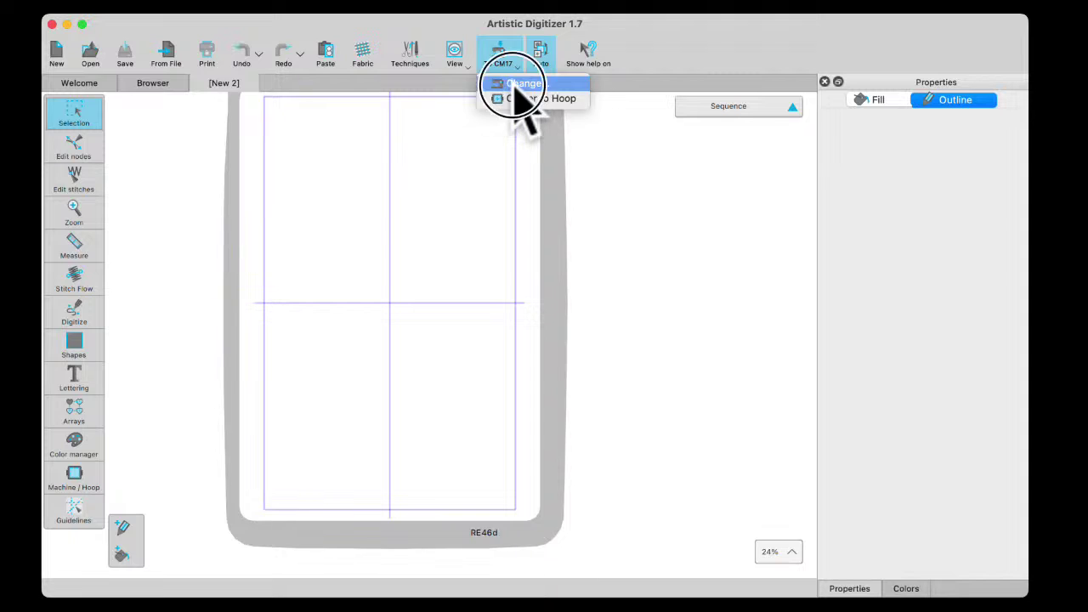
click(513, 85)
scroll(522, 255, down, 2)
double_click(530, 289)
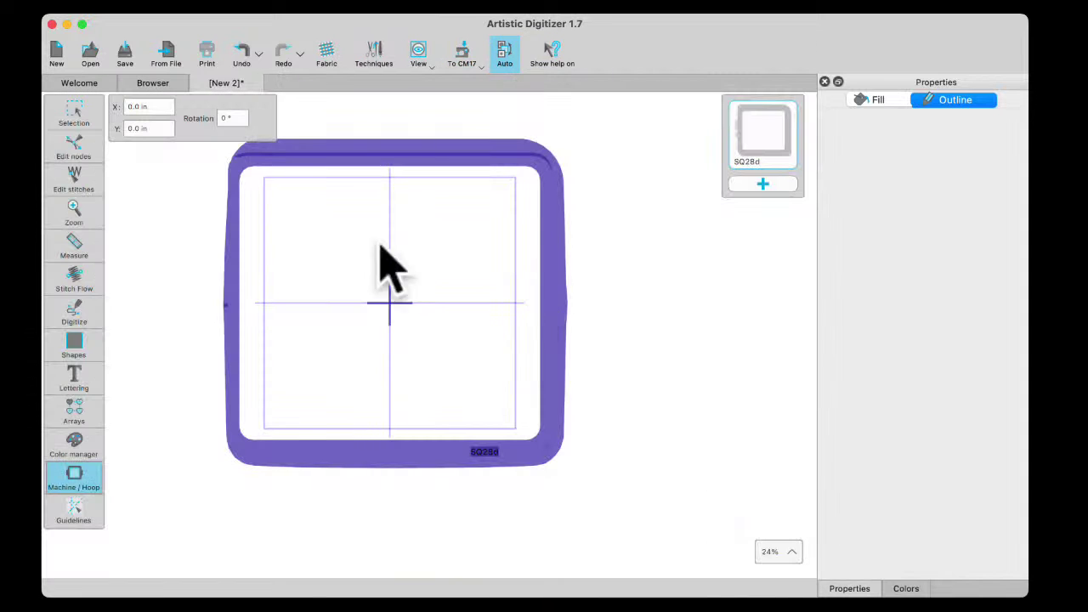
click(76, 127)
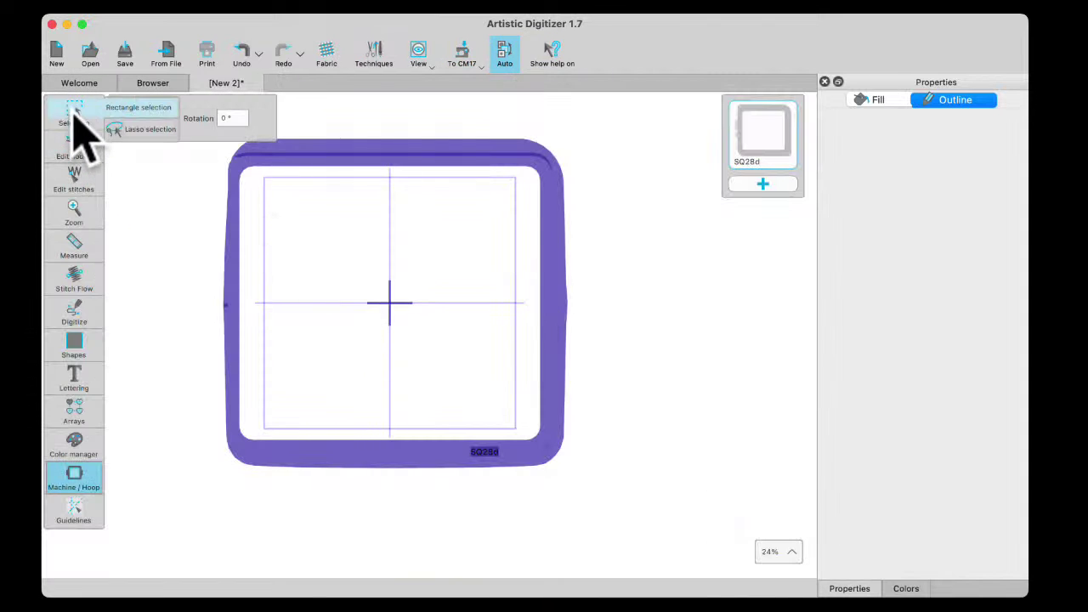
click(74, 113)
- Draw a rectangle about 10.5 by 10.5 in just inside the stitching area of the SQ28d hoop
click(68, 347)
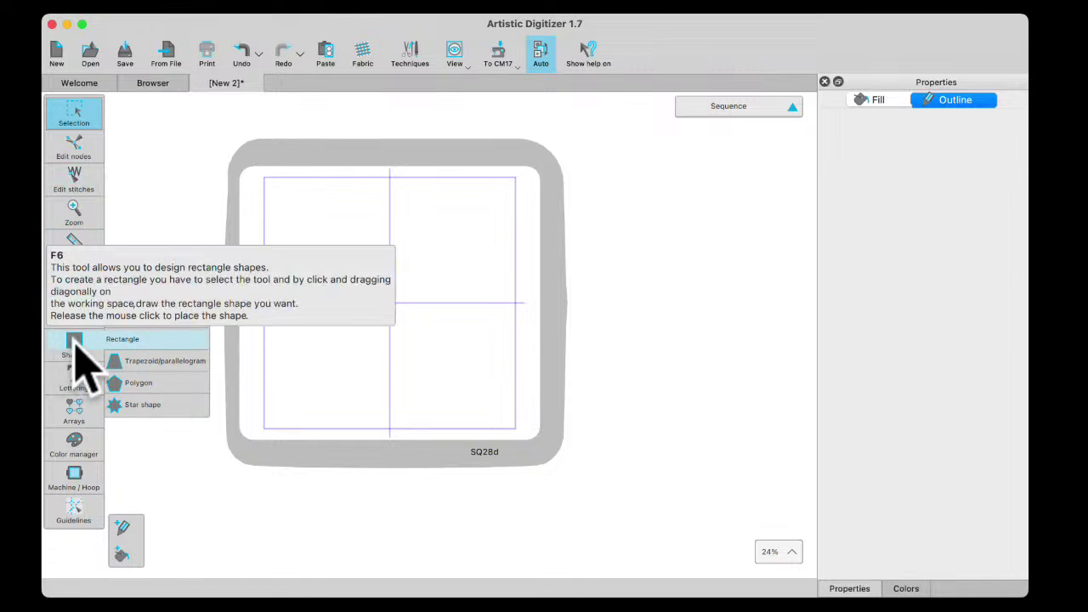
click(115, 340)
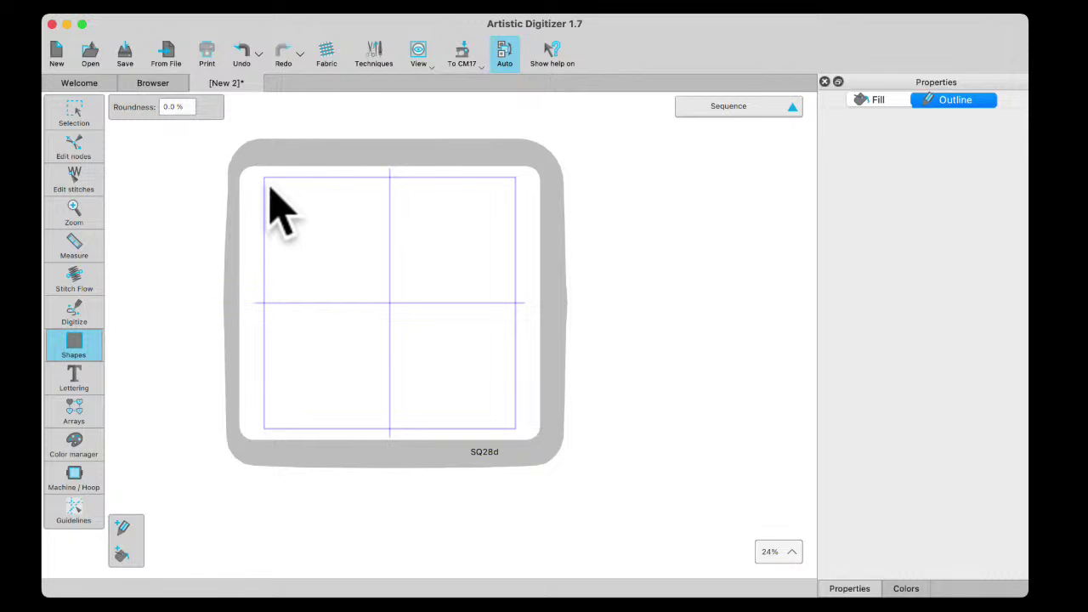
mouse_move(270, 184)
mouse_down()
mouse_move(286, 417)
mouse_move(502, 418)
mouse_up()
drag(506, 418, 508, 420)
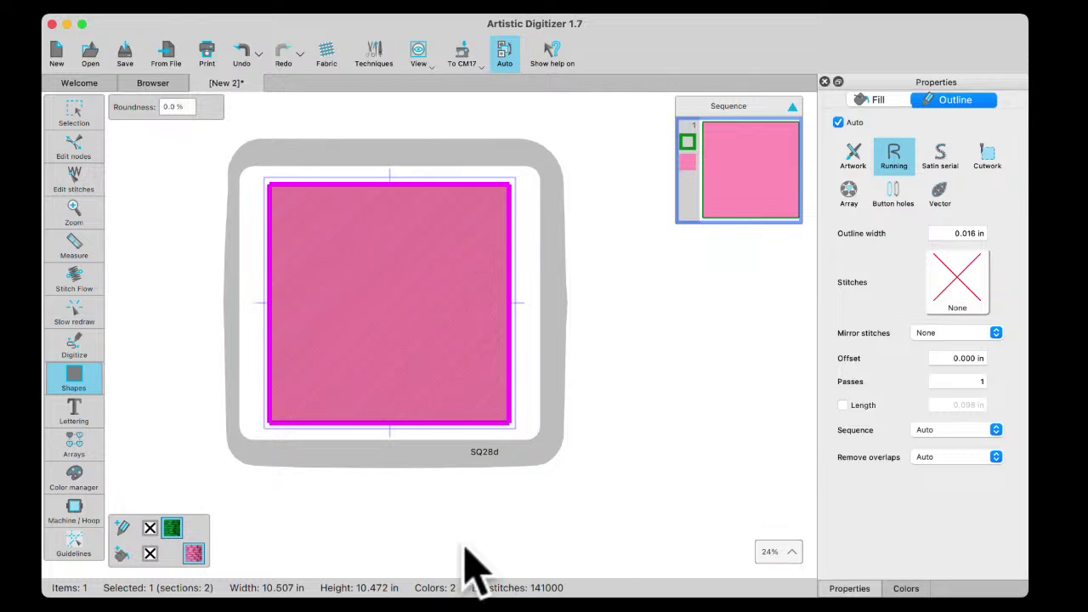
- Color the rectangle's fill 218 Yellow Green and its outline 202 Vermilion from the JANOME thread palette
click(906, 588)
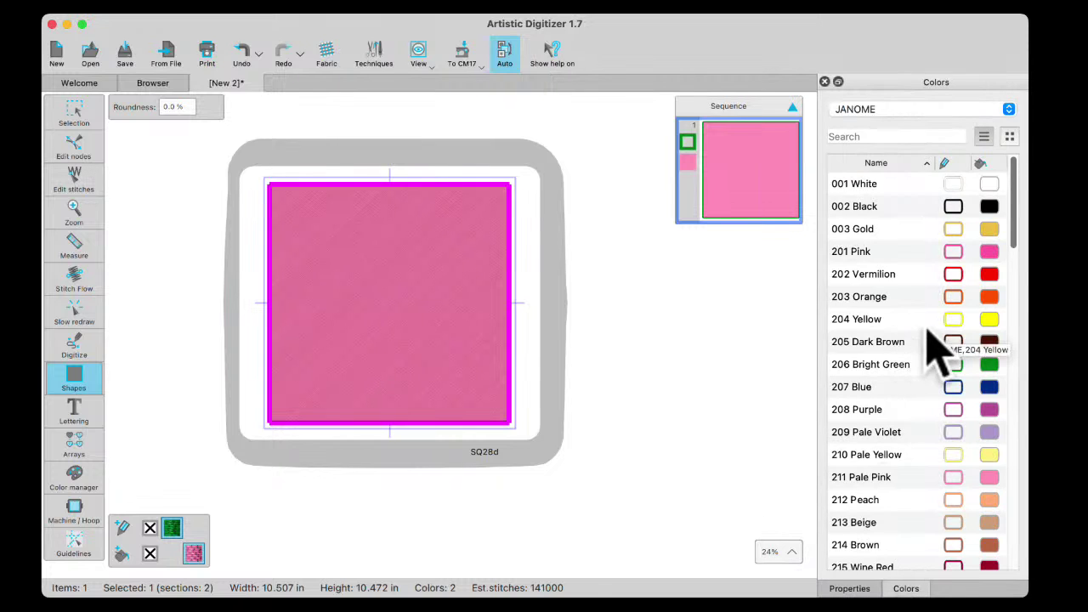
drag(990, 366, 986, 506)
scroll(977, 510, down, 6)
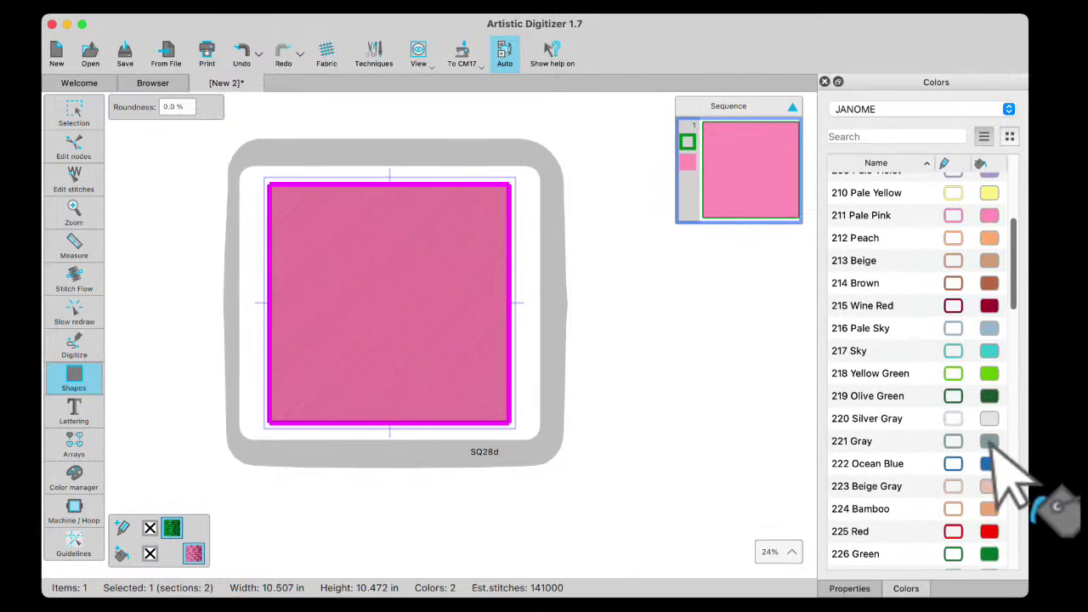
click(989, 376)
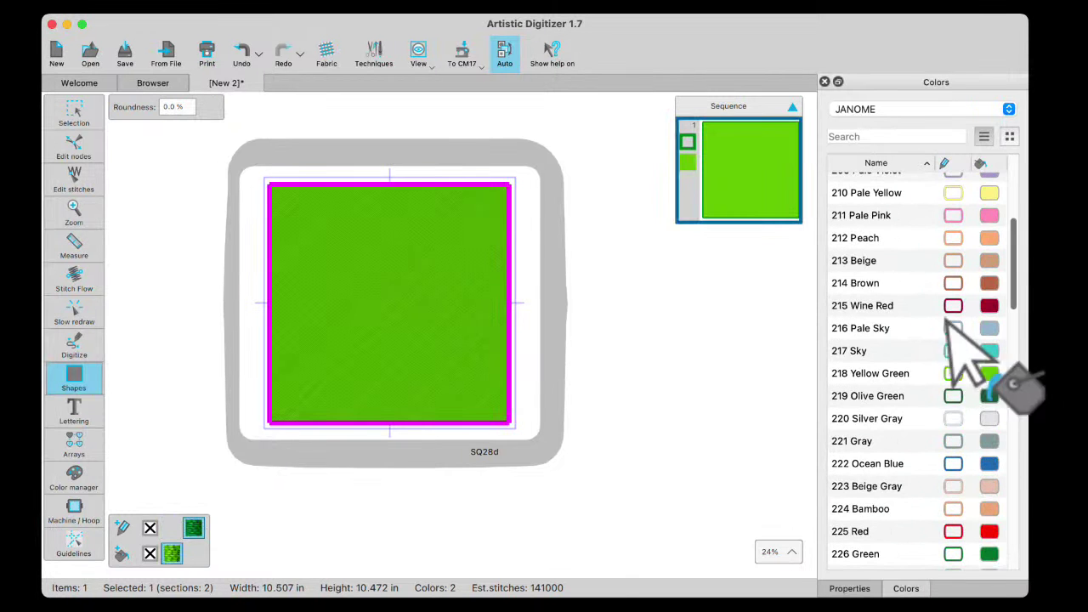
scroll(978, 289, down, 8)
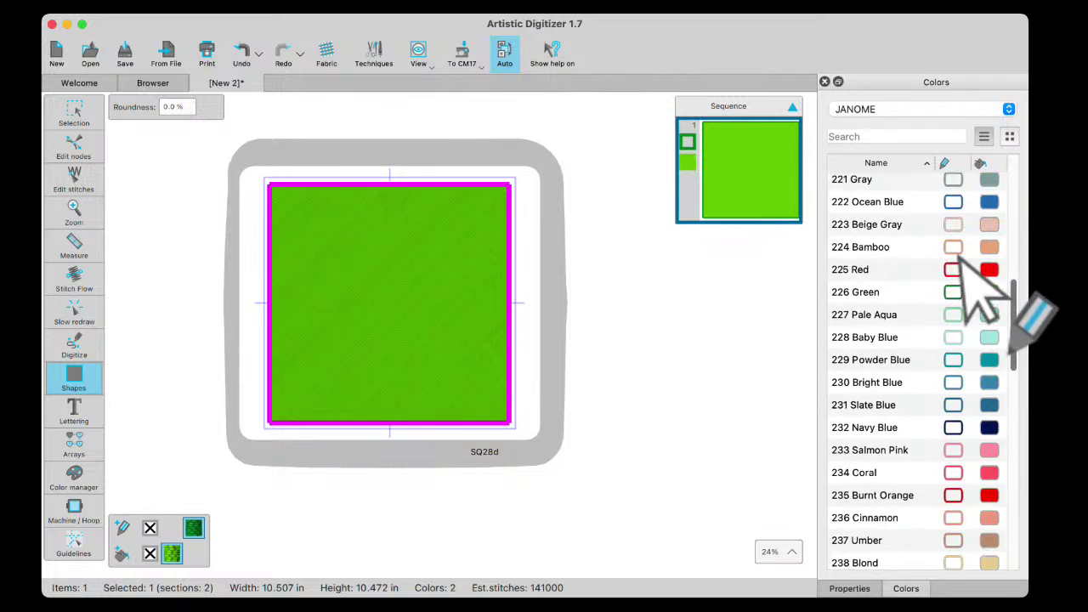
scroll(961, 257, up, 12)
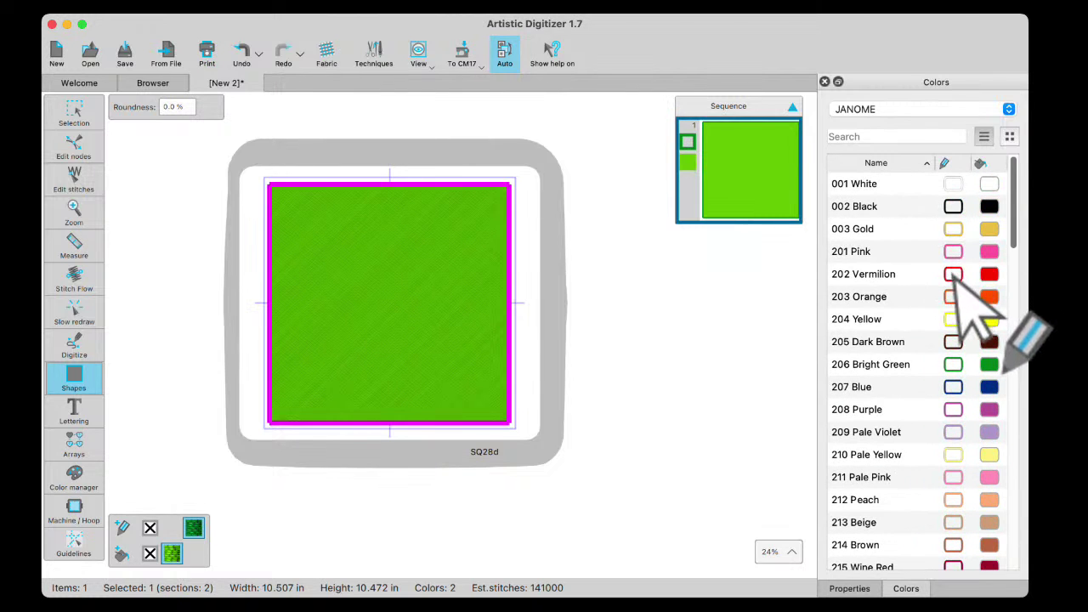
click(955, 274)
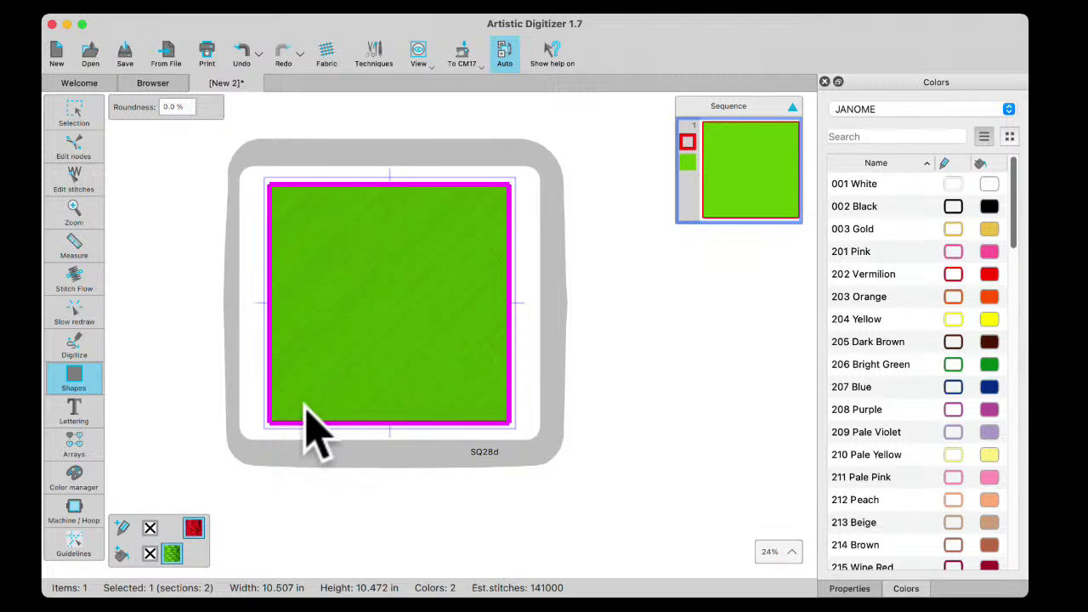
- Fill the rectangle with a floral array using the yellow butterfly as the flower and the heart-shaped leaf from the Floral Library
click(69, 114)
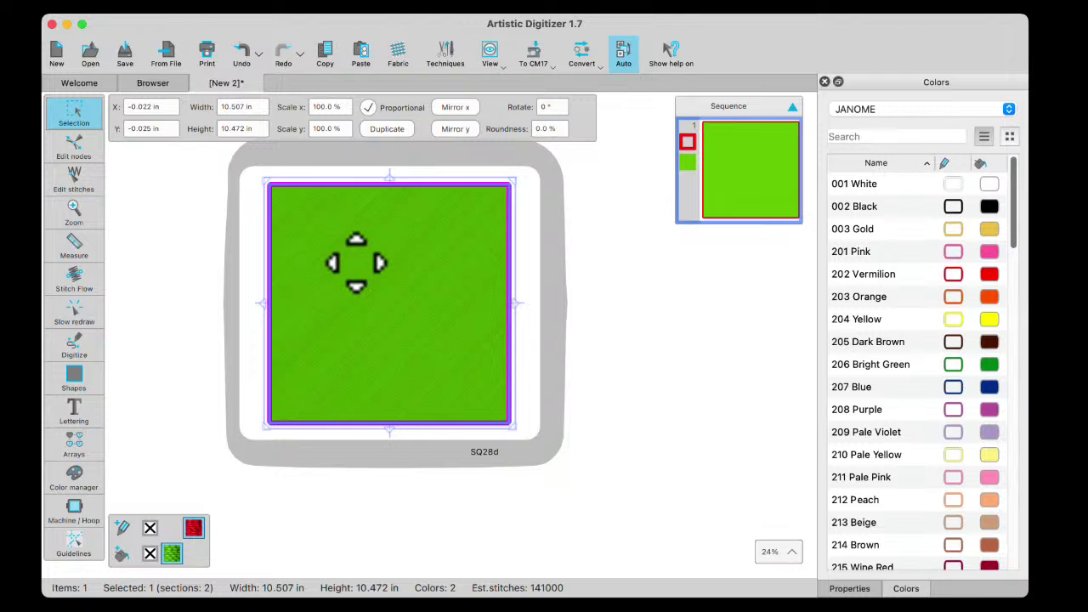
right_click(353, 259)
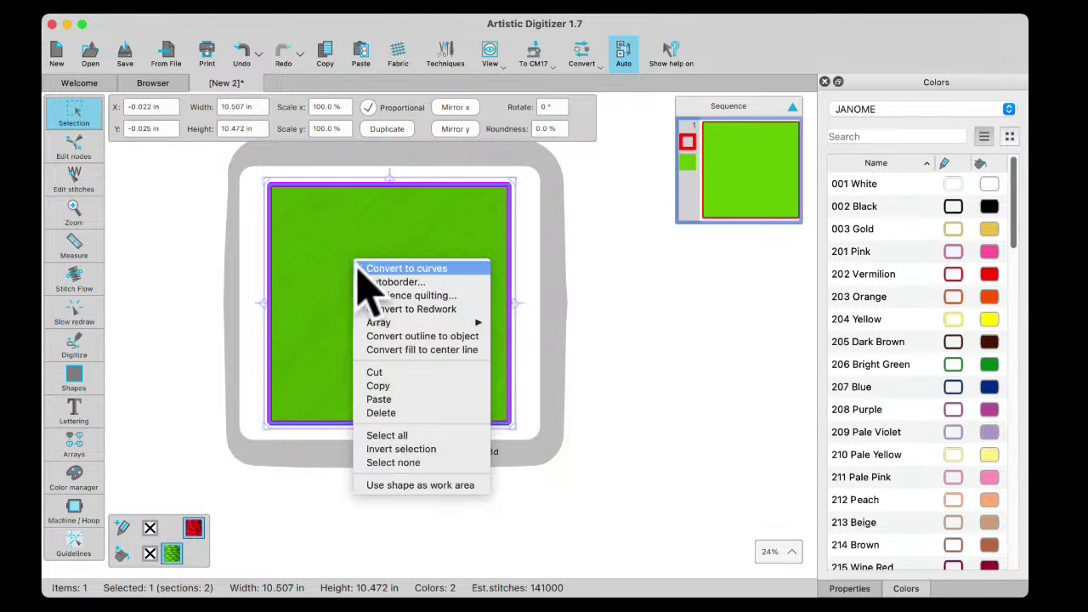
mouse_move(480, 323)
click(530, 327)
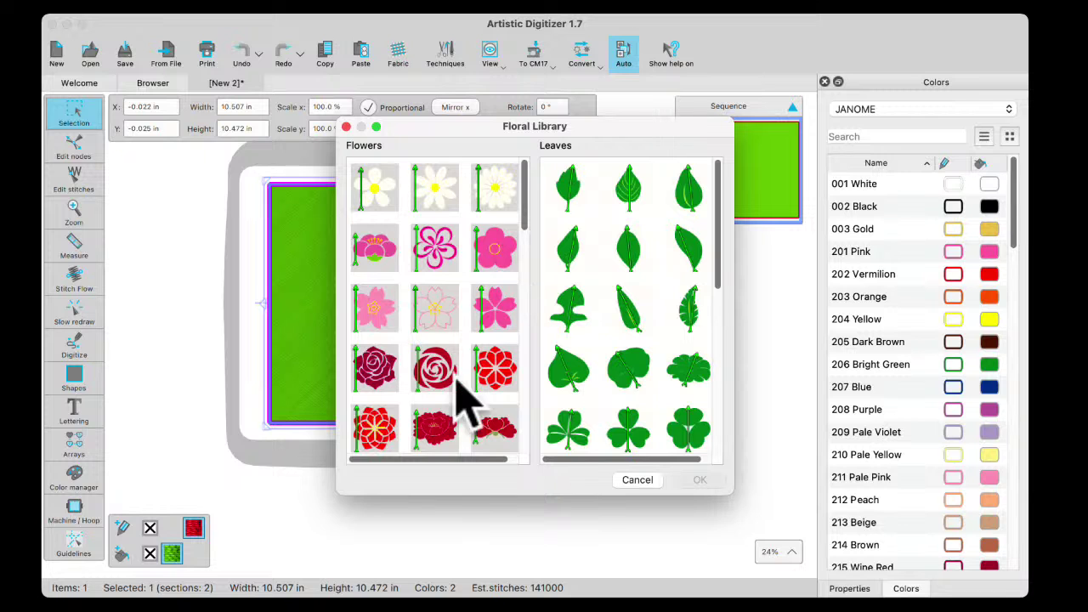
scroll(462, 388, down, 10)
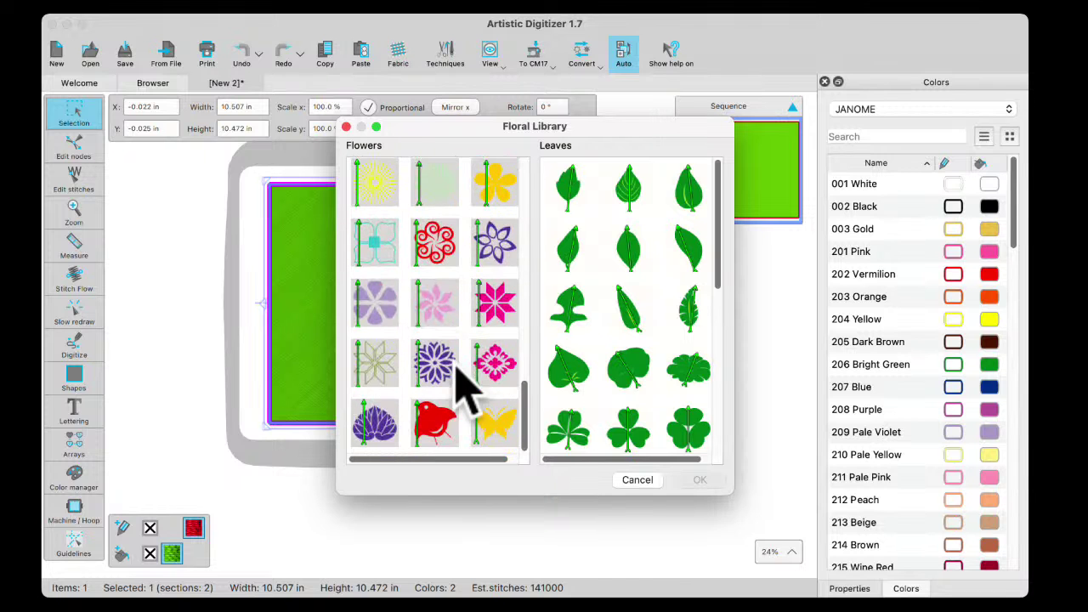
click(506, 425)
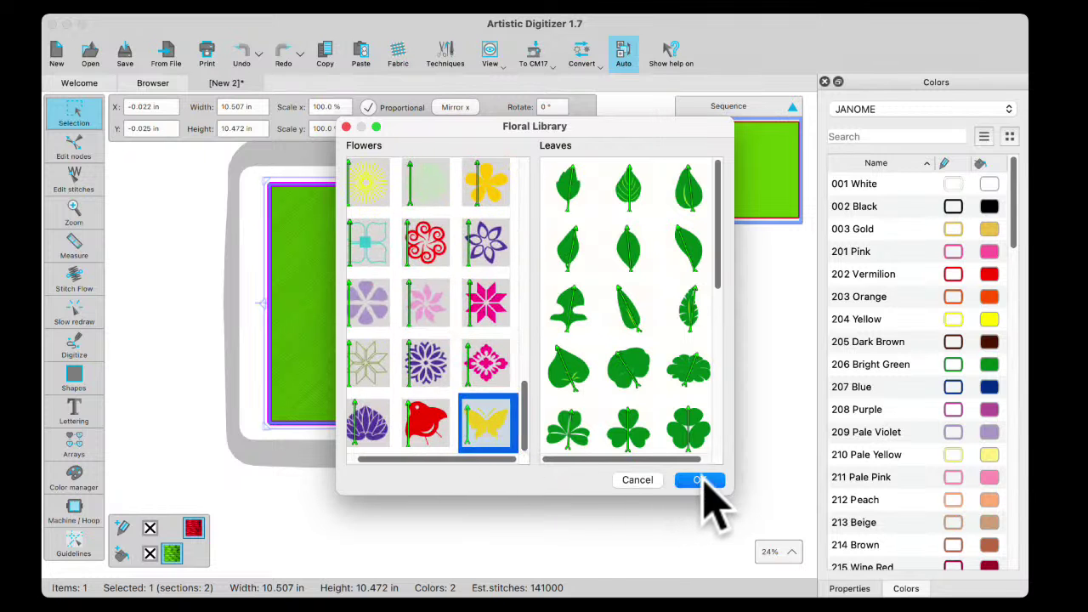
click(566, 379)
click(702, 479)
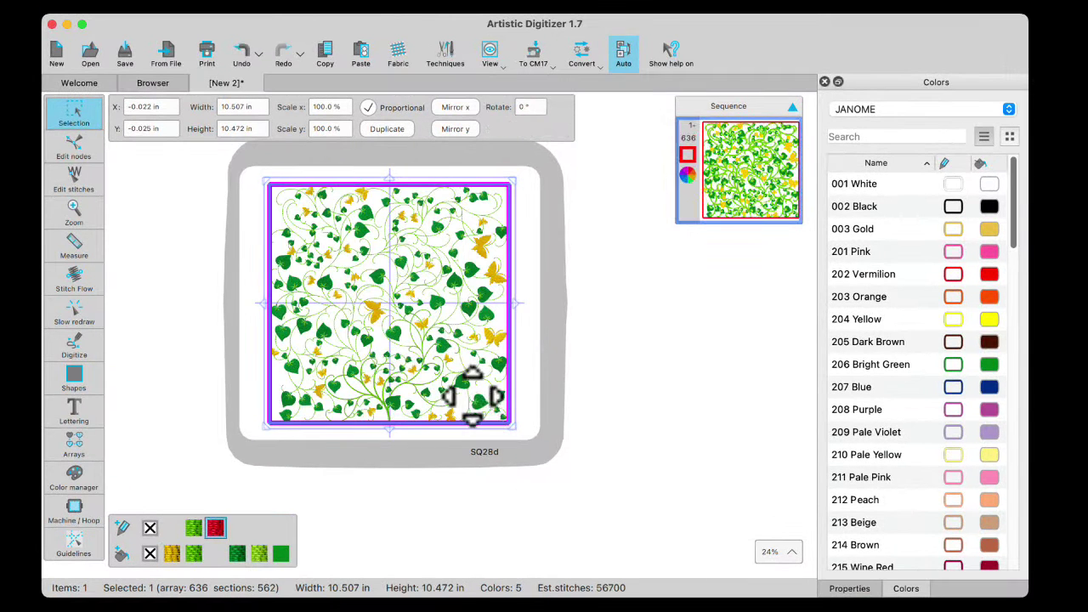
- Edit the floral array to replace its heart-shaped leaf with the broad teardrop leaf, the third in the library's first row
right_click(382, 300)
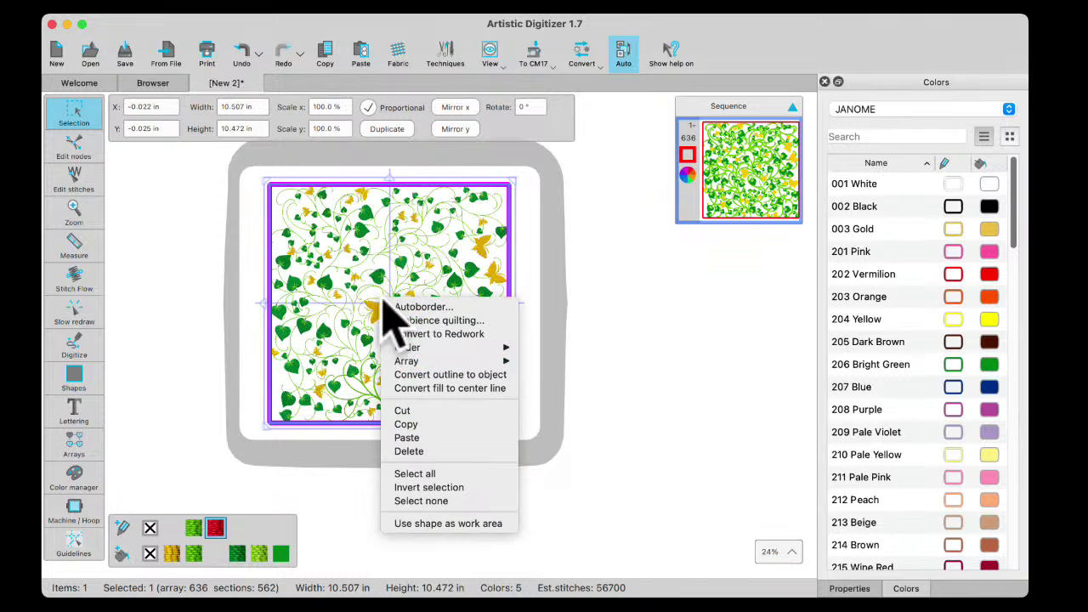
mouse_move(416, 362)
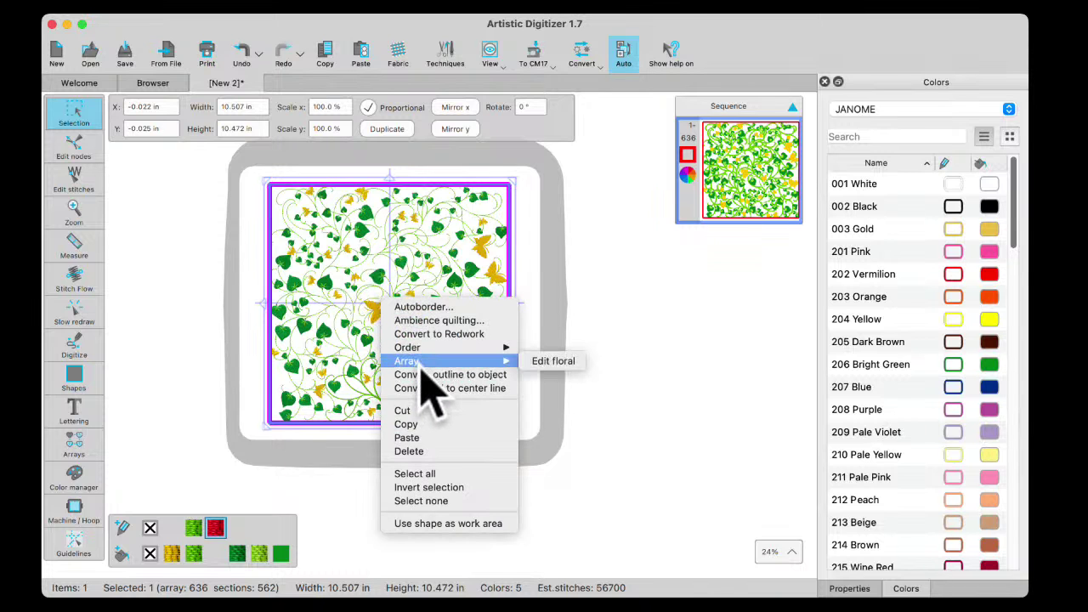
click(551, 361)
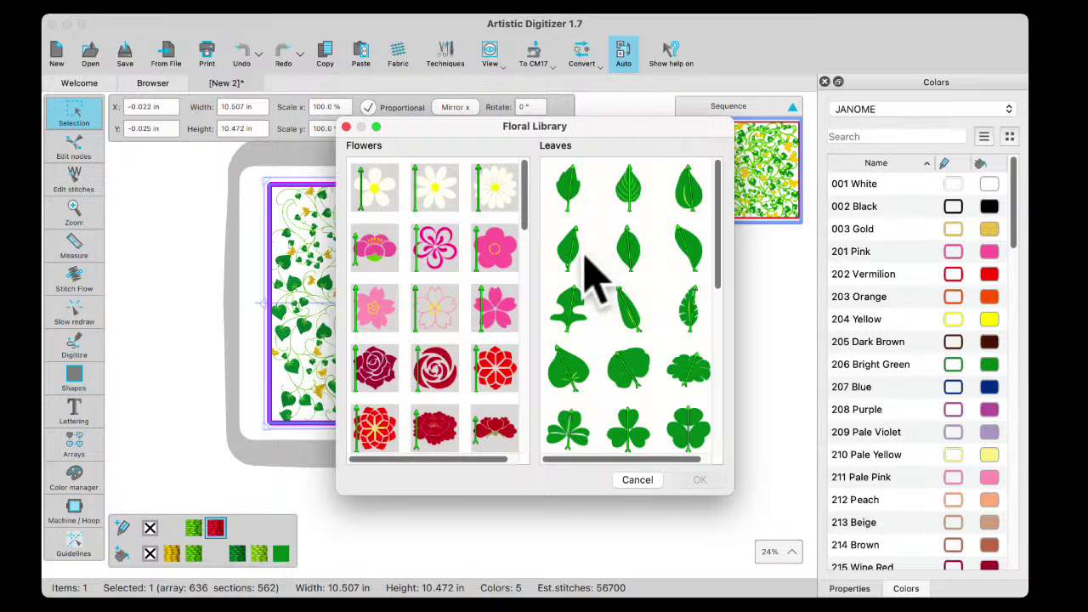
click(689, 191)
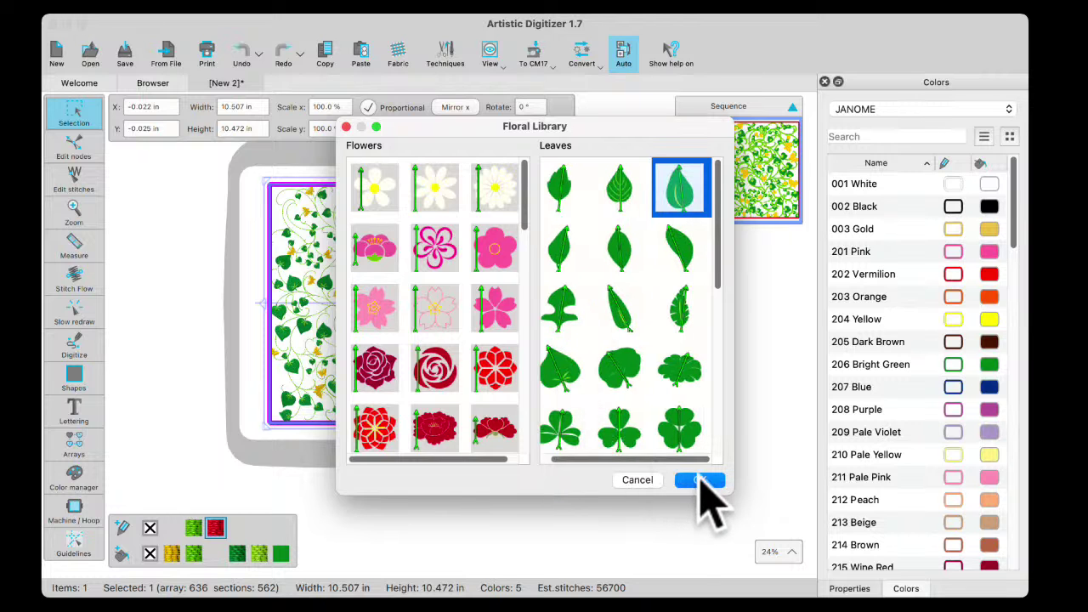
click(700, 480)
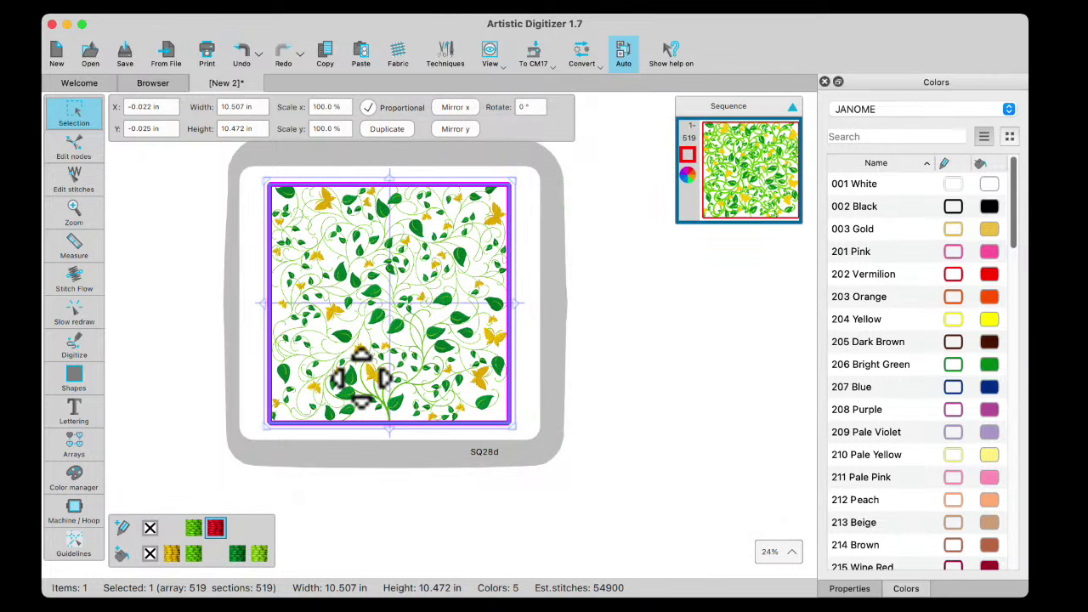
- Set the floral vine fill's levels to 1 and its length to 2
scroll(387, 339, up, 3)
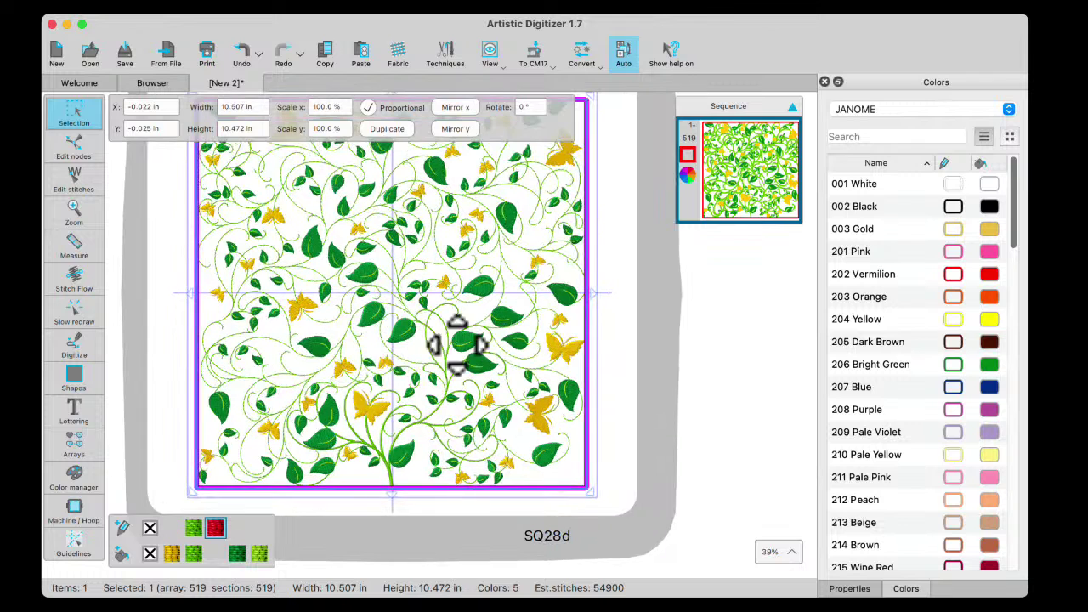
scroll(369, 303, down, 1)
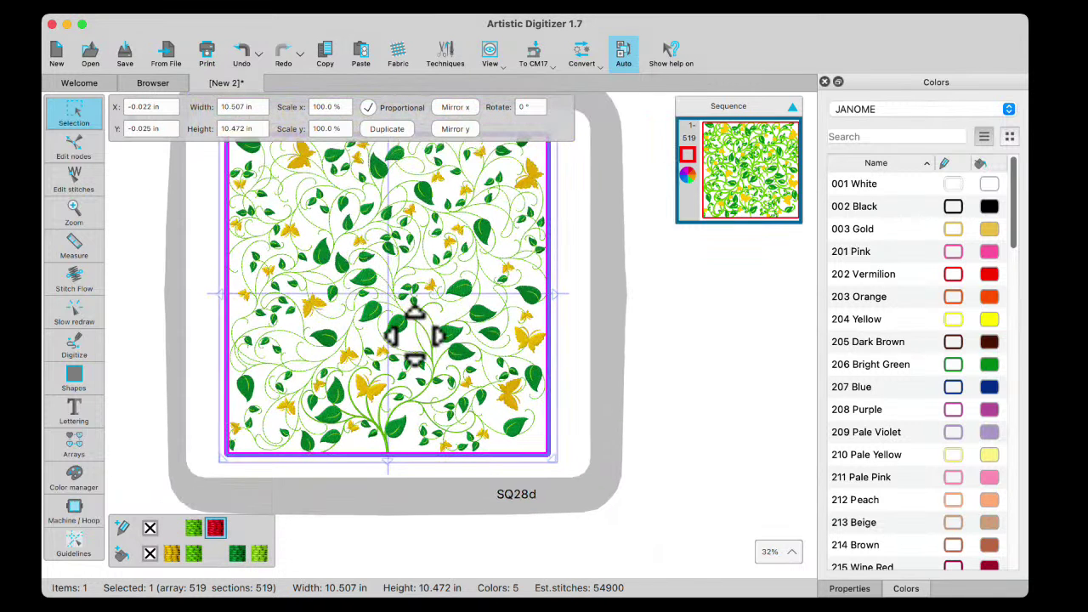
click(850, 588)
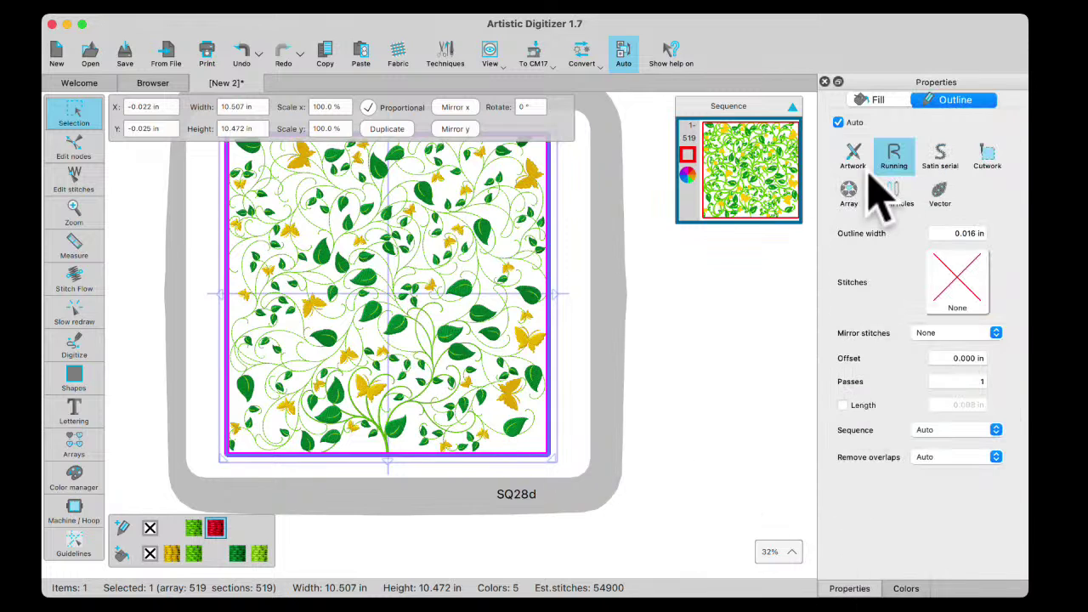
click(876, 100)
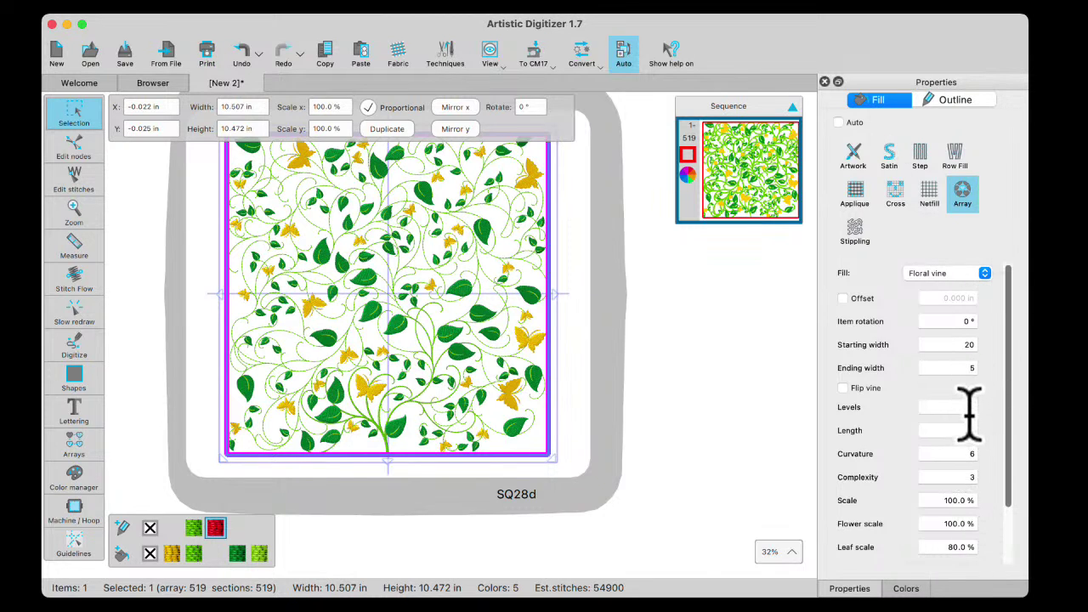
key(Return)
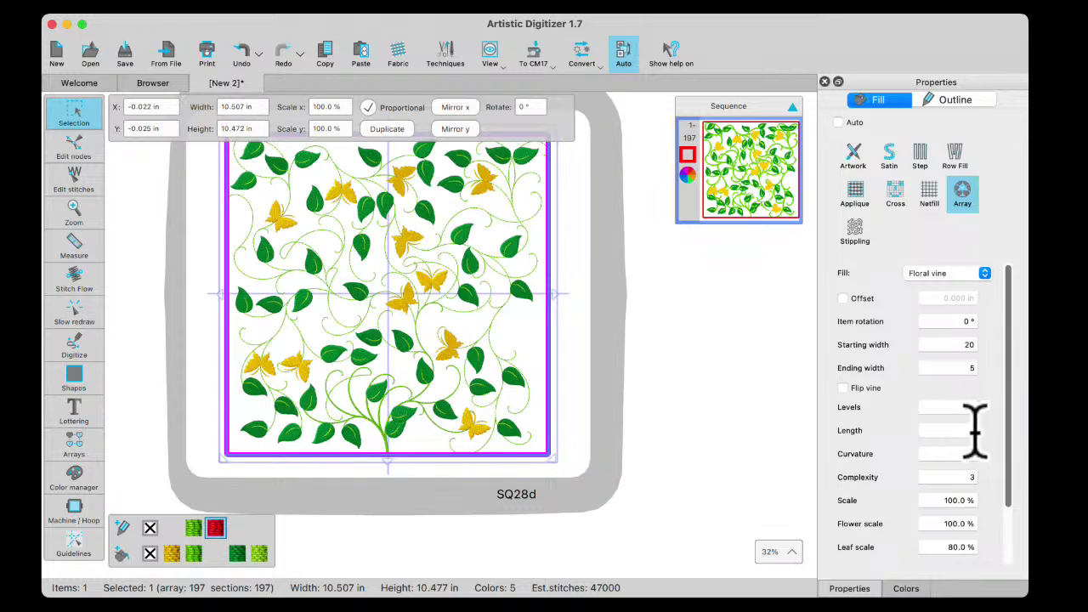
key(Return)
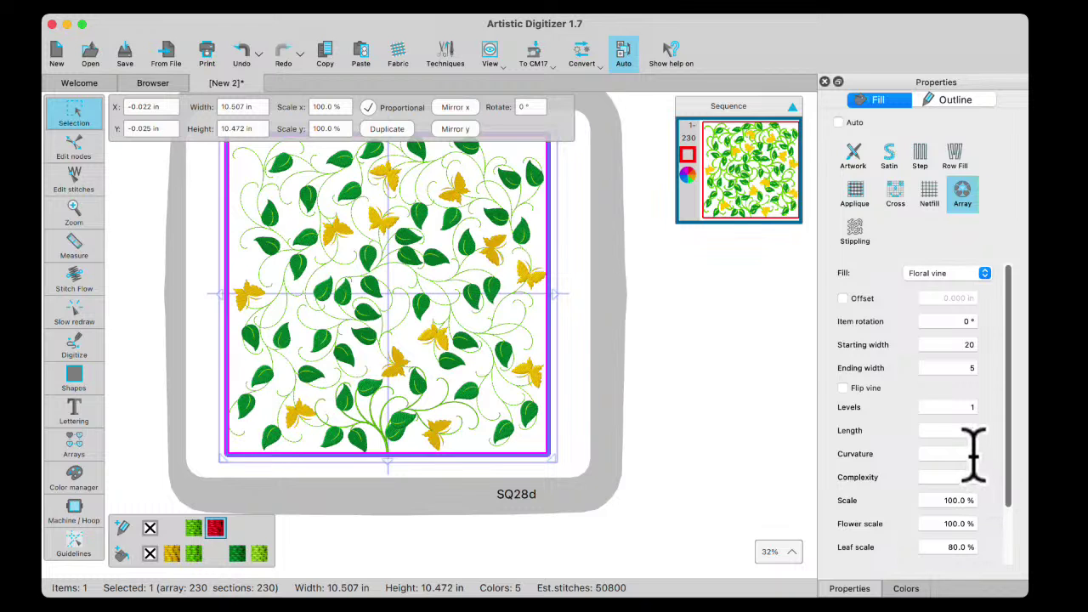
text(2)
key(Return)
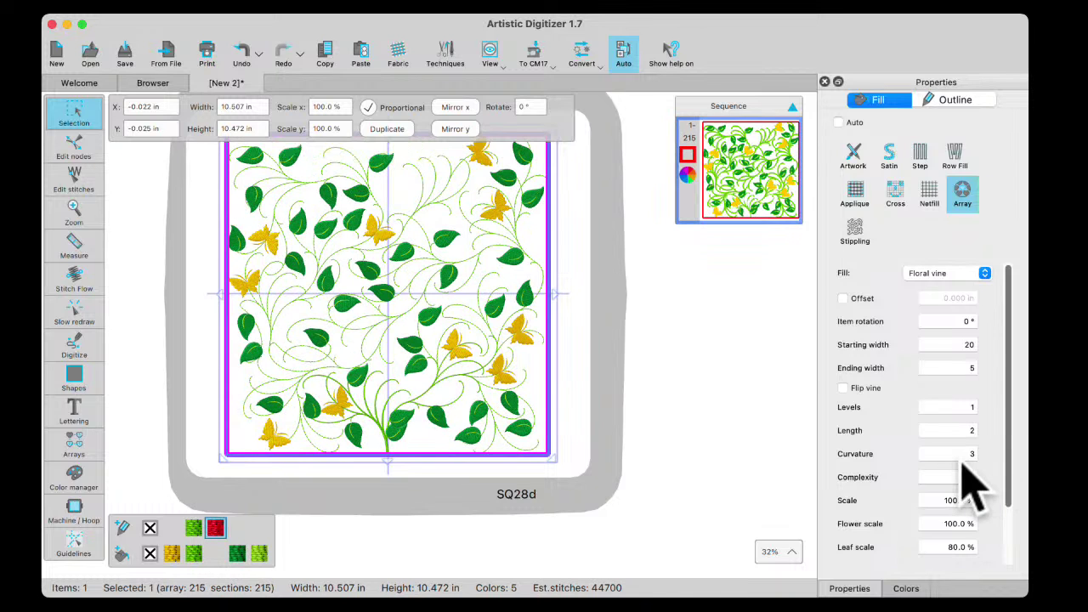
- Set the floral vine fill's curvature to 3 and its complexity to 1
click(972, 453)
key(BackSpace)
text(3)
key(Return)
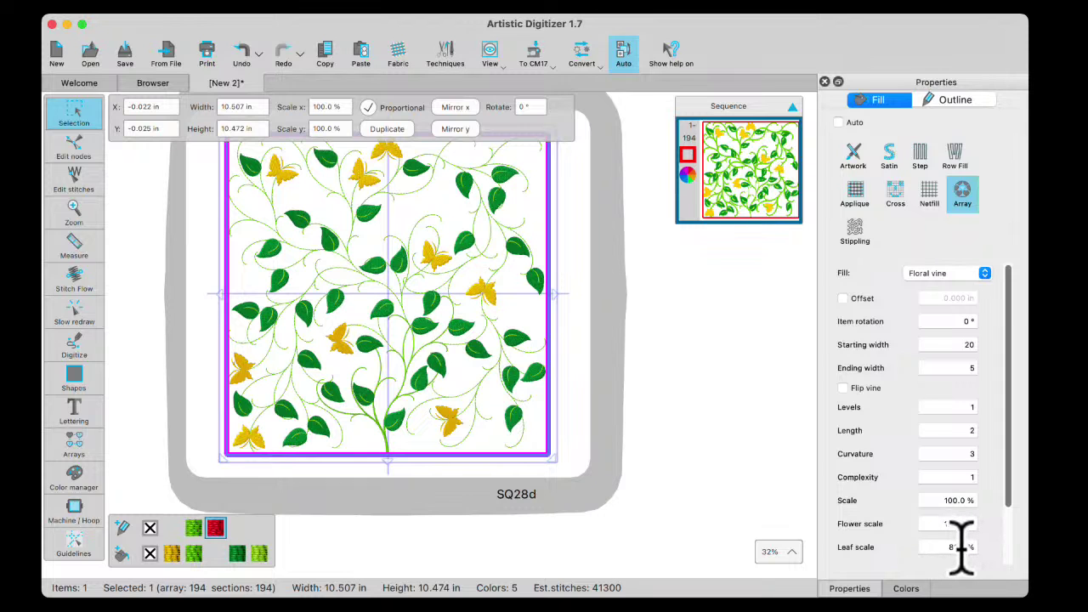
- Adjust the floral vine's element sizes to a flower scale of 87% and a leaf scale of 96%
key(Return)
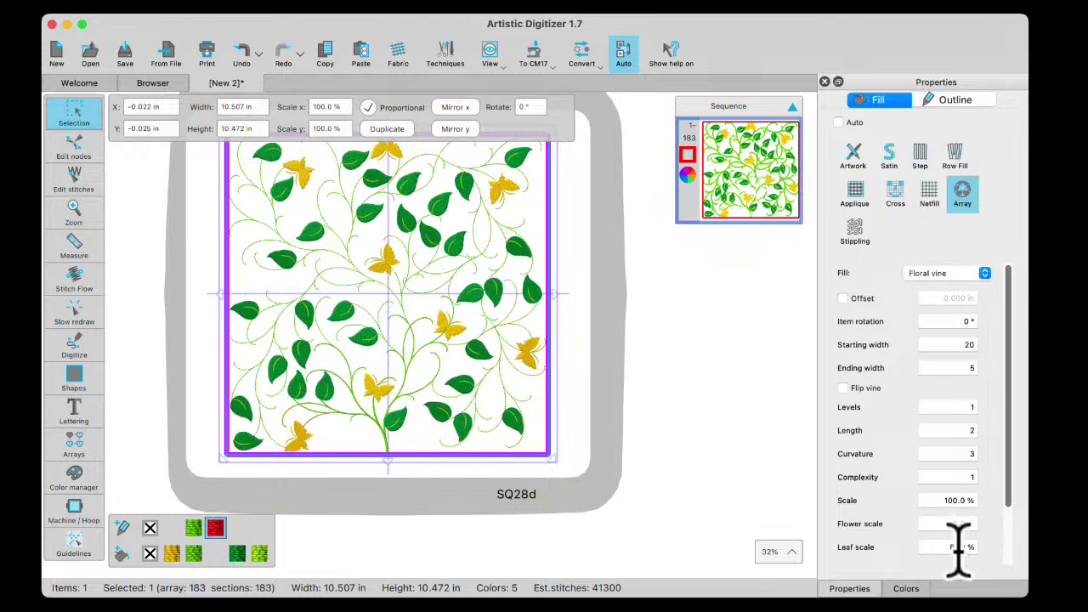
scroll(957, 523, down, 1)
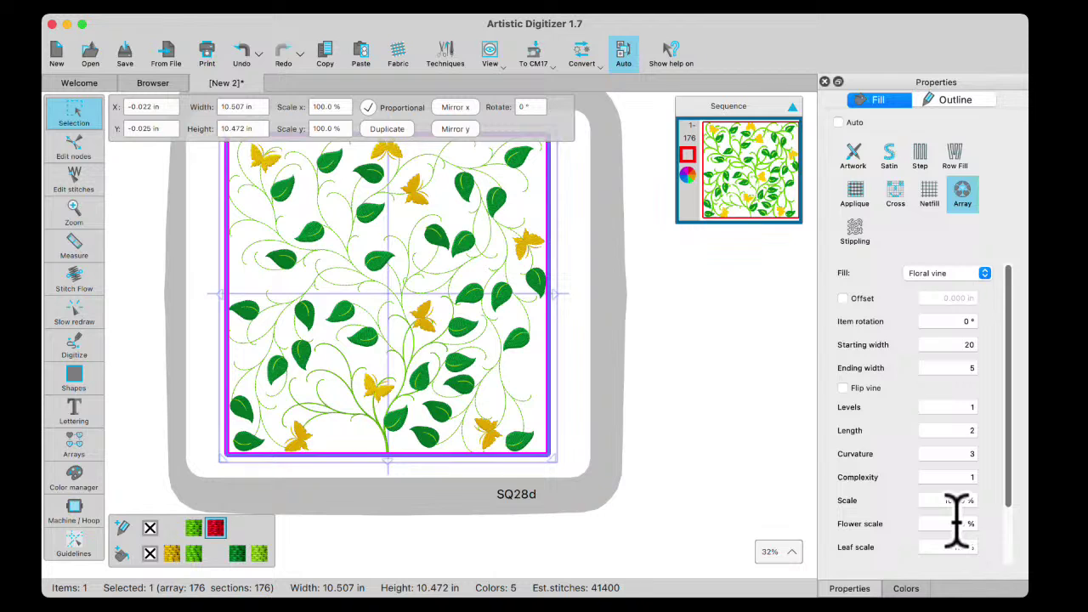
scroll(961, 534, down, 1)
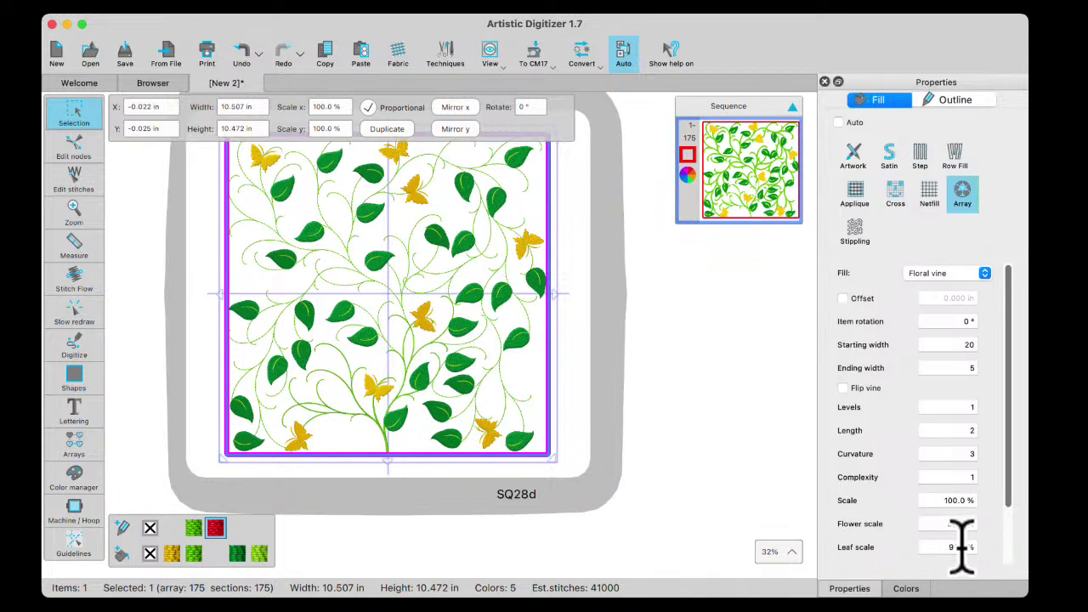
scroll(952, 536, up, 1)
scroll(955, 522, up, 1)
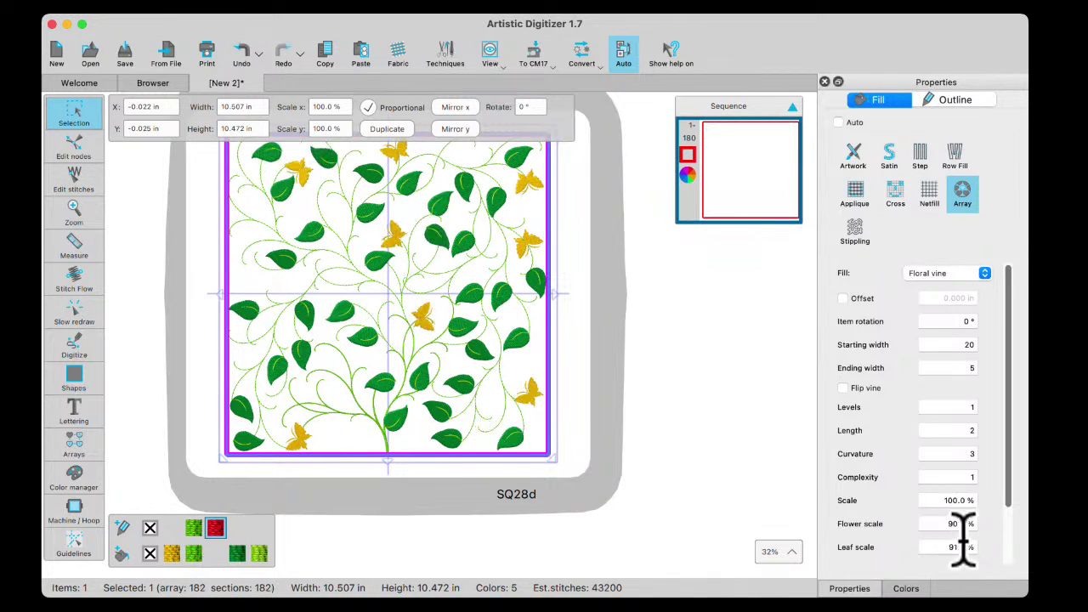
scroll(958, 548, down, 1)
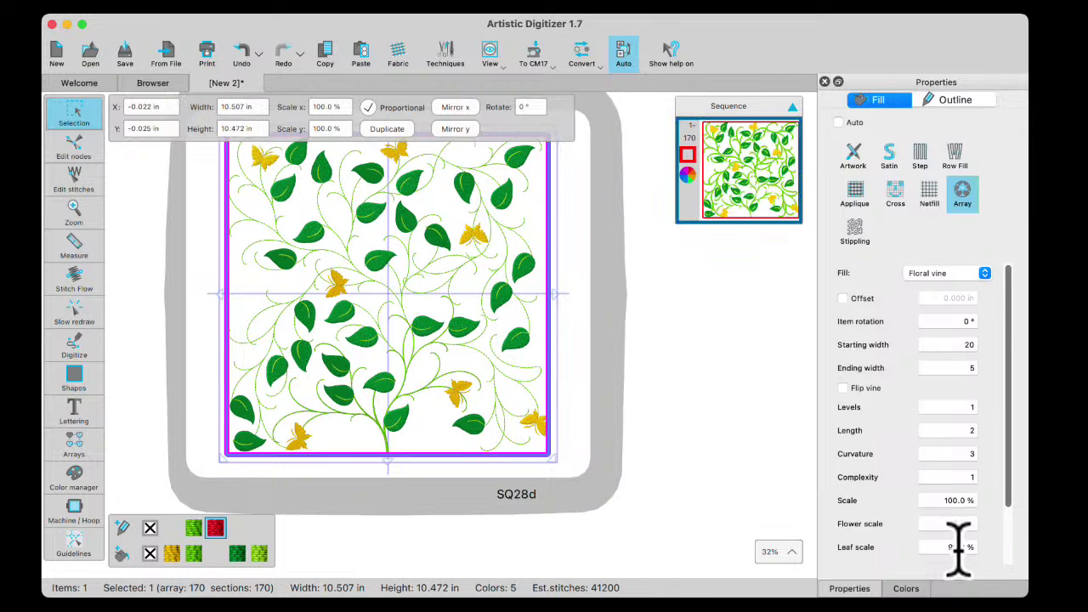
scroll(958, 548, up, 1)
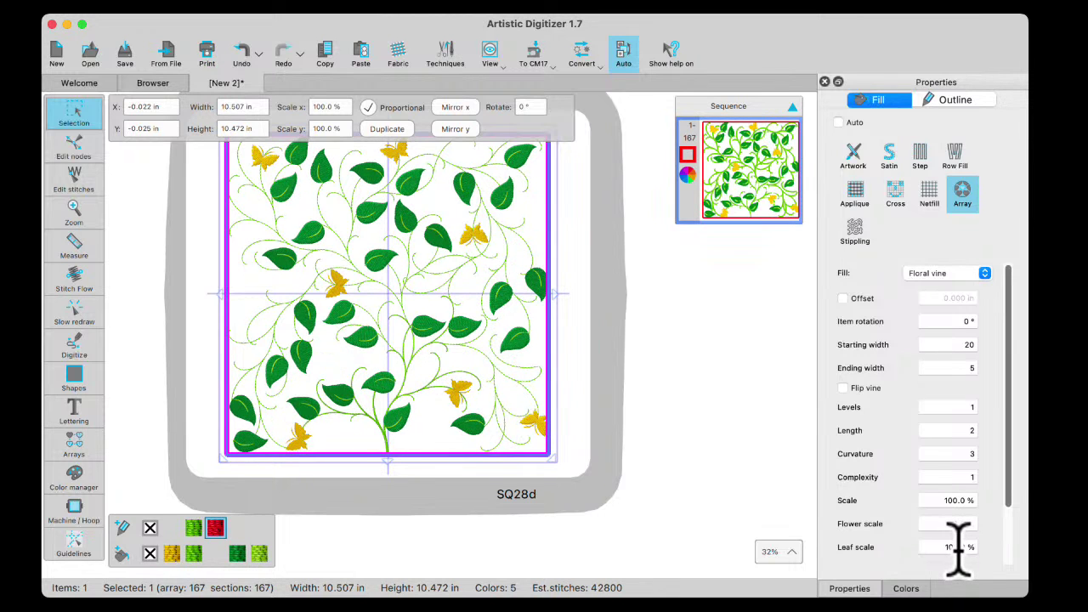
scroll(958, 549, down, 1)
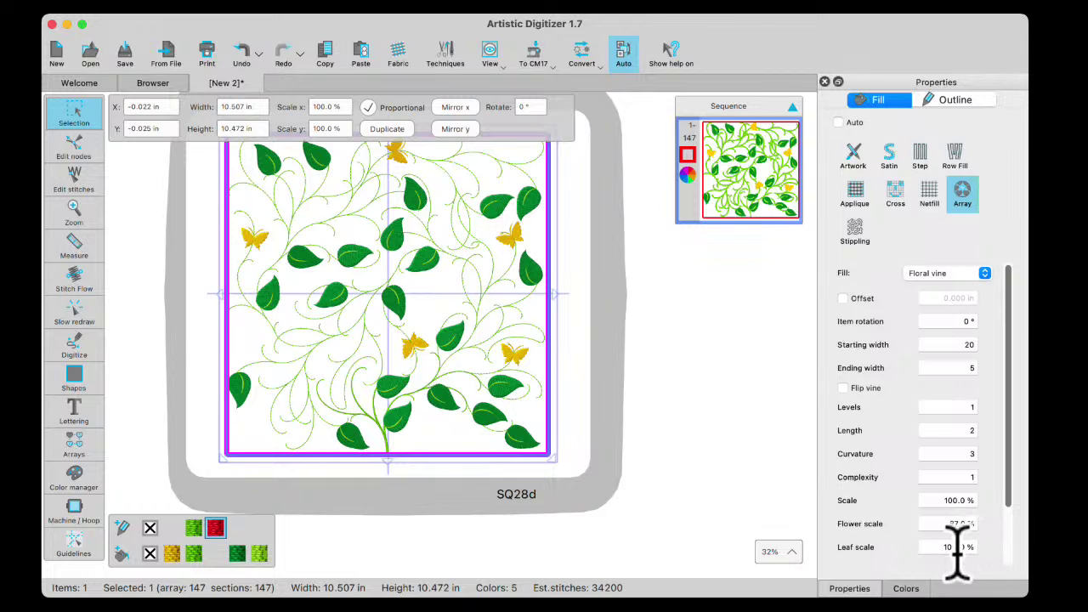
scroll(958, 548, down, 1)
scroll(954, 545, down, 1)
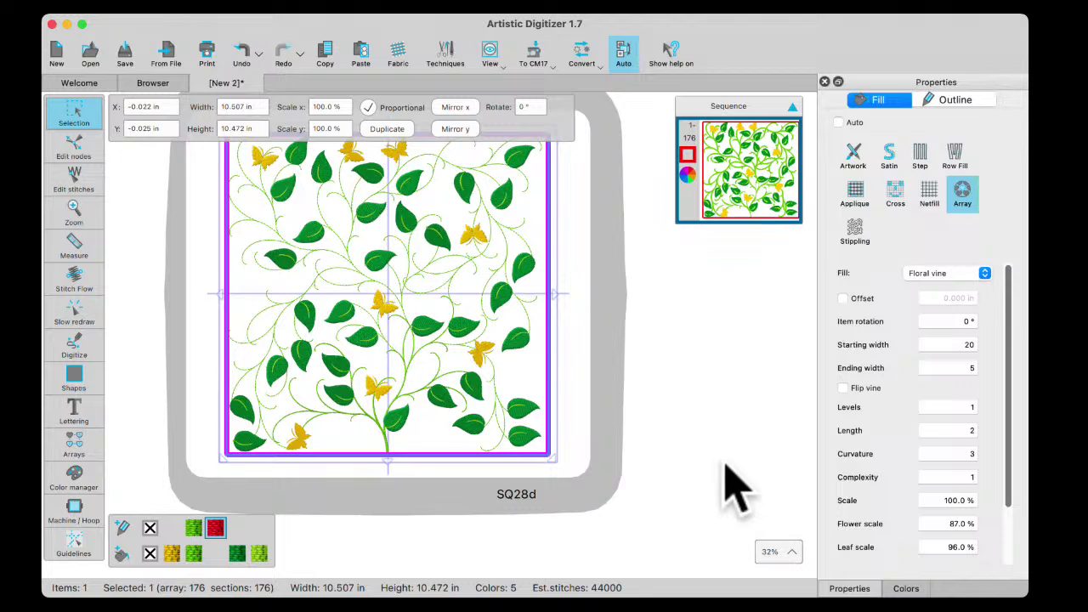
- Separate the butterfly and leaf vine array into individual objects
scroll(421, 319, up, 2)
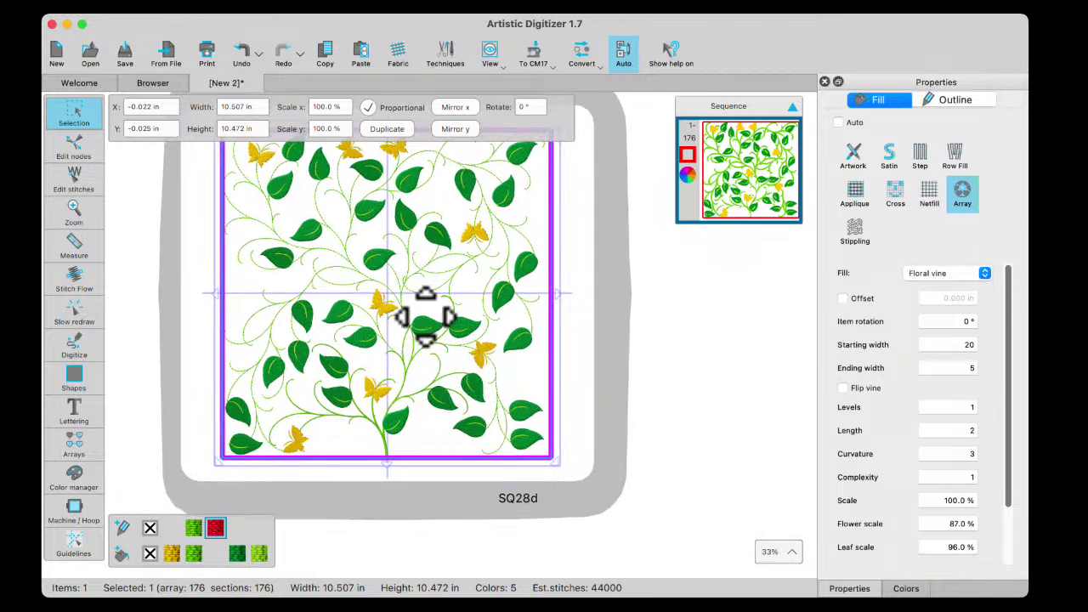
scroll(432, 289, down, 1)
scroll(432, 297, up, 1)
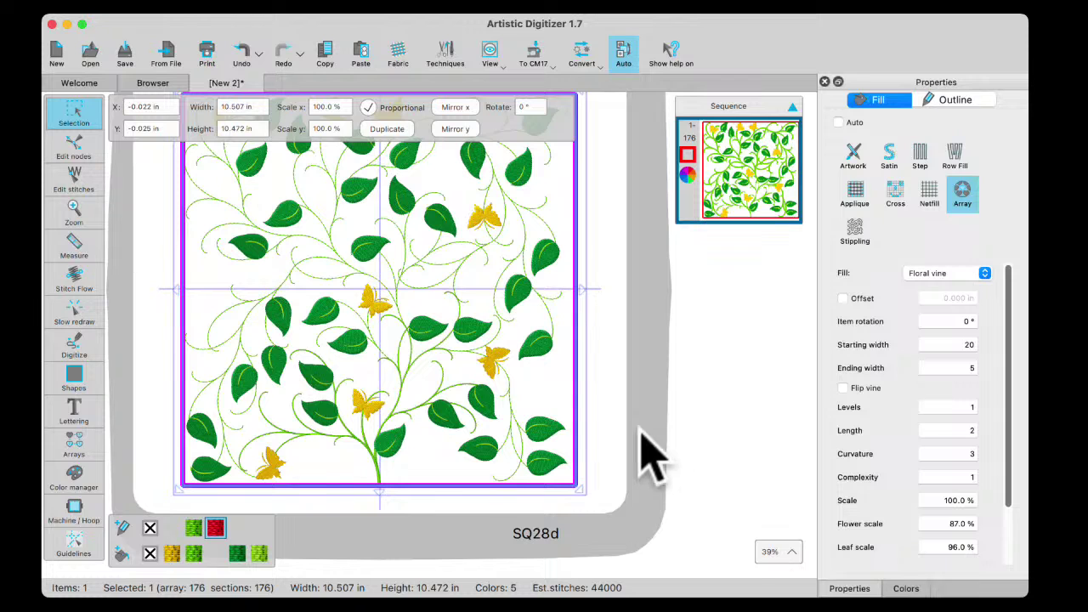
click(577, 359)
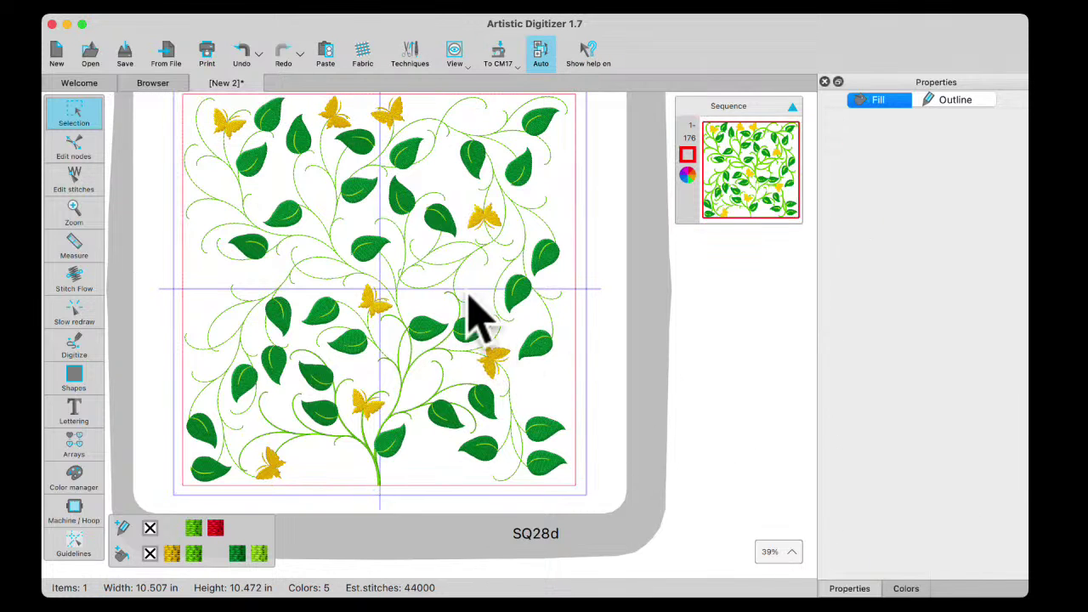
click(444, 267)
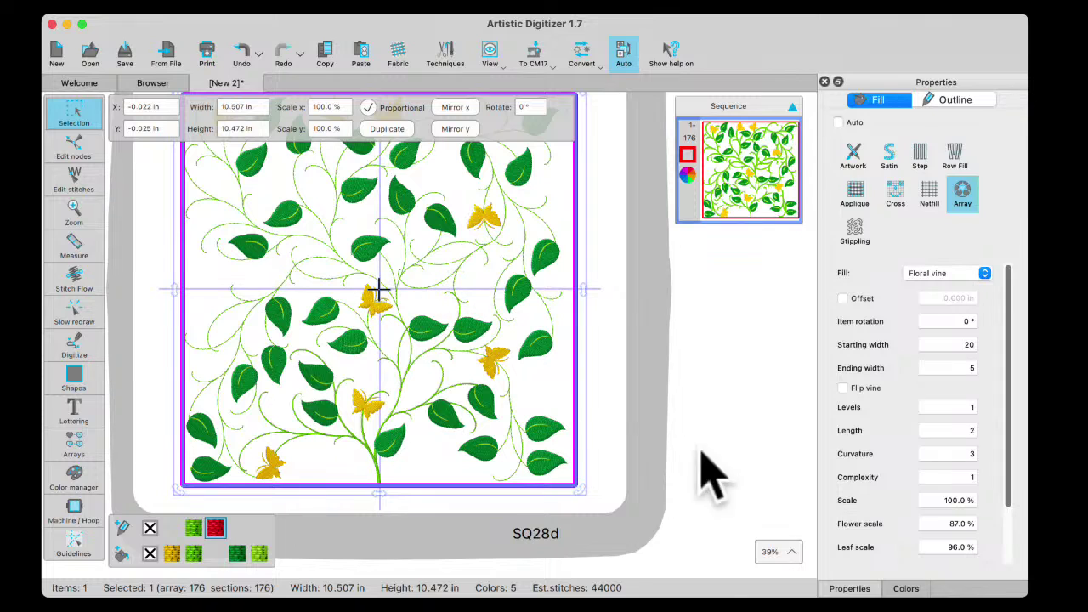
scroll(1010, 480, down, 3)
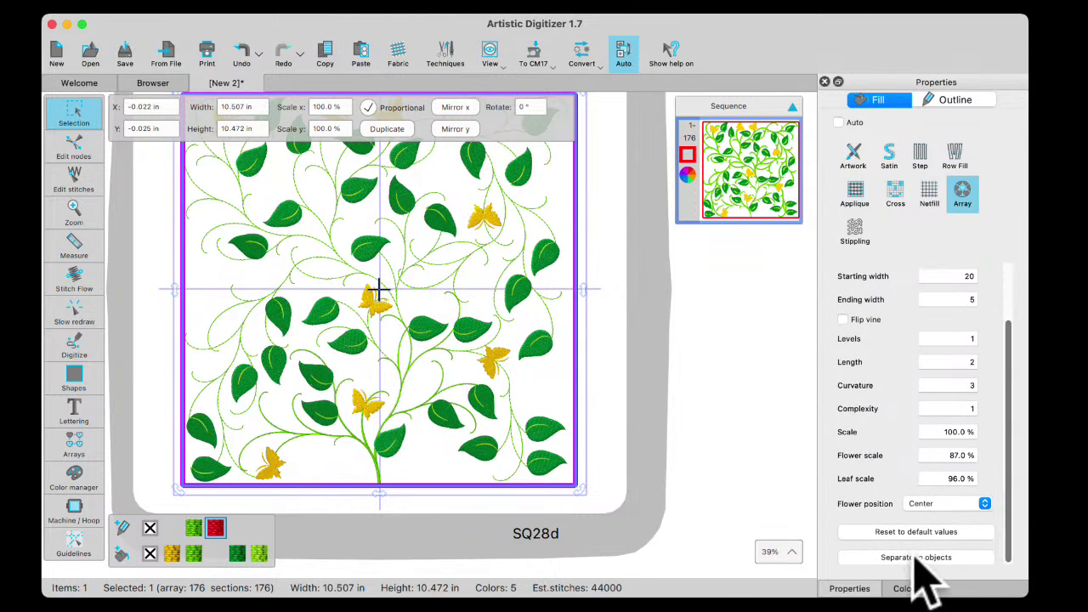
click(916, 558)
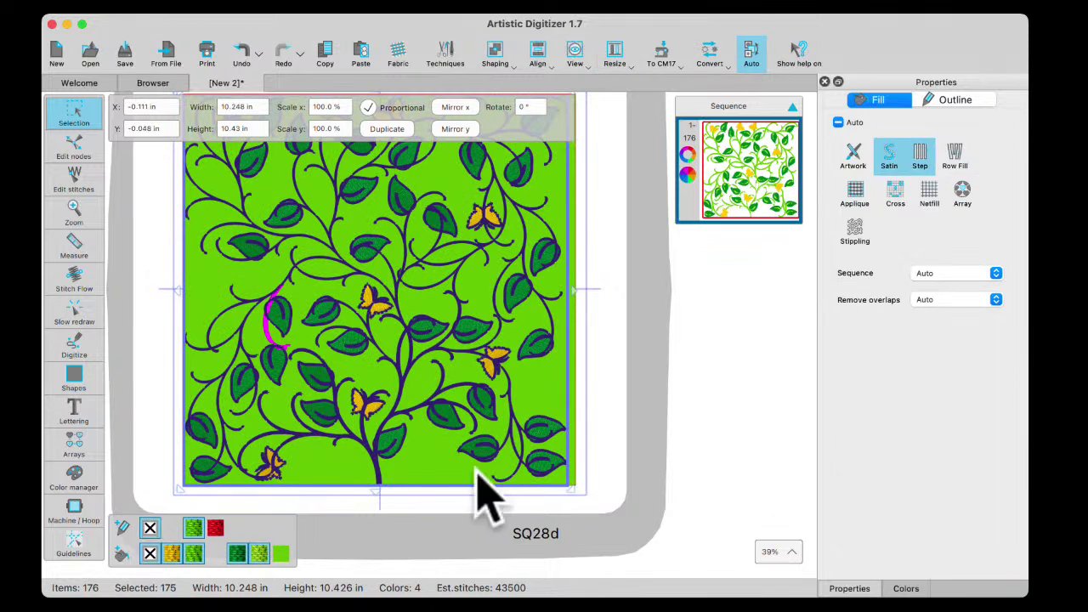
- Remove the fill color from the background rectangle behind the vine design, keeping its red outline
click(632, 408)
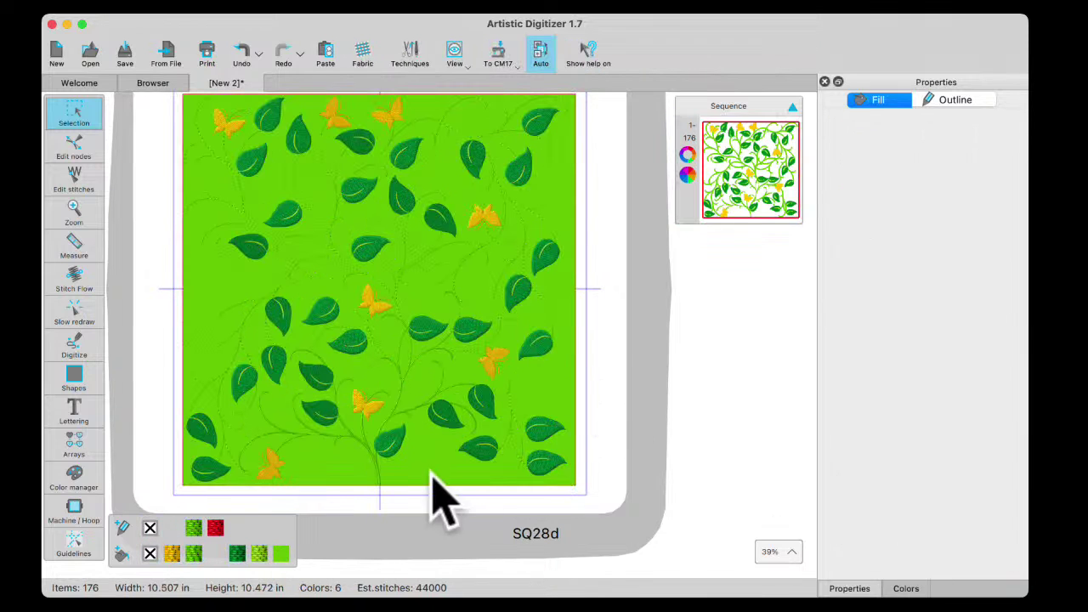
click(328, 464)
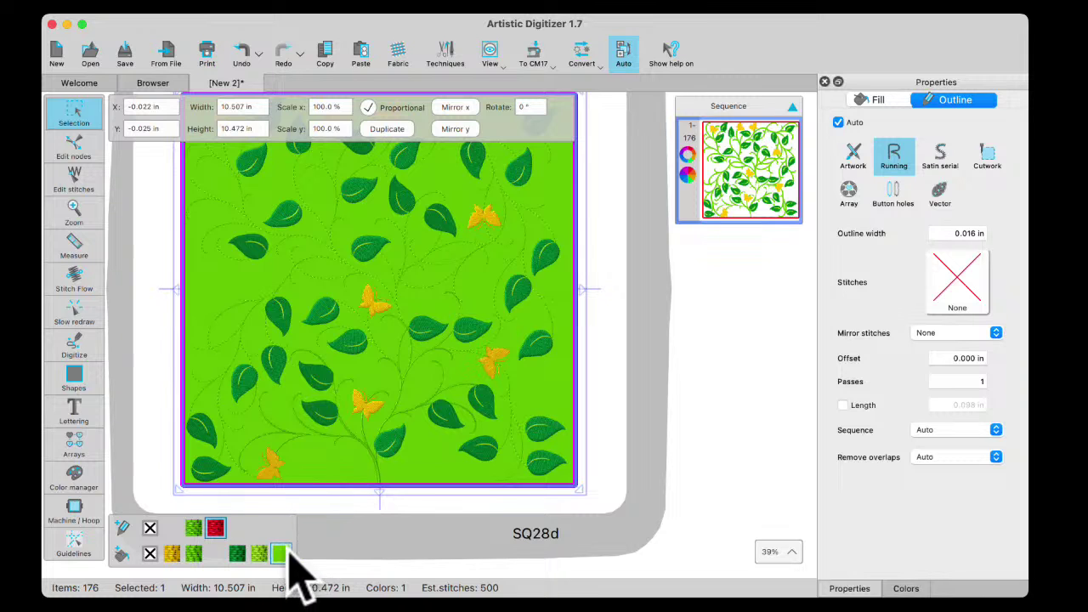
click(149, 554)
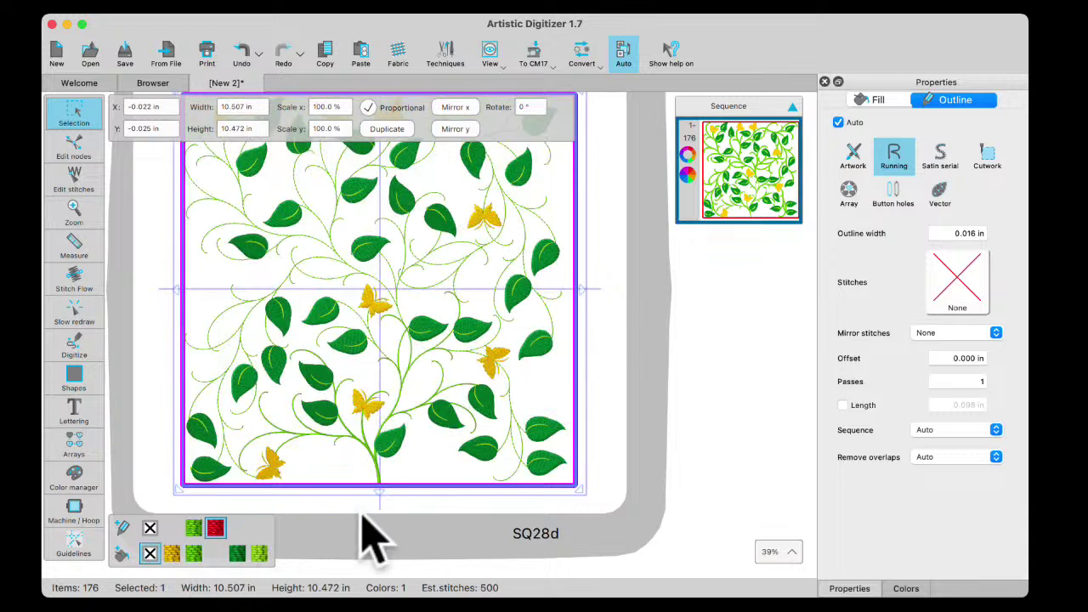
click(750, 384)
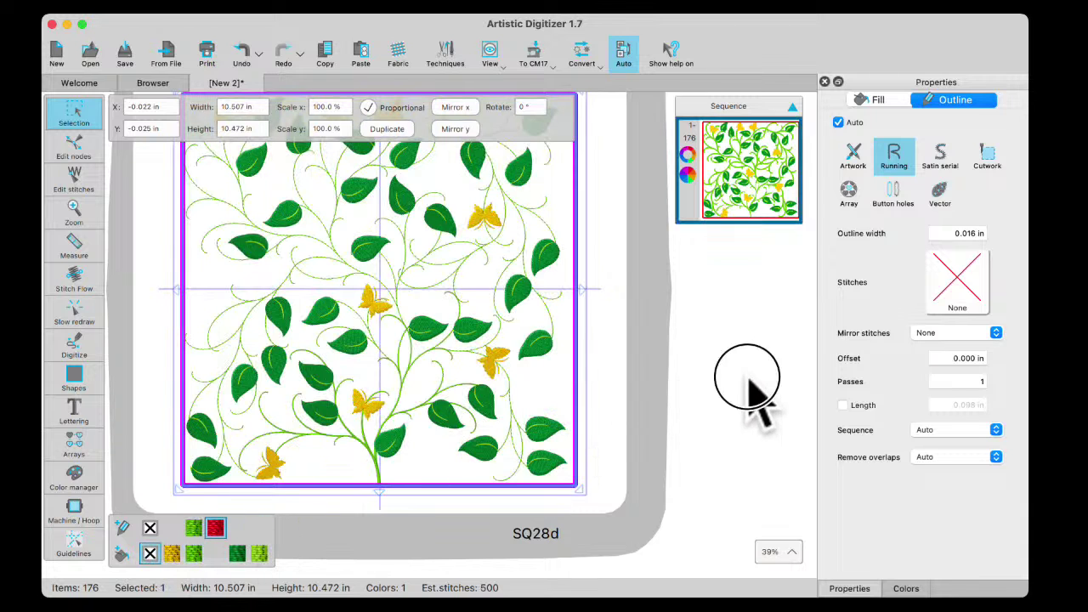
- Switch the vine design's stitch sequence to manual and run the optimizer once with the Advanced technique
click(399, 406)
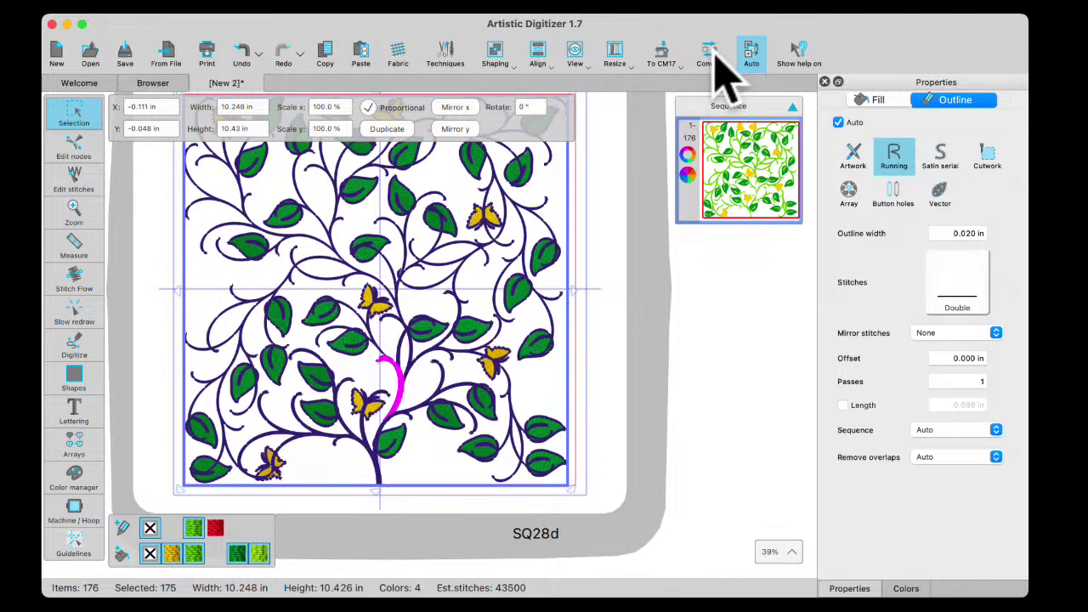
click(753, 53)
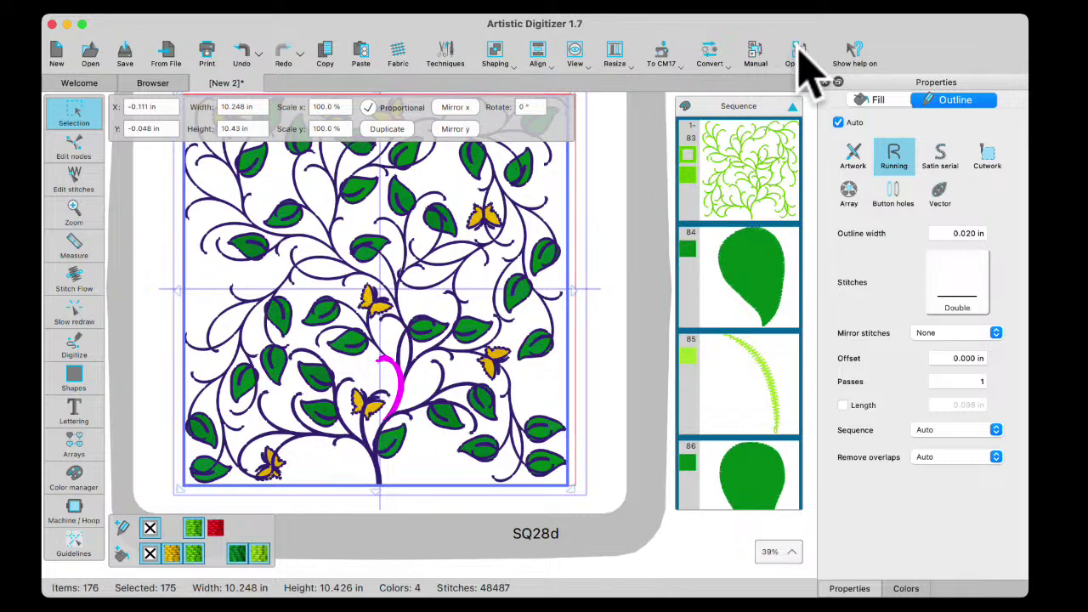
click(799, 51)
click(402, 312)
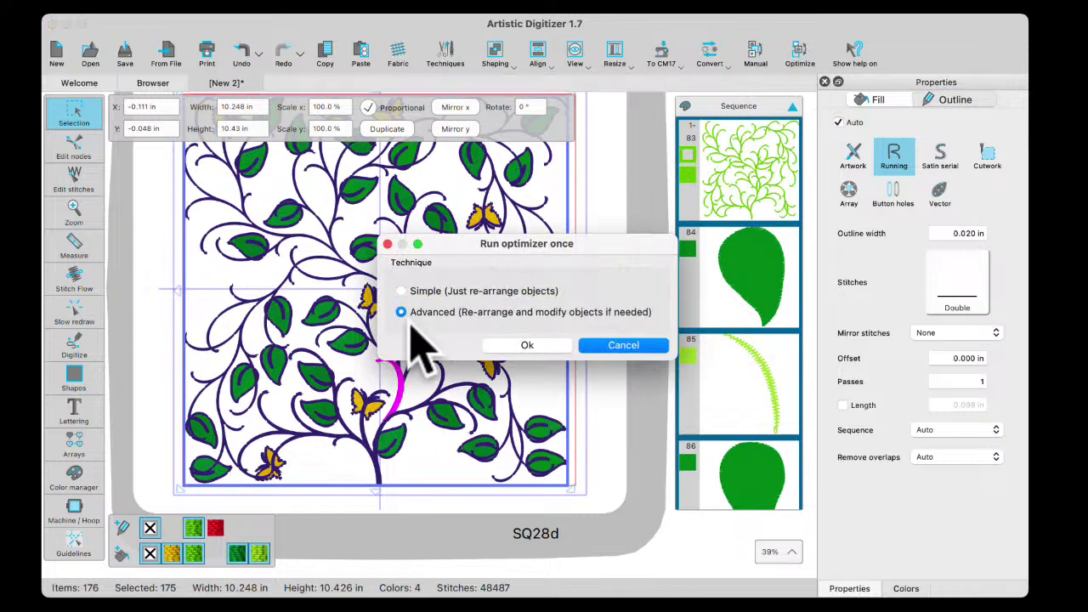
click(527, 345)
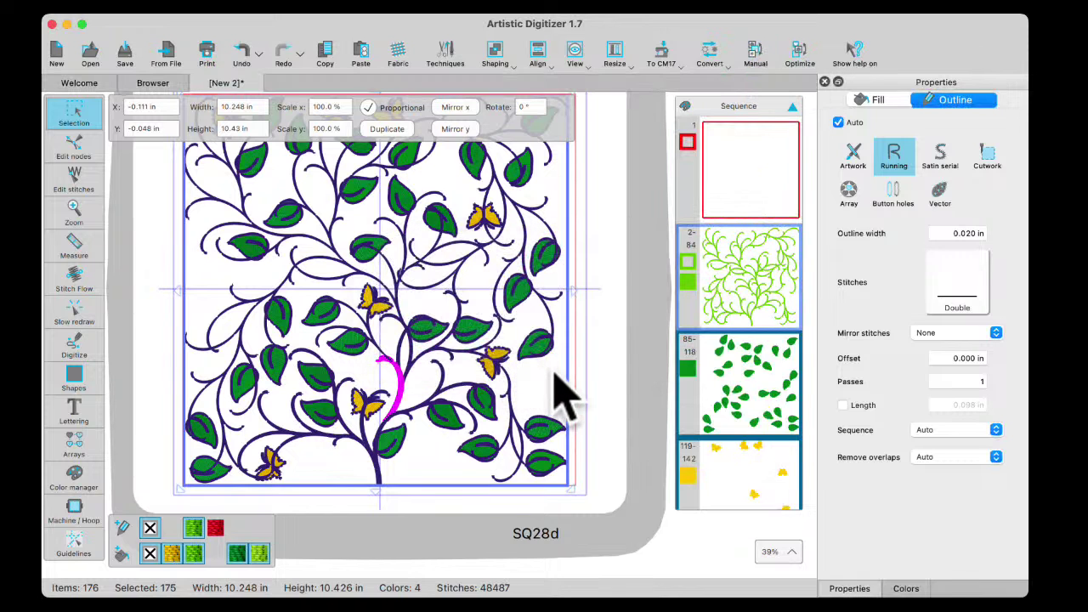
- Ungroup the vine design and delete all the yellow butterflies
scroll(748, 374, down, 3)
scroll(748, 374, up, 3)
right_click(453, 287)
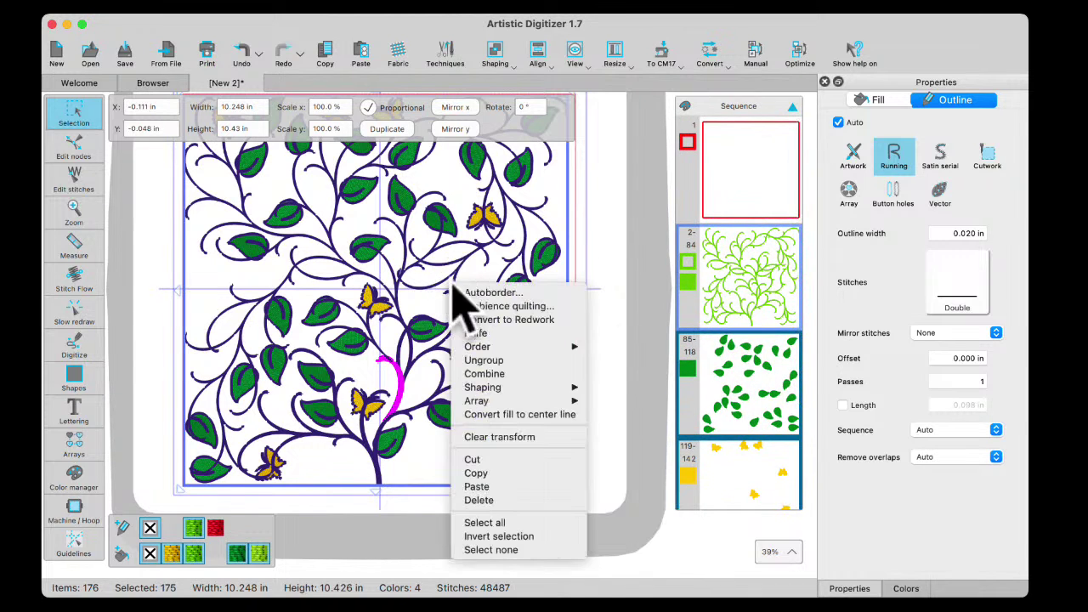
click(476, 360)
click(605, 340)
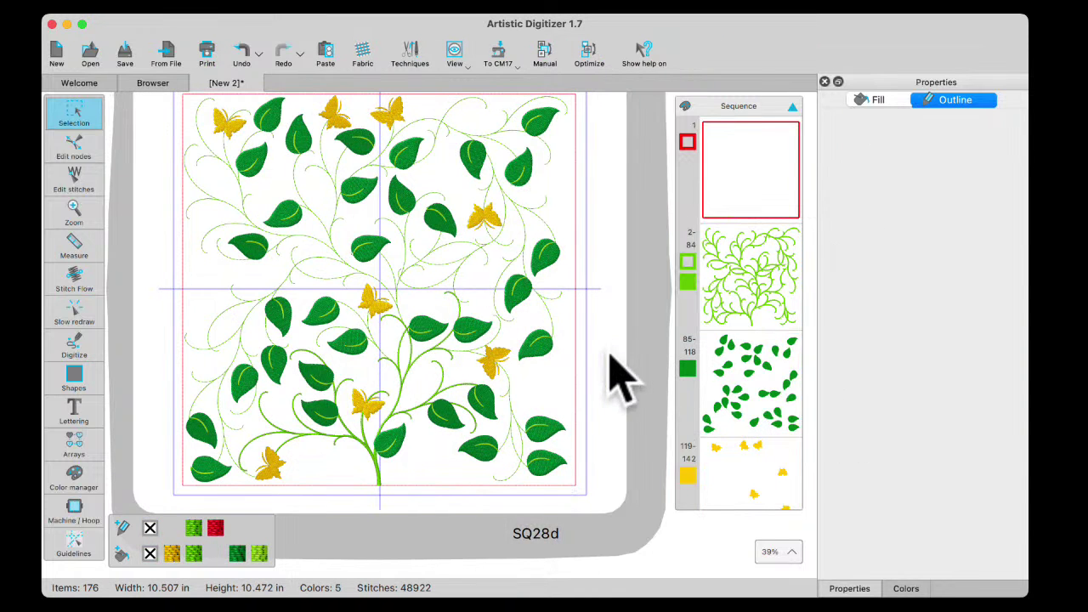
click(767, 500)
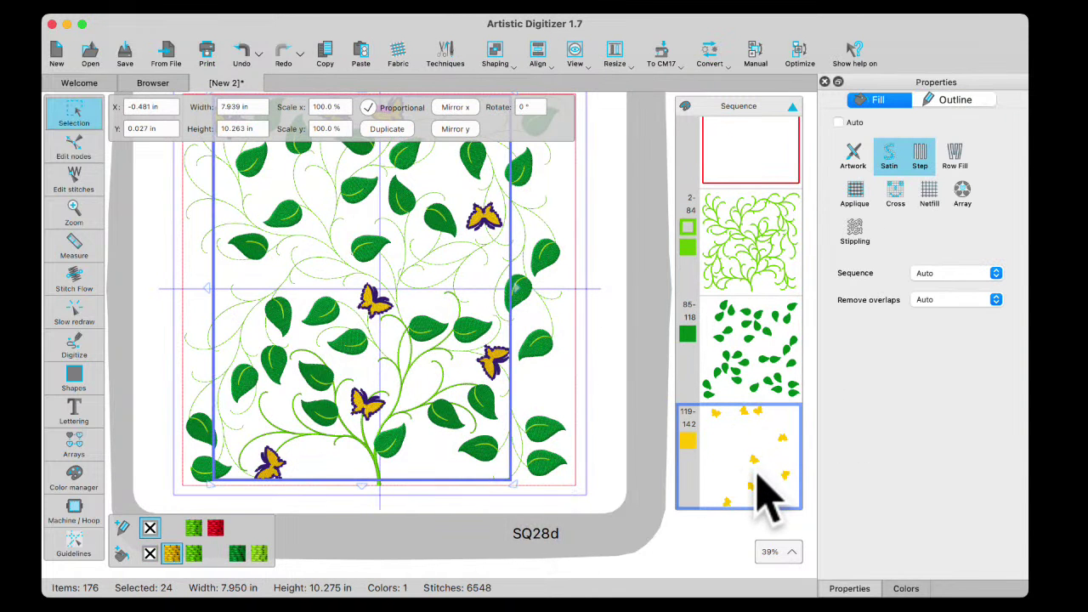
key(Delete)
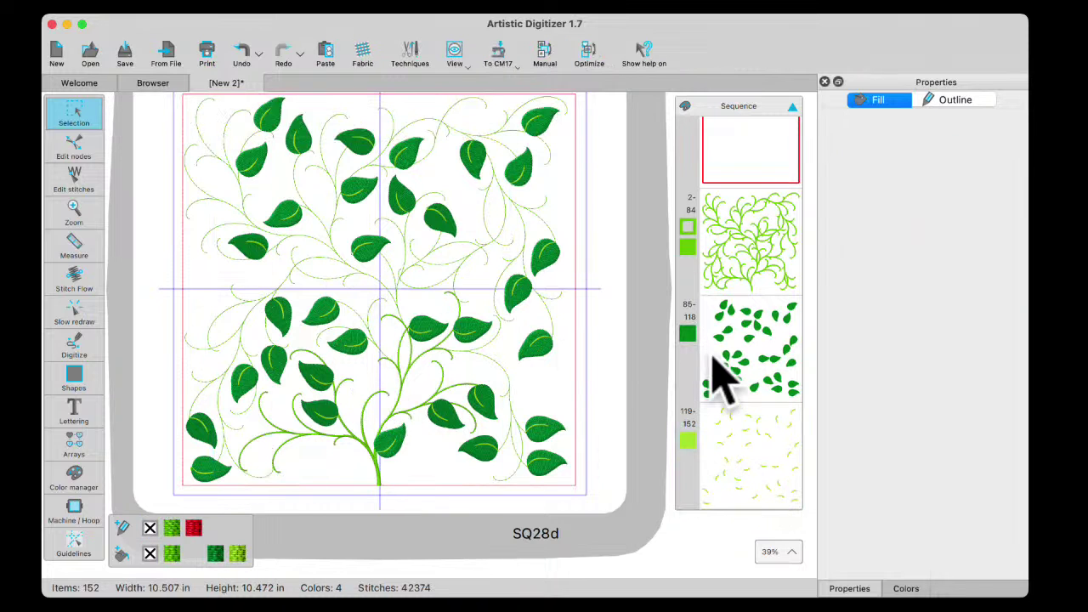
- Apply the Chain stitch to the outlines of all the vine stems and inspect the lower branches up close
click(748, 271)
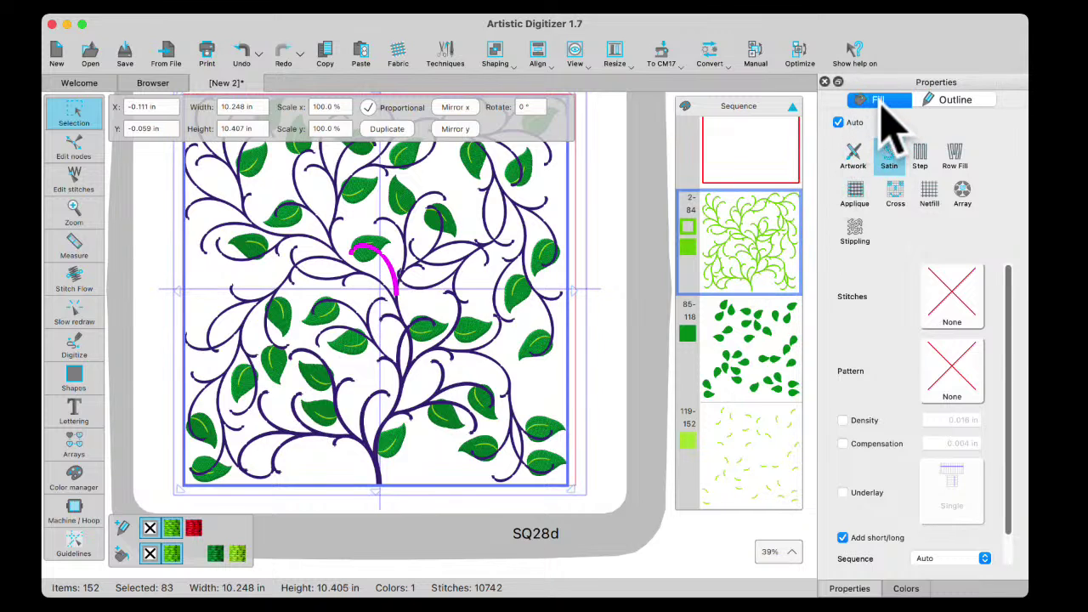
click(969, 102)
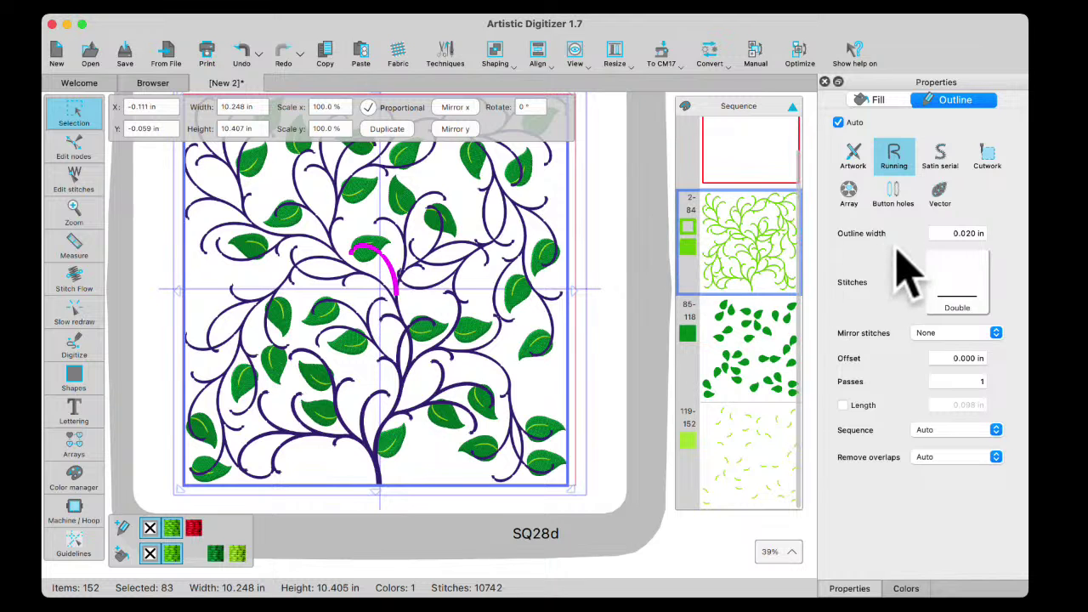
click(955, 301)
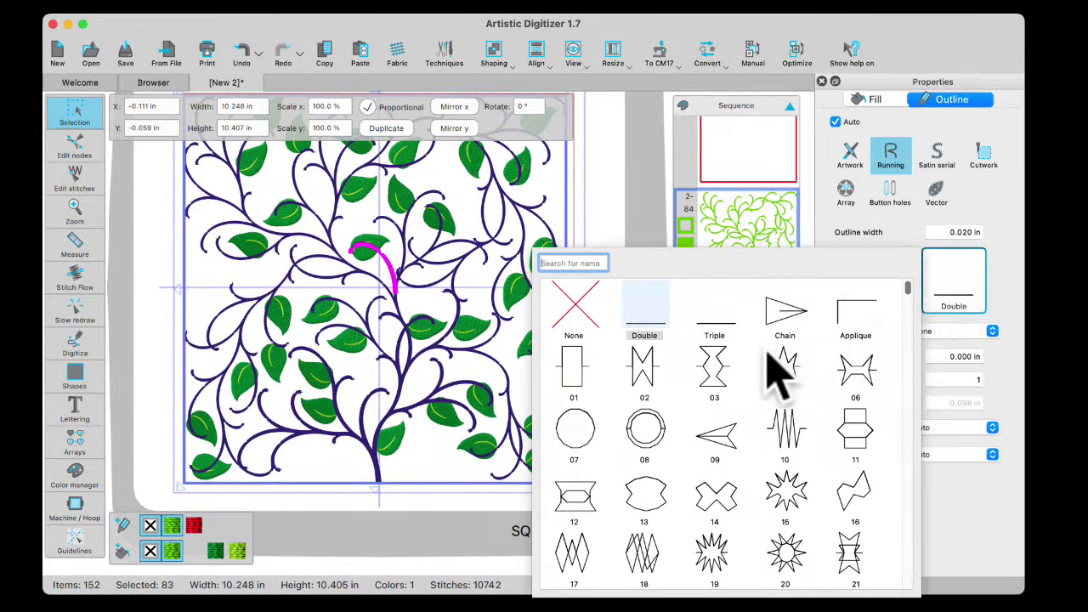
click(783, 313)
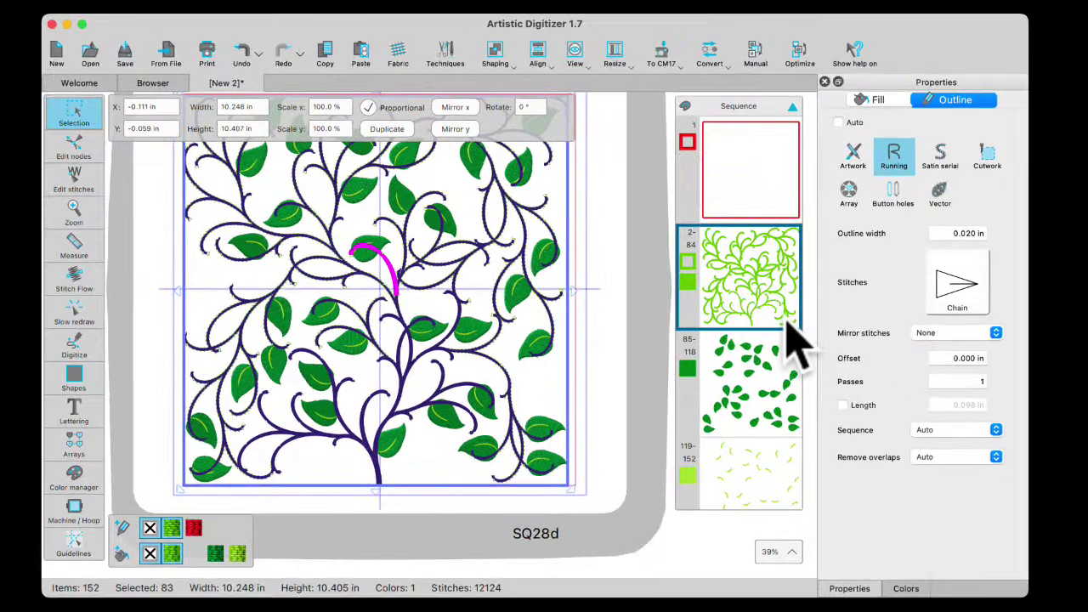
click(206, 303)
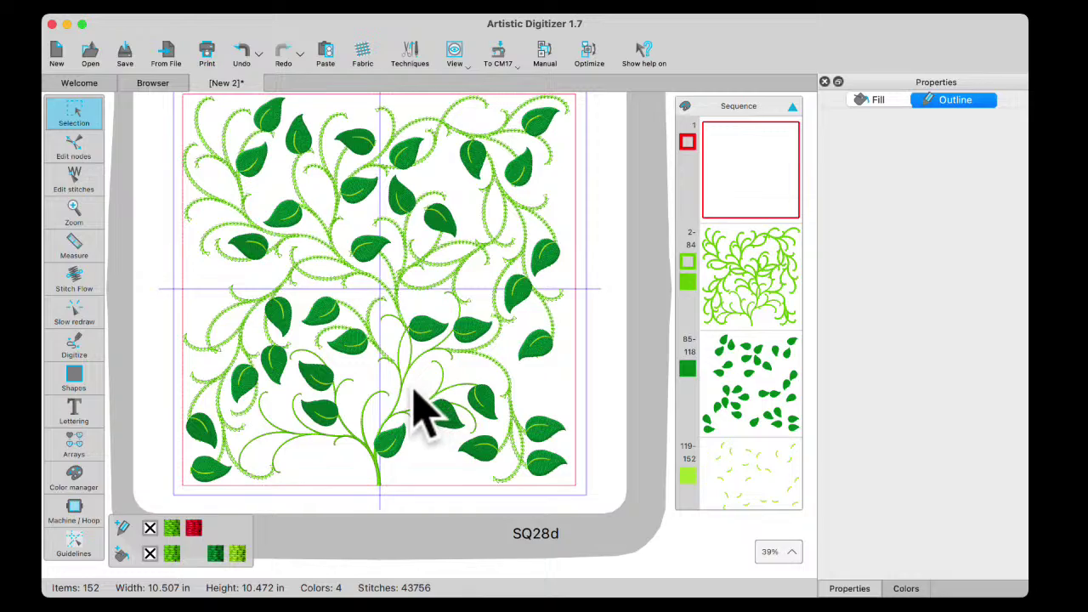
scroll(396, 425, up, 3)
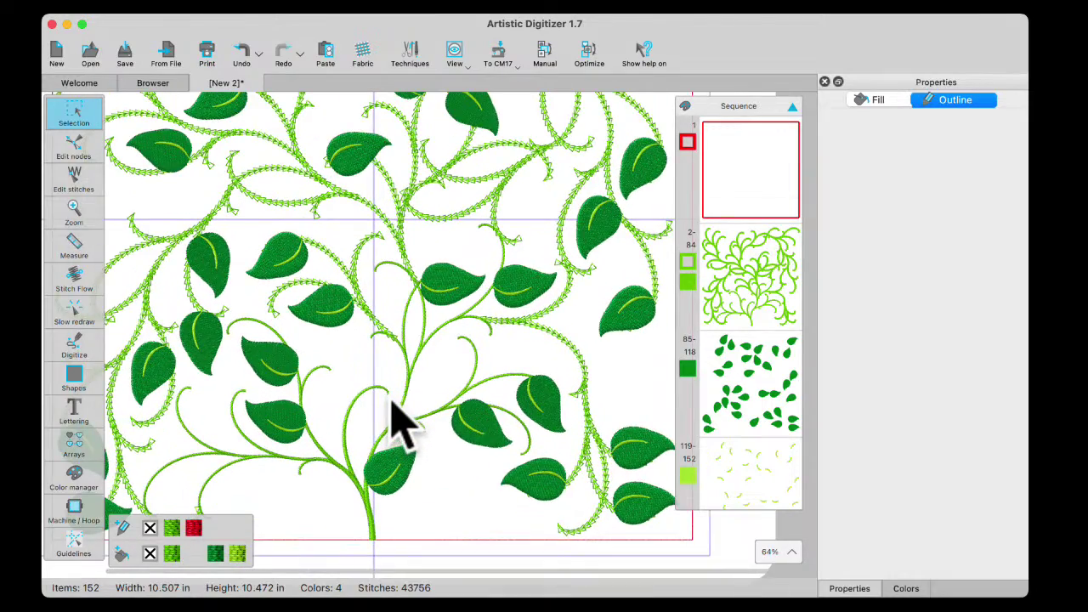
scroll(392, 407, up, 2)
scroll(360, 371, down, 2)
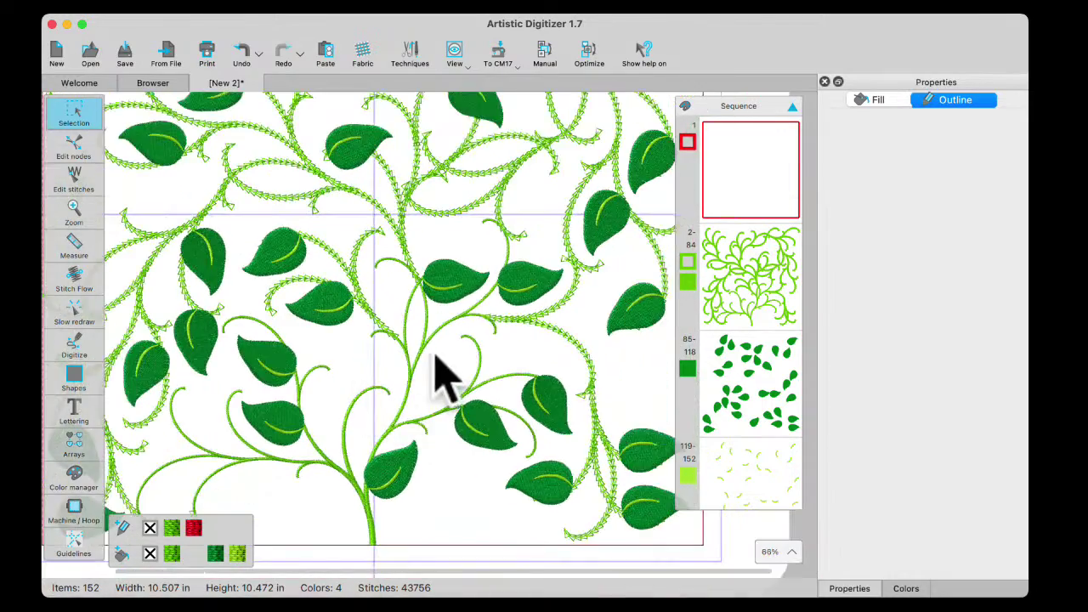
- Convert the filled vine stems to center lines
click(760, 299)
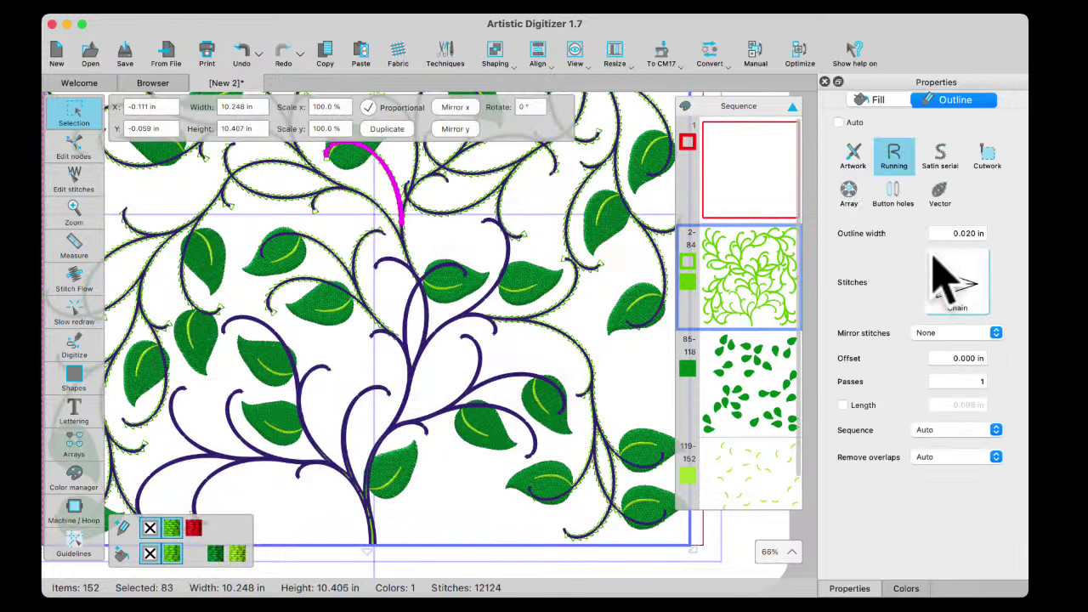
click(878, 100)
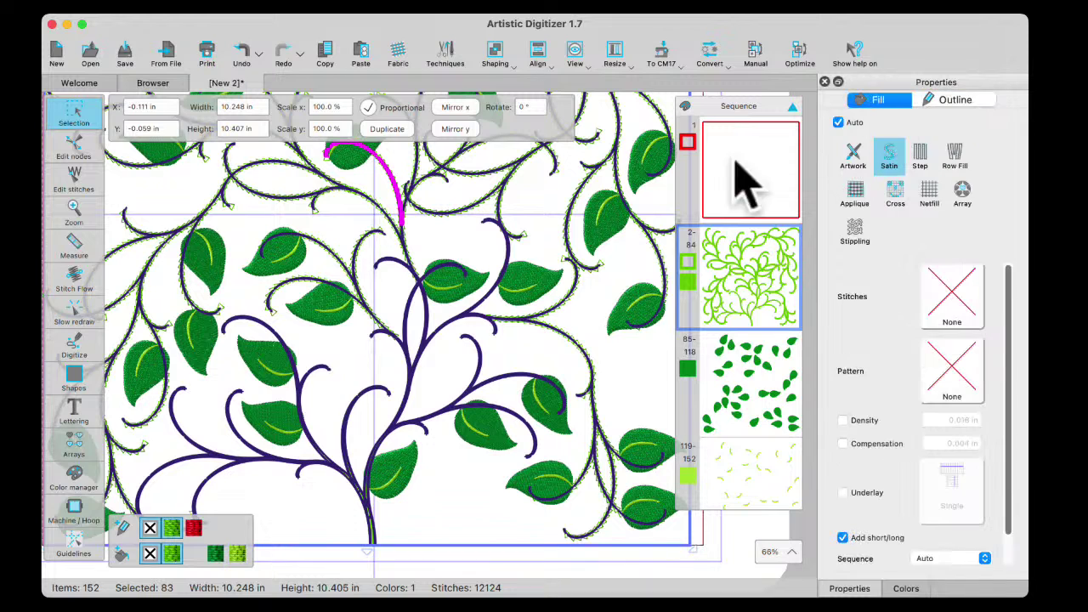
right_click(473, 246)
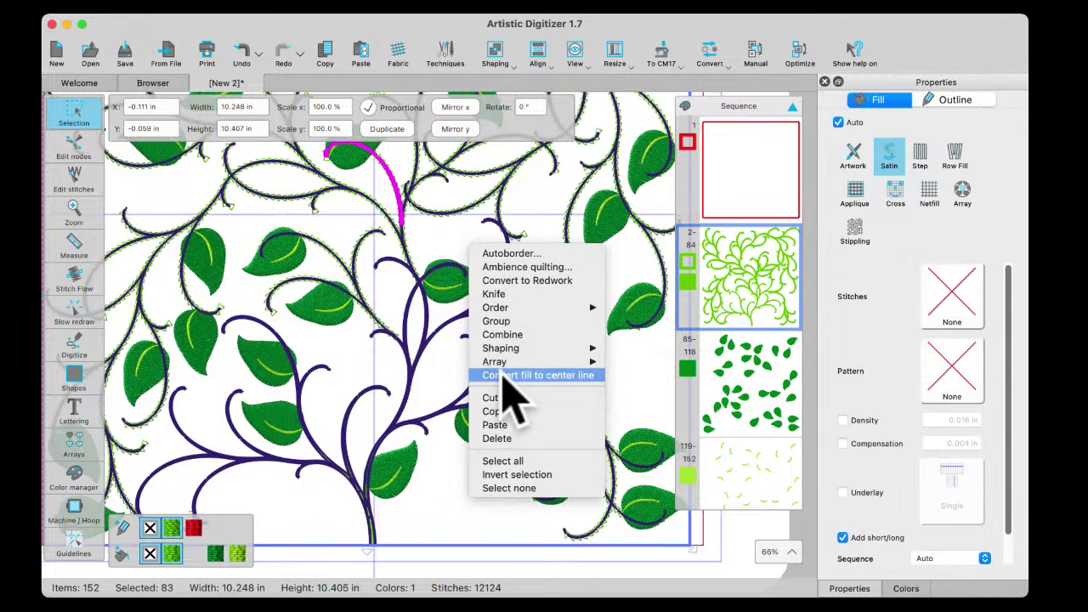
click(554, 376)
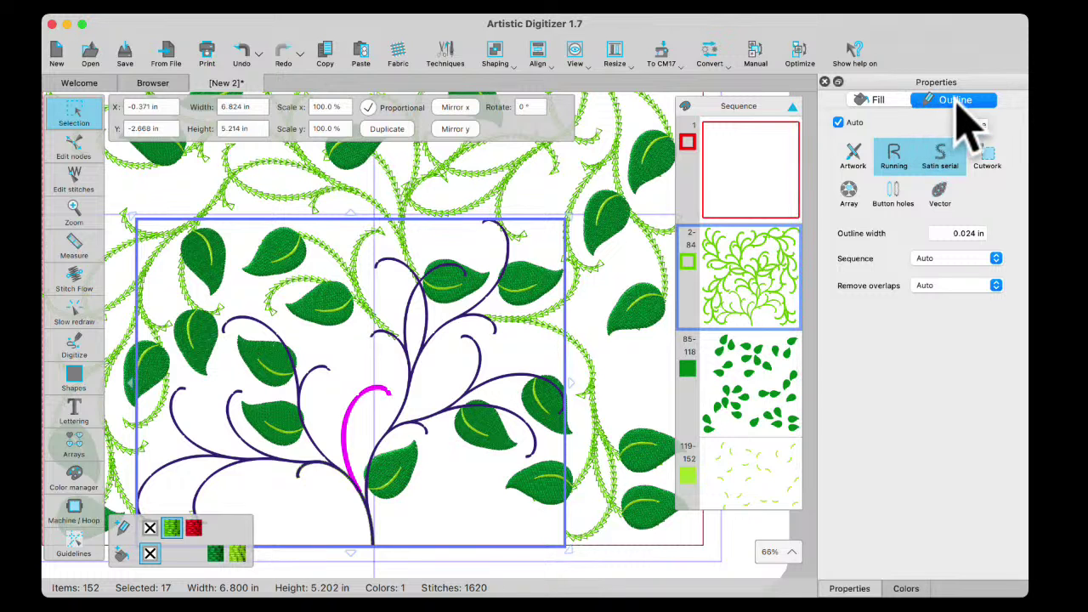
- Change the converted lower branches' outlines to Running with the Chain stitch
click(881, 102)
click(943, 102)
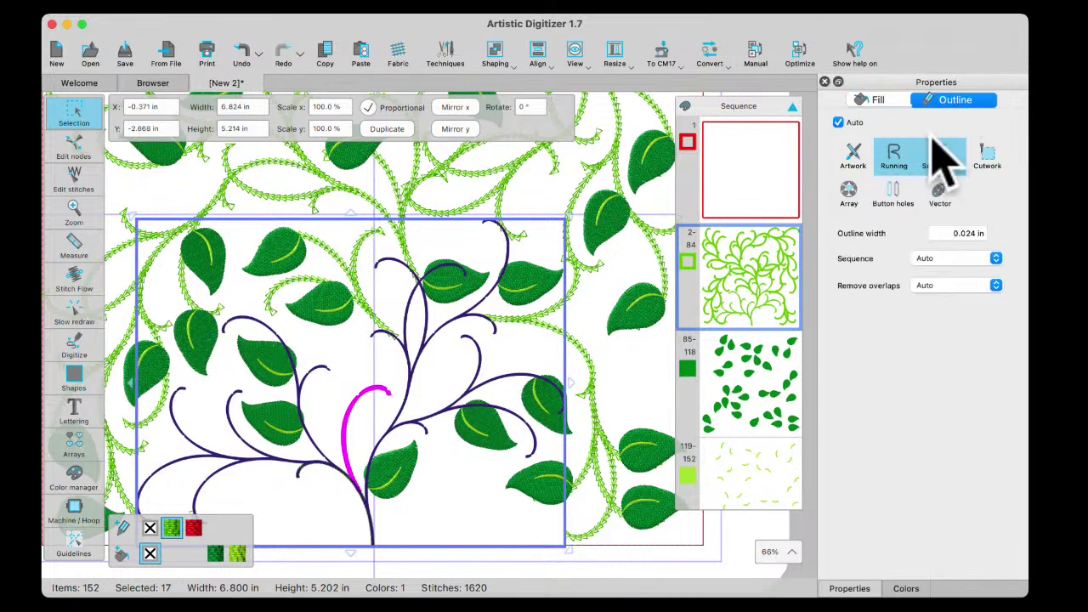
click(944, 160)
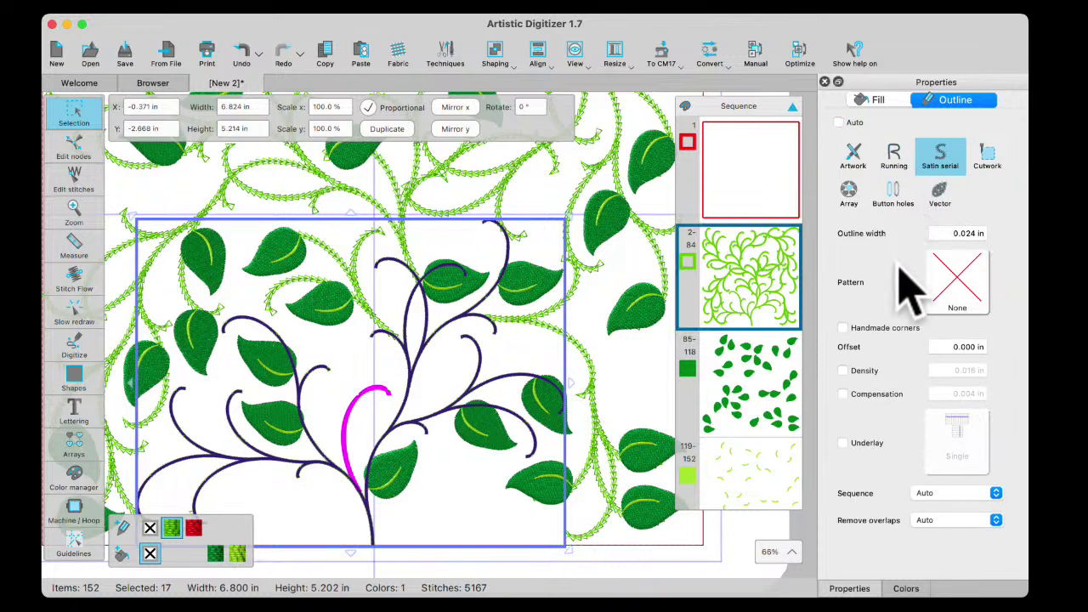
click(893, 157)
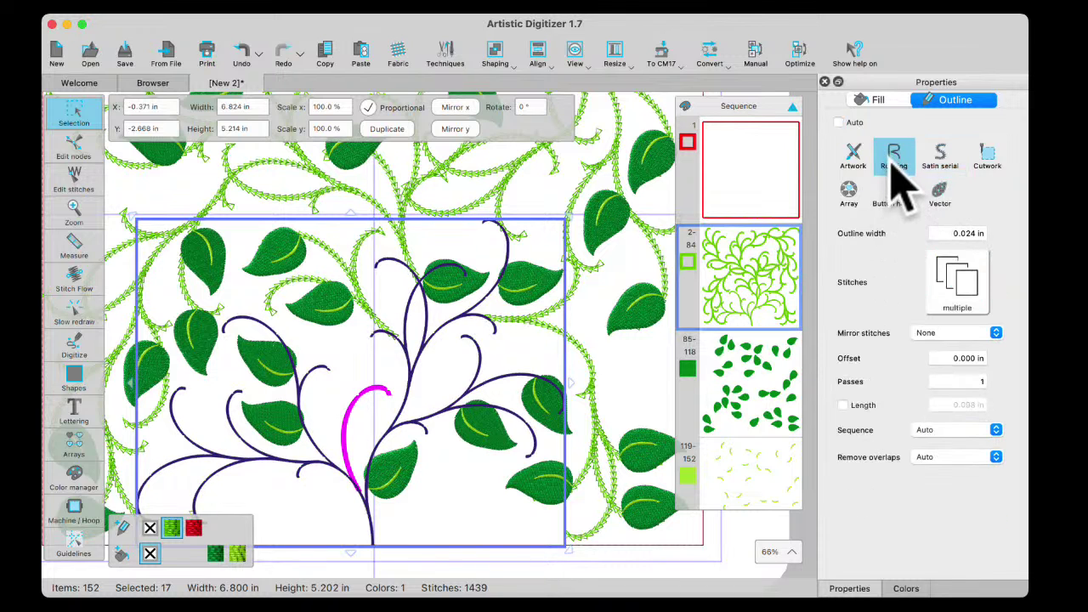
click(967, 284)
click(782, 313)
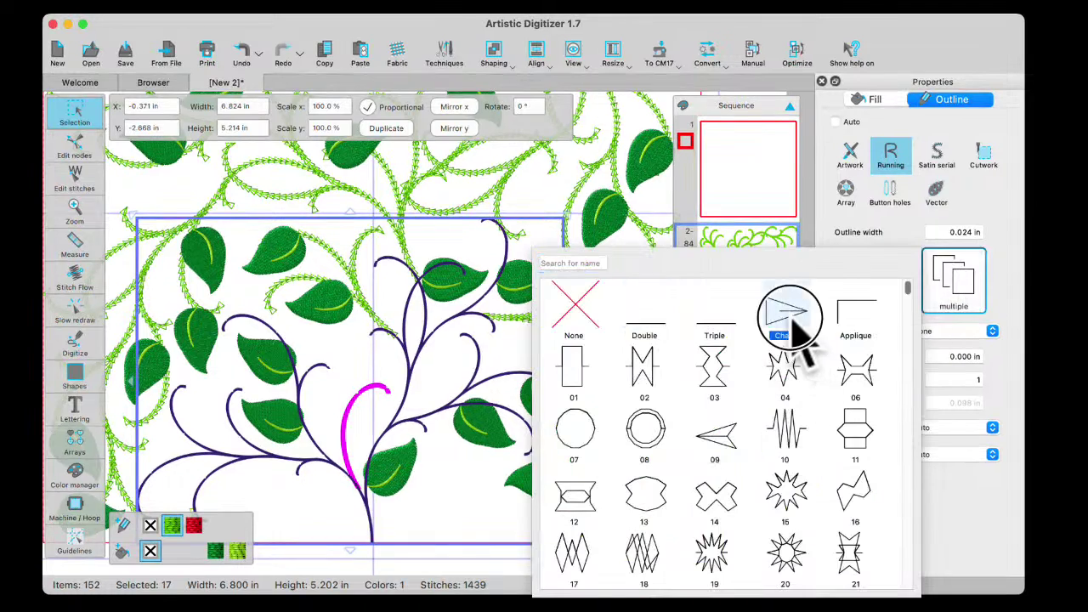
click(631, 423)
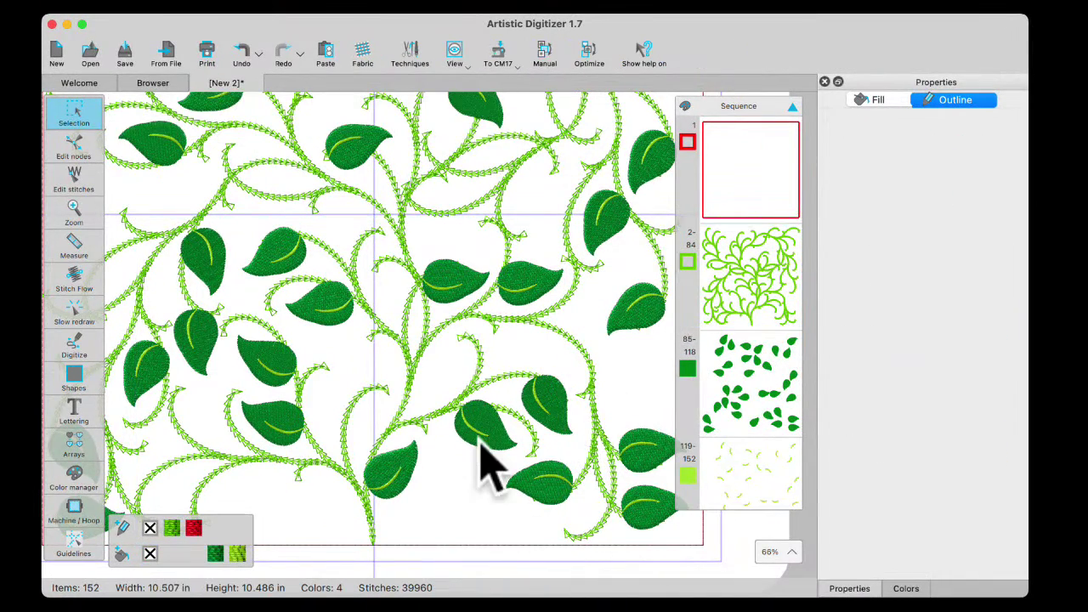
- Find the Oval-Bean stitch by searching for "oval", apply it to all the vine outlines, and inspect them up close
scroll(438, 466, down, 5)
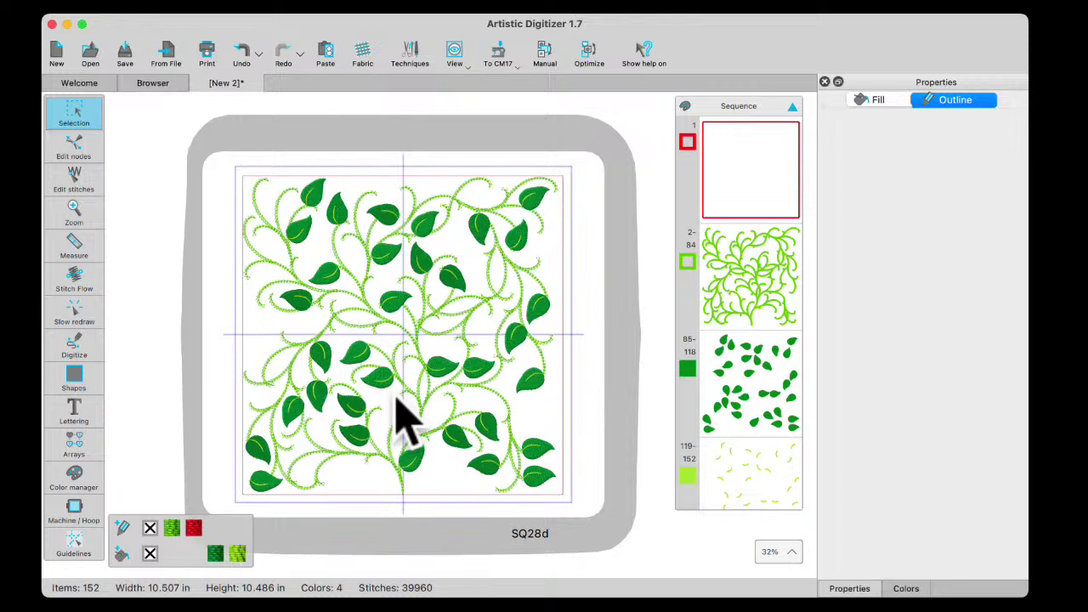
click(711, 261)
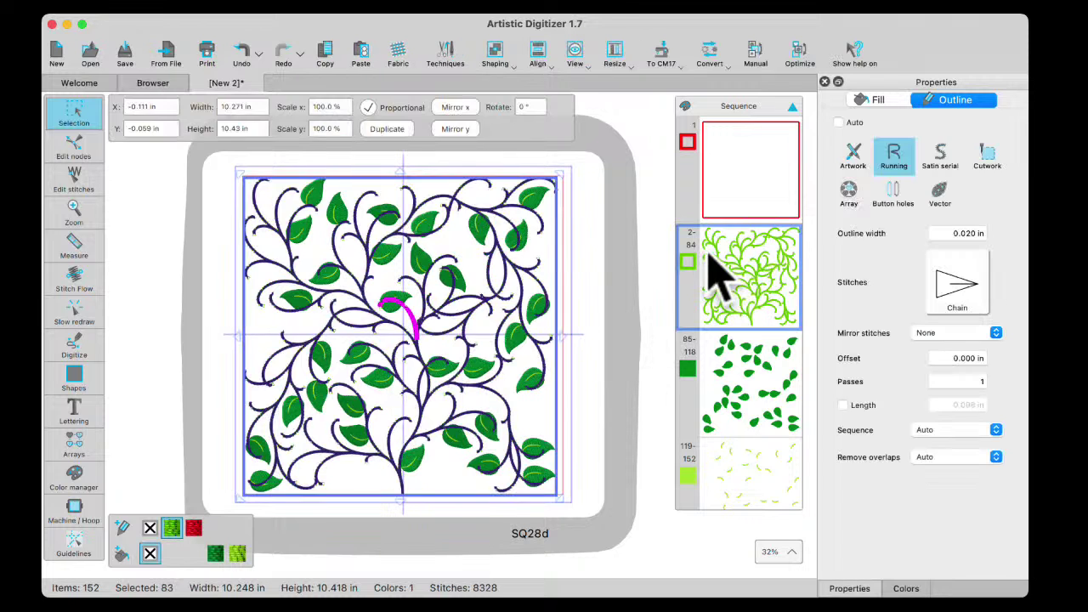
click(976, 285)
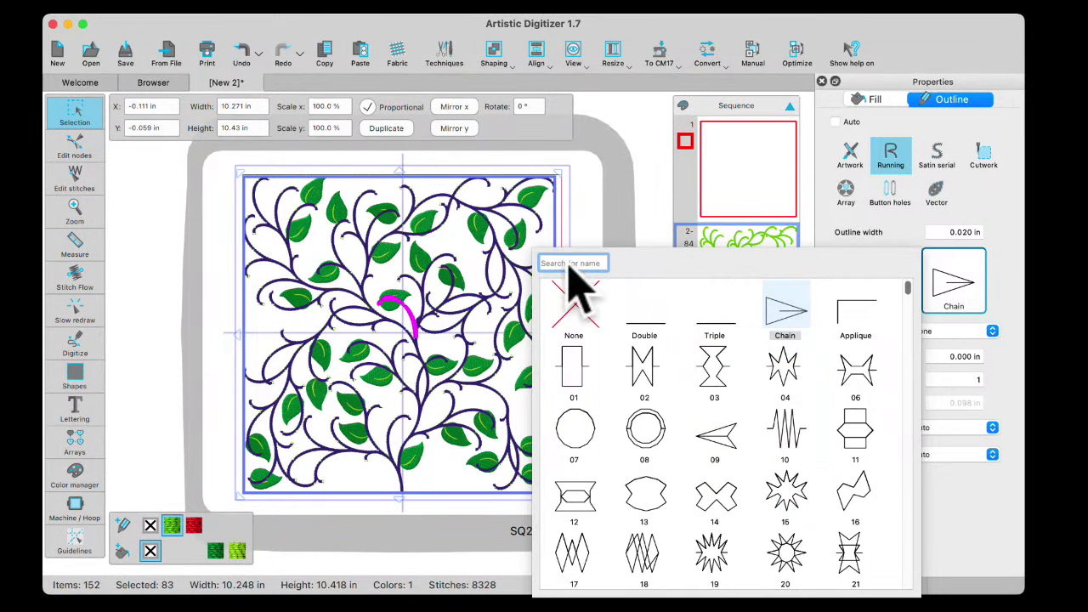
text(oval)
click(581, 326)
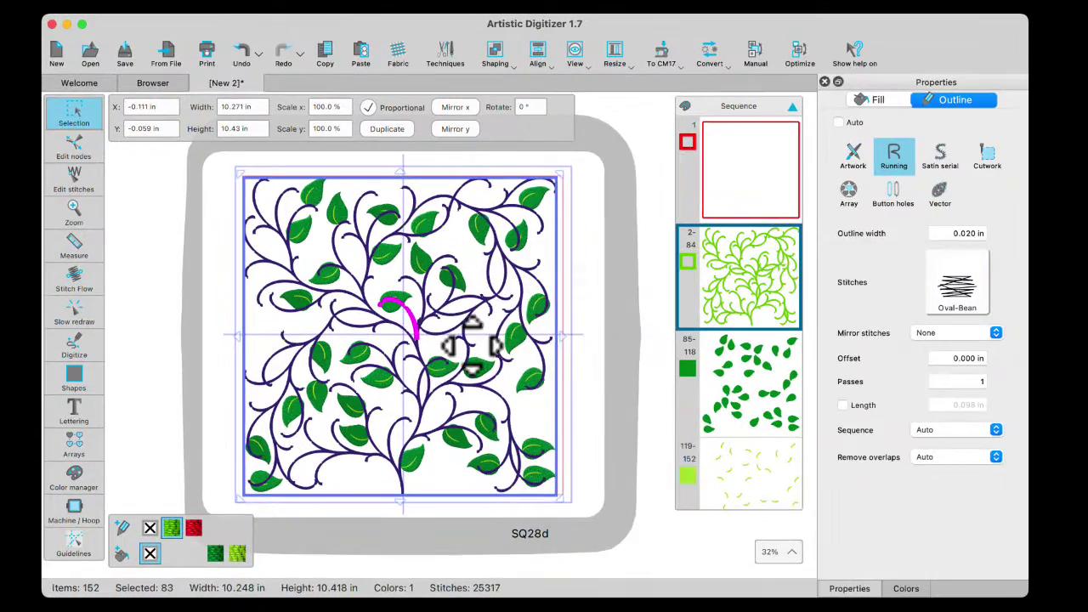
scroll(447, 338, up, 5)
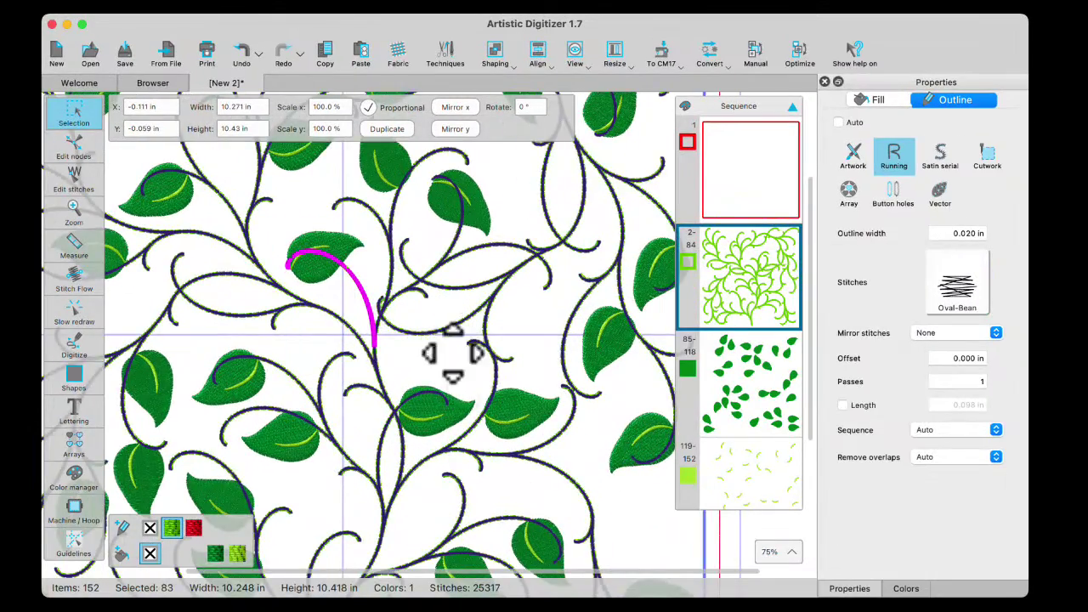
click(425, 374)
scroll(429, 374, up, 3)
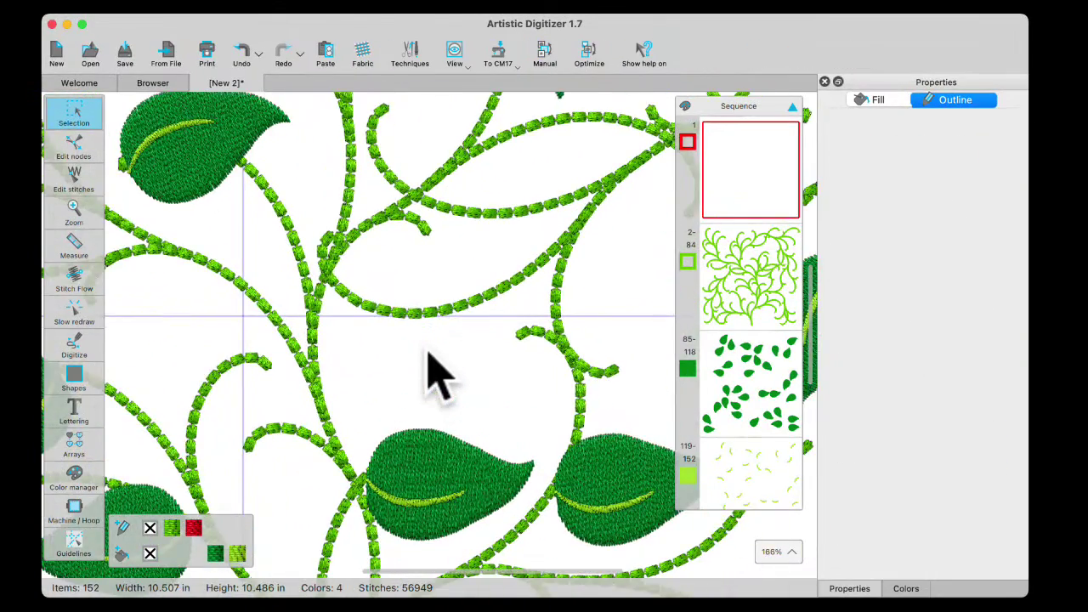
- Apply the Bean Gap stitch to all the vine outlines and inspect the stitching up close
click(755, 289)
click(950, 289)
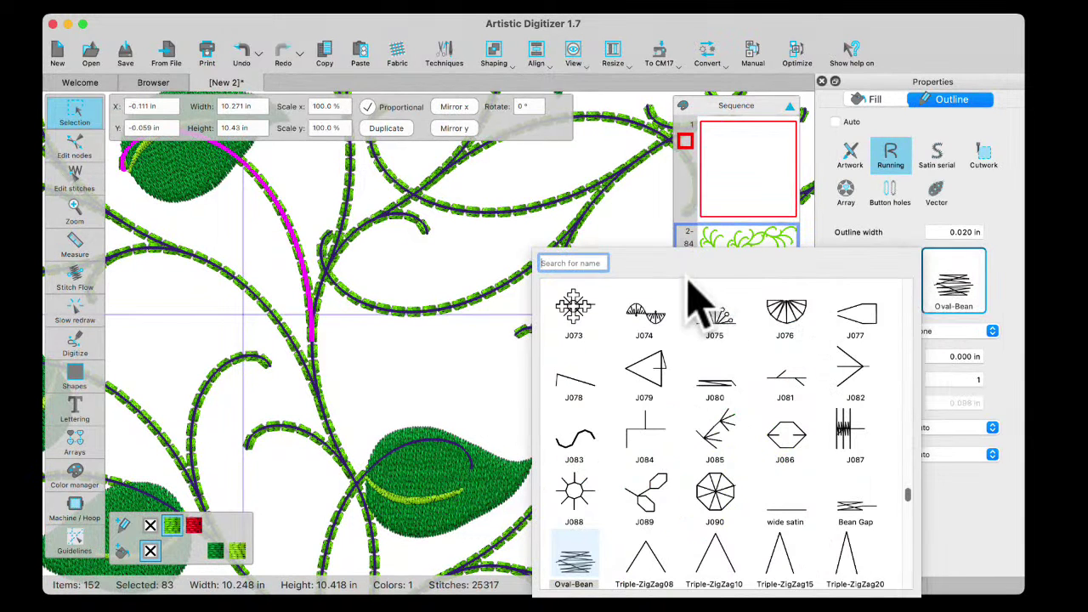
click(851, 518)
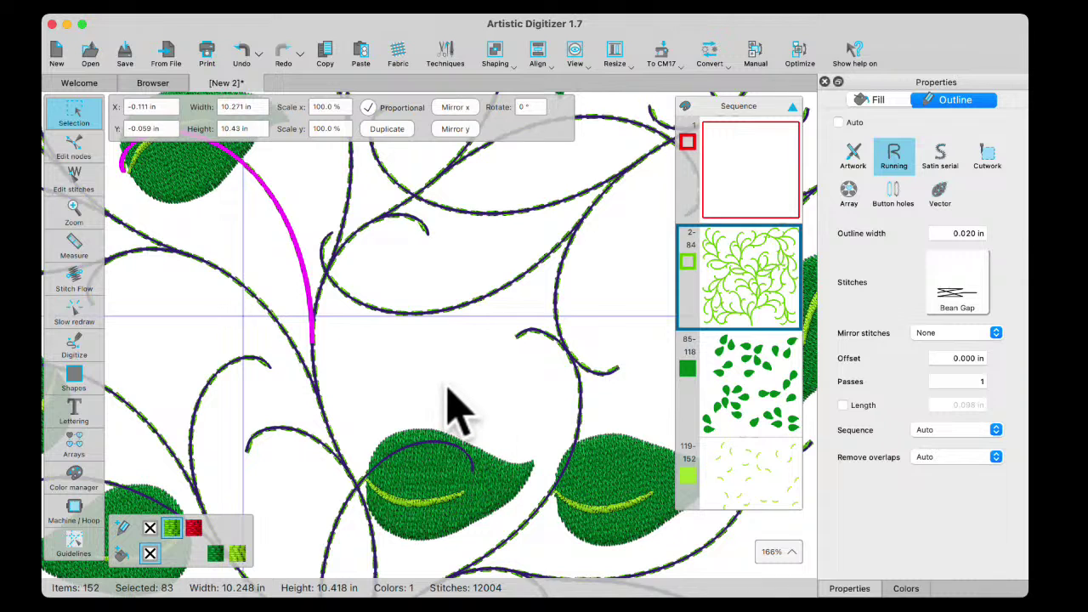
right_click(449, 382)
click(406, 391)
scroll(413, 398, up, 5)
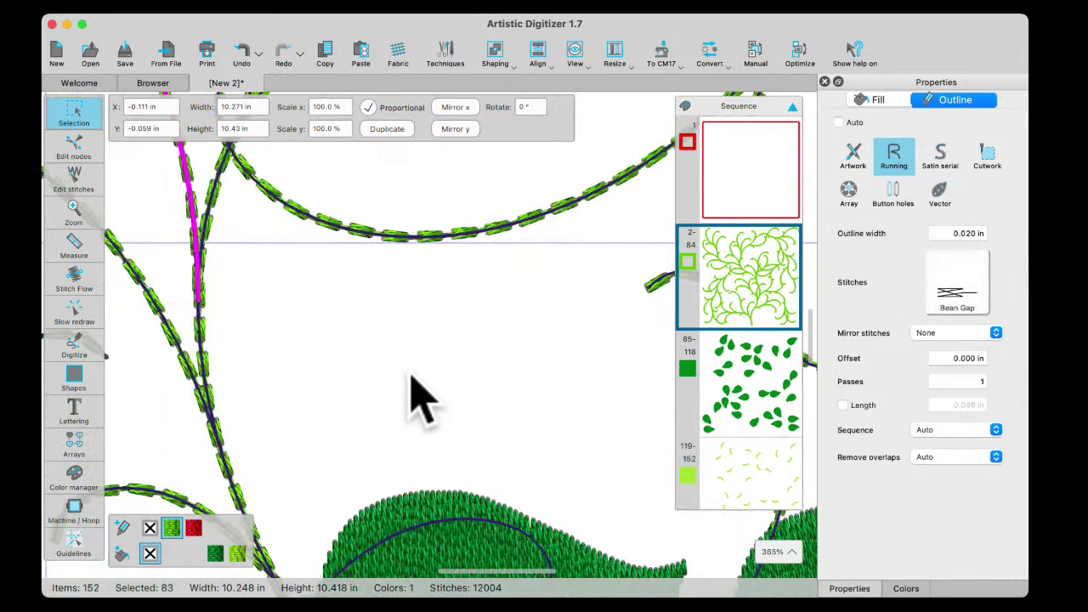
click(415, 379)
- Give all the vine outlines a custom stitch length of 0.197 in and check them across the whole design
click(722, 291)
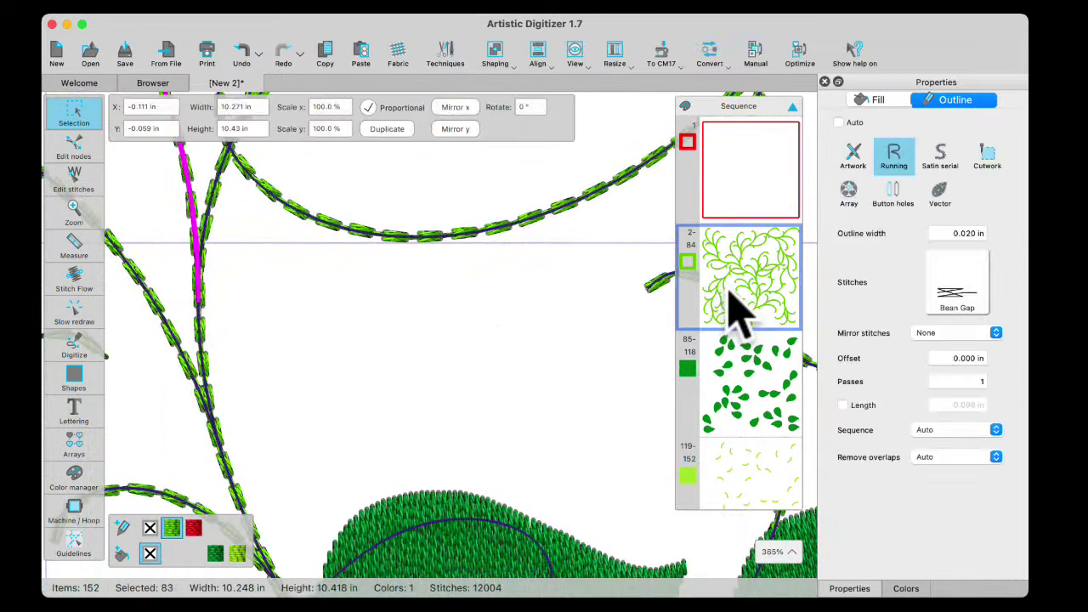
click(842, 406)
drag(950, 406, 991, 403)
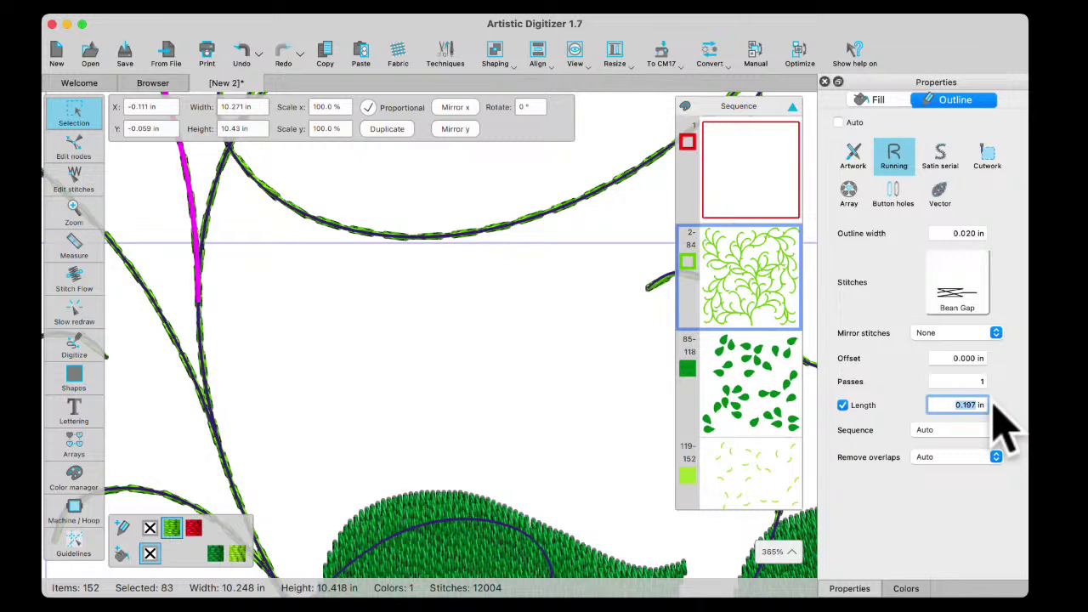
key(Return)
scroll(340, 374, down, 5)
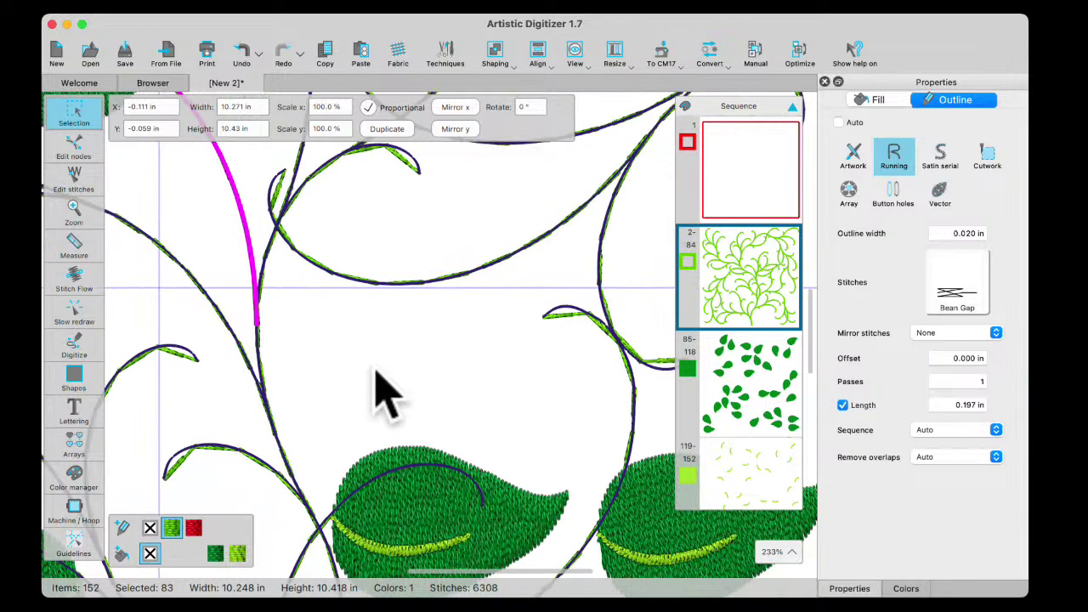
click(386, 386)
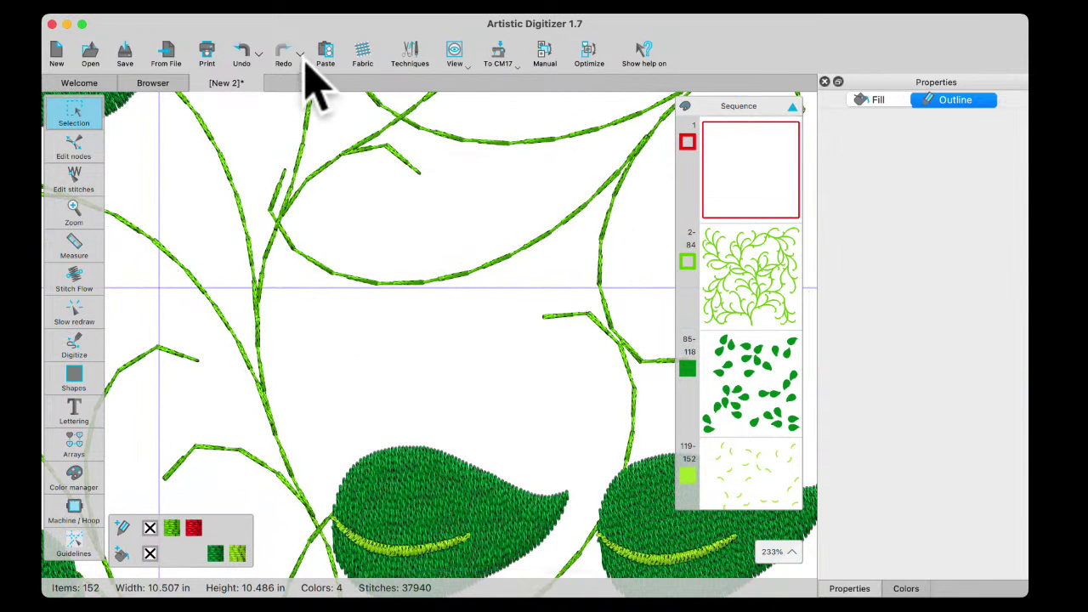
click(239, 53)
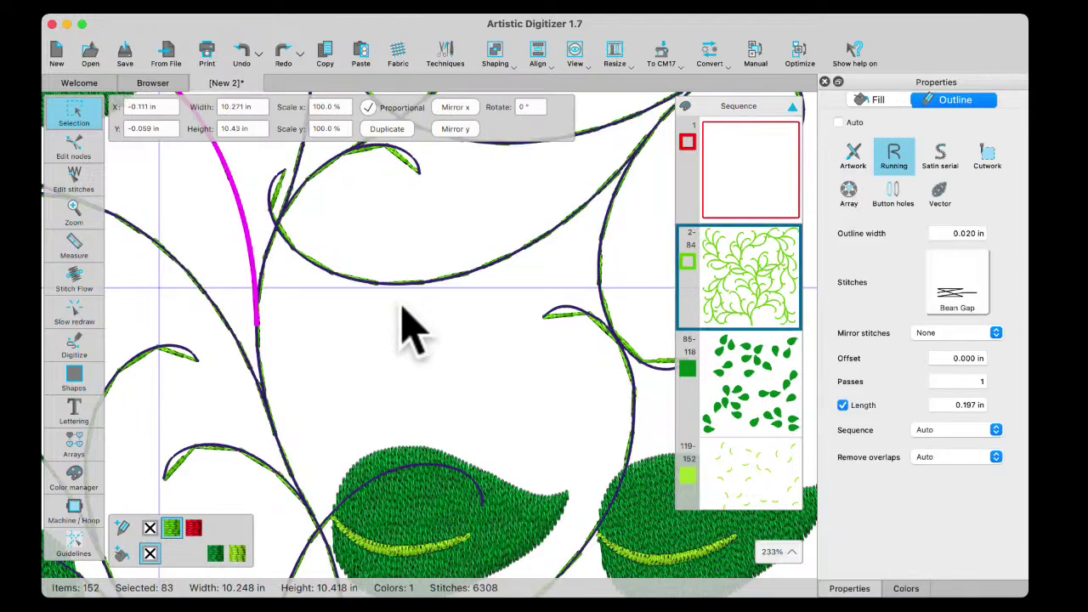
scroll(401, 328, down, 5)
scroll(409, 330, down, 4)
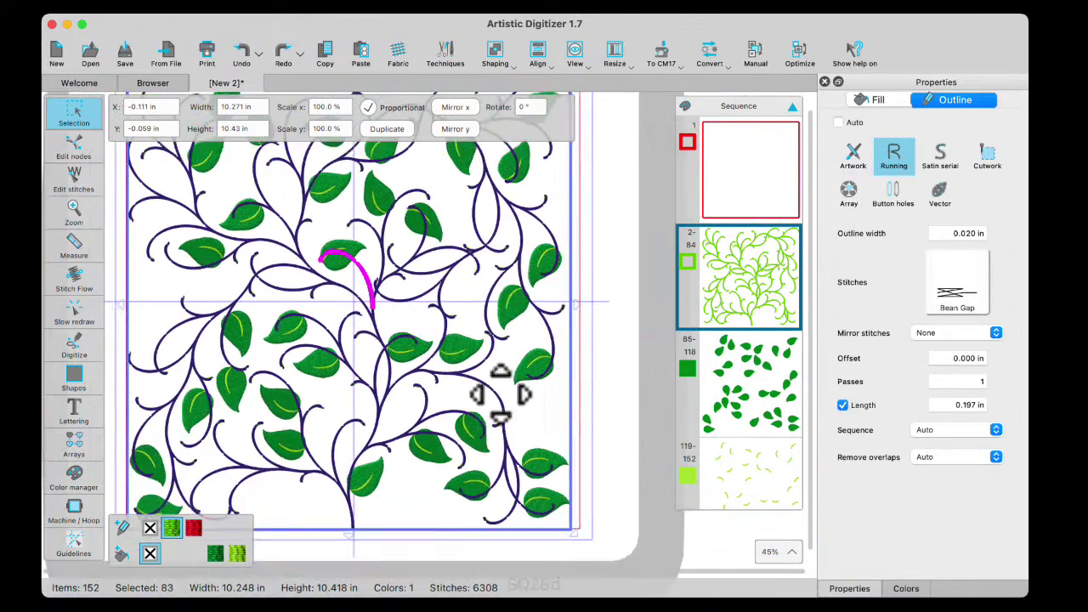
click(544, 425)
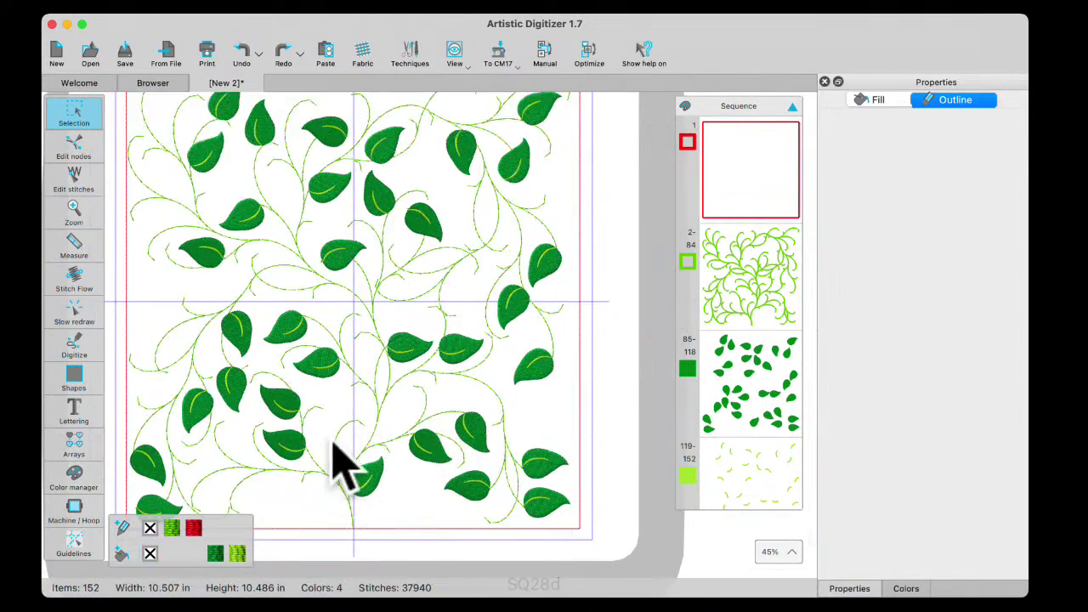
scroll(403, 321, down, 2)
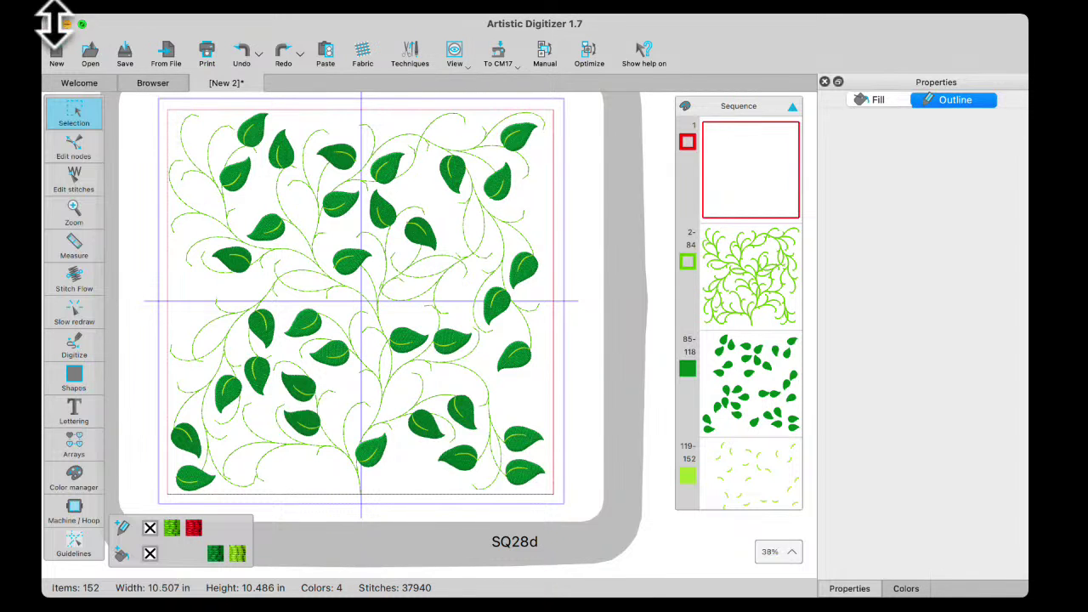
- Save the design as "just vine" in Draw format in the May 30 folder and close it
click(111, 2)
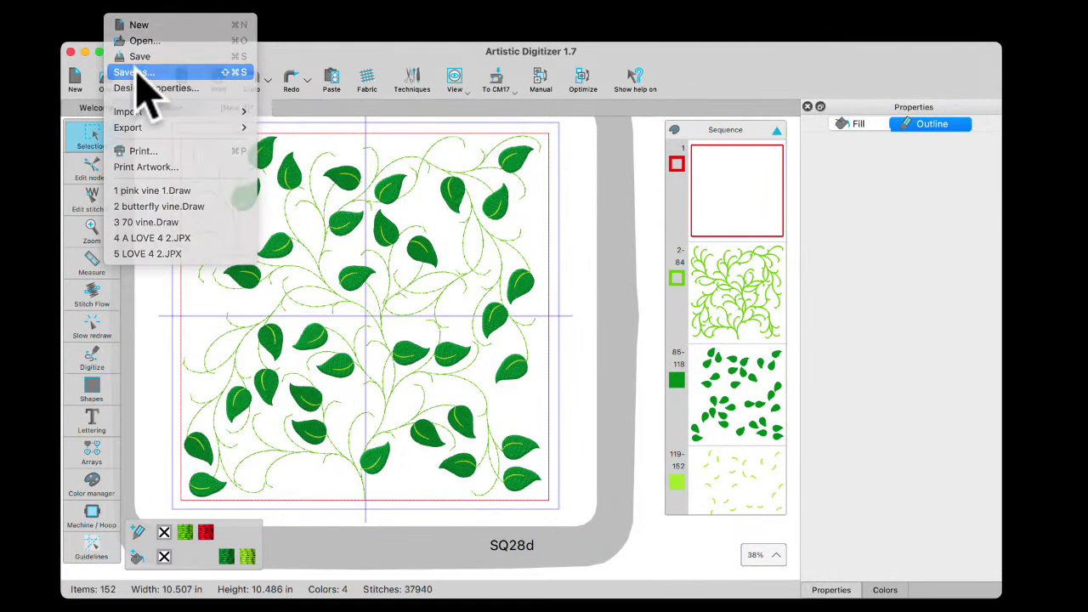
click(138, 73)
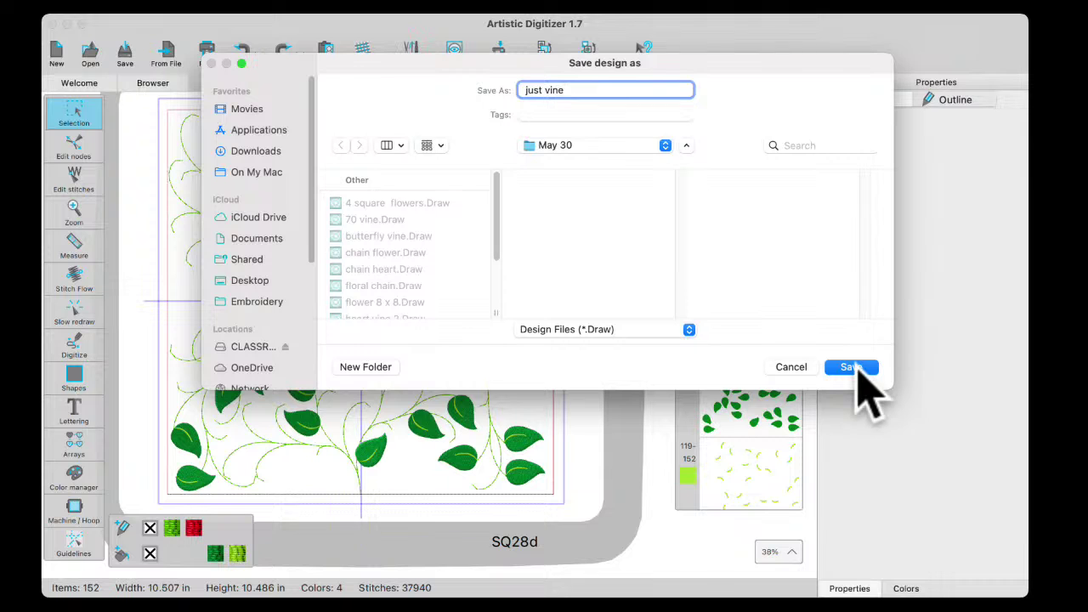
click(851, 366)
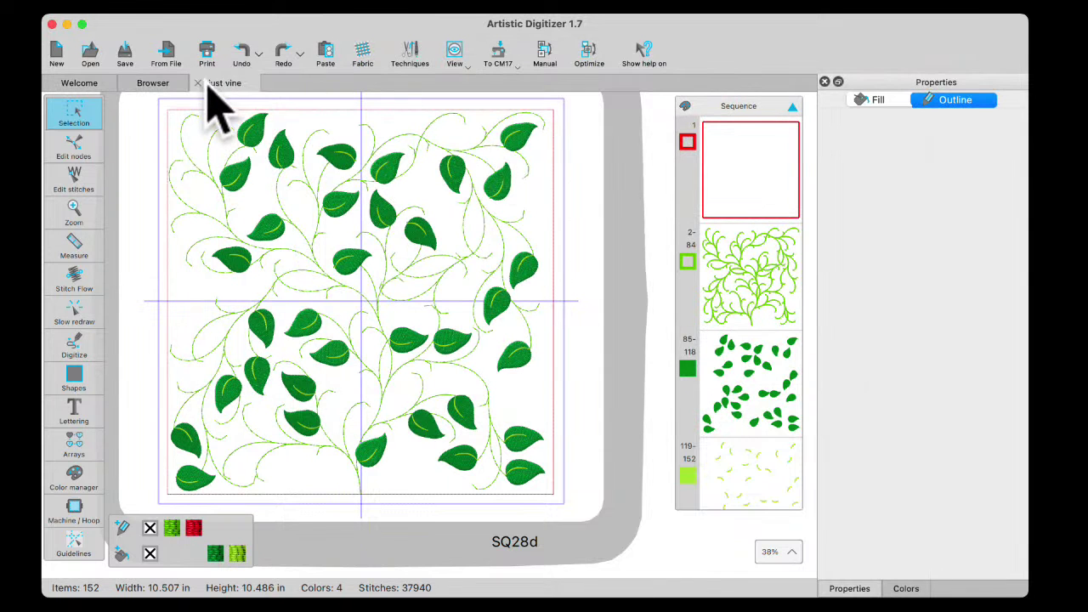
click(197, 84)
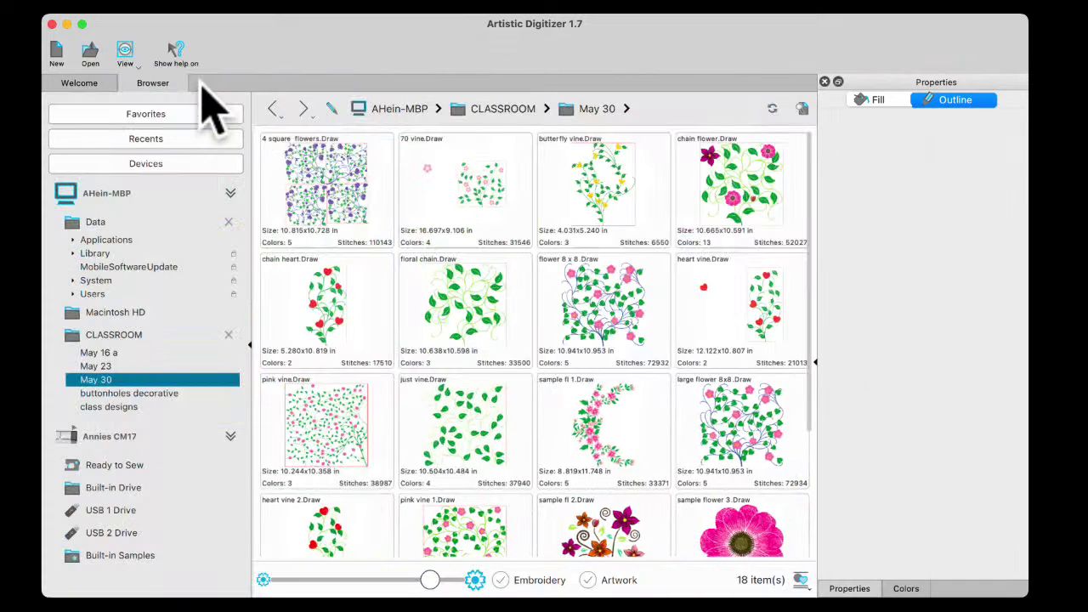
- Start a new design and change its hoop to the Janome CM17 SQ28d
click(56, 53)
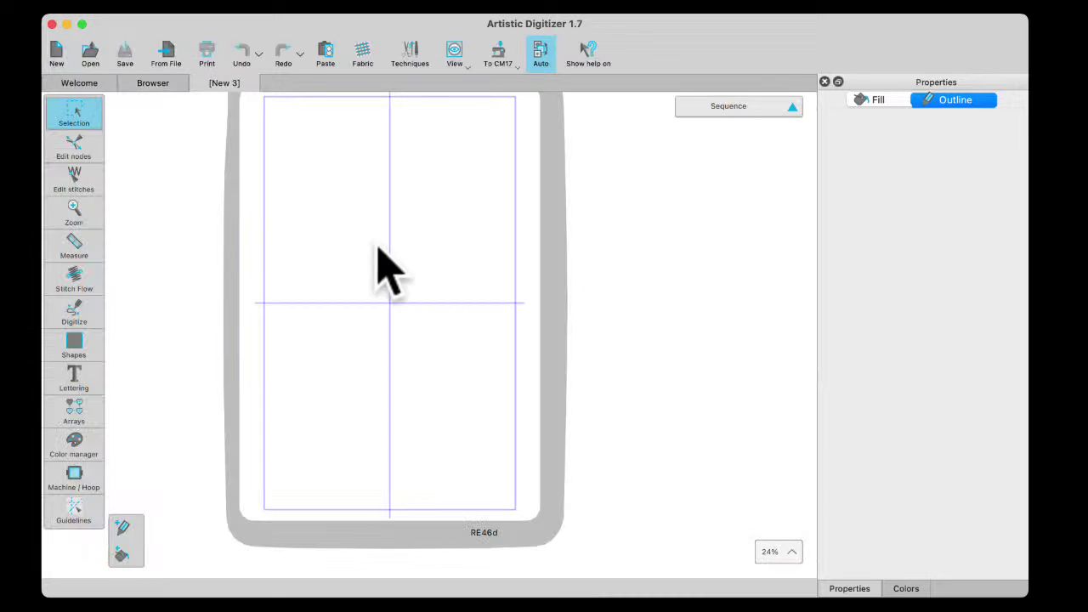
click(502, 51)
click(520, 97)
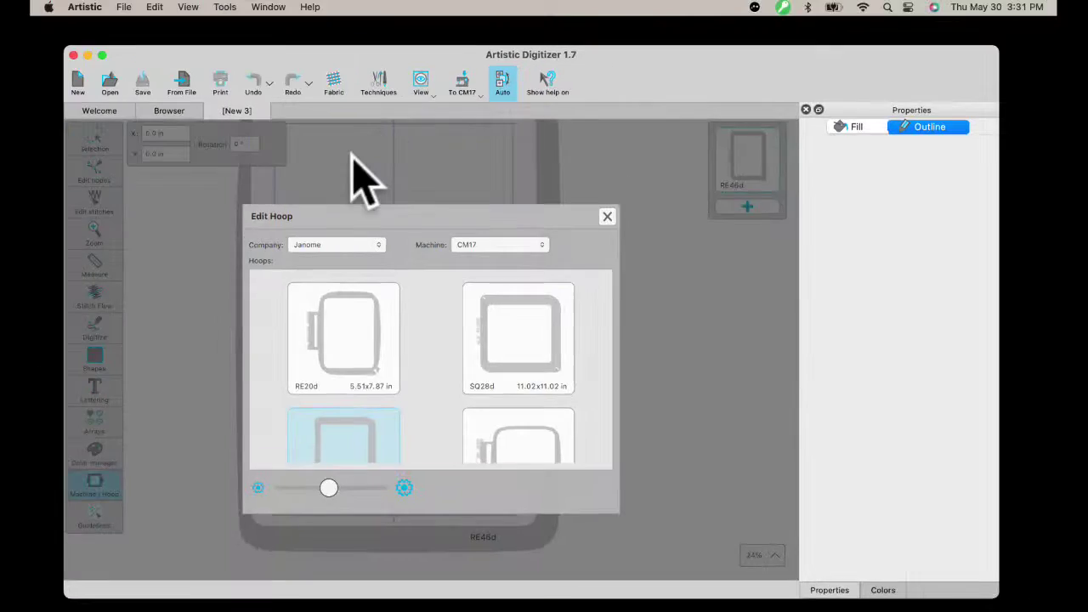
scroll(524, 340, down, 2)
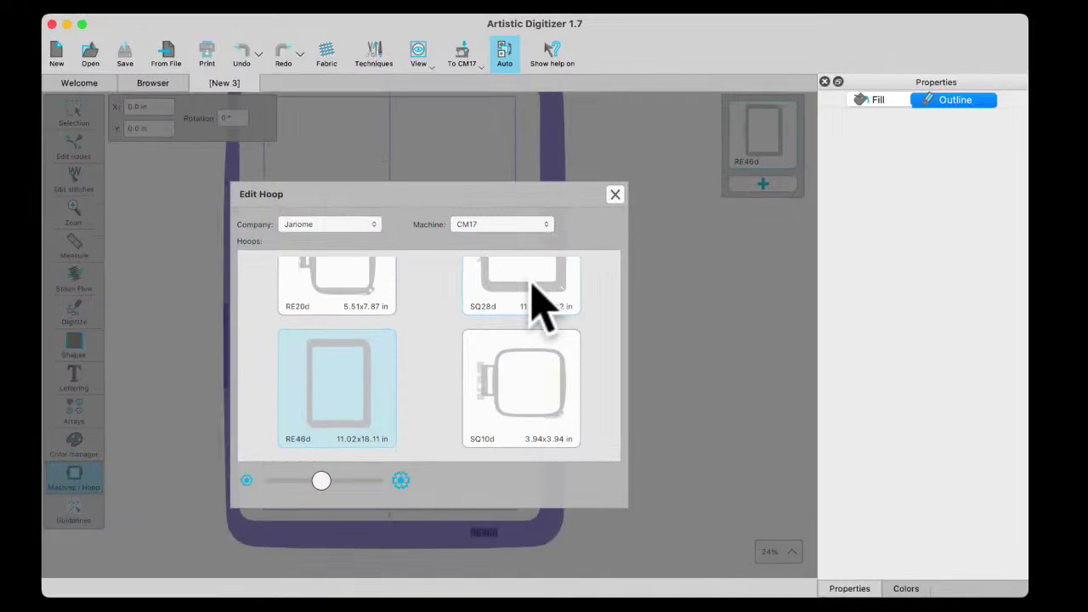
click(524, 303)
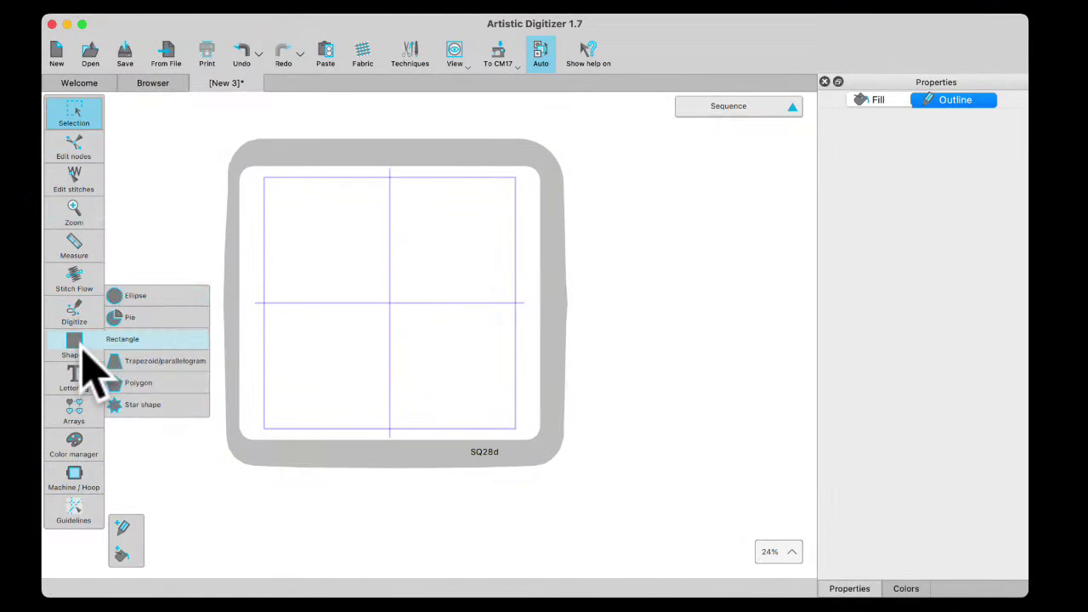
- Draw a rectangle about 5.2 by 10.7 in that fills the left half of the SQ28d hoop
click(79, 347)
drag(270, 180, 388, 424)
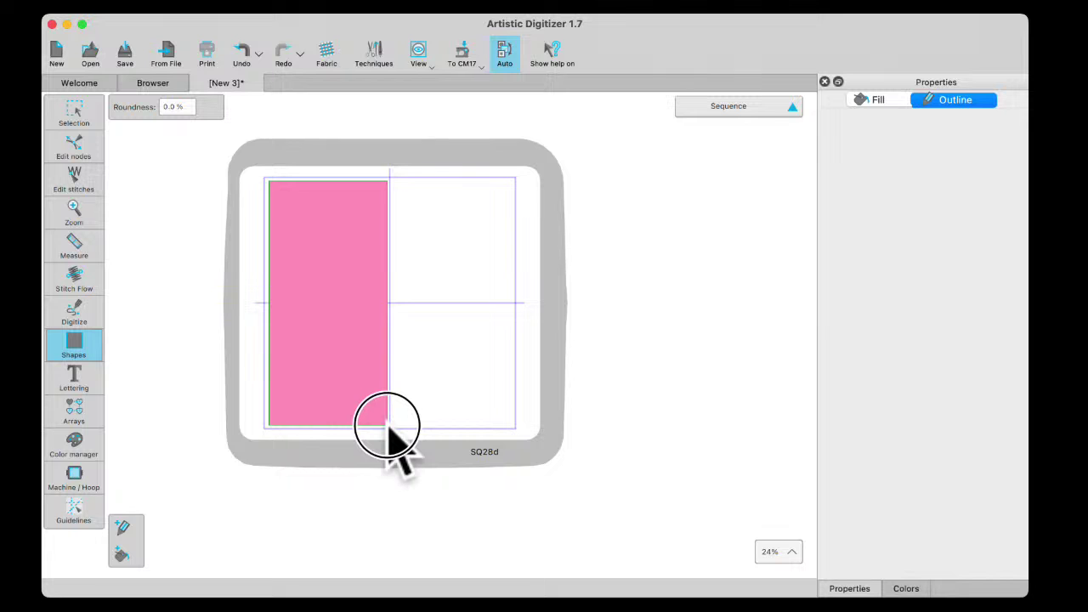
drag(388, 424, 388, 425)
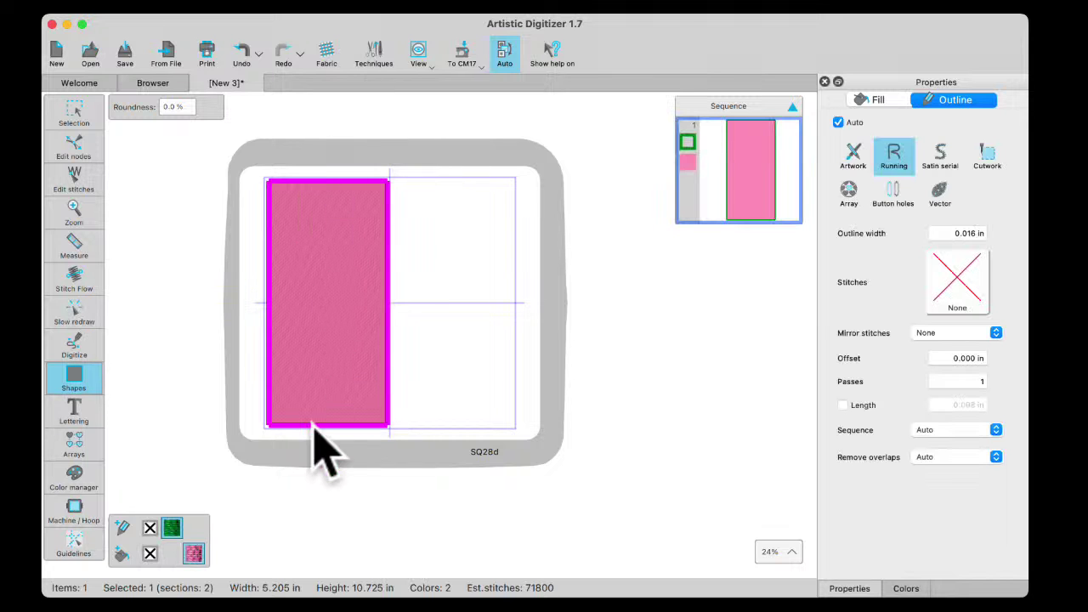
- Color the rectangle's fill 218 Yellow Green and its outline 202 Vermilion, and deselect it
click(906, 589)
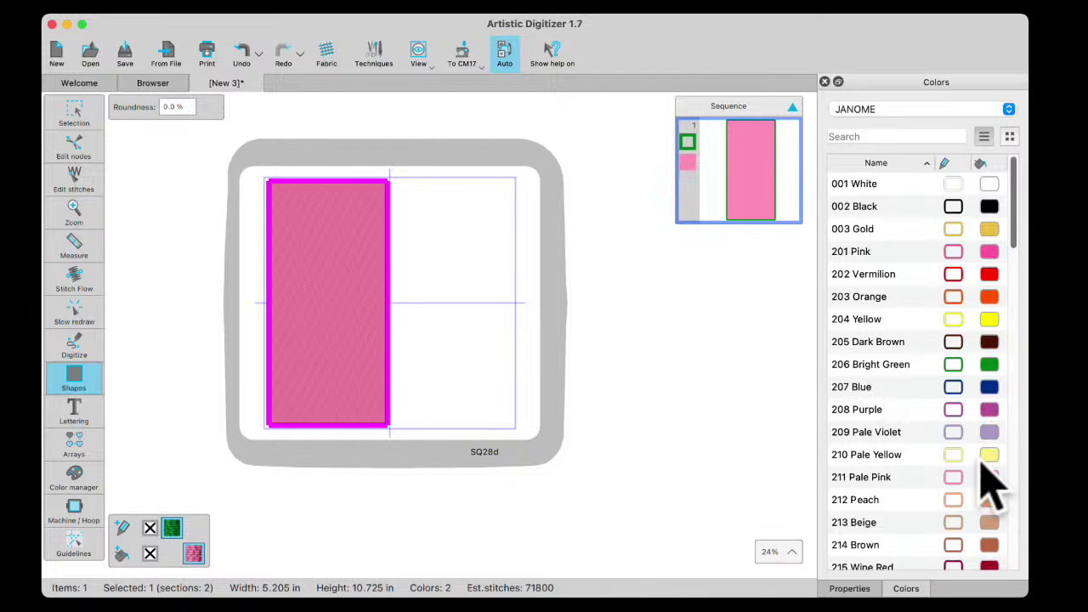
scroll(986, 476, down, 8)
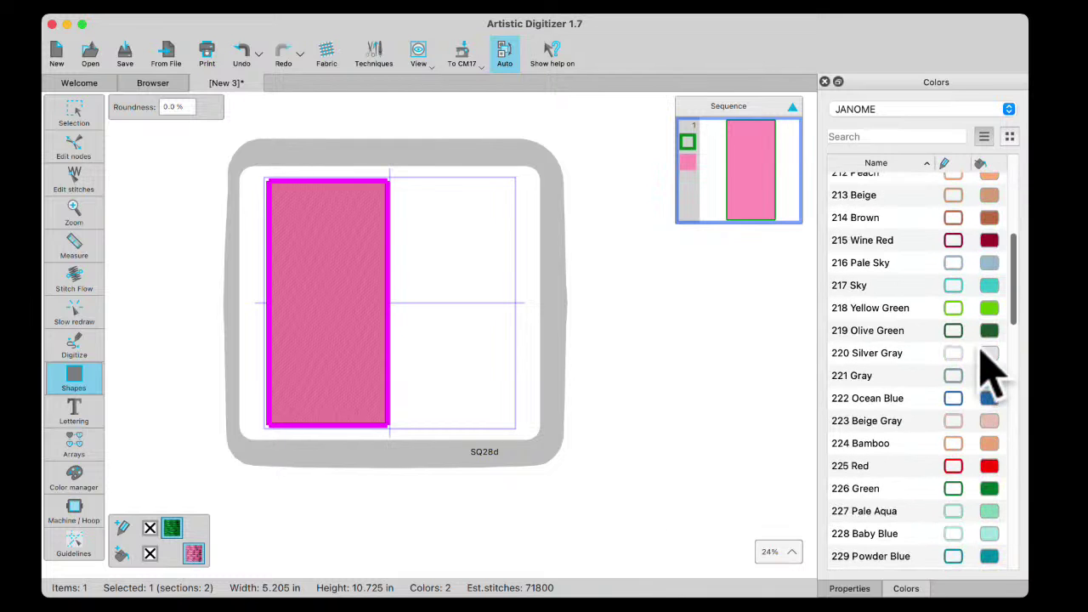
click(990, 307)
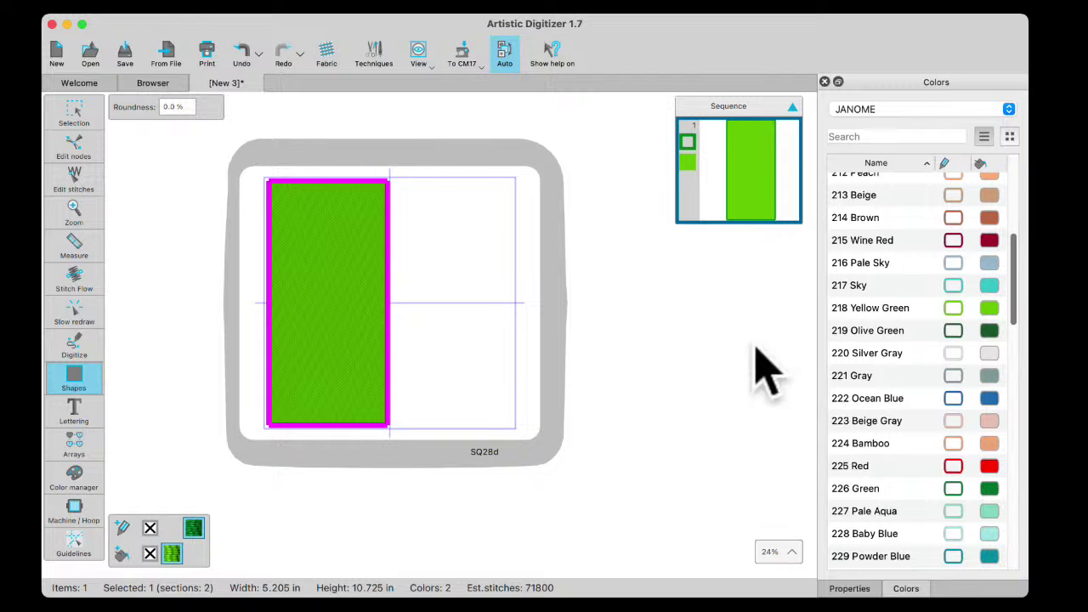
scroll(940, 274, up, 3)
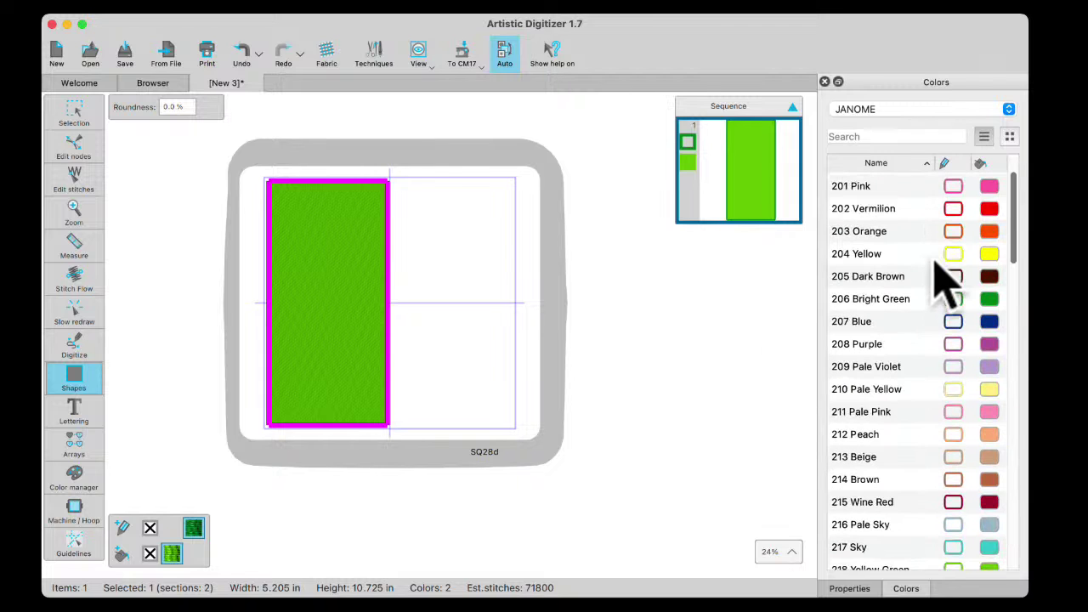
click(953, 209)
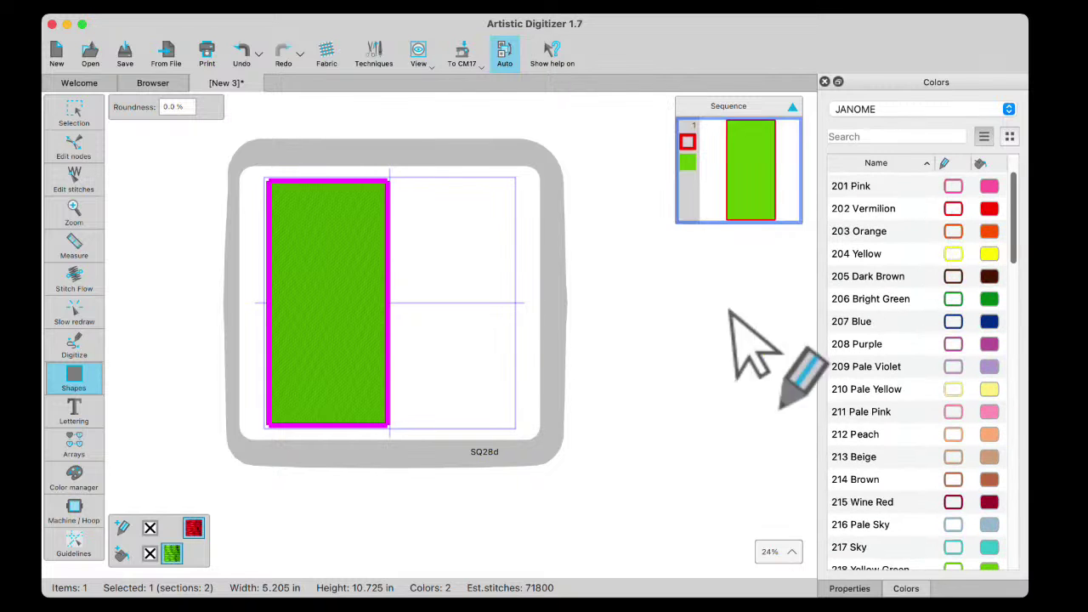
click(81, 119)
click(190, 316)
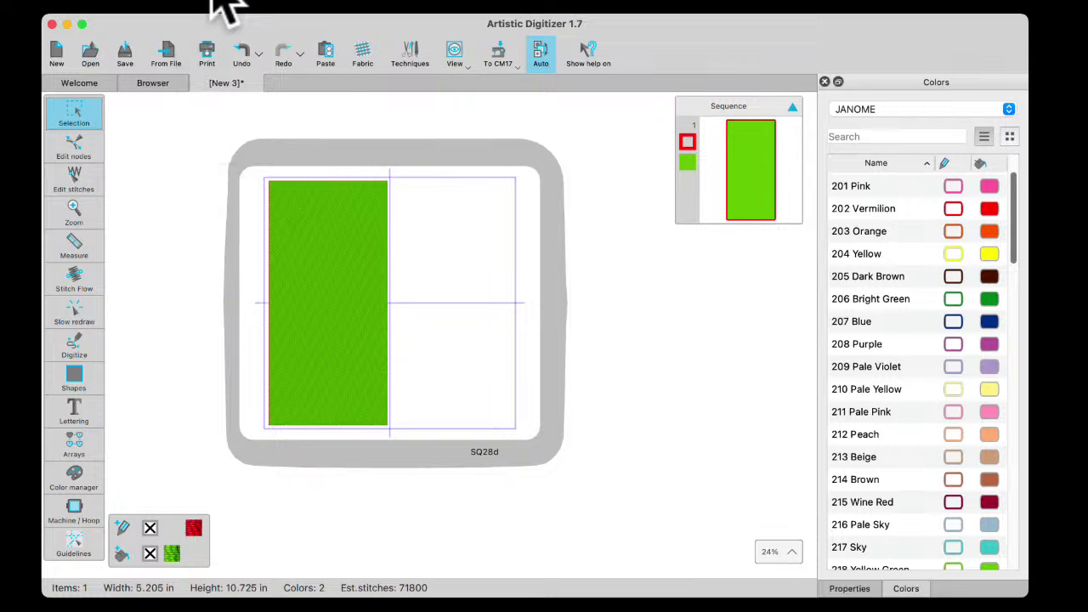
- Browse the Zapf Dingbats symbols available for insertion without inserting any
click(219, 2)
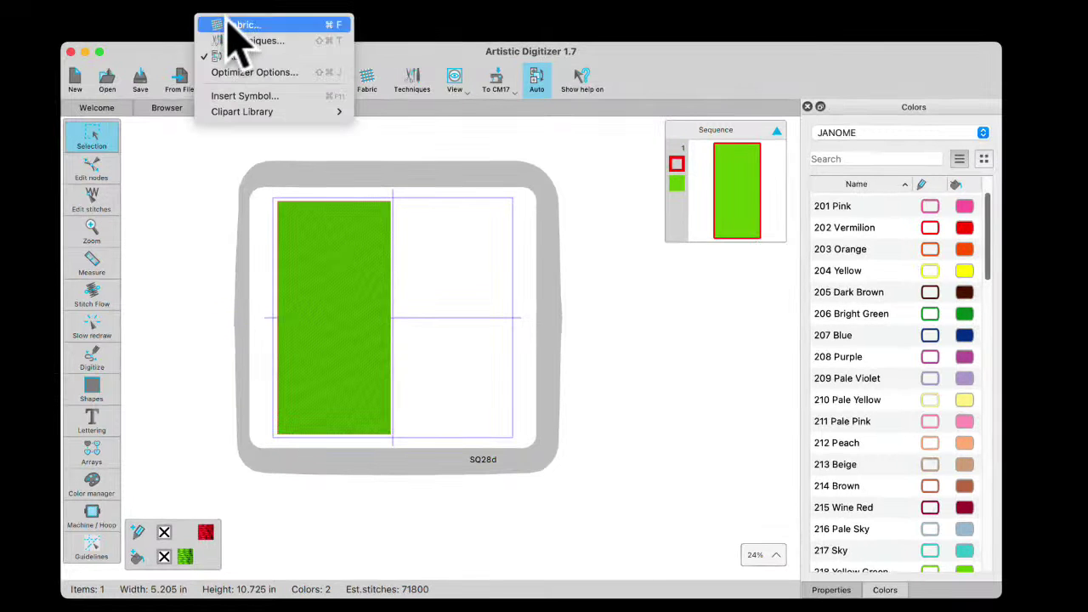
click(244, 97)
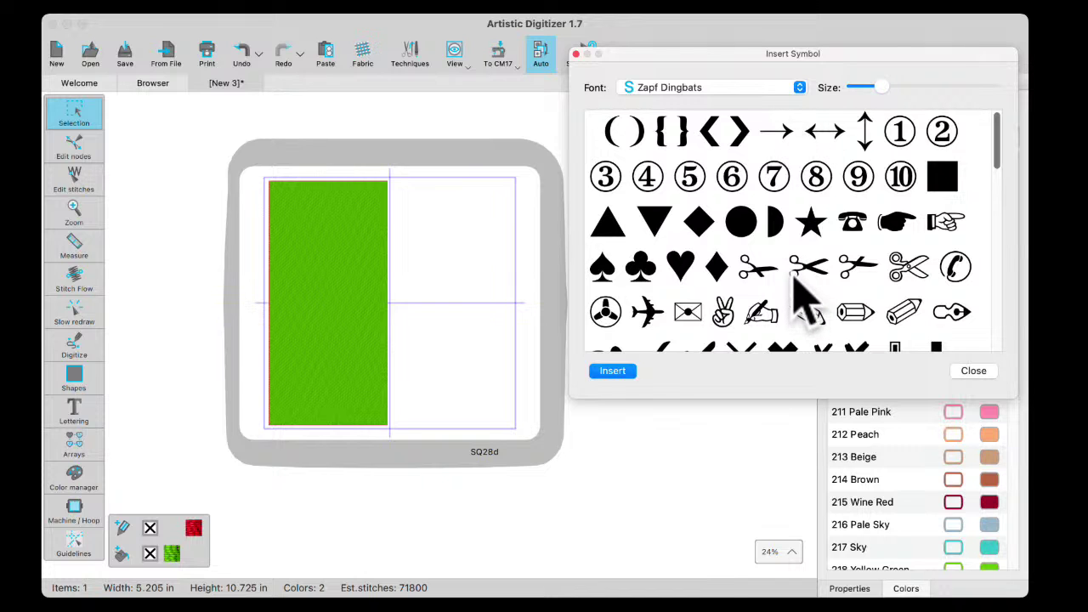
scroll(803, 294, down, 3)
scroll(804, 294, down, 5)
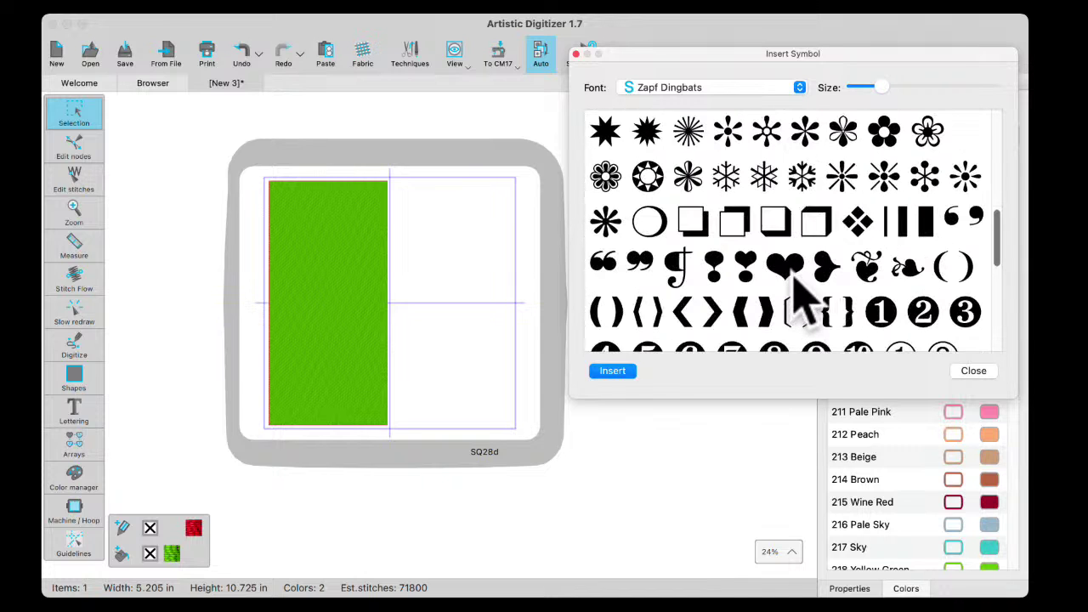
scroll(803, 294, down, 10)
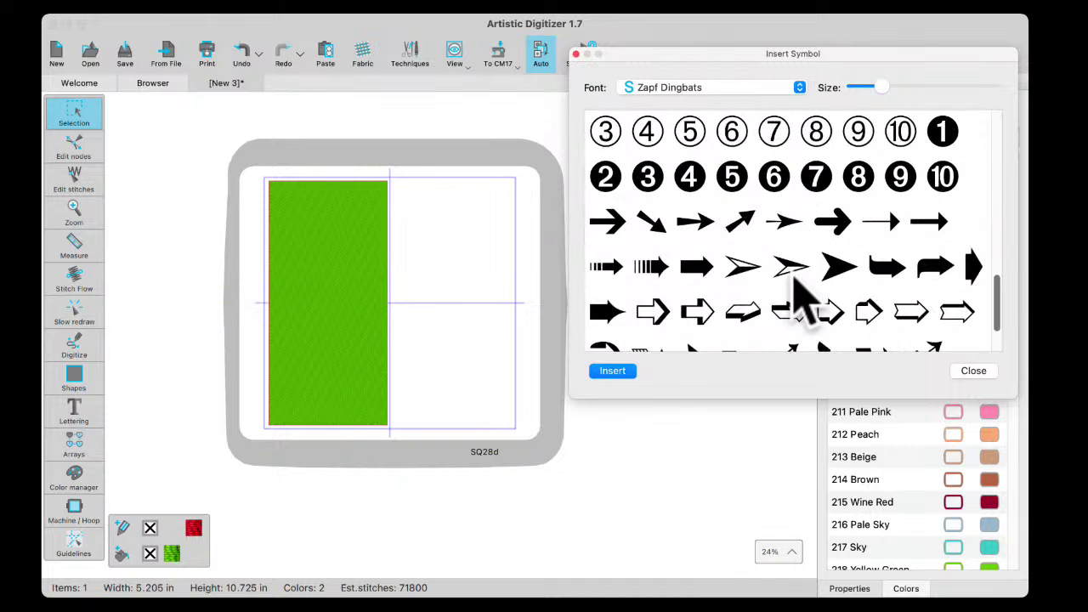
scroll(799, 293, up, 15)
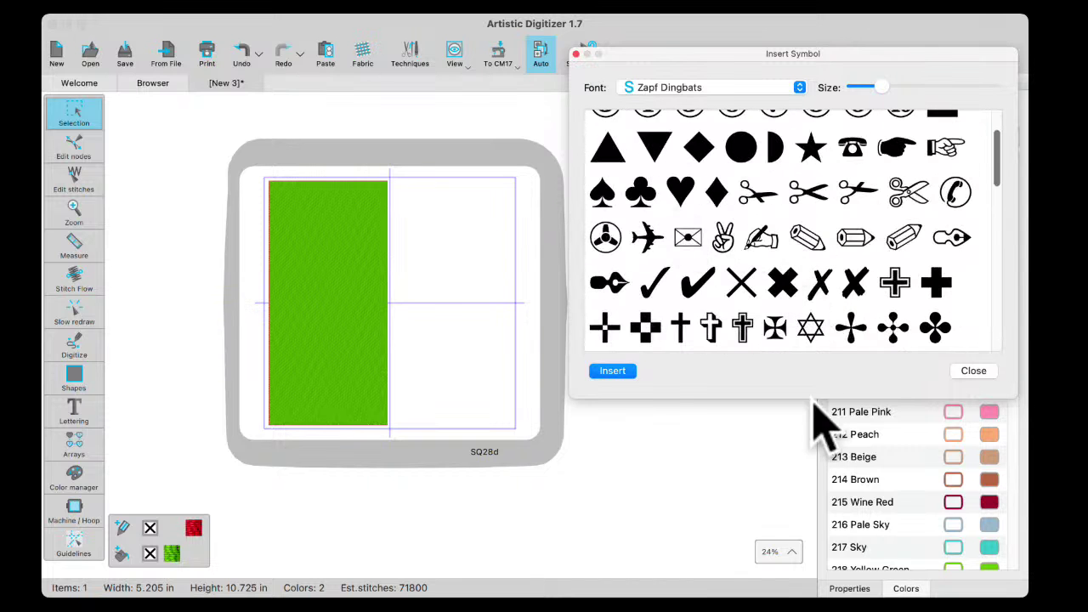
click(976, 372)
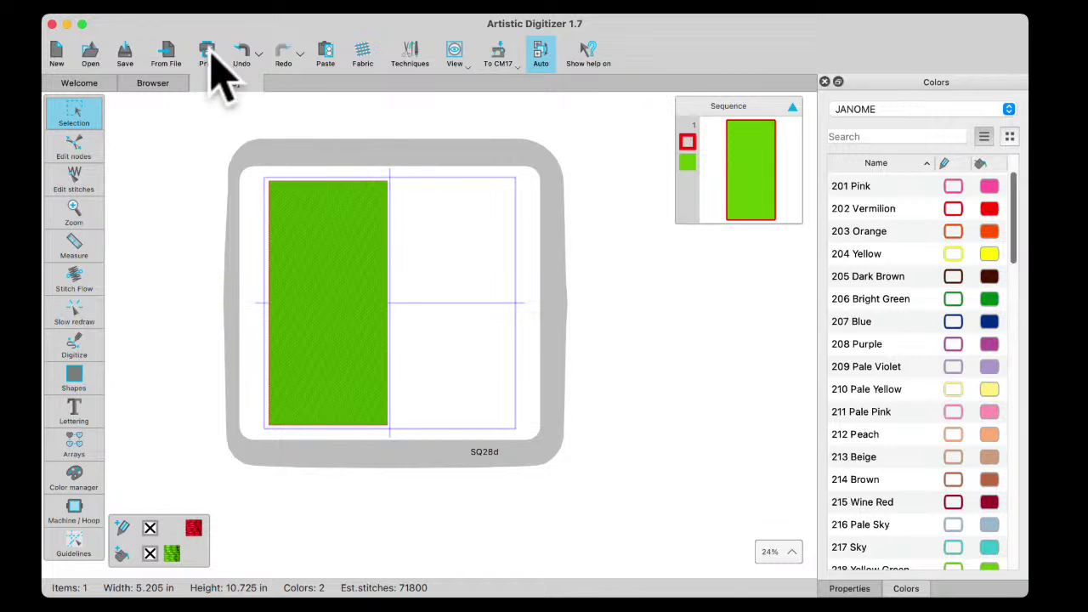
- Insert the heart2 artwork from the Clipart Library at about 1.3 by 1.2 in, in the empty upper-right quarter of the hoop
click(212, 2)
mouse_move(238, 112)
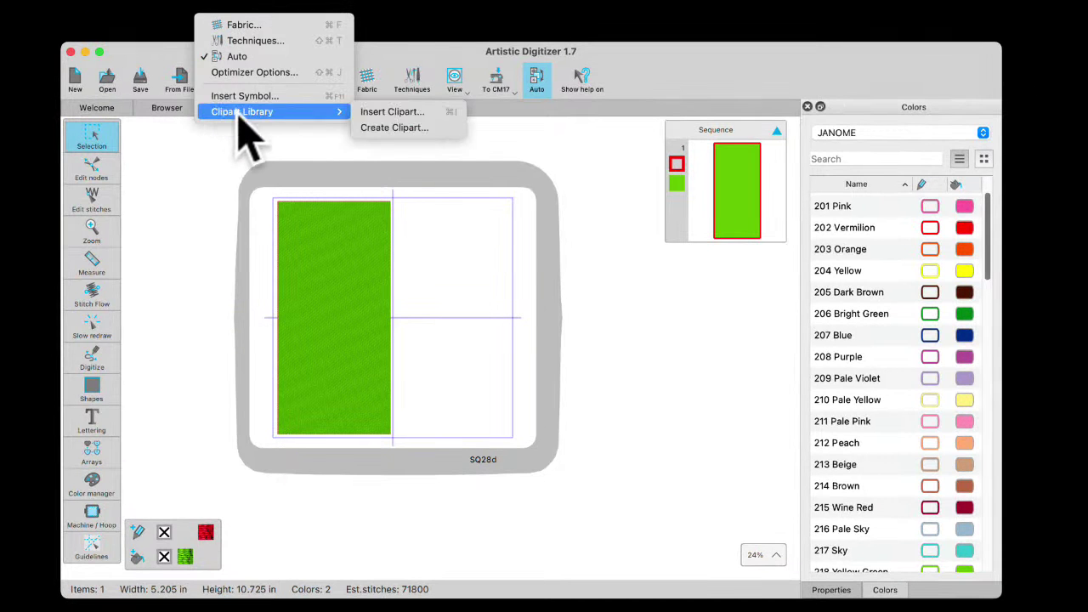
click(386, 112)
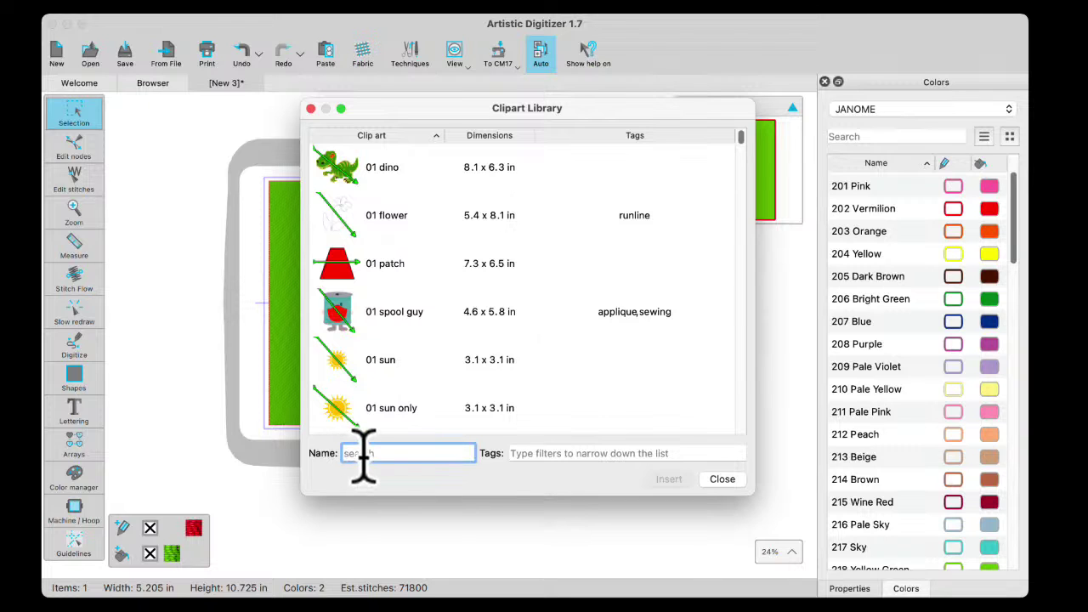
text(he)
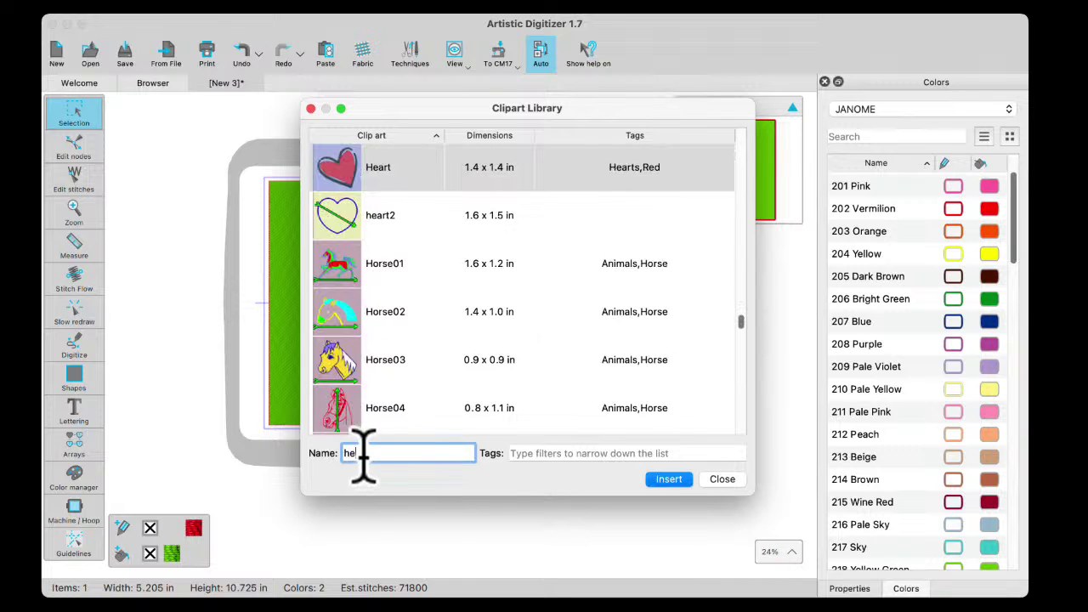
click(355, 219)
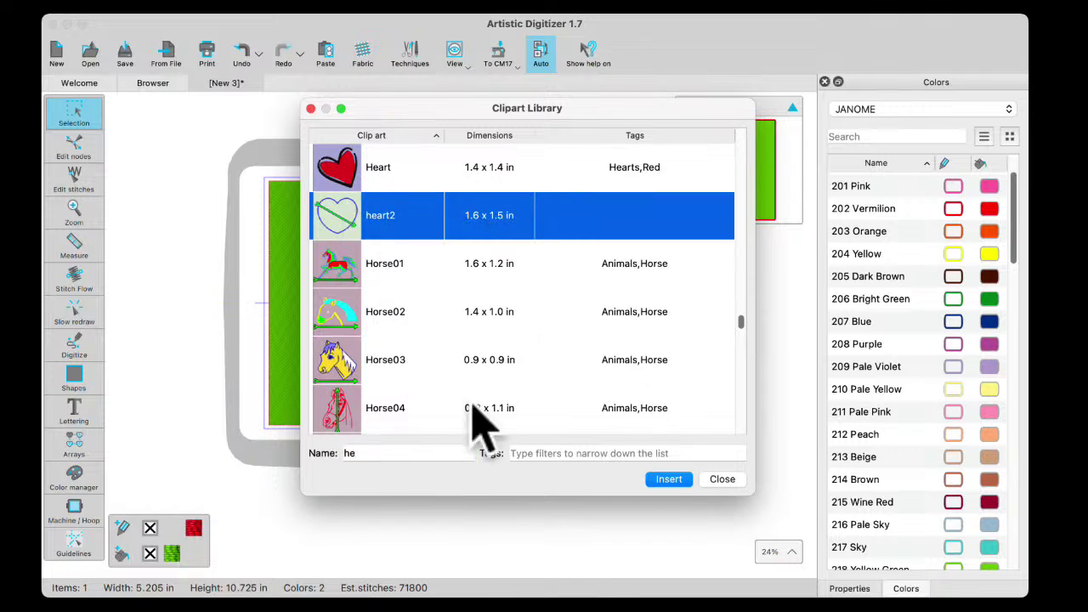
click(675, 479)
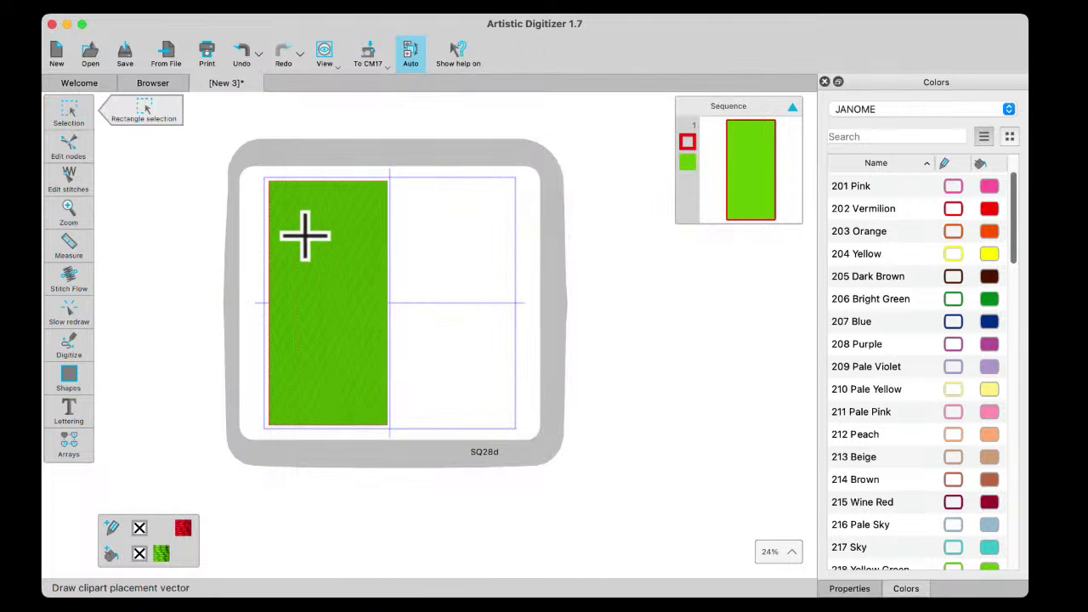
mouse_move(445, 237)
mouse_down()
mouse_move(454, 246)
mouse_move(465, 231)
mouse_up()
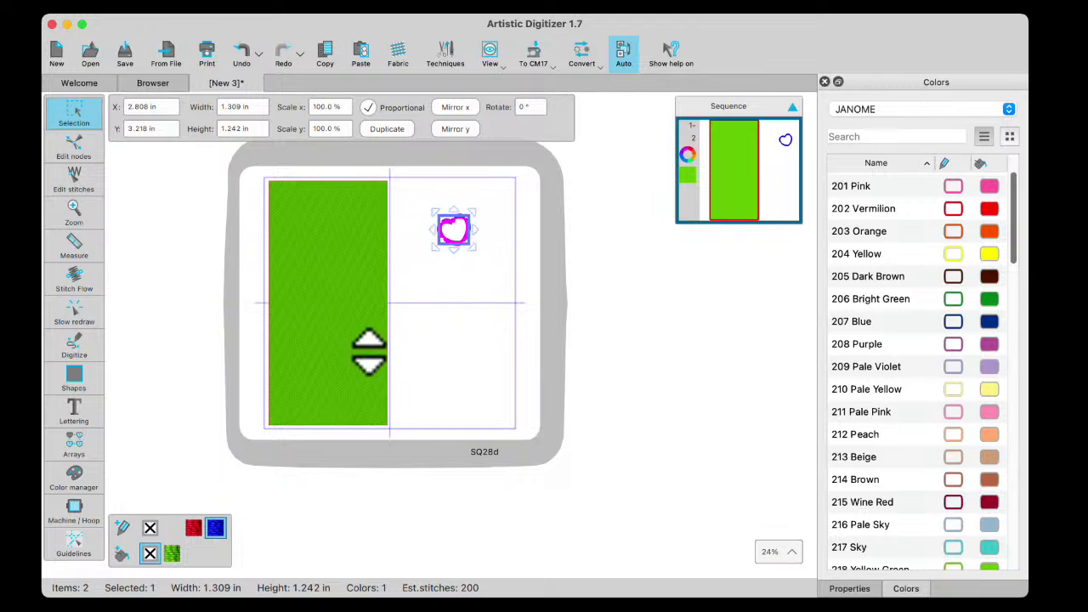
- Give the heart a red fill and remove its blue outline
click(195, 554)
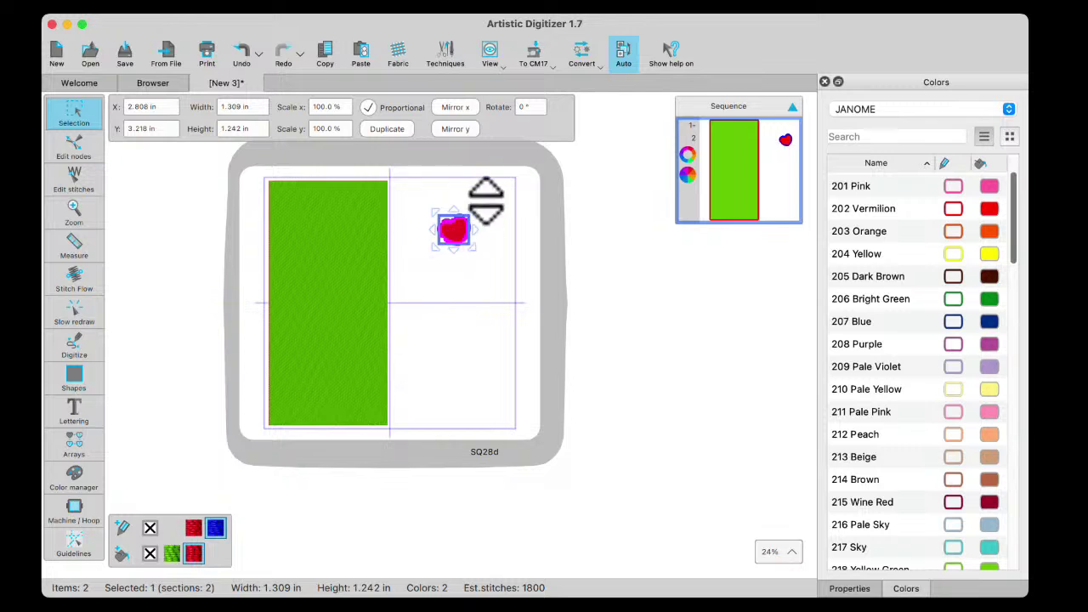
click(149, 528)
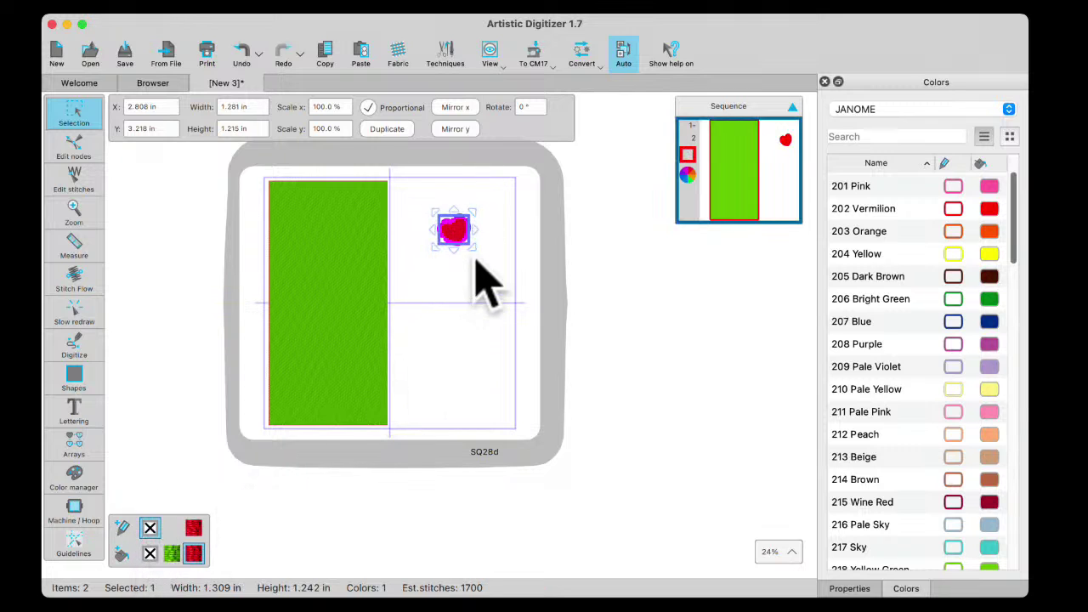
scroll(459, 250, up, 3)
scroll(459, 250, up, 2)
right_click(450, 247)
click(455, 215)
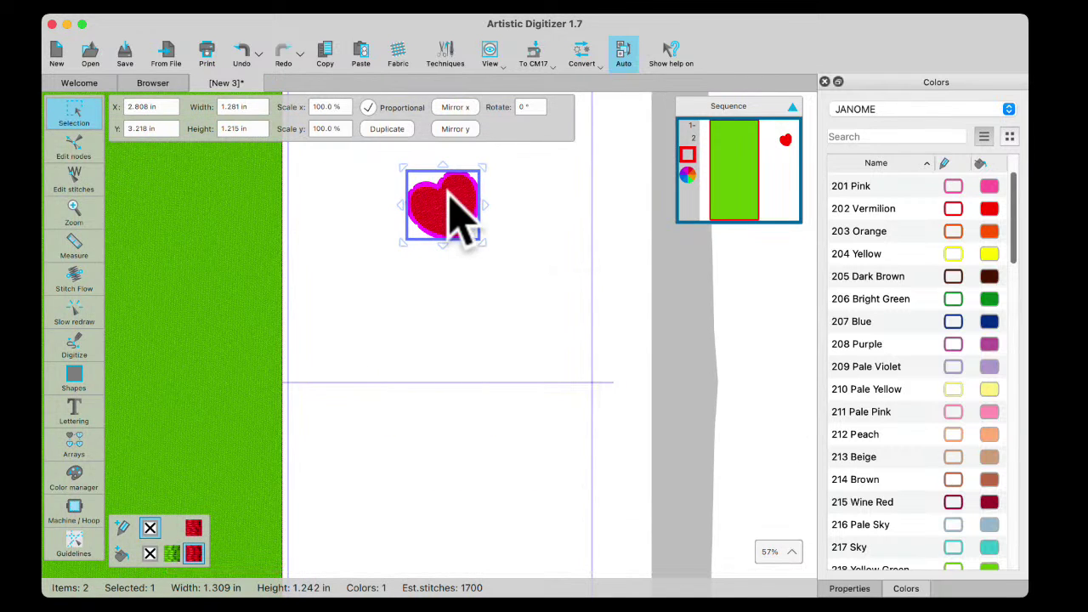
- Change the heart's fill to Satin with the Wide Satin pattern
click(850, 588)
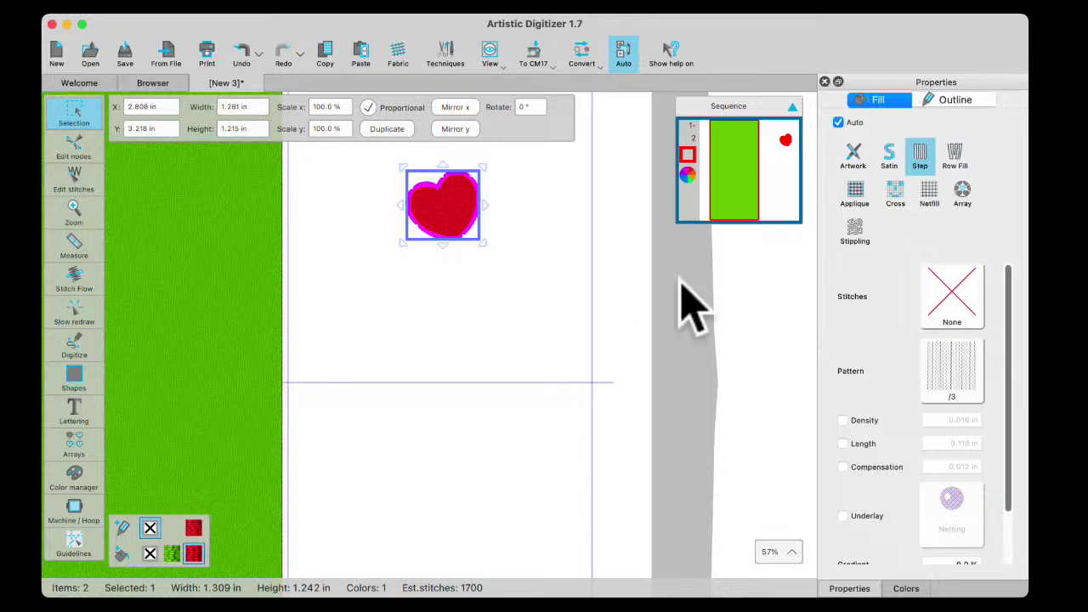
click(890, 155)
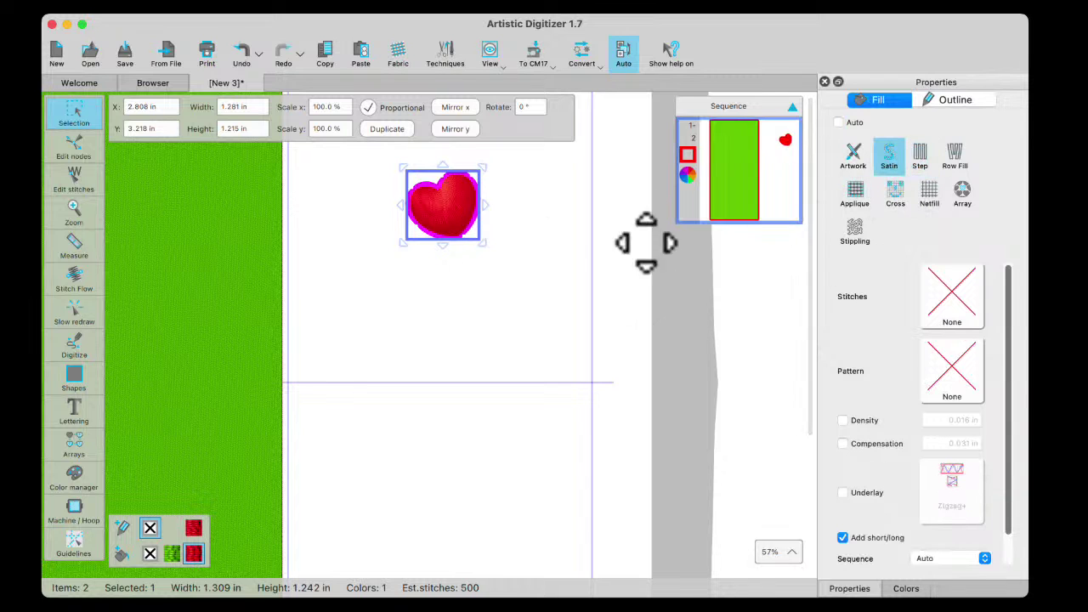
click(956, 378)
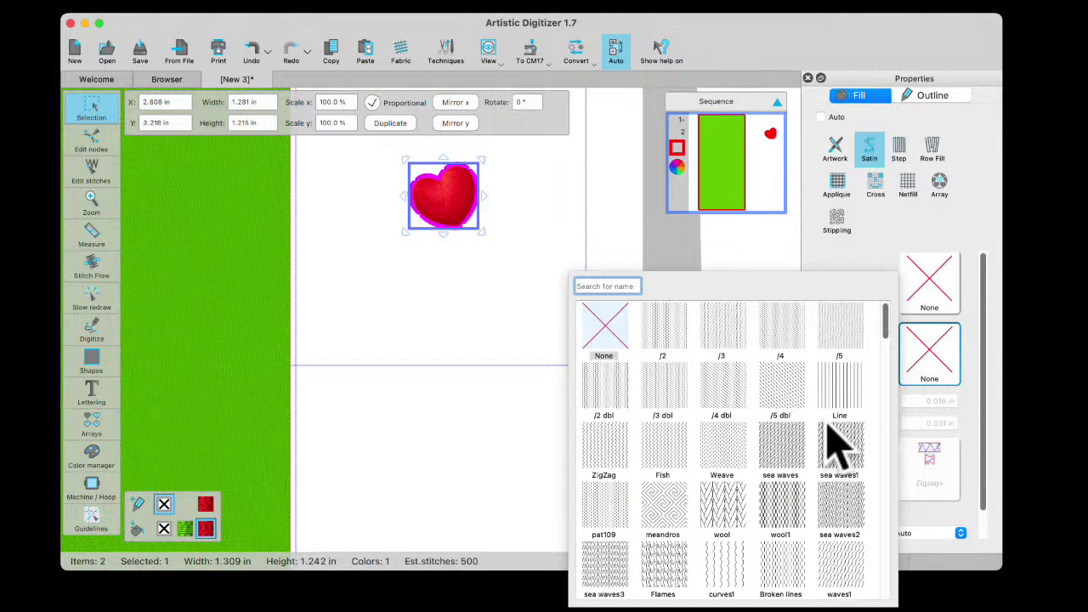
scroll(901, 442, down, 10)
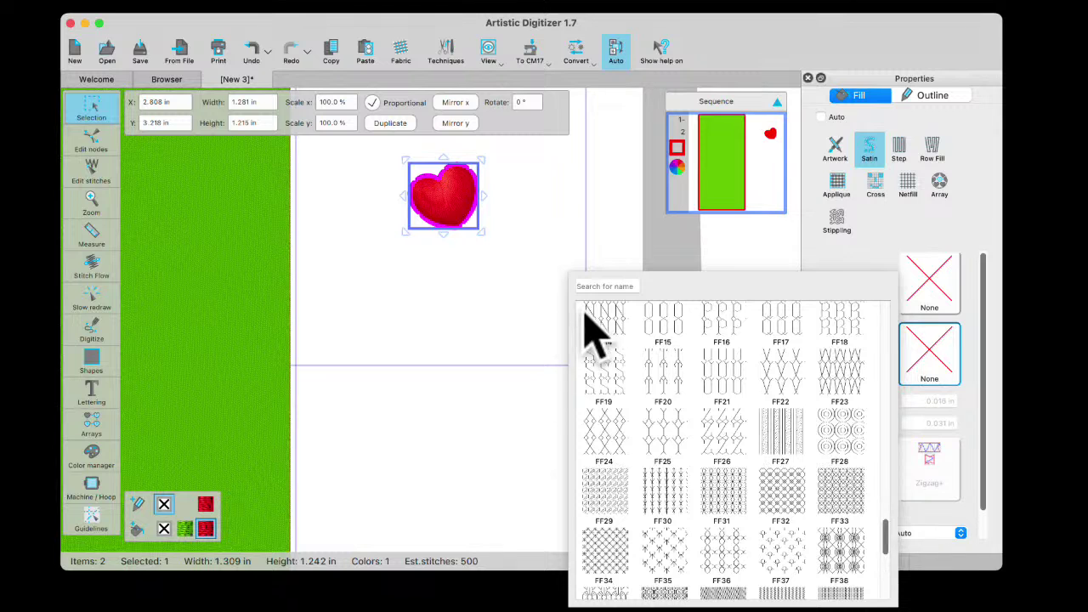
text(w)
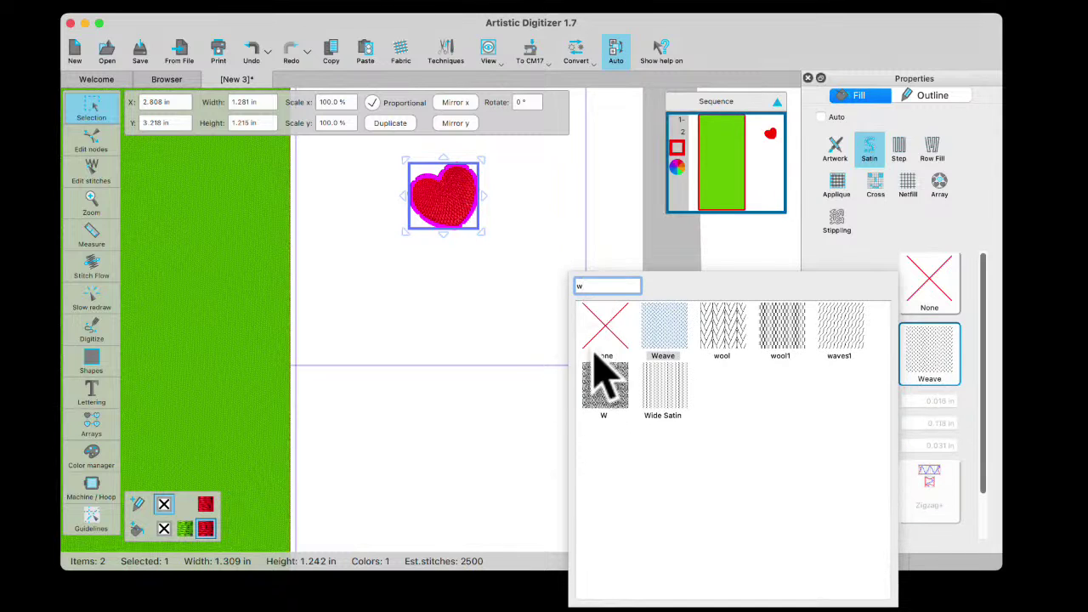
click(660, 408)
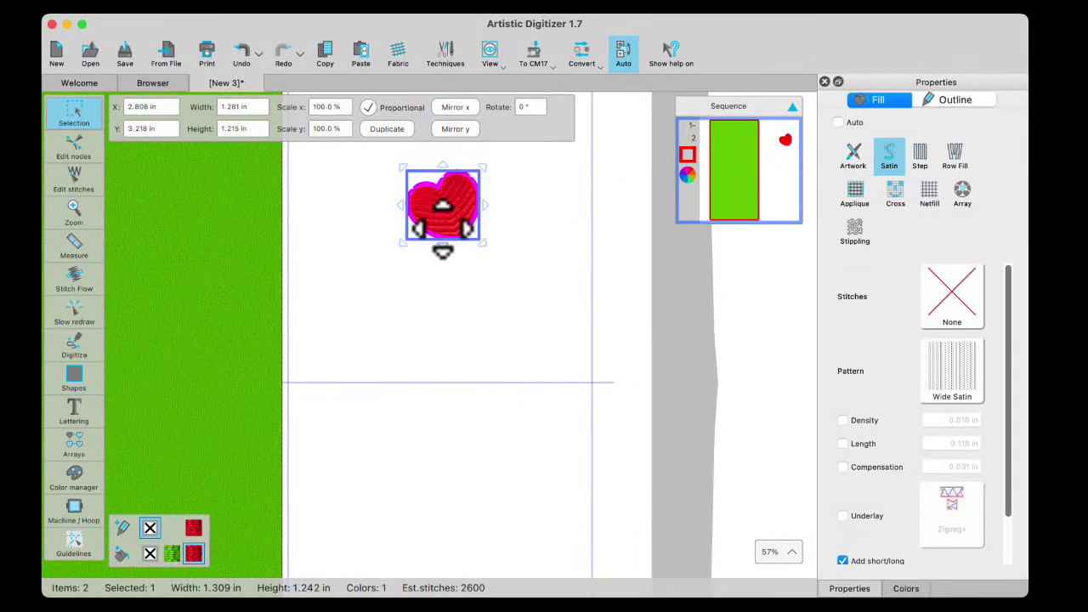
scroll(442, 221, down, 5)
scroll(437, 218, up, 6)
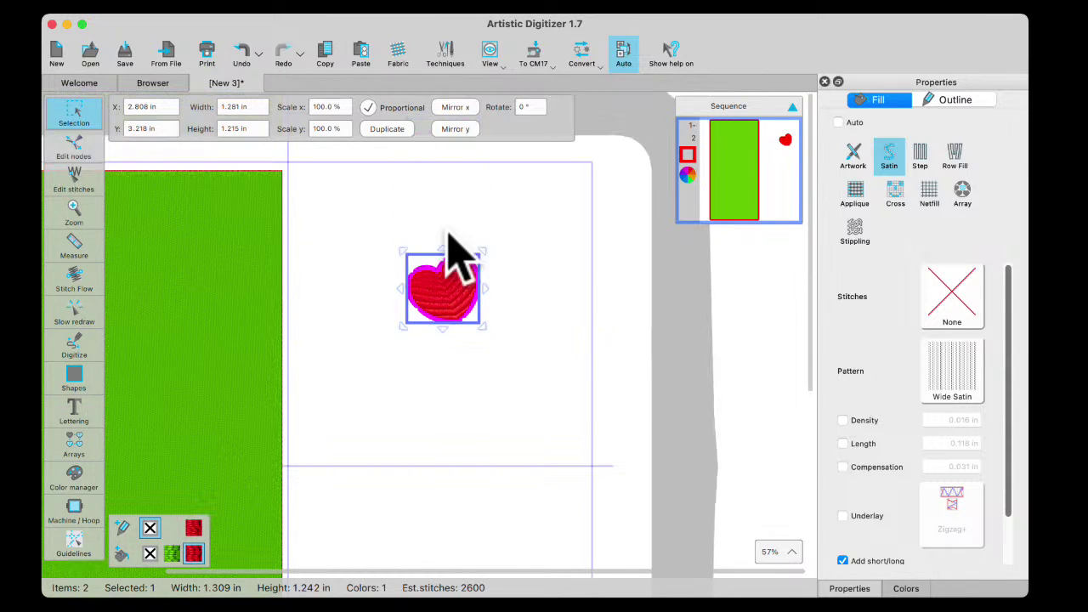
scroll(452, 260, up, 5)
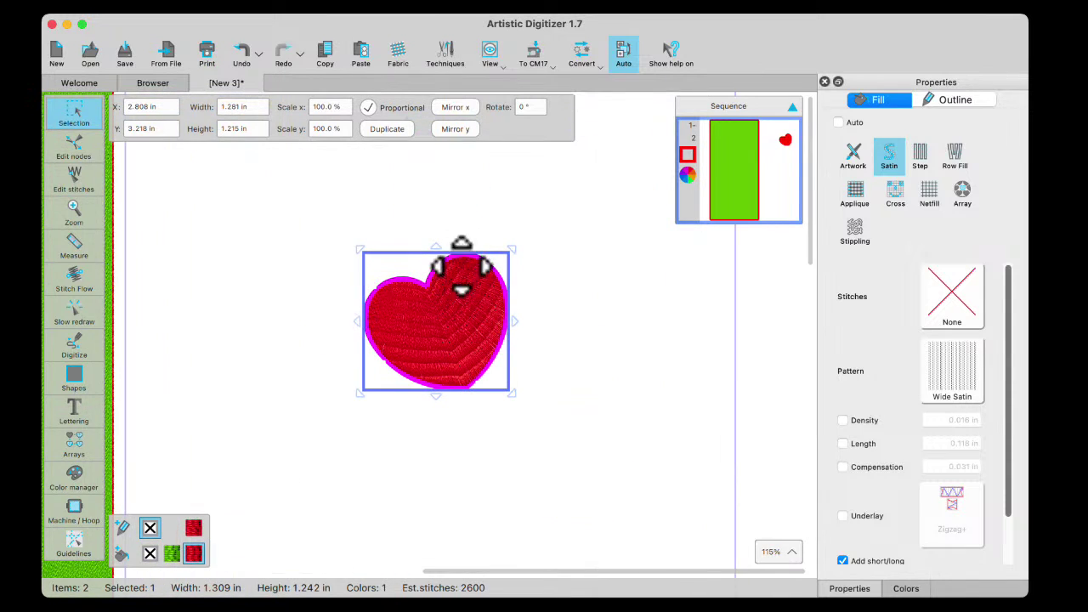
right_click(423, 417)
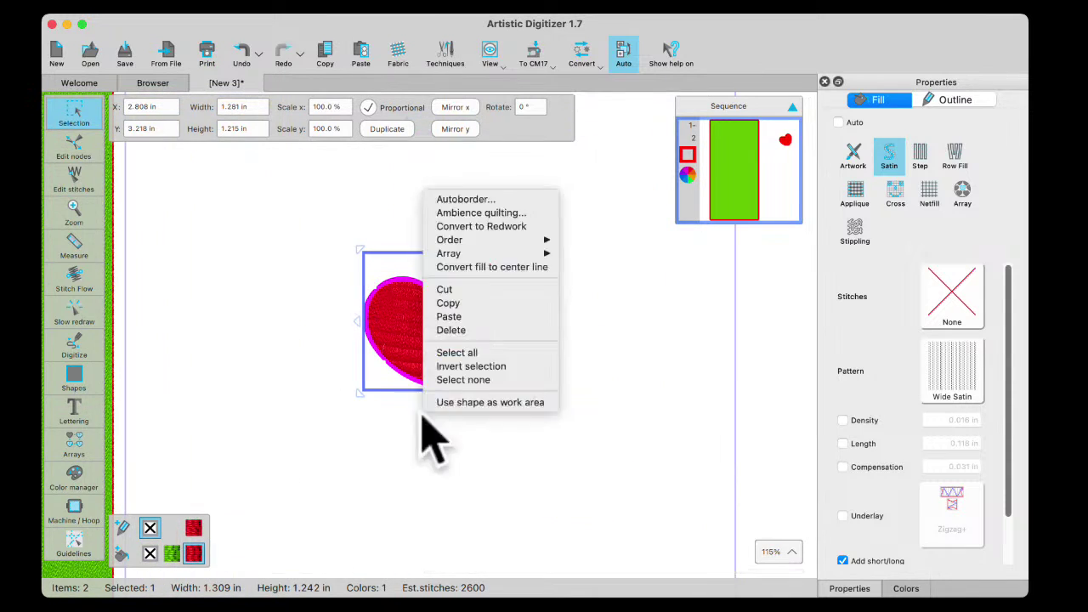
click(328, 321)
scroll(425, 318, down, 8)
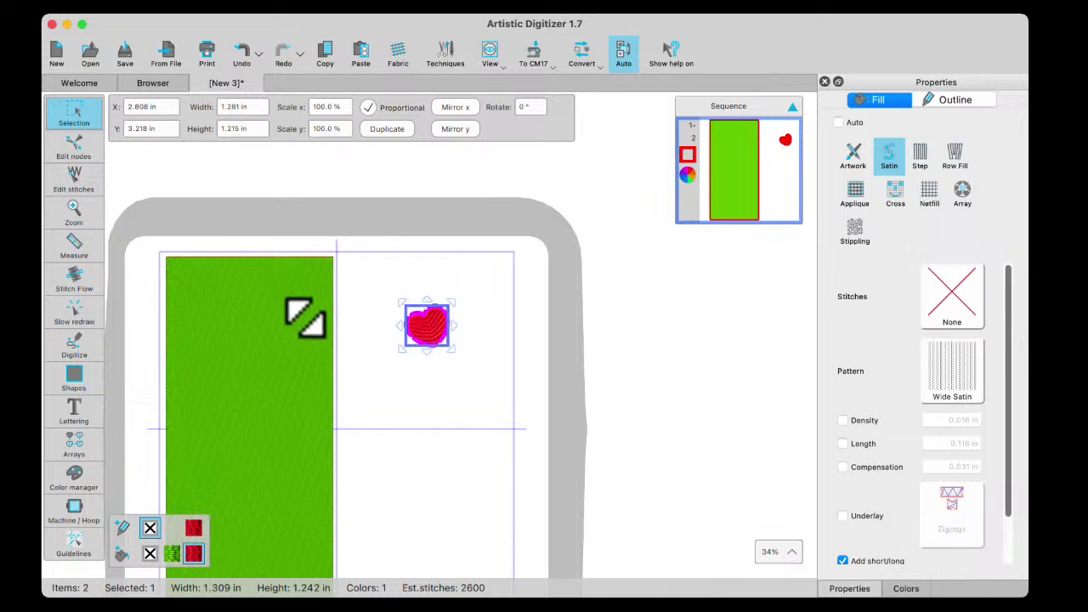
shift+click(242, 323)
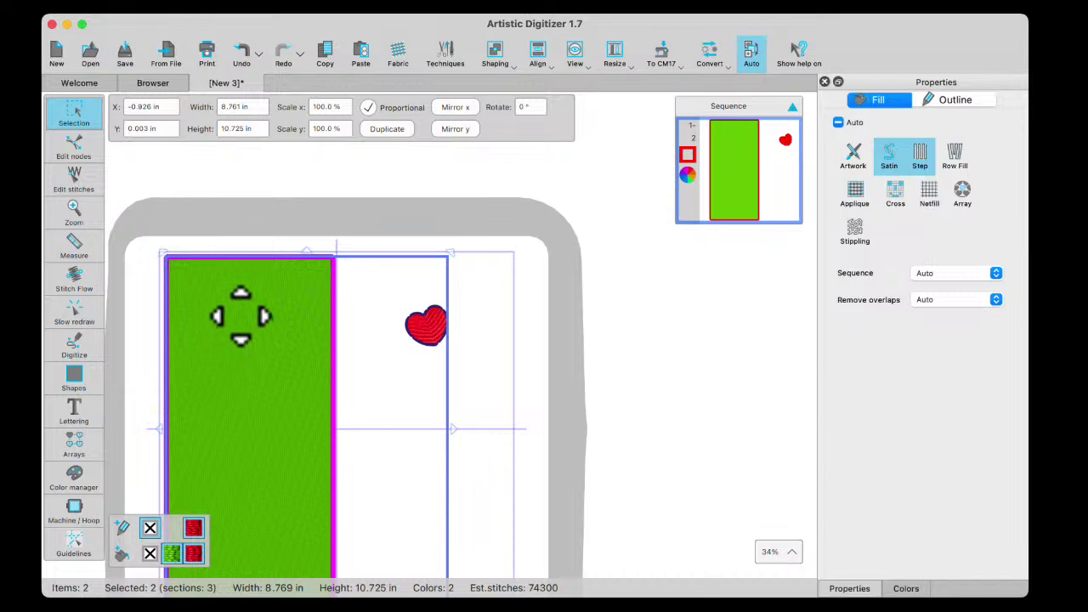
right_click(241, 319)
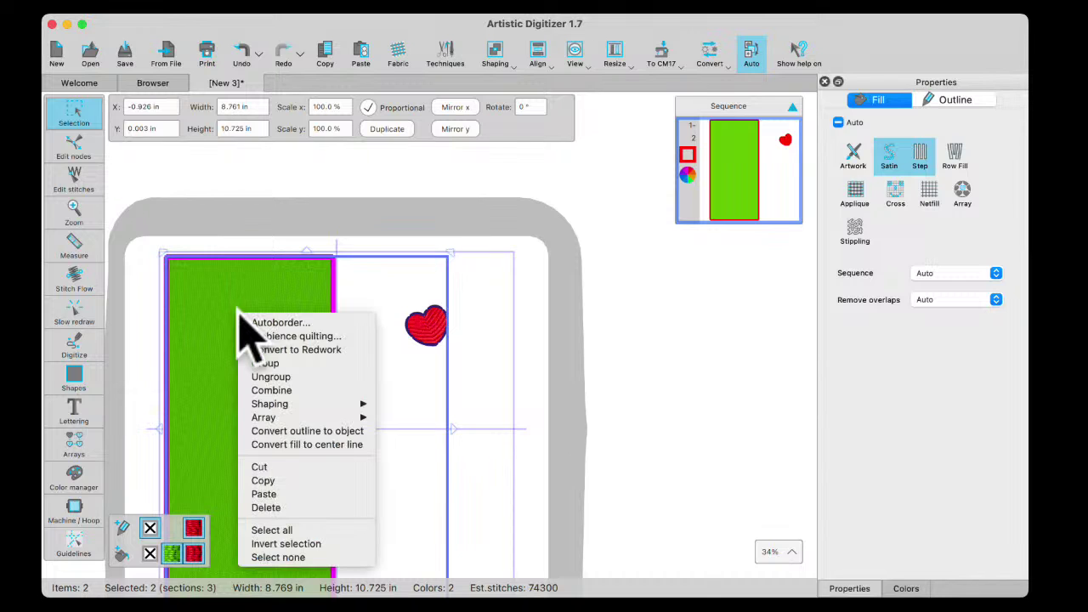
mouse_move(266, 418)
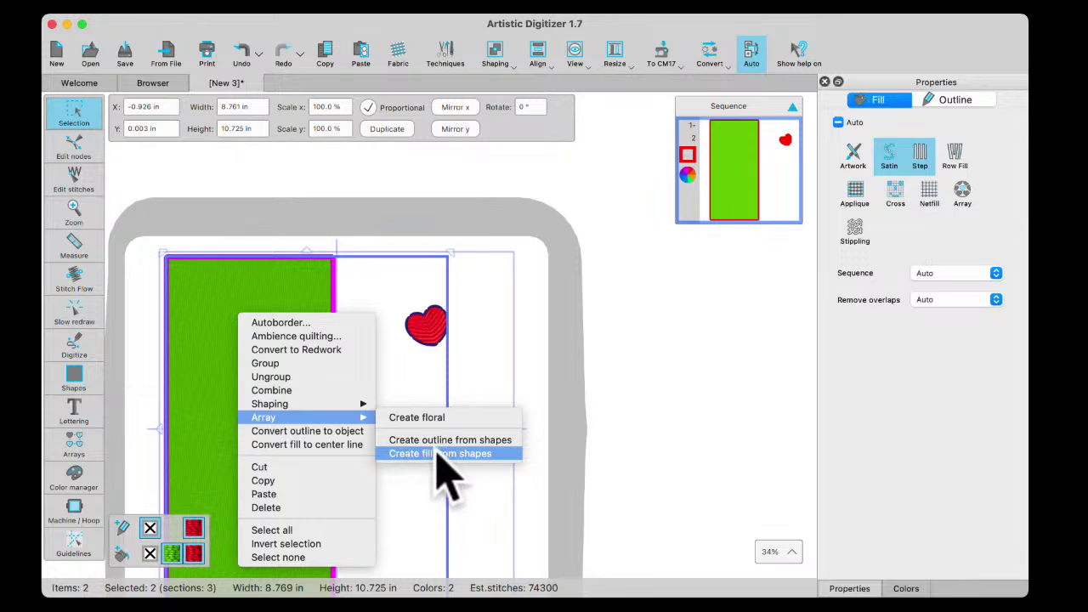
key(Escape)
click(485, 303)
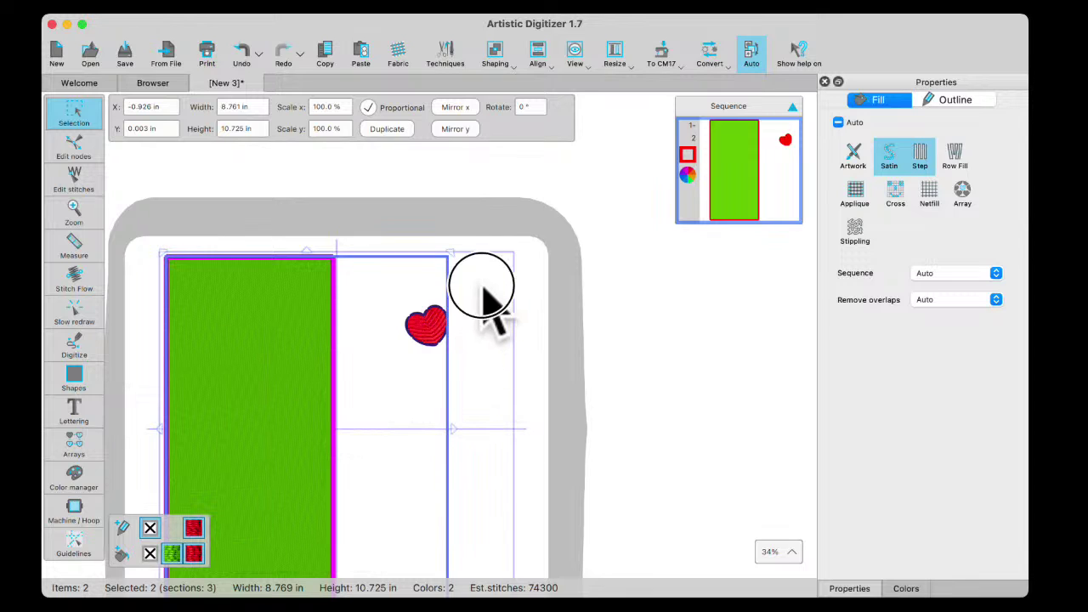
- Fill the rectangle with an array made from the heart and set the array's fill type to Floral vine
click(429, 328)
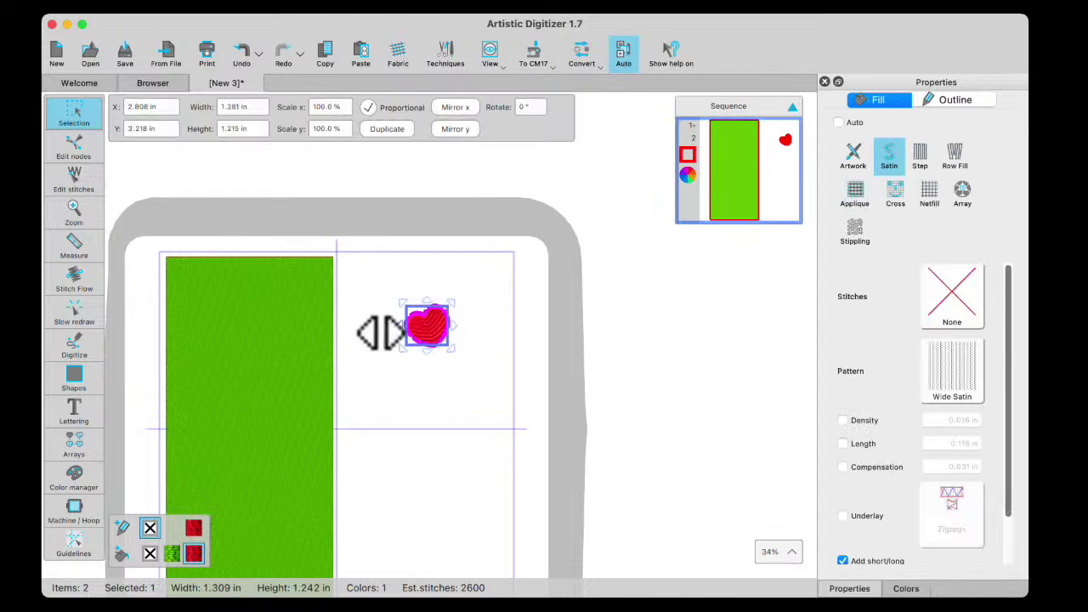
shift+click(308, 353)
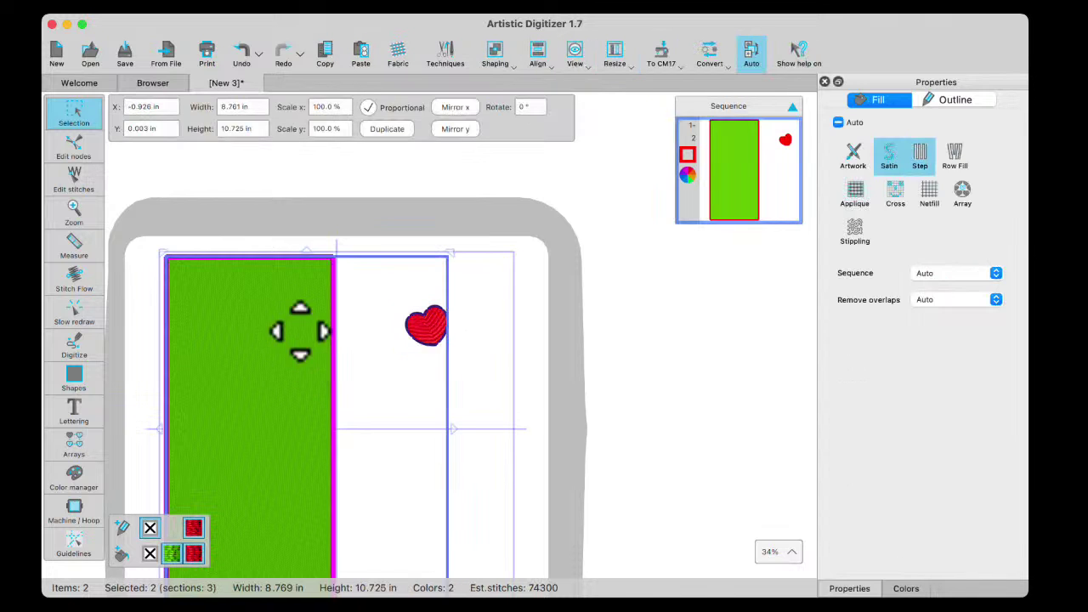
click(962, 192)
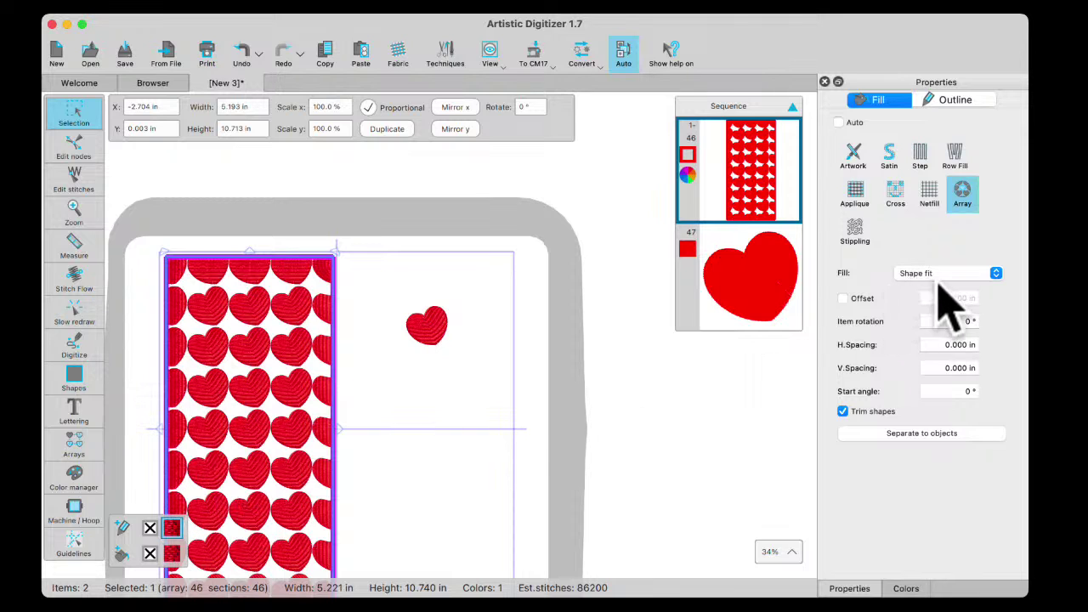
click(996, 274)
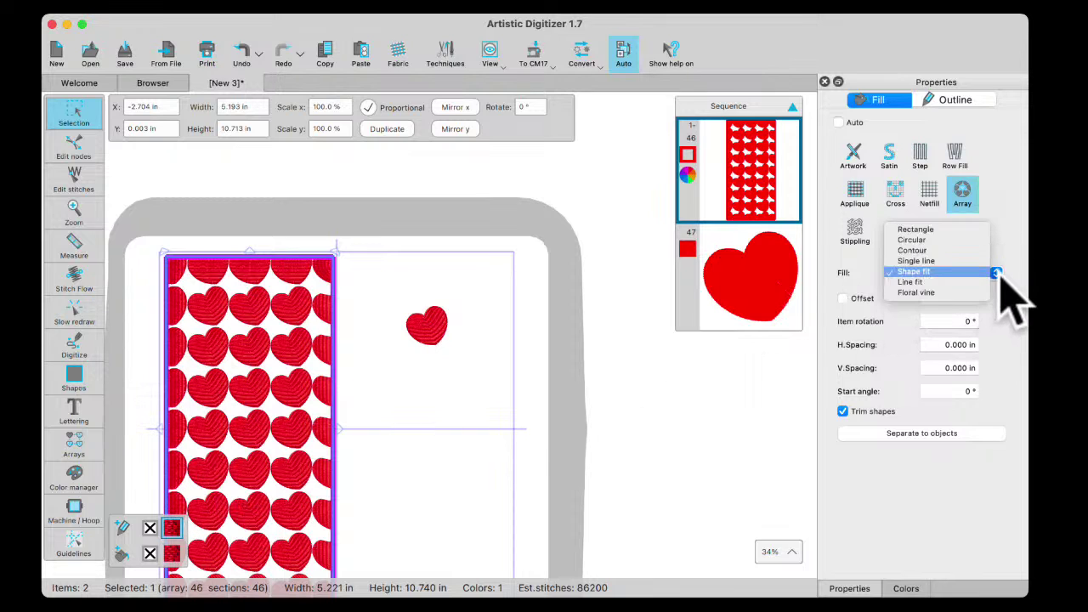
click(943, 294)
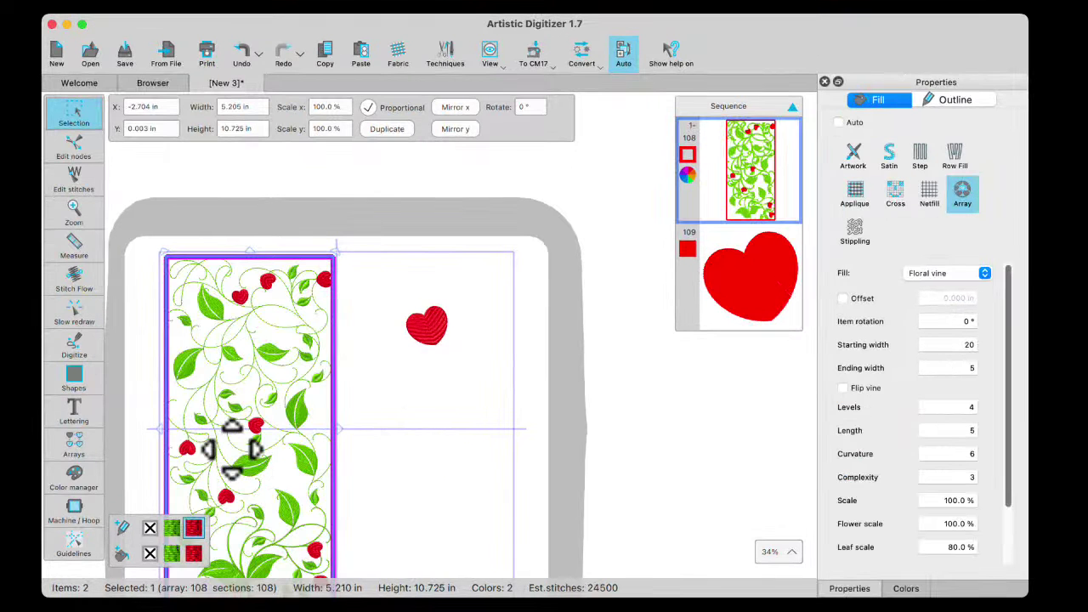
scroll(247, 448, up, 3)
scroll(258, 431, up, 3)
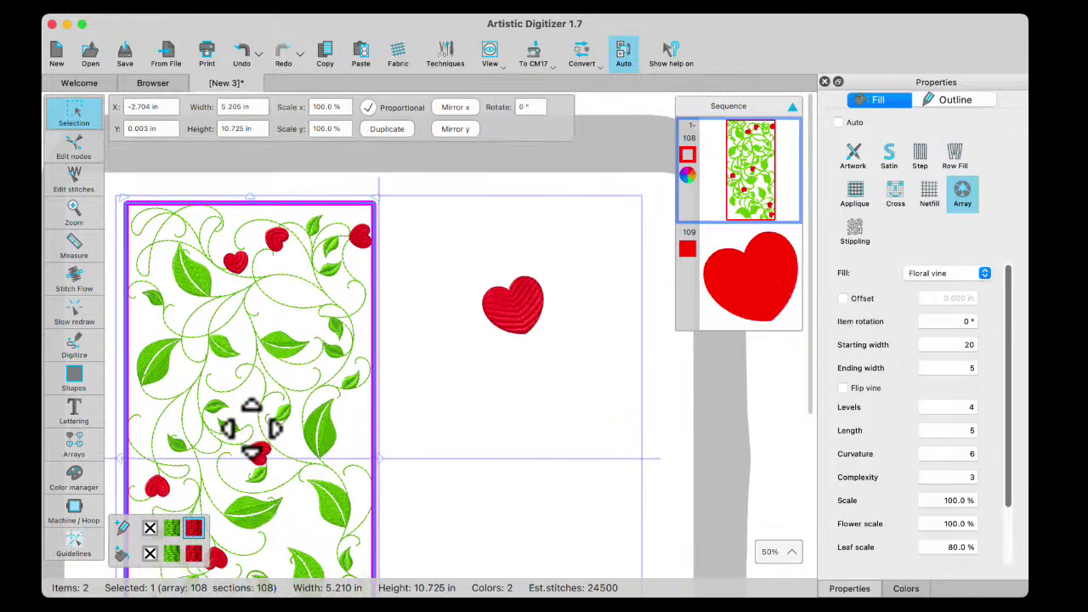
scroll(250, 426, down, 5)
scroll(251, 425, down, 3)
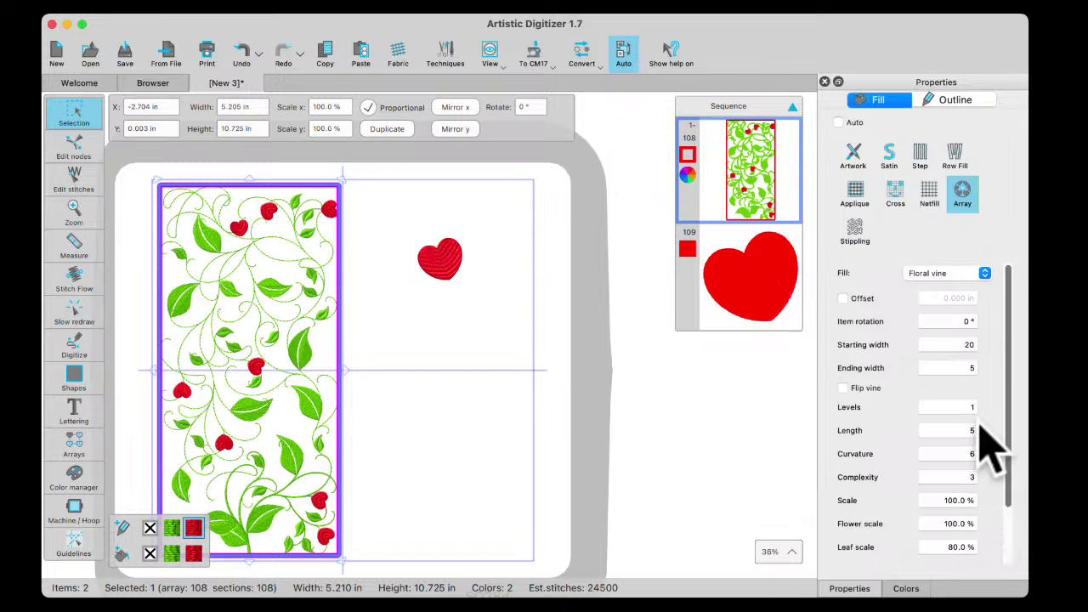
- Set the floral vine's levels to 1, length to 3 and curvature to 3, and adjust its complexity
key(Return)
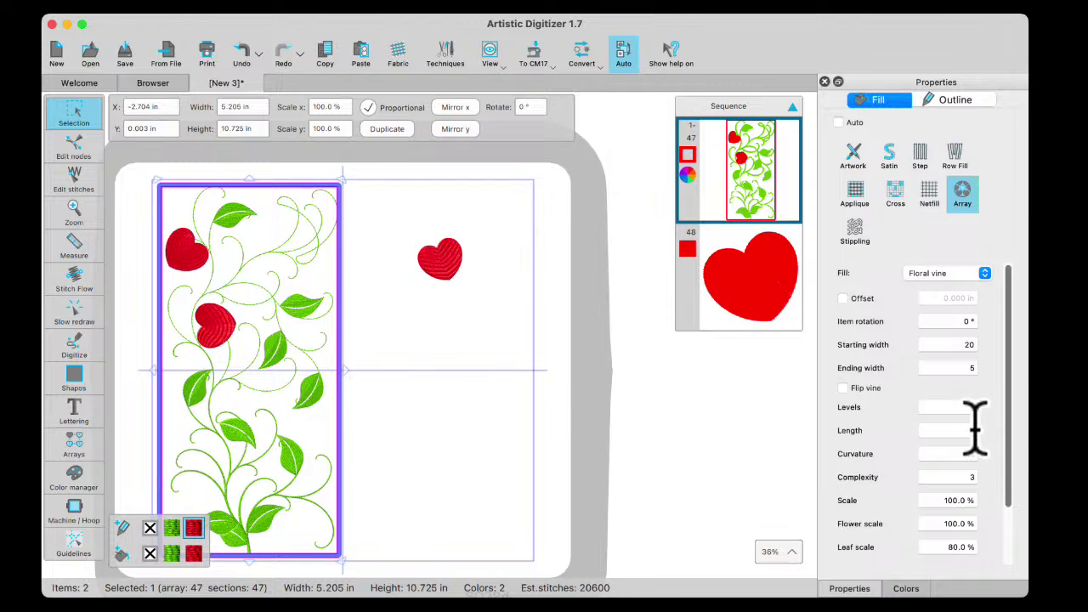
key(Return)
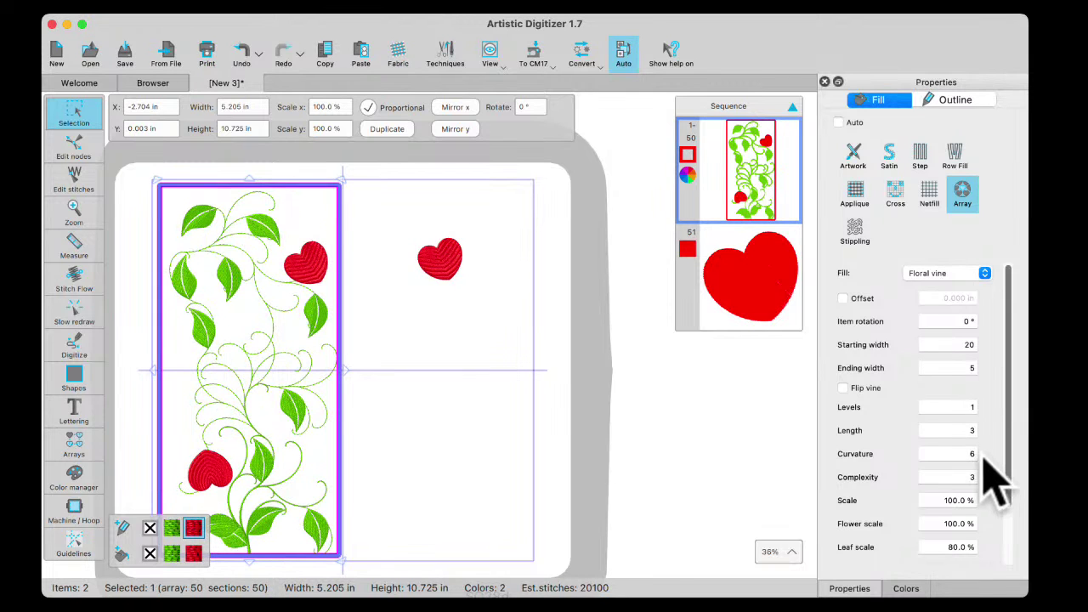
key(Return)
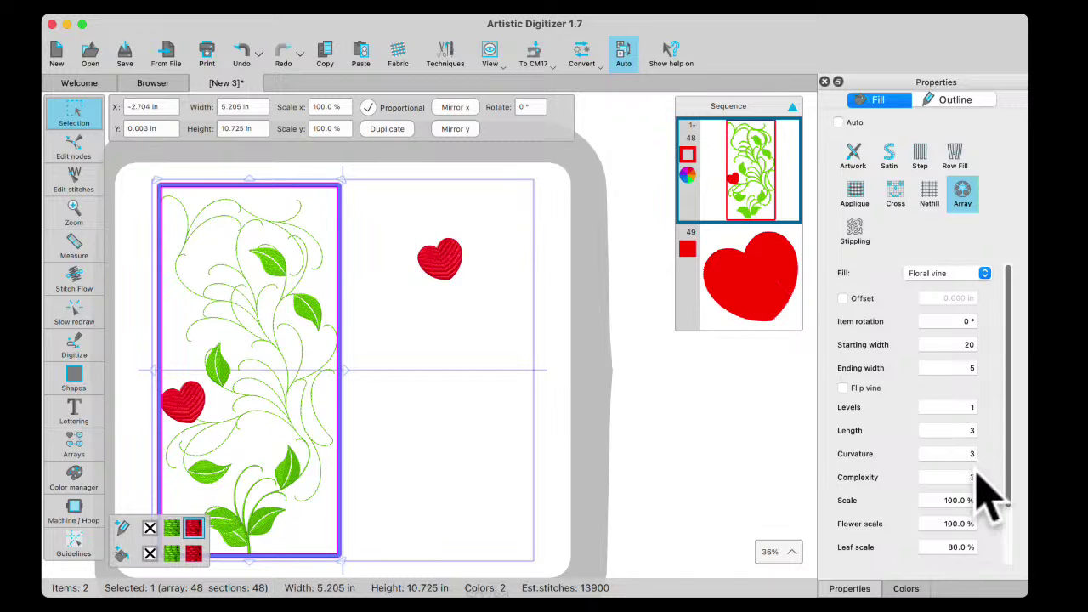
key(Return)
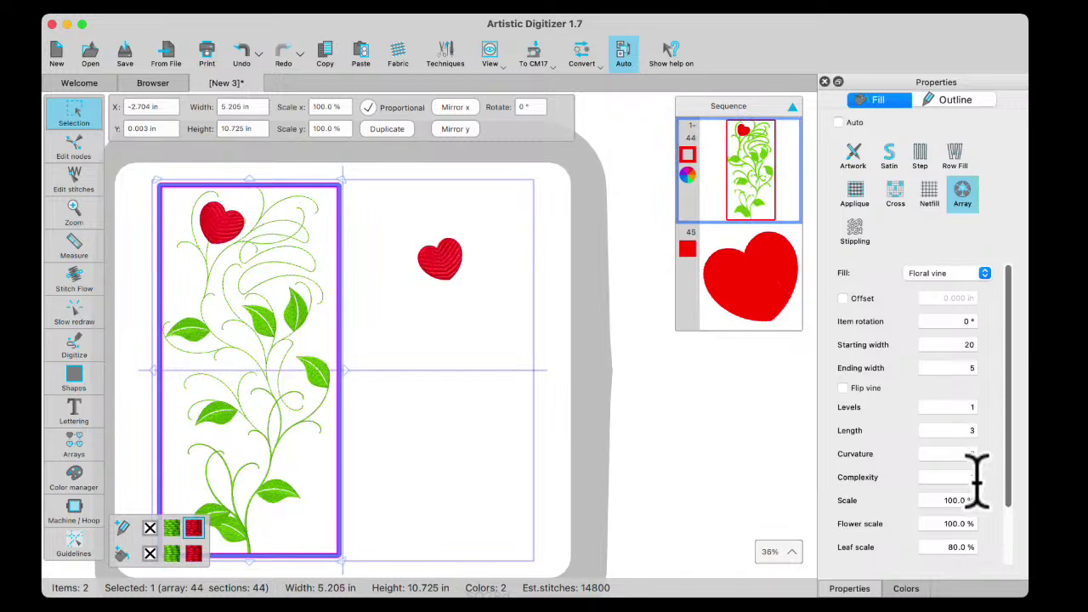
key(Return)
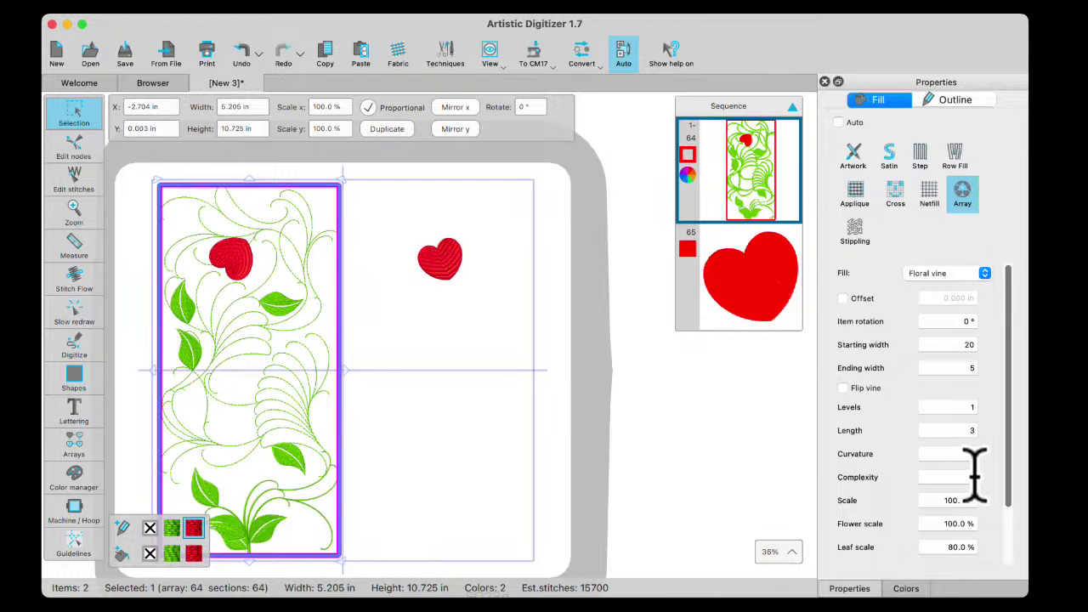
- Set the floral vine's length to 4, curvature to 1 and complexity to 3
key(Return)
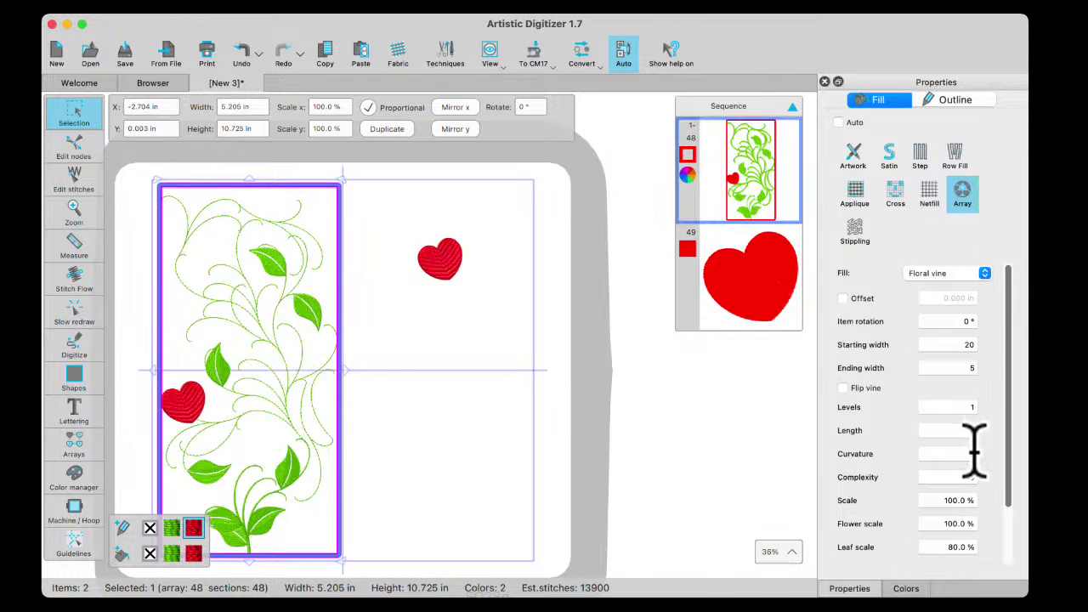
key(Return)
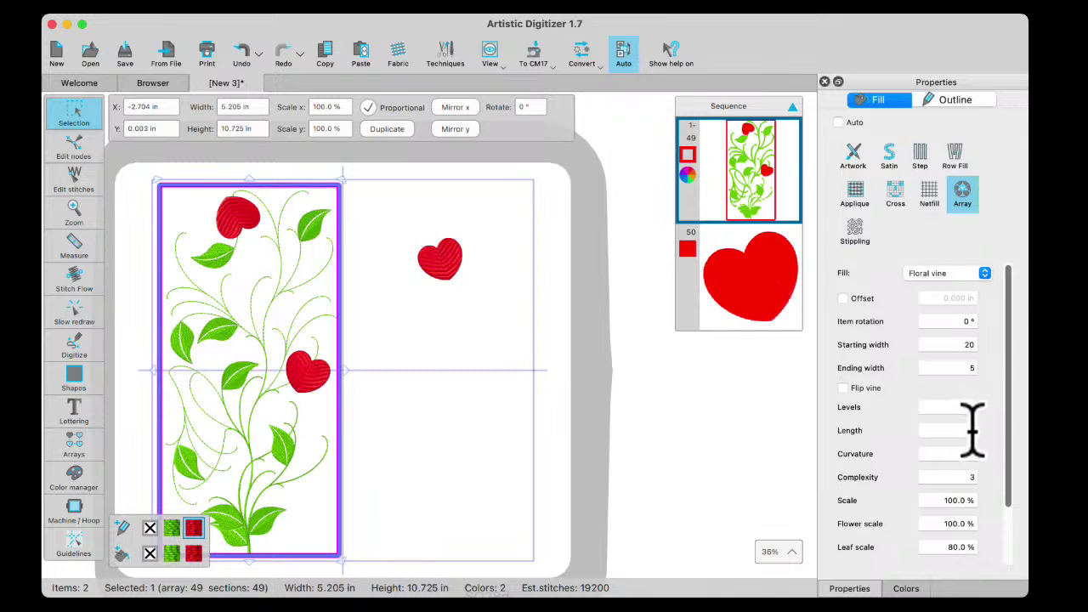
key(Return)
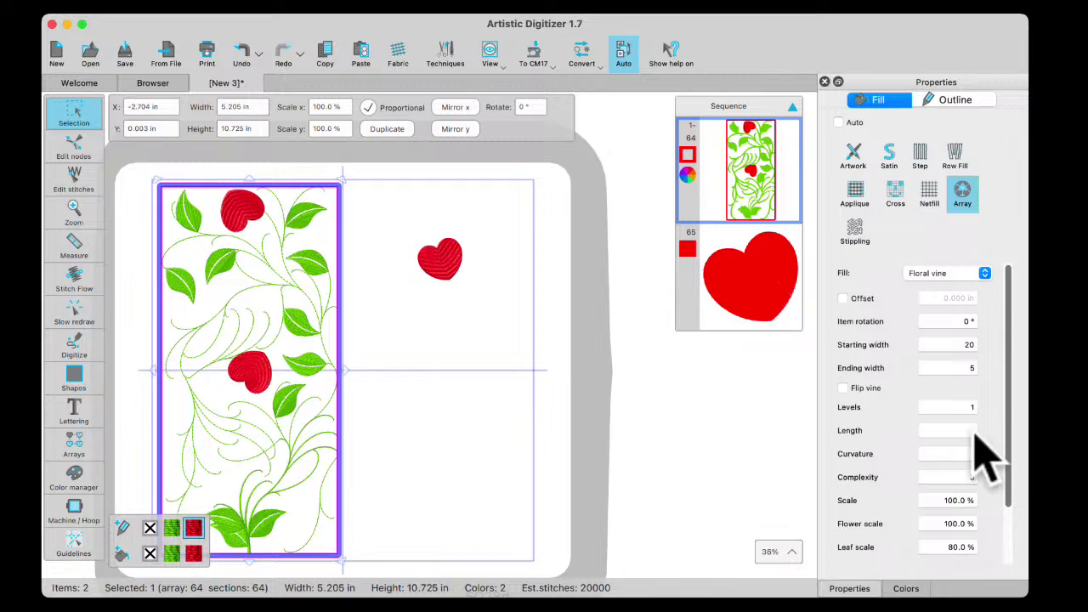
key(Return)
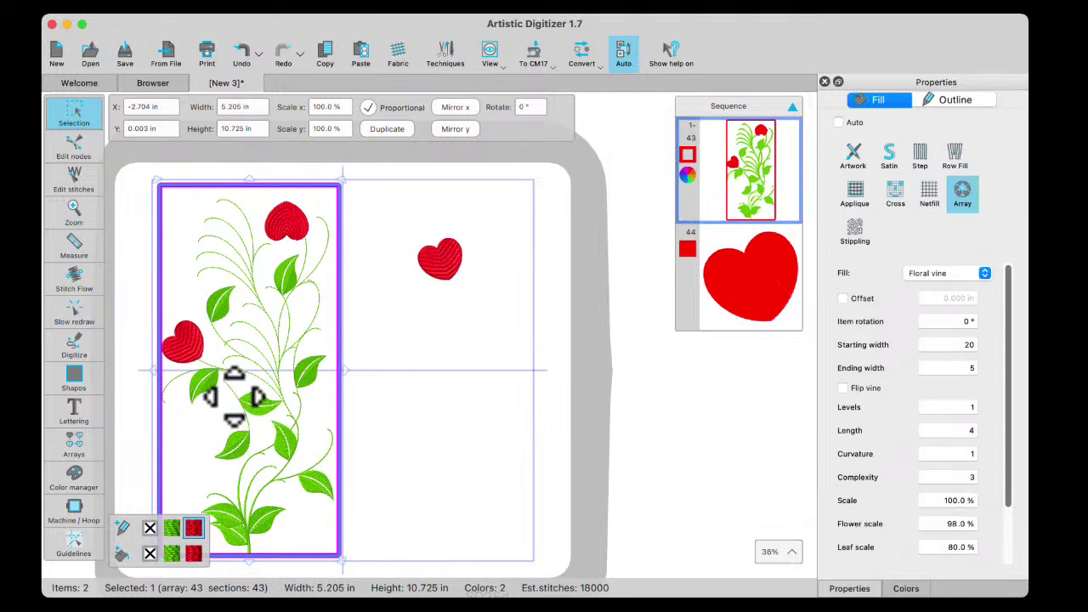
- Set the floral vine's flower scale to 117% and leaf scale to 87%
scroll(244, 385, up, 1)
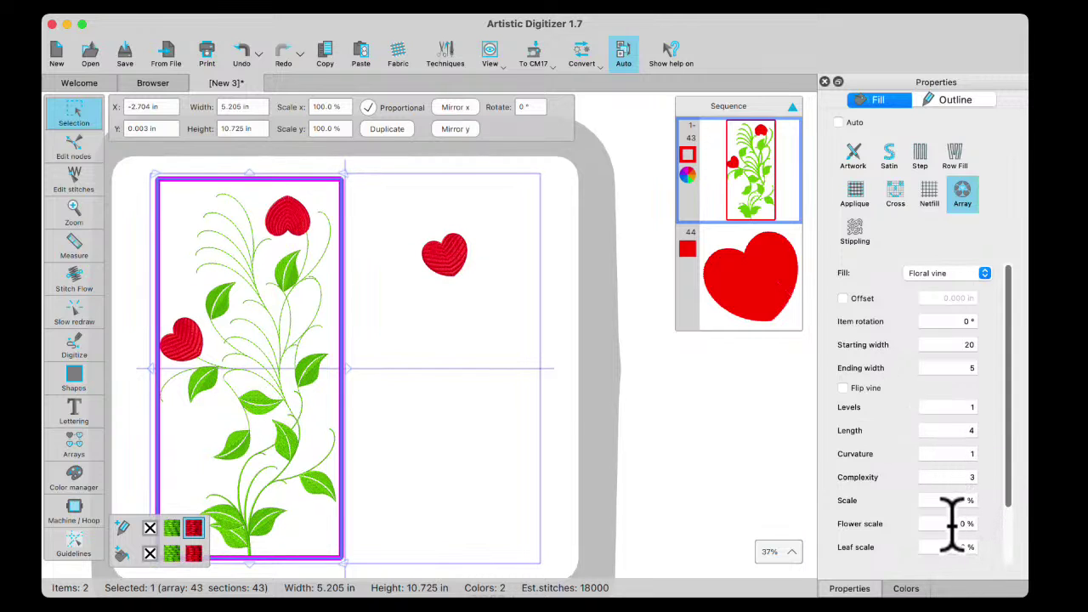
scroll(957, 523, up, 2)
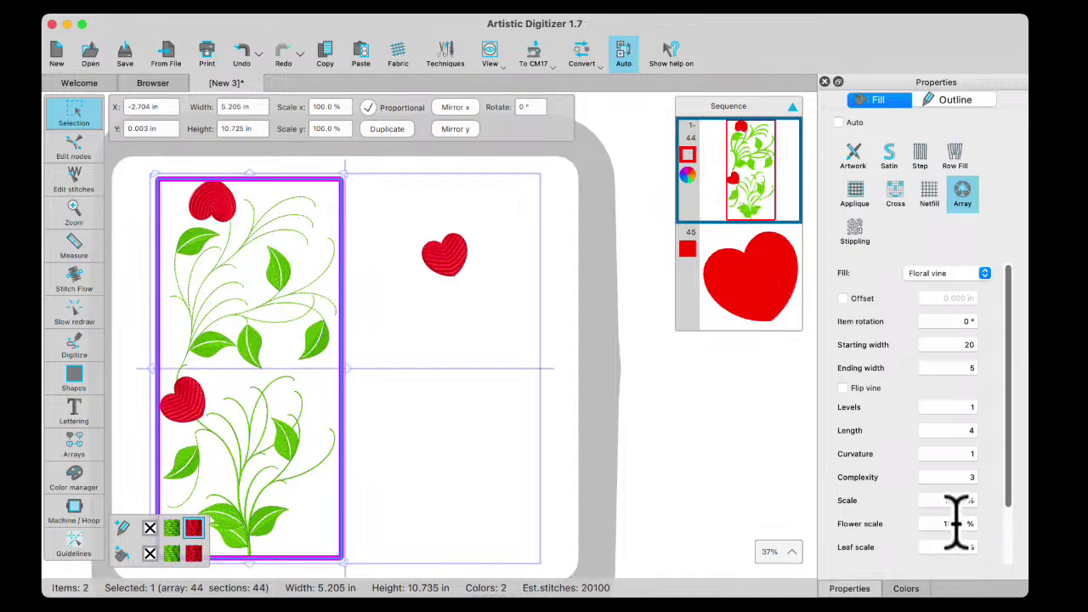
scroll(956, 523, up, 1)
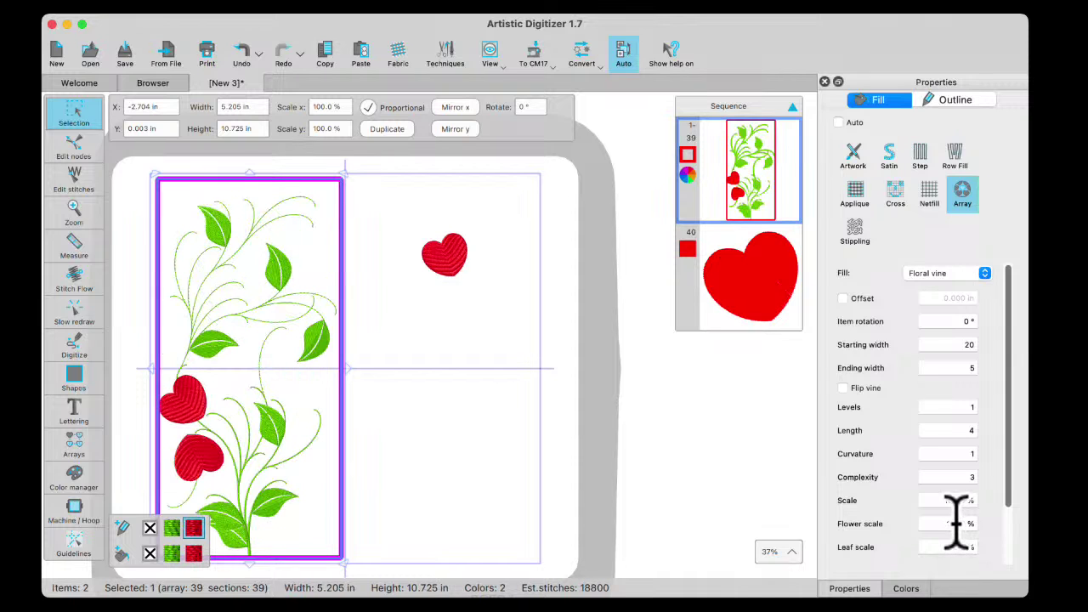
scroll(956, 523, up, 1)
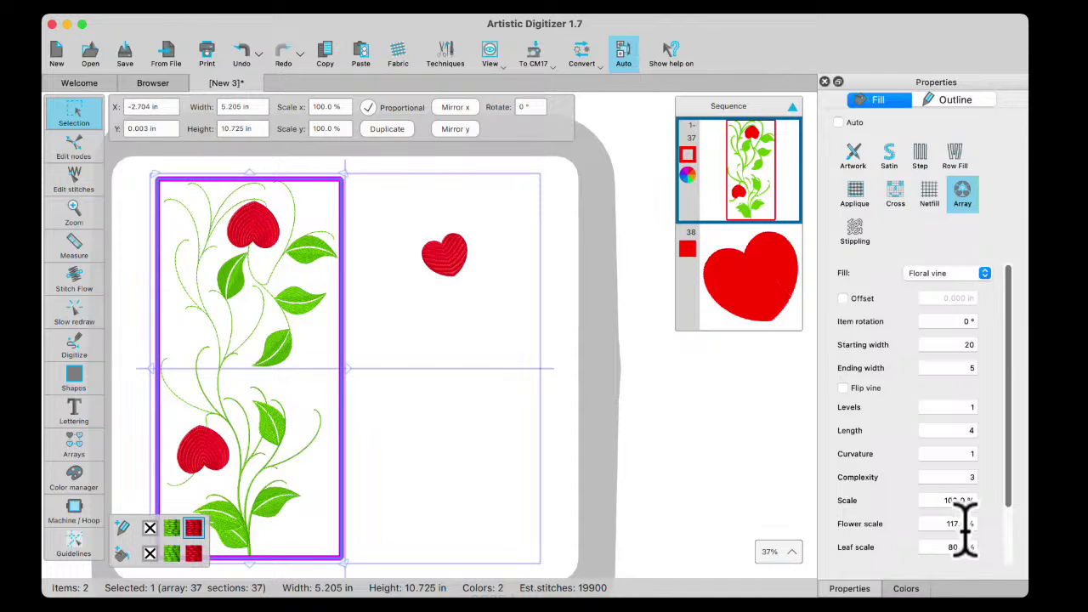
scroll(966, 523, up, 1)
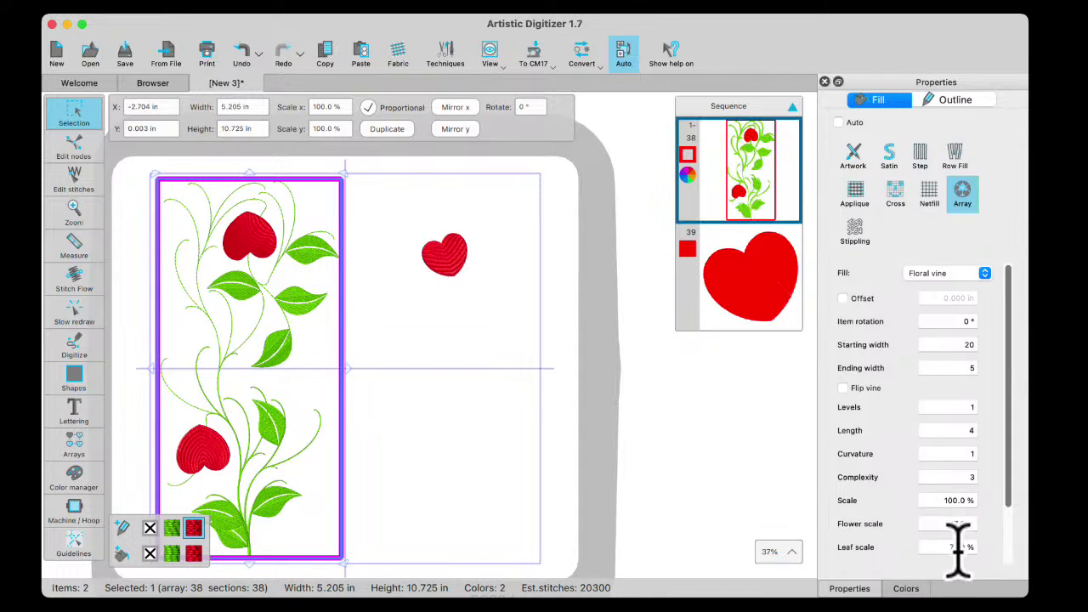
scroll(958, 546, up, 1)
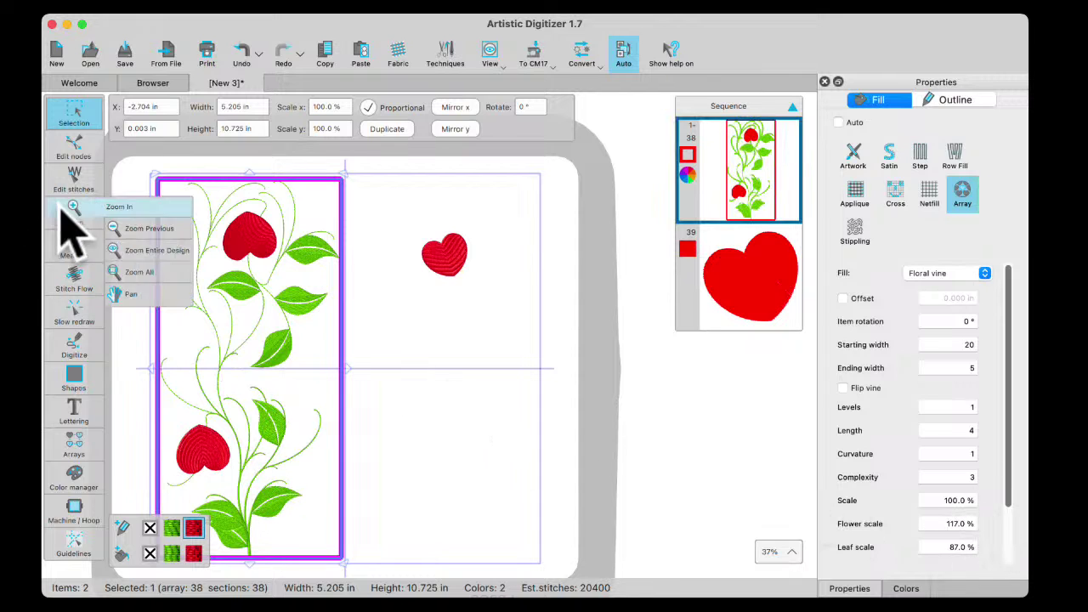
- Draw a Stitch Flow stem line from the rectangle's upper-right corner and bend it down toward the upper middle
click(76, 282)
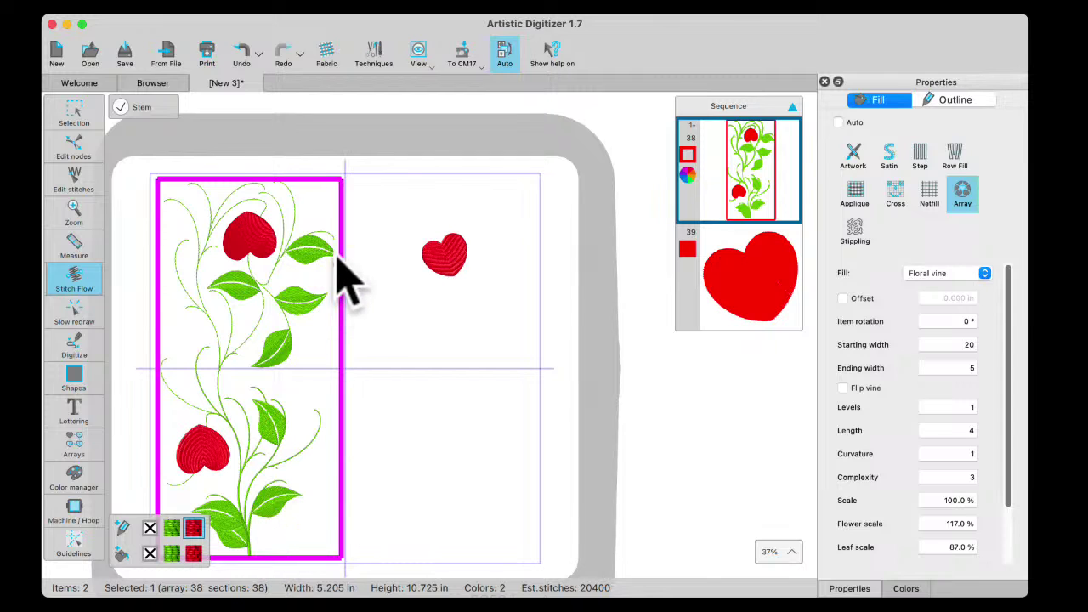
drag(341, 184, 304, 231)
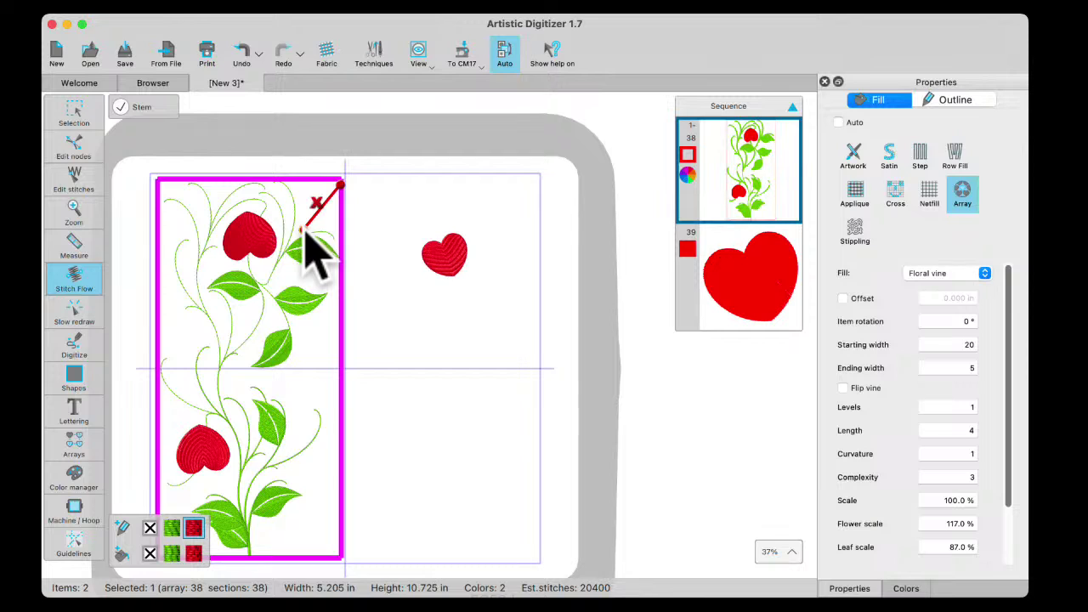
click(305, 231)
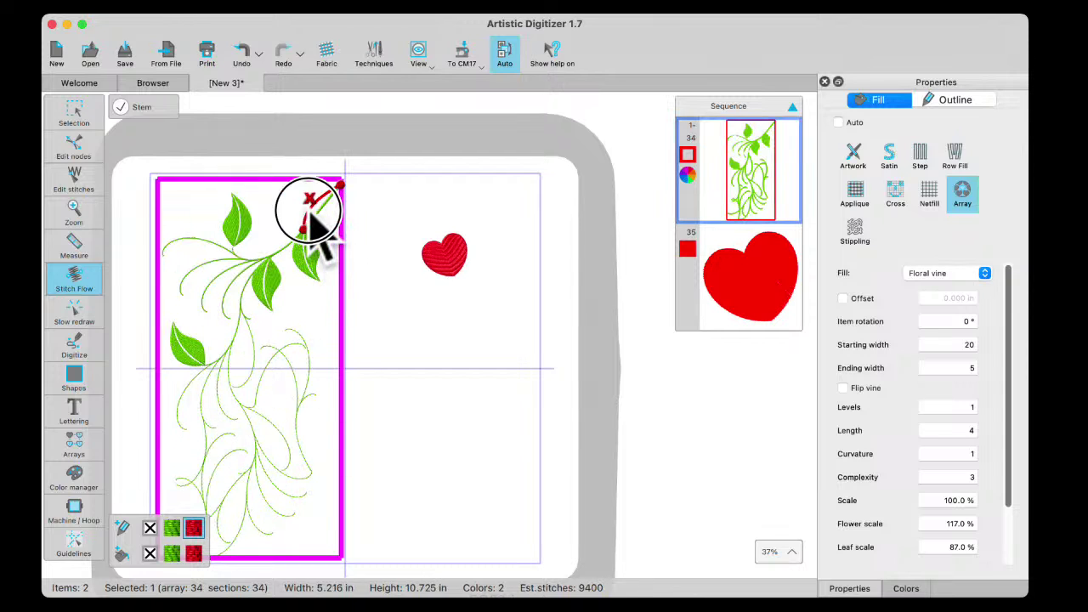
drag(267, 214, 277, 286)
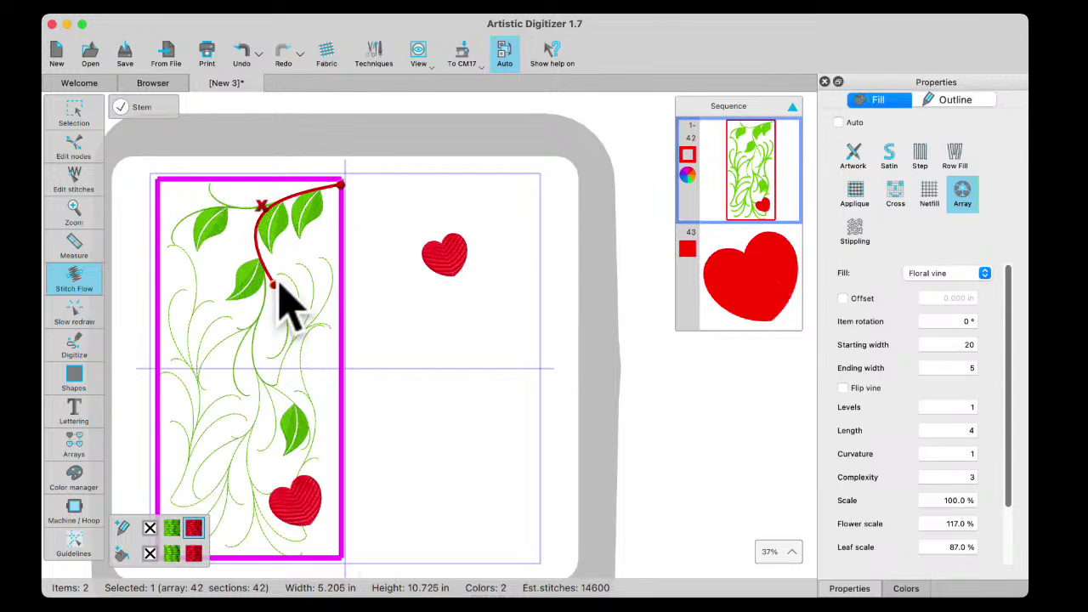
- Move the stem line's start to the middle of the rectangle's left edge and curve it toward the right side
drag(342, 187, 226, 187)
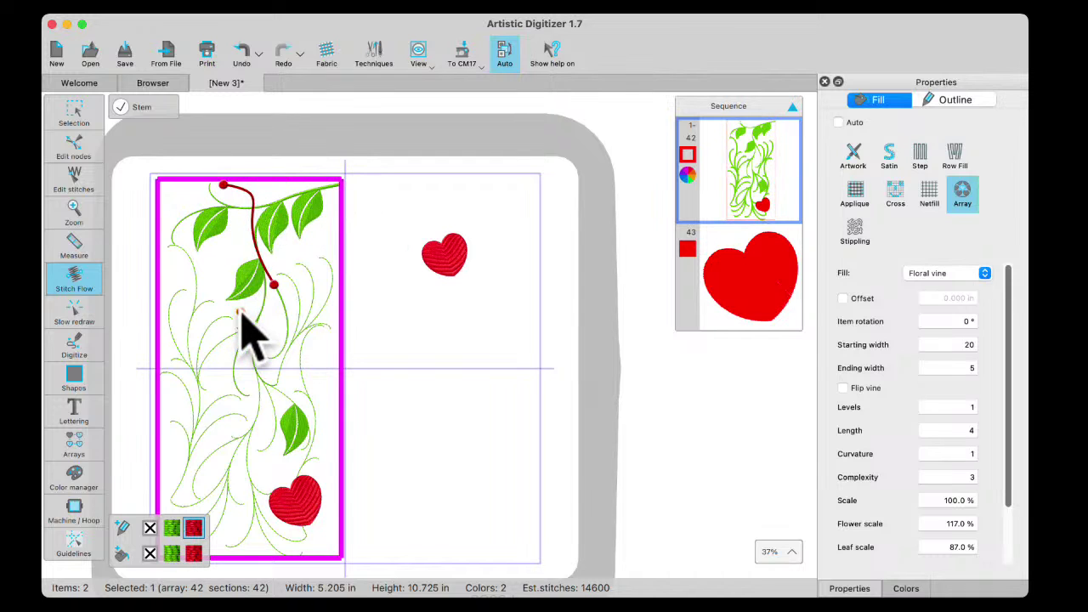
drag(225, 187, 156, 370)
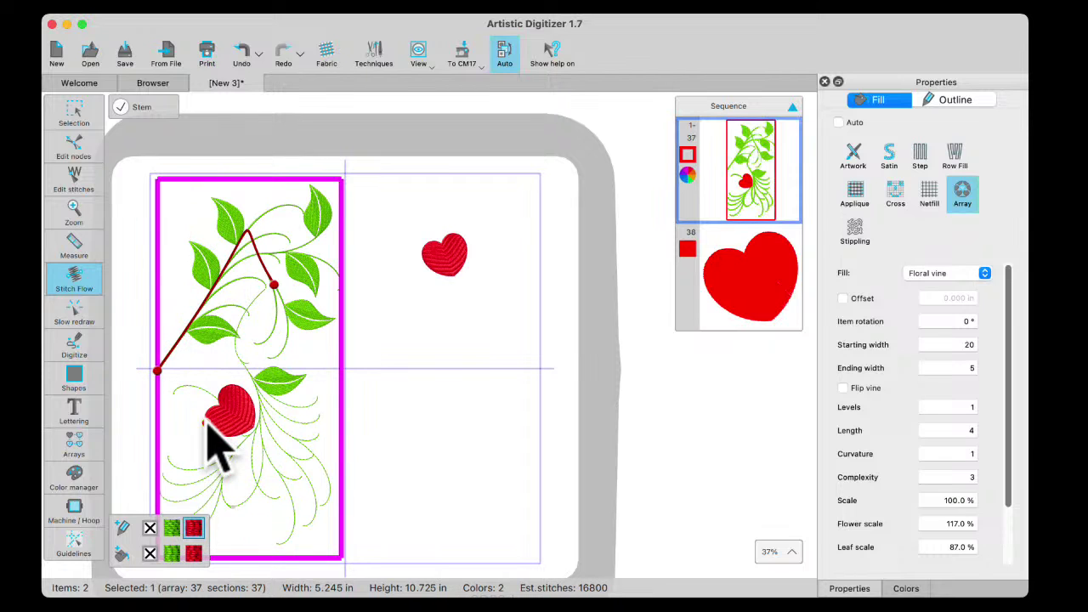
drag(255, 242, 305, 393)
drag(248, 244, 204, 432)
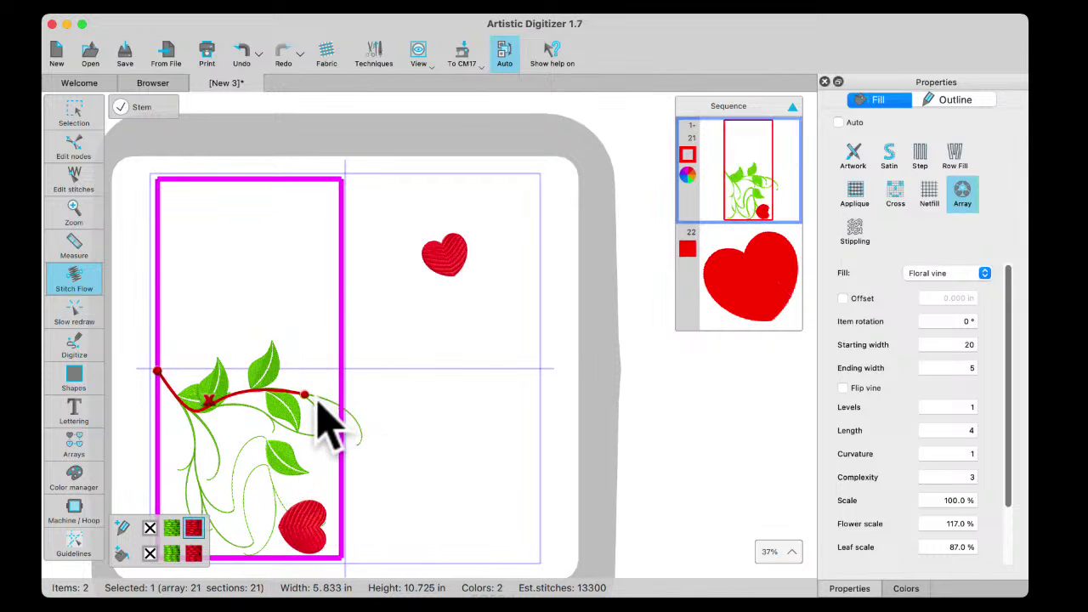
- Reshape the stem line to start on the rectangle's bottom edge and arch into the upper half, and remove it
drag(304, 394, 267, 288)
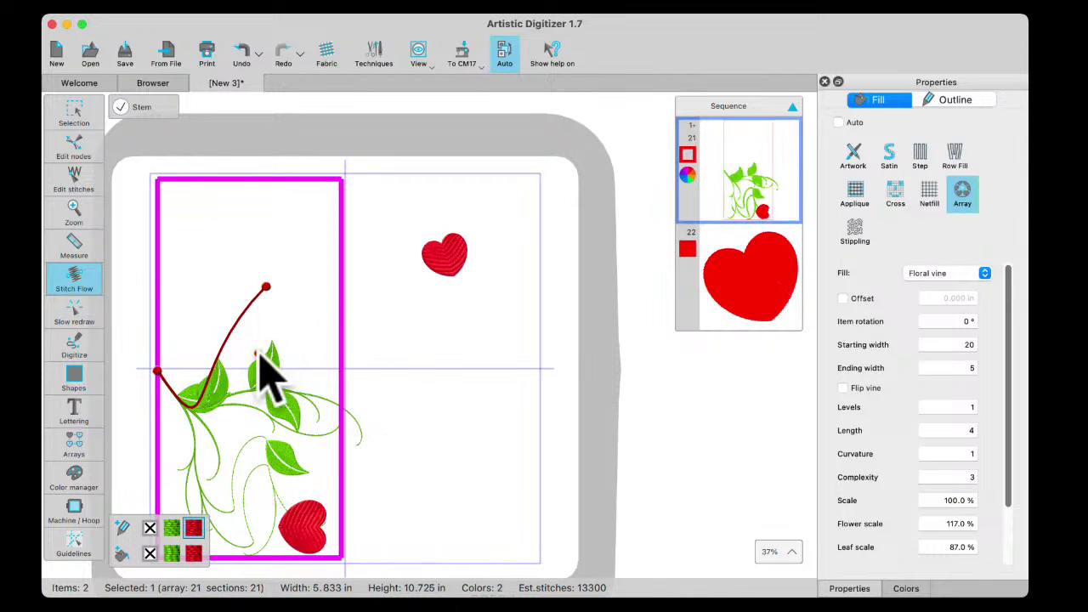
drag(230, 345, 212, 283)
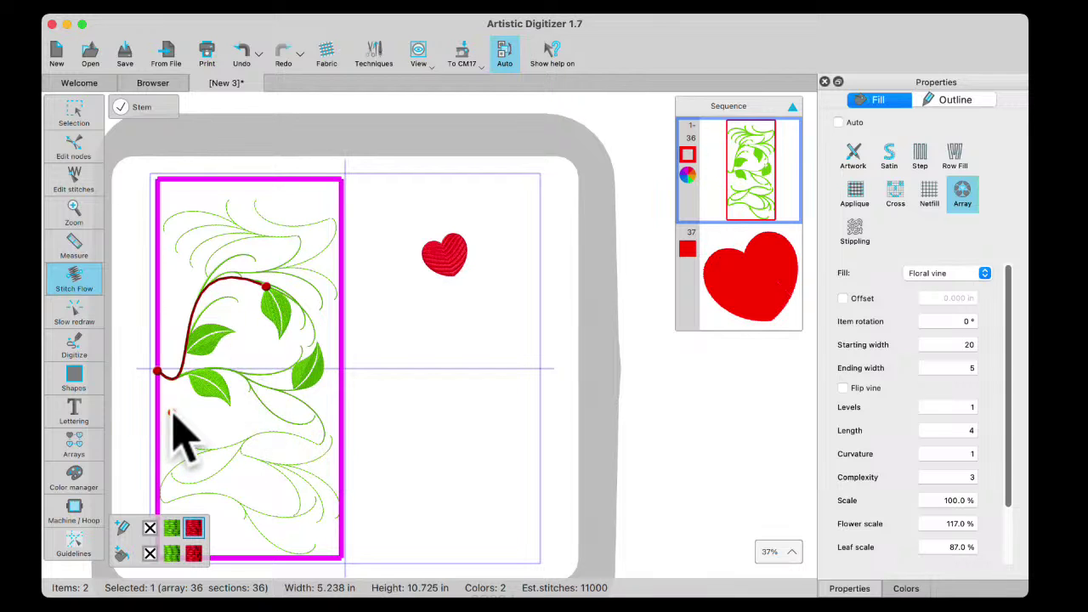
drag(158, 374, 308, 432)
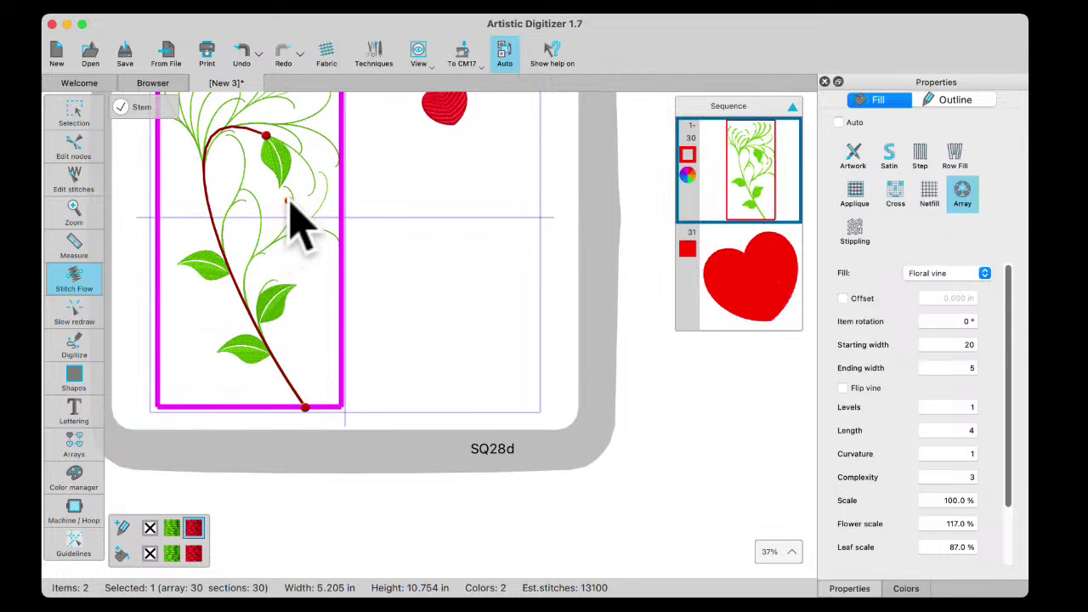
scroll(219, 285, up, 3)
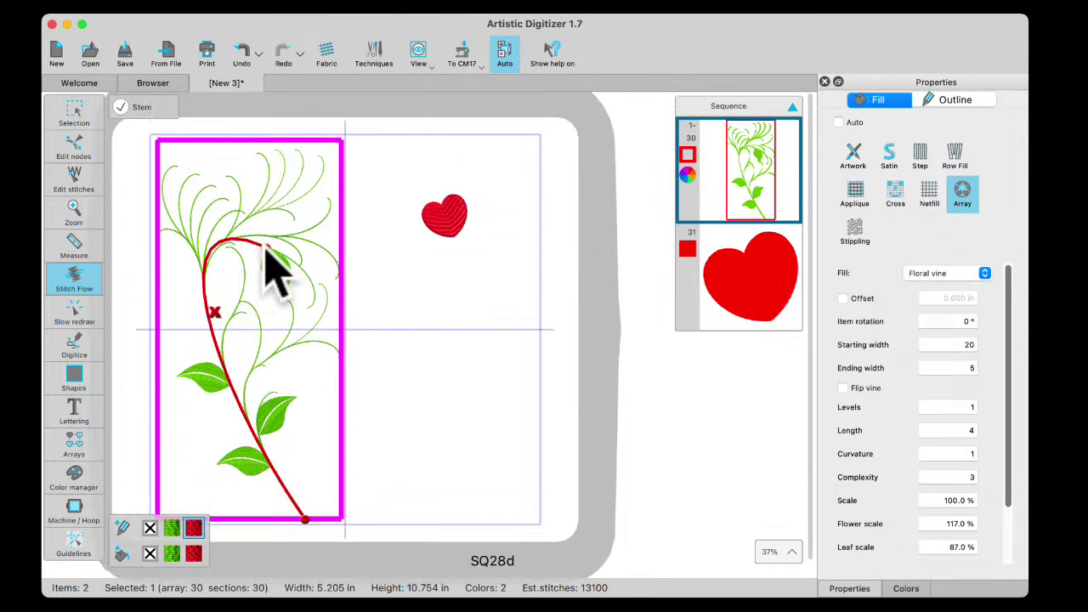
mouse_move(209, 284)
mouse_down()
mouse_move(225, 359)
mouse_move(275, 438)
mouse_up()
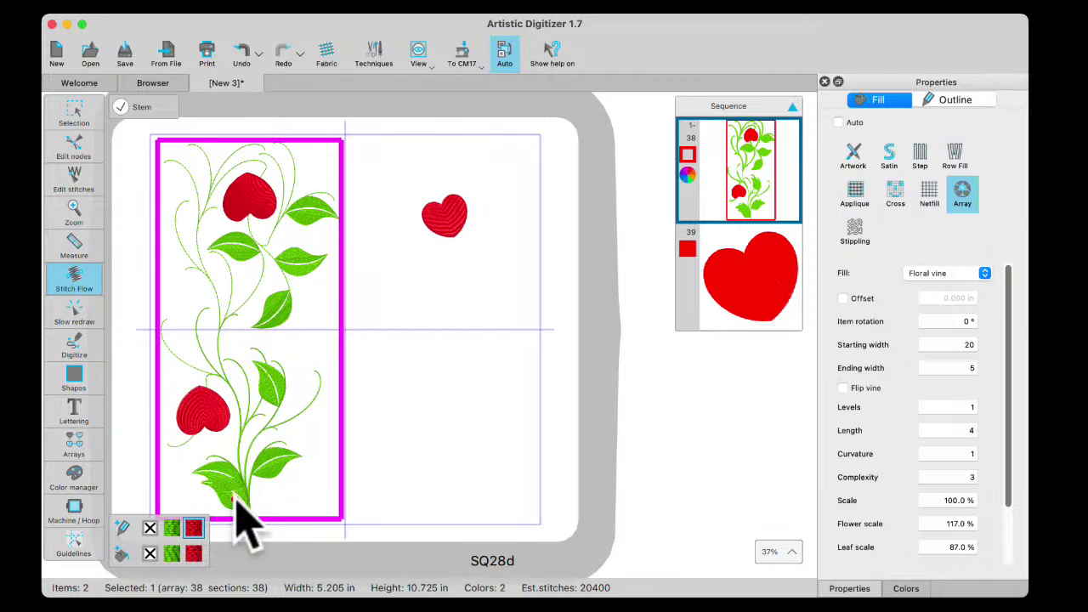
- Set the floral vine's length to 3, scale to 109% and flower scale to 95%
click(78, 120)
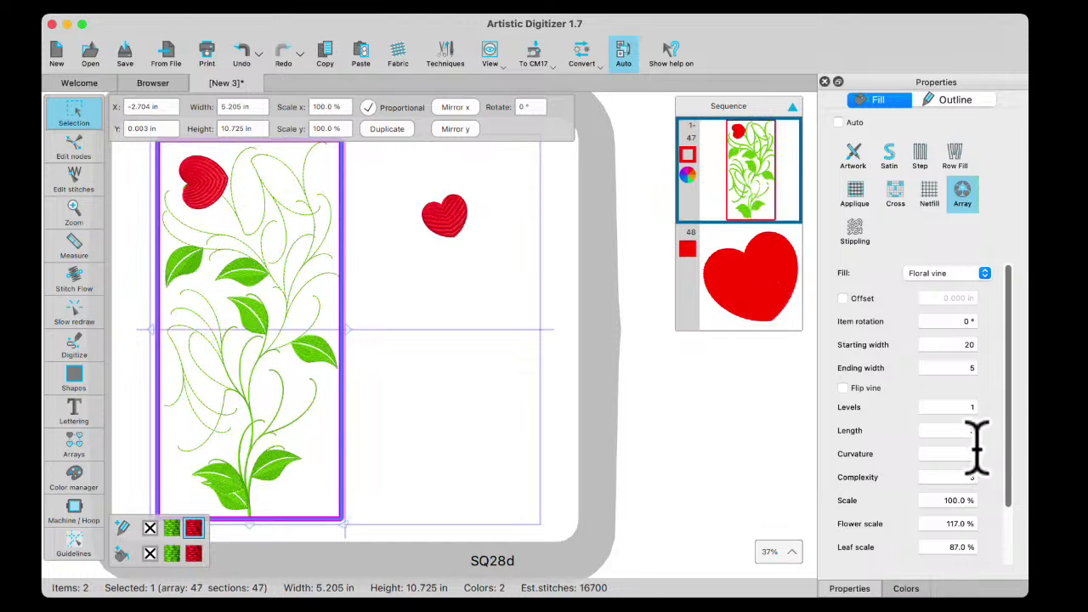
right_click(958, 500)
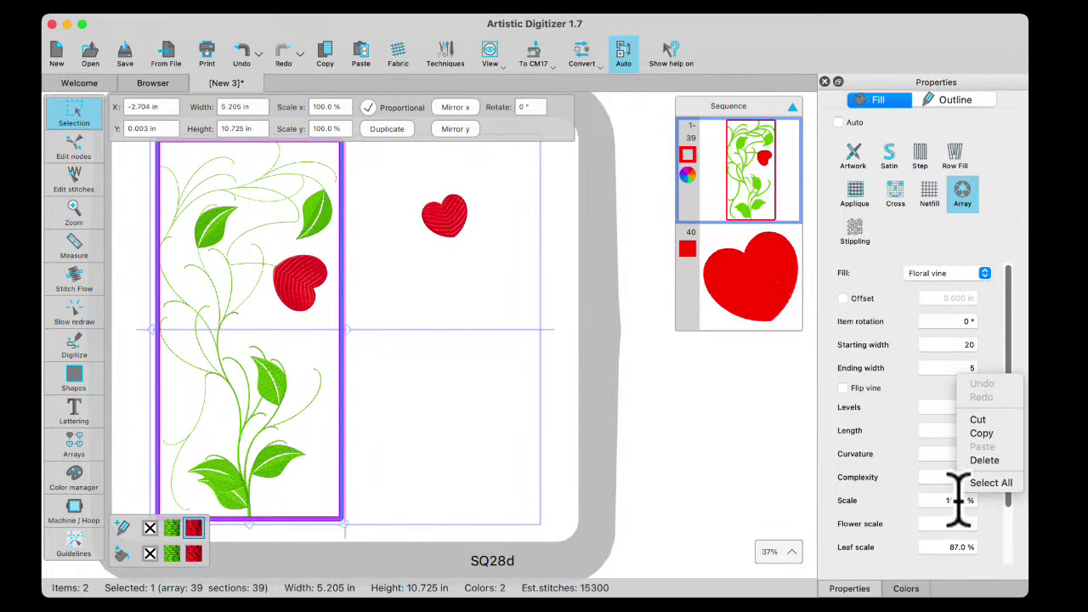
click(935, 502)
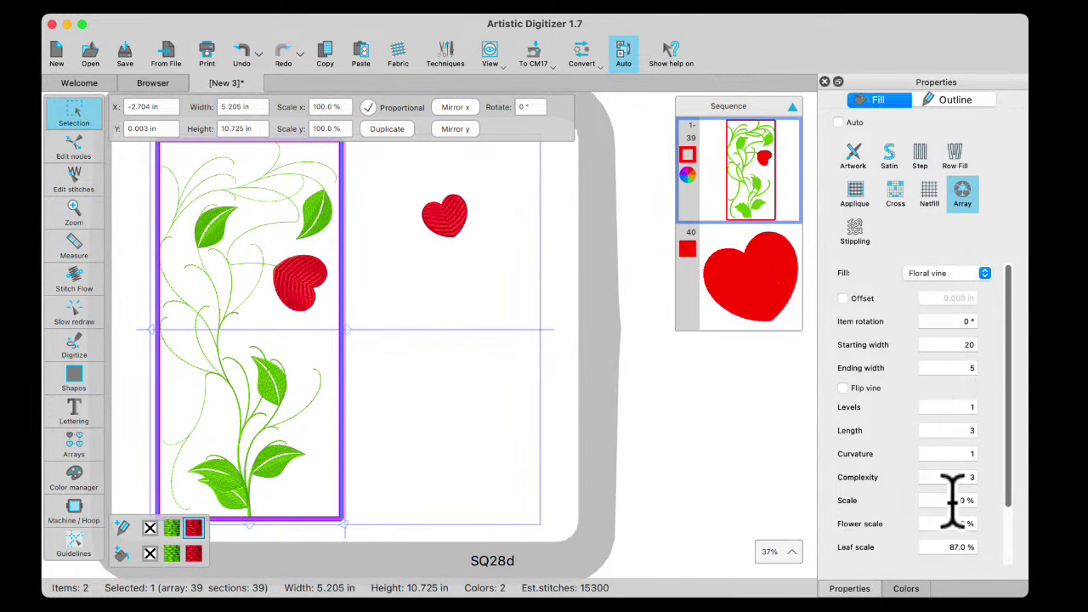
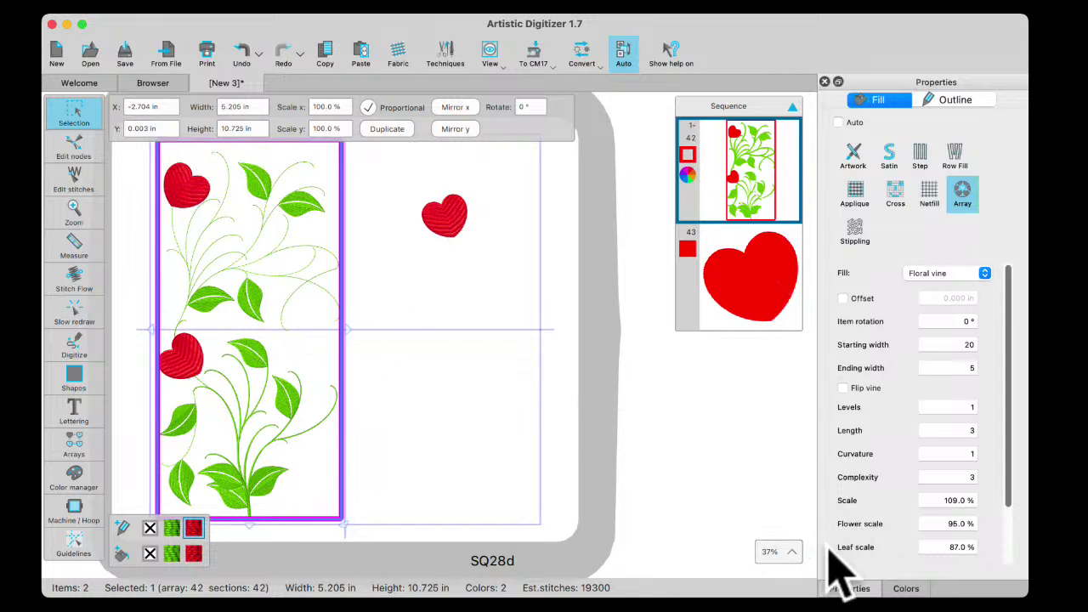
- Try to separate the floral vine array into individual objects
drag(1008, 486, 1012, 551)
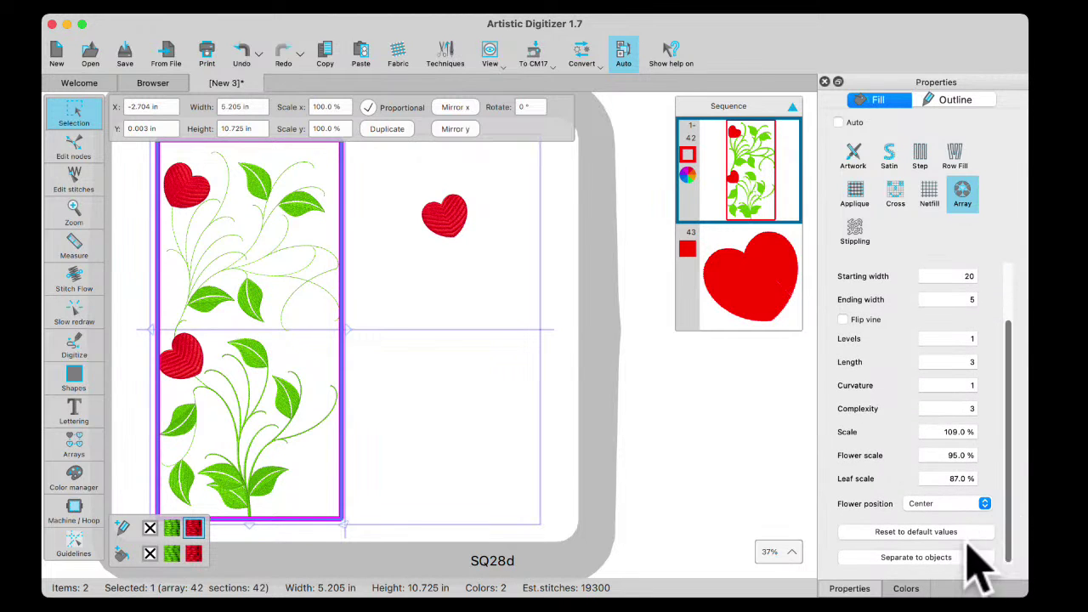
click(921, 558)
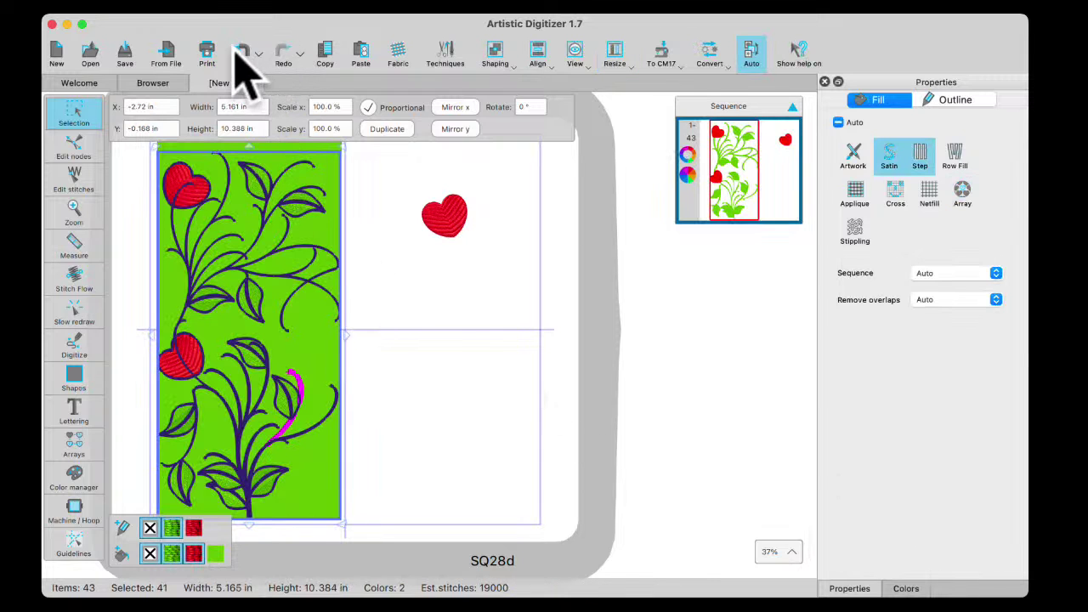
click(242, 50)
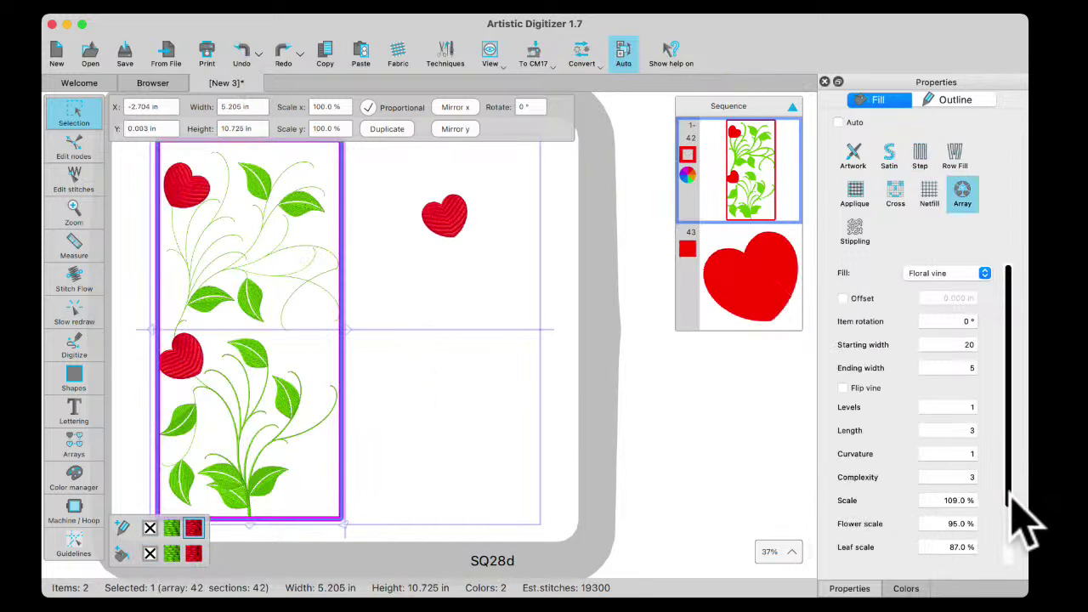
- Separate the floral vine array into individual objects and clear the selection
scroll(1016, 523, down, 3)
click(916, 557)
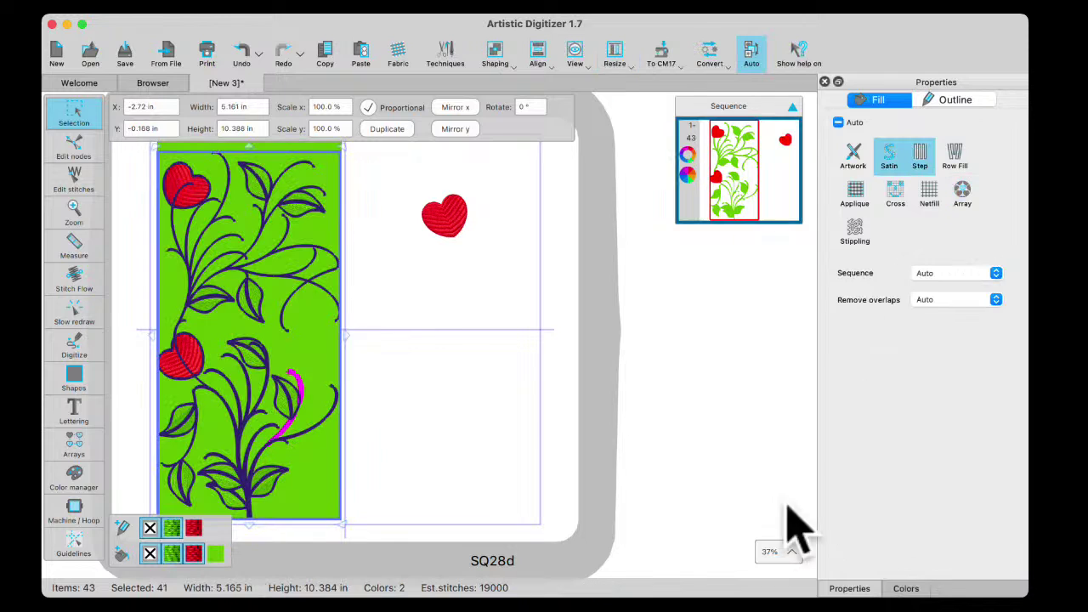
click(410, 366)
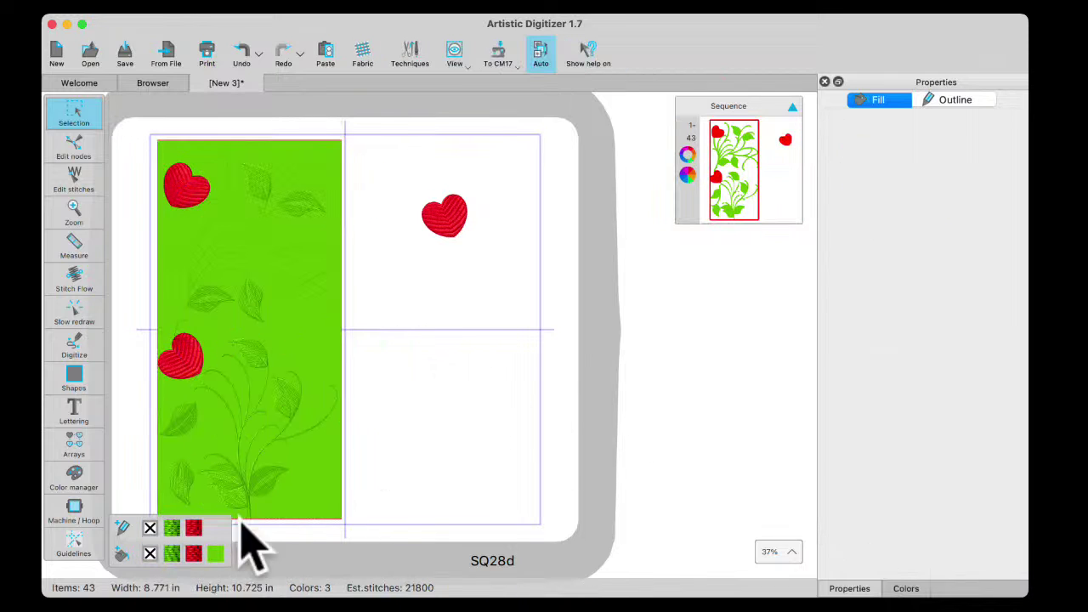
- Select the bright green rectangle behind the vine by its color and remove its fill
right_click(219, 558)
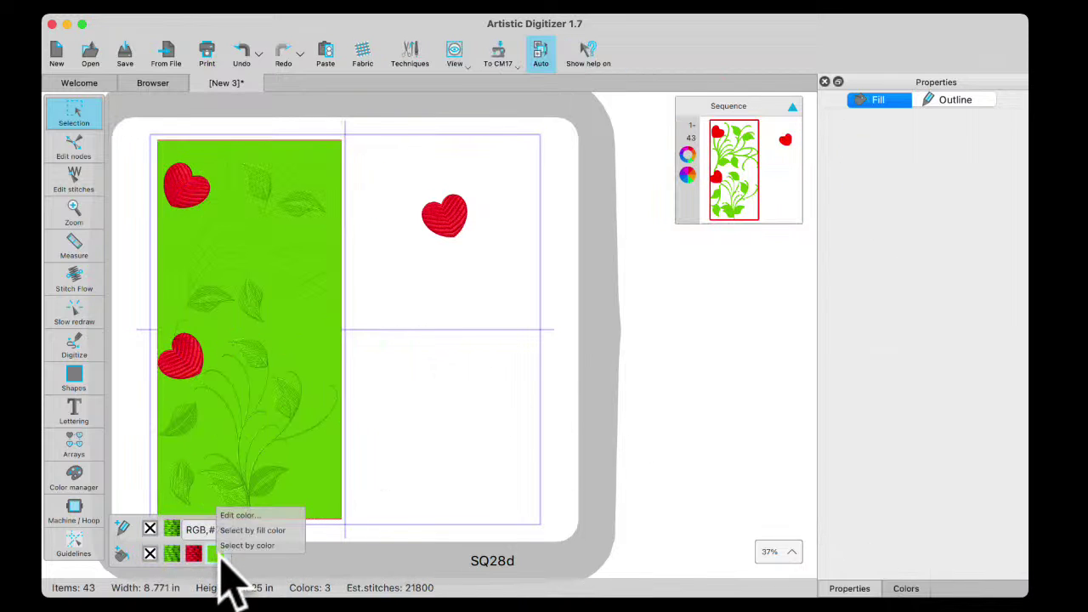
click(247, 545)
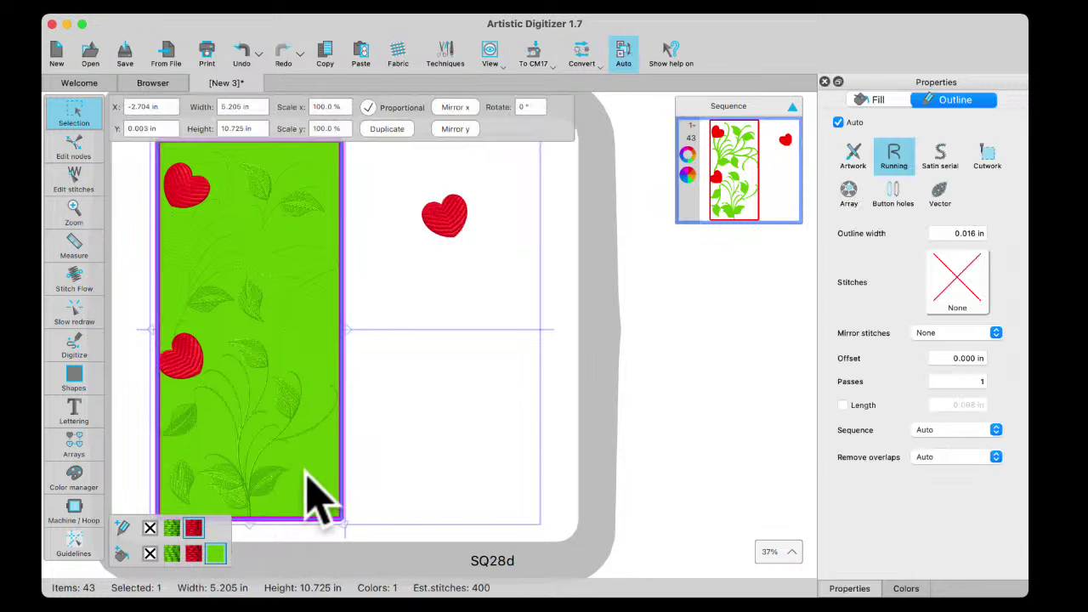
click(150, 553)
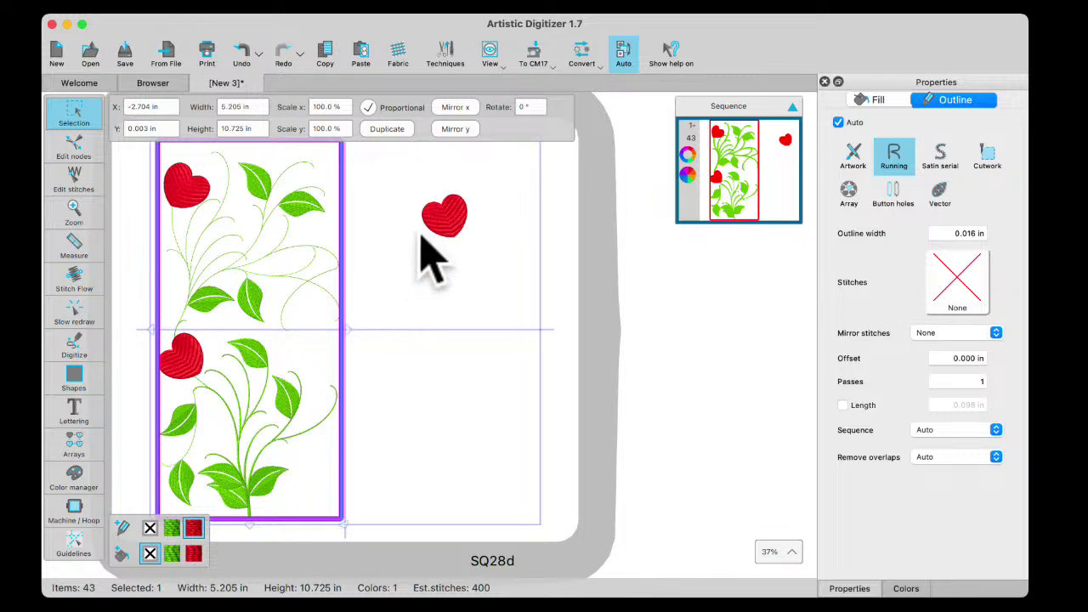
- Move the loose red heart outside the rectangle onto the lower vine's right-hand stem, undoing the accidental stretch
click(447, 220)
drag(456, 223, 352, 328)
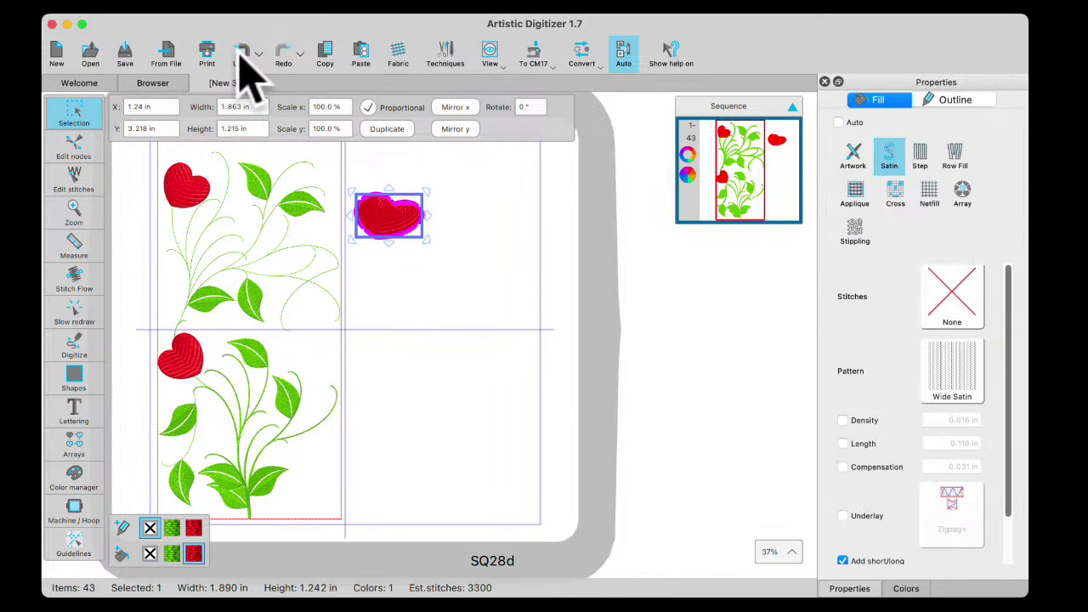
click(242, 52)
drag(447, 217, 340, 454)
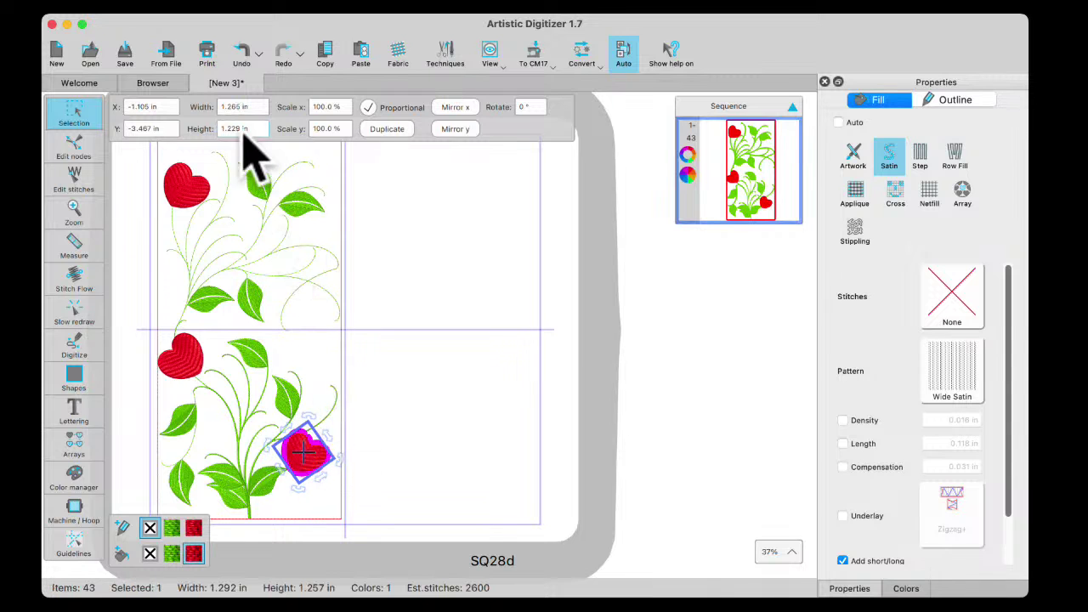
- Select the vine's stems, leaves and hearts together and ungroup them into separate objects
key(super+a)
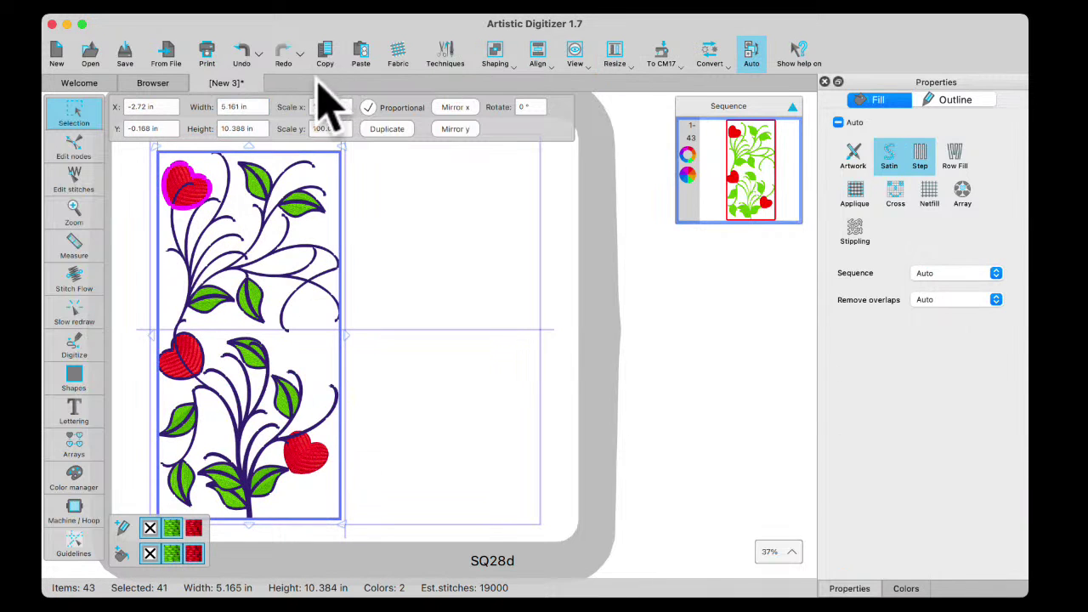
click(407, 289)
key(super+a)
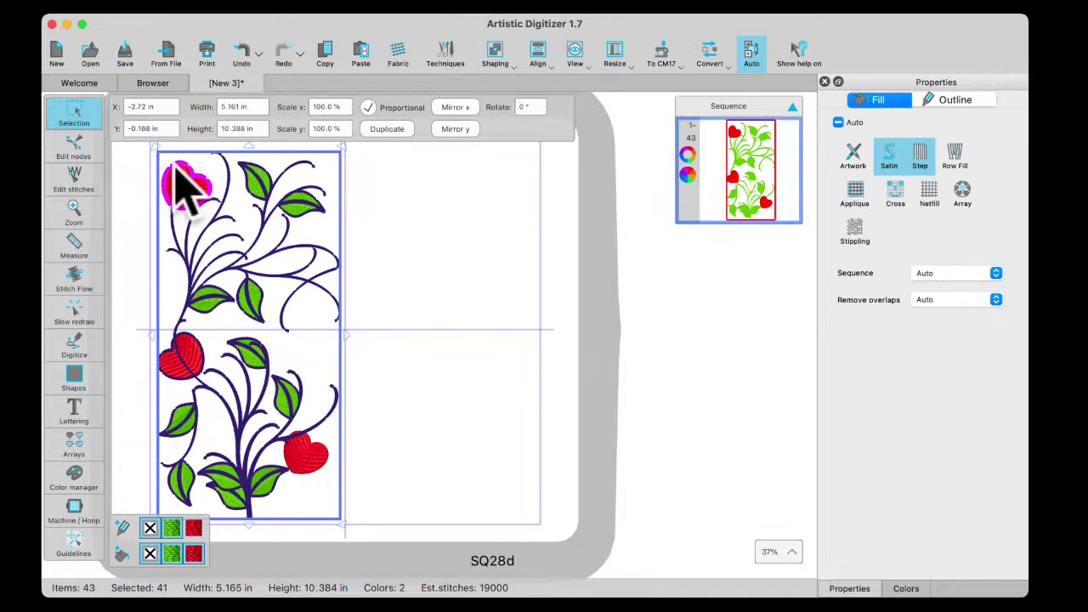
right_click(210, 212)
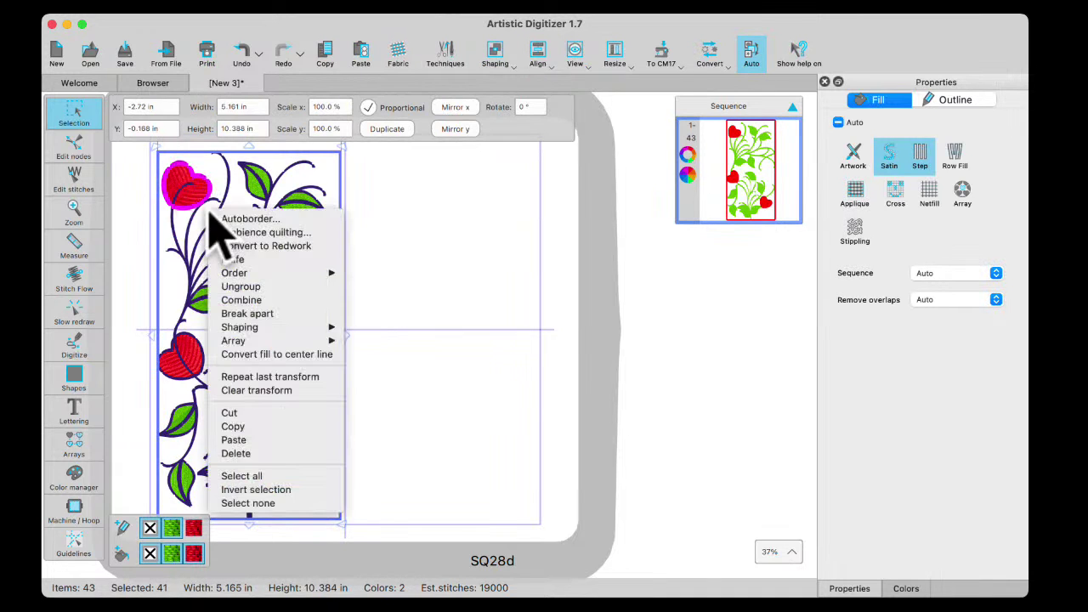
click(241, 289)
- Duplicate the upper vine's heart and place a smaller copy above its right-hand leaves
click(175, 190)
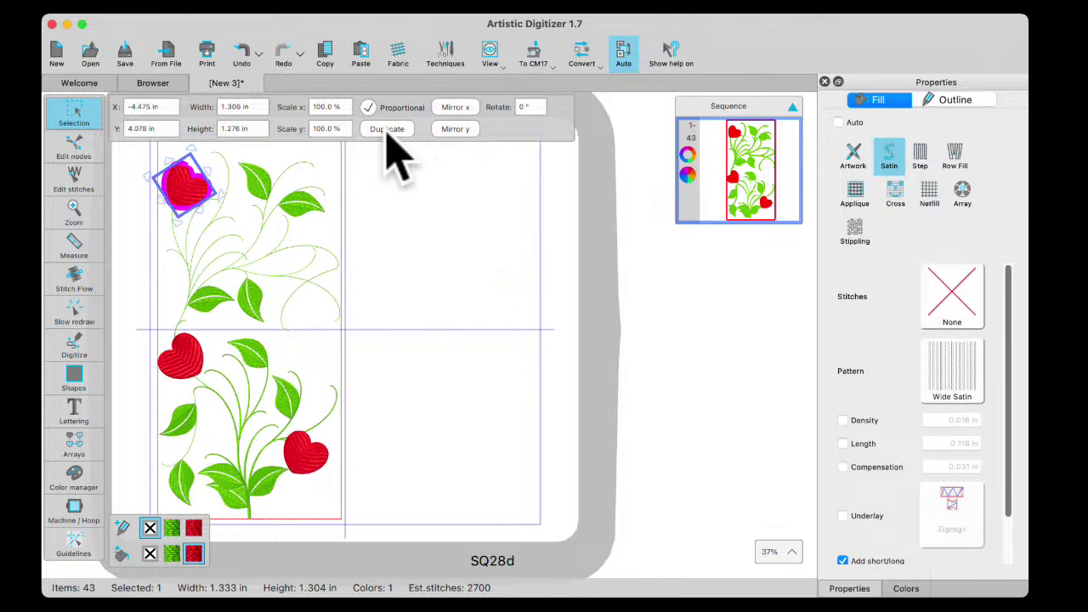
click(361, 49)
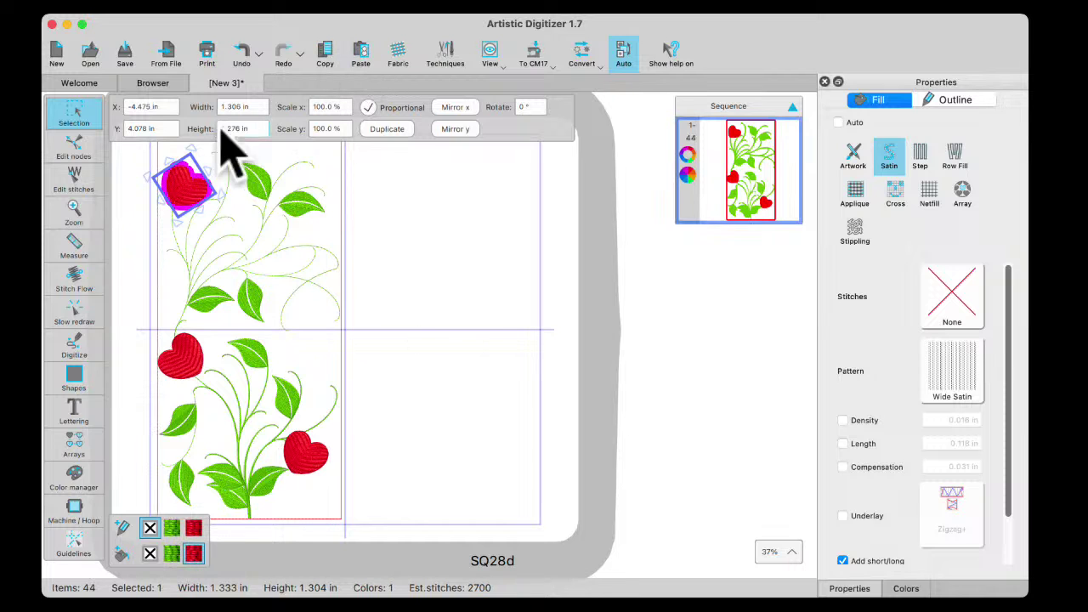
drag(195, 148, 298, 167)
click(336, 336)
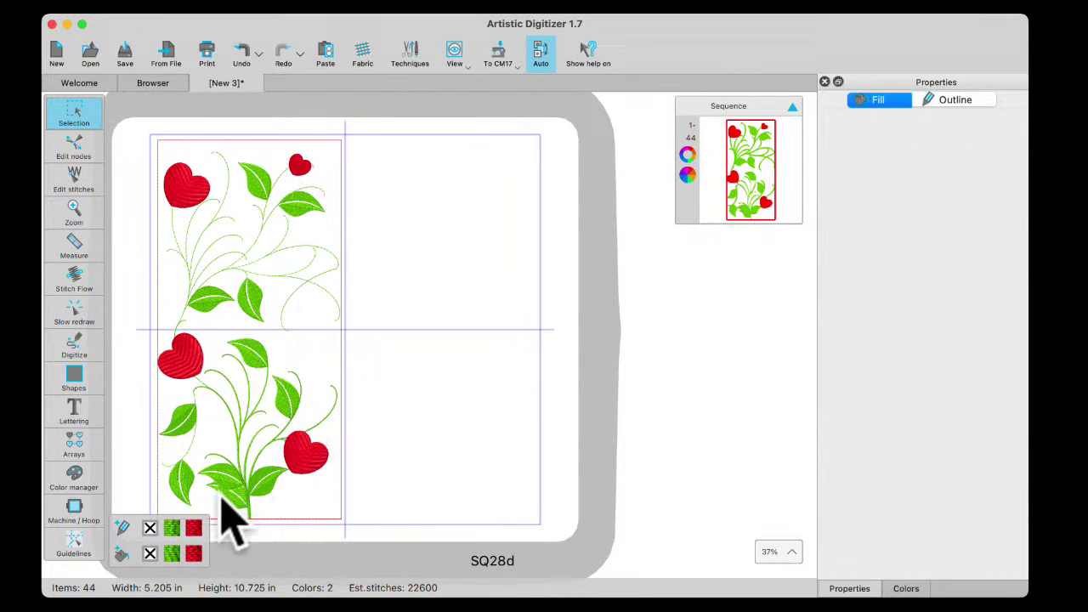
- Move the overlapping leaf at the base of the lower vine slightly up along the stem
scroll(222, 500, up, 5)
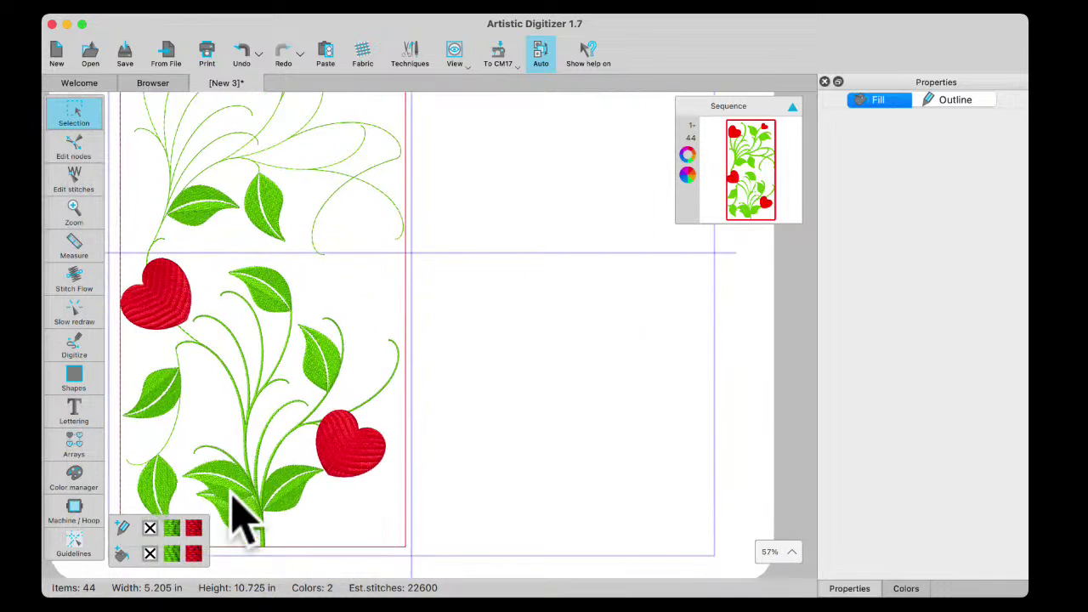
scroll(242, 510, down, 5)
click(245, 219)
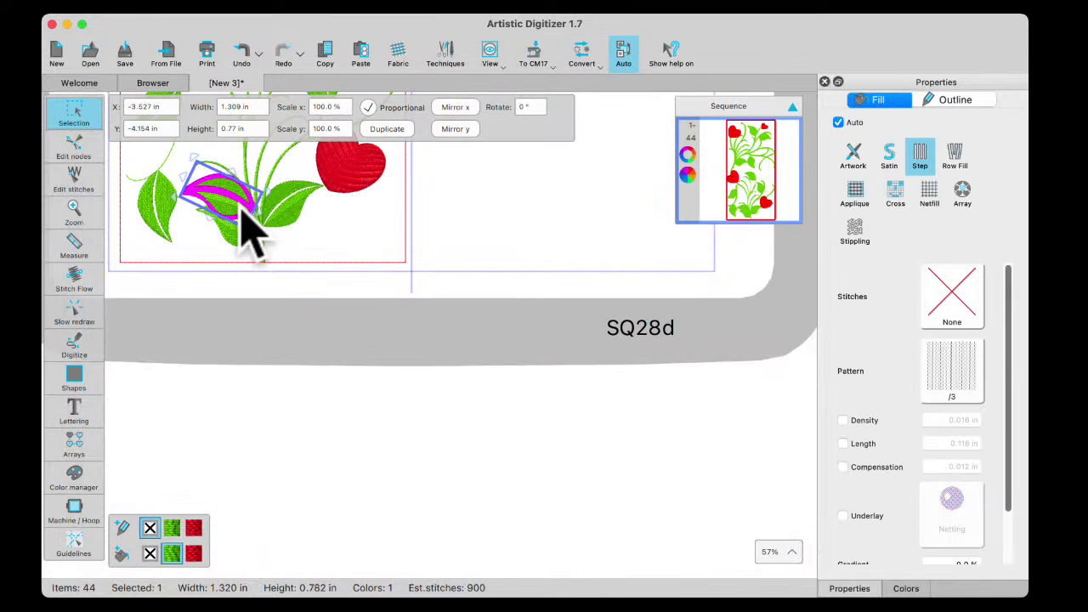
scroll(237, 202, down, 3)
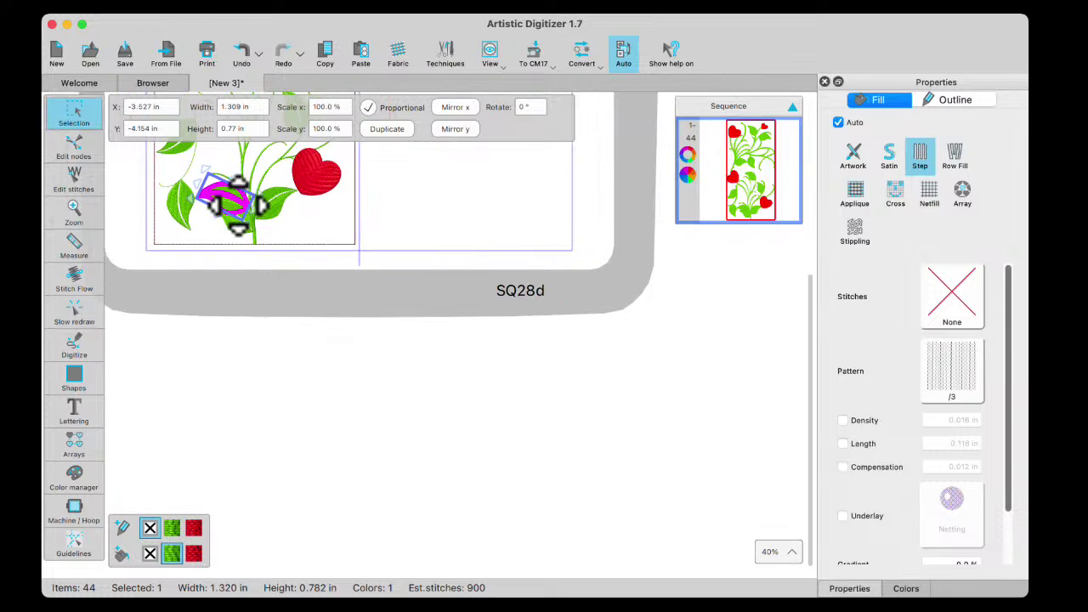
drag(236, 203, 229, 166)
click(311, 232)
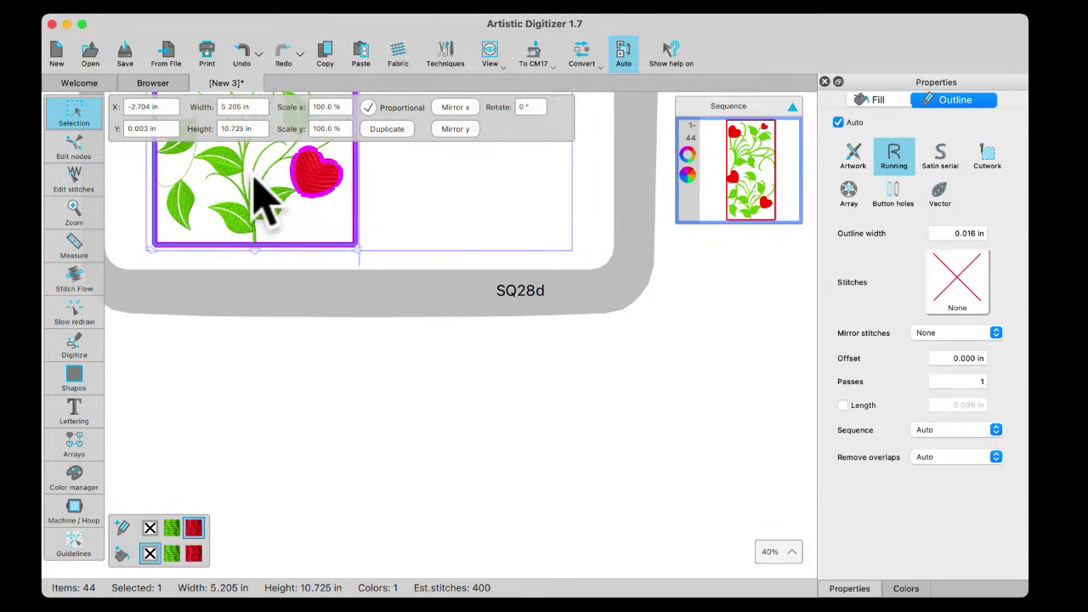
- Select the hearts, leaves and stems in the rectangle's upper half as one area and delete them
scroll(269, 195, down, 1)
scroll(269, 196, down, 1)
scroll(269, 153, up, 4)
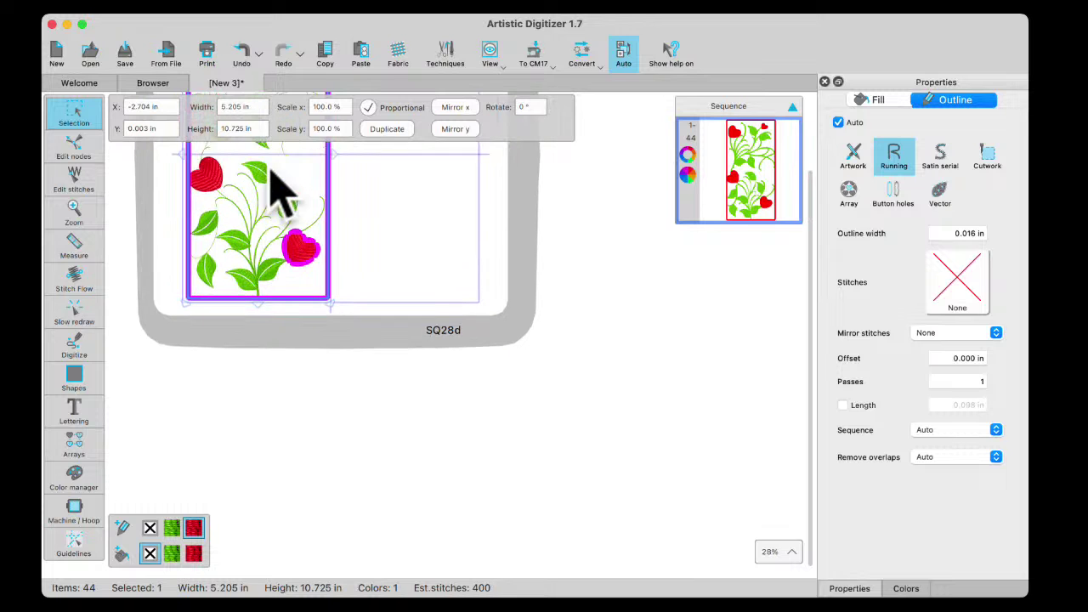
scroll(276, 204, up, 1)
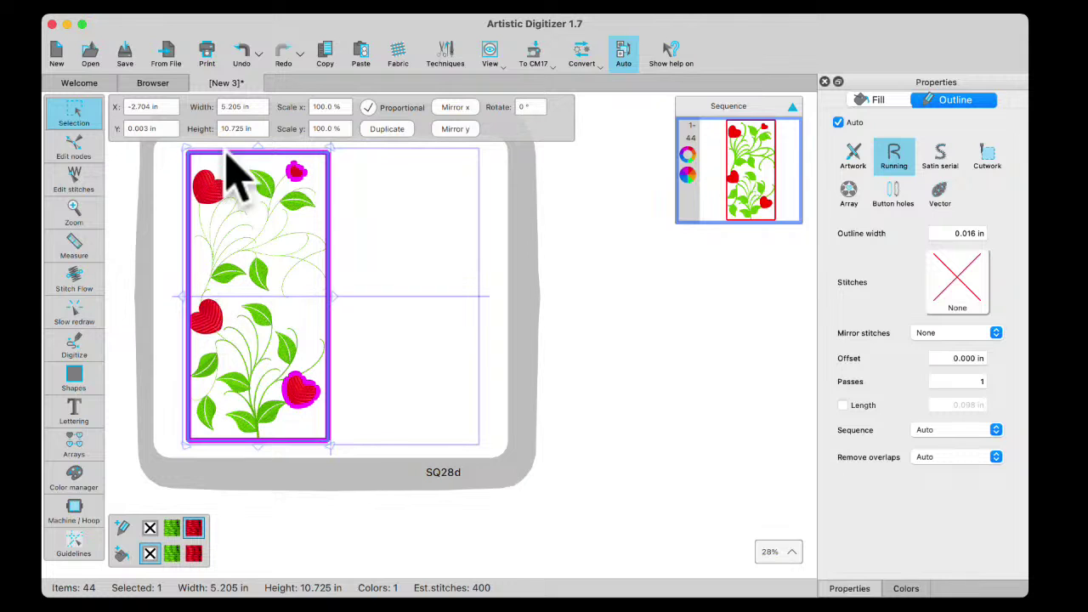
click(214, 261)
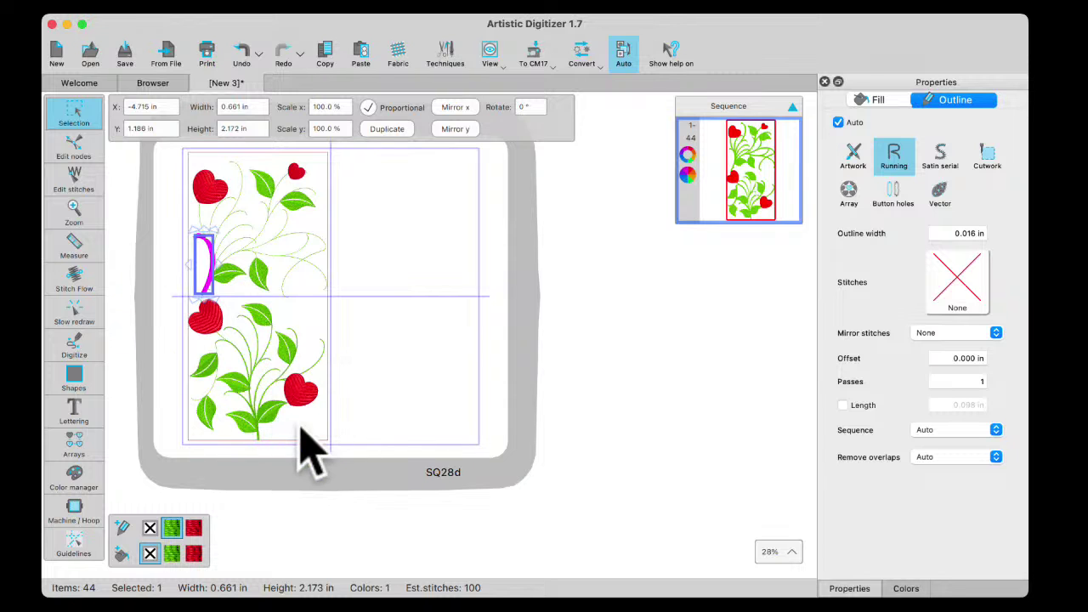
click(382, 219)
drag(193, 156, 307, 300)
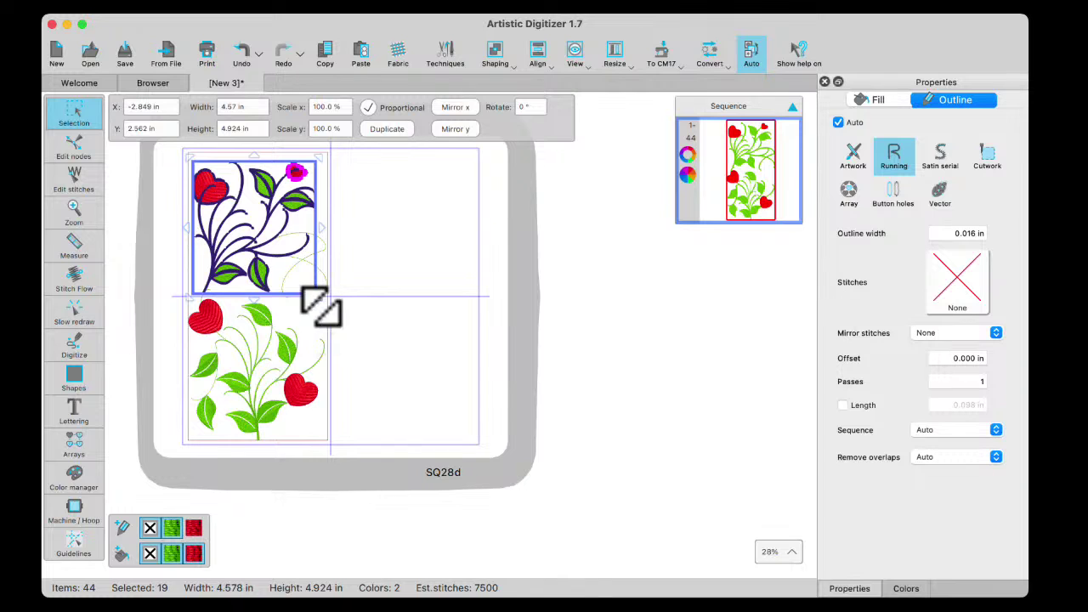
key(Delete)
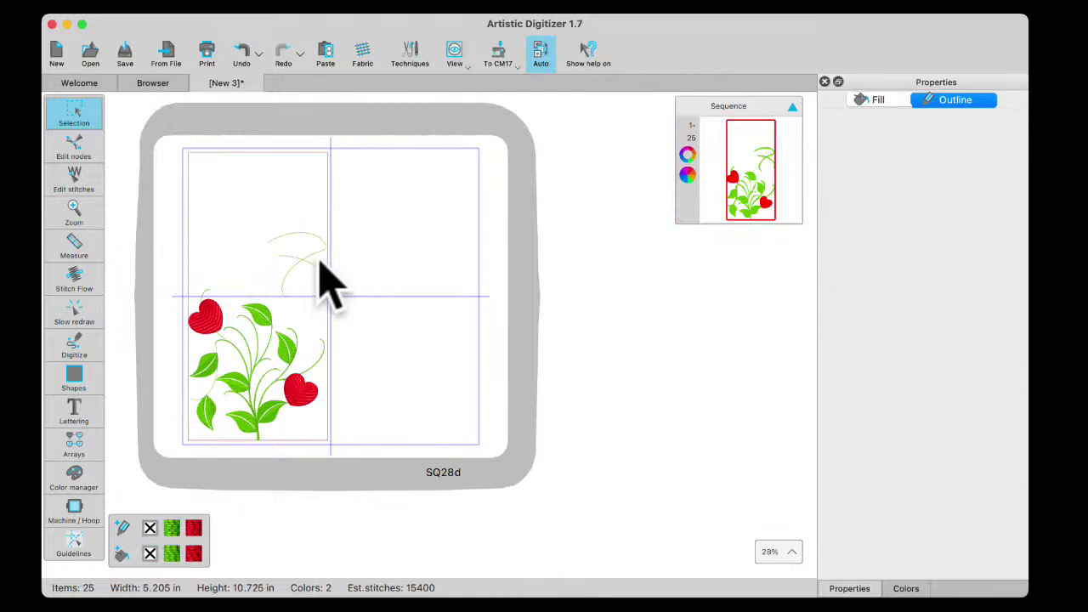
- Delete the three leftover curved tendrils in the rectangle's upper half
click(321, 266)
key(Delete)
click(308, 246)
key(Delete)
click(311, 265)
key(Delete)
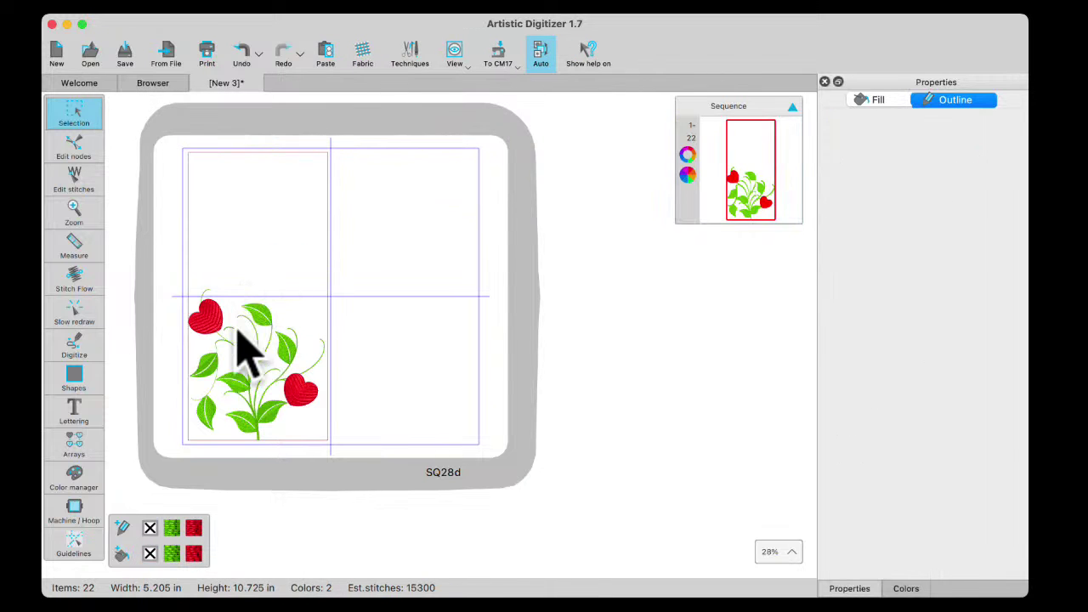
- Duplicate the vine's left heart, shrink the copy to about 0.56 by 0.53 in and place it between the lower-left leaves
click(211, 313)
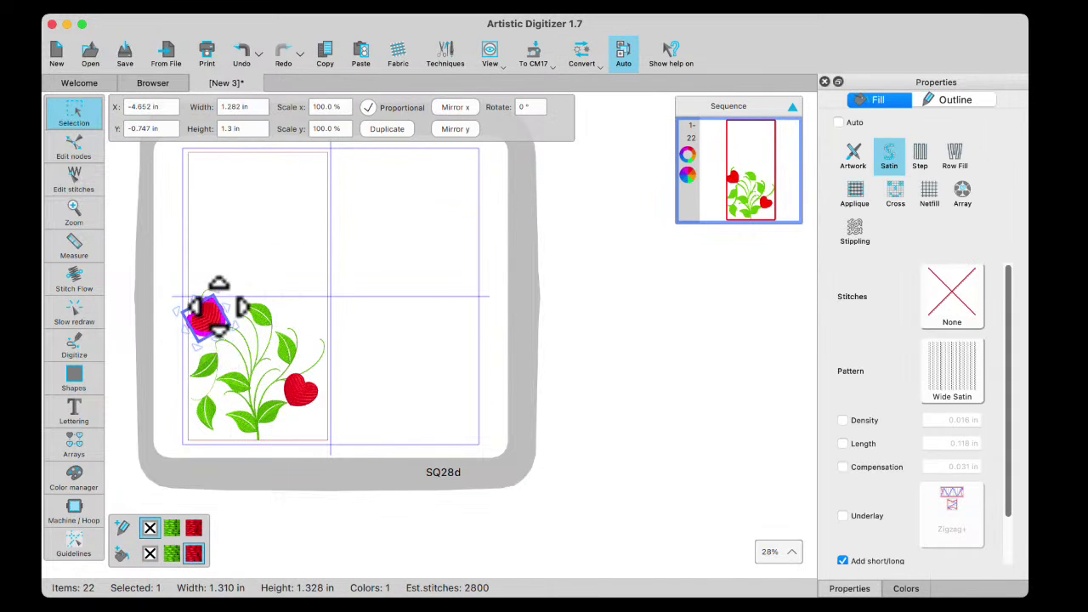
click(360, 53)
drag(219, 316, 229, 402)
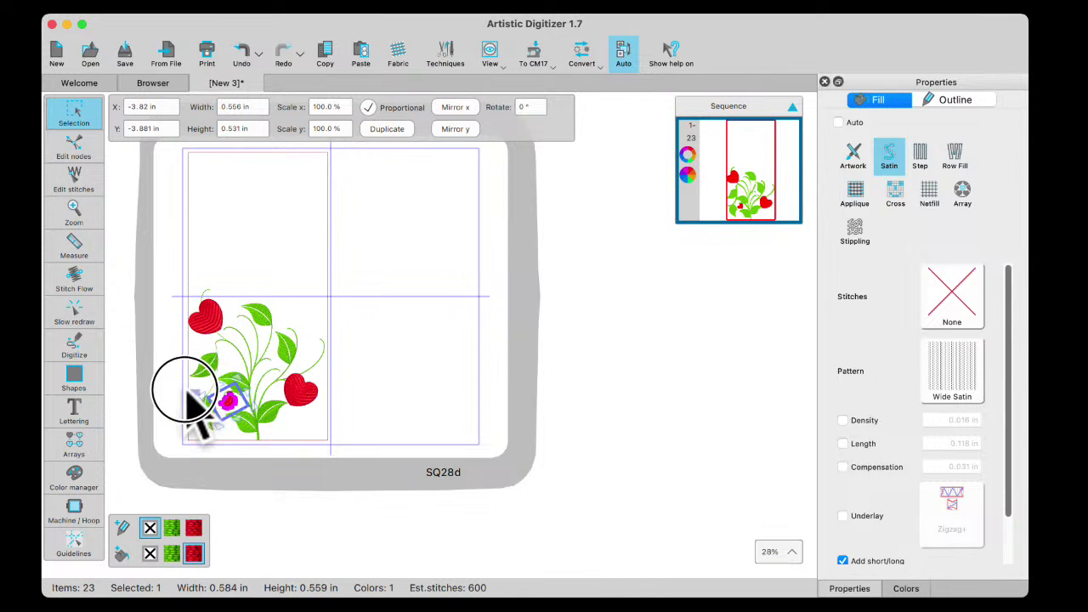
click(219, 408)
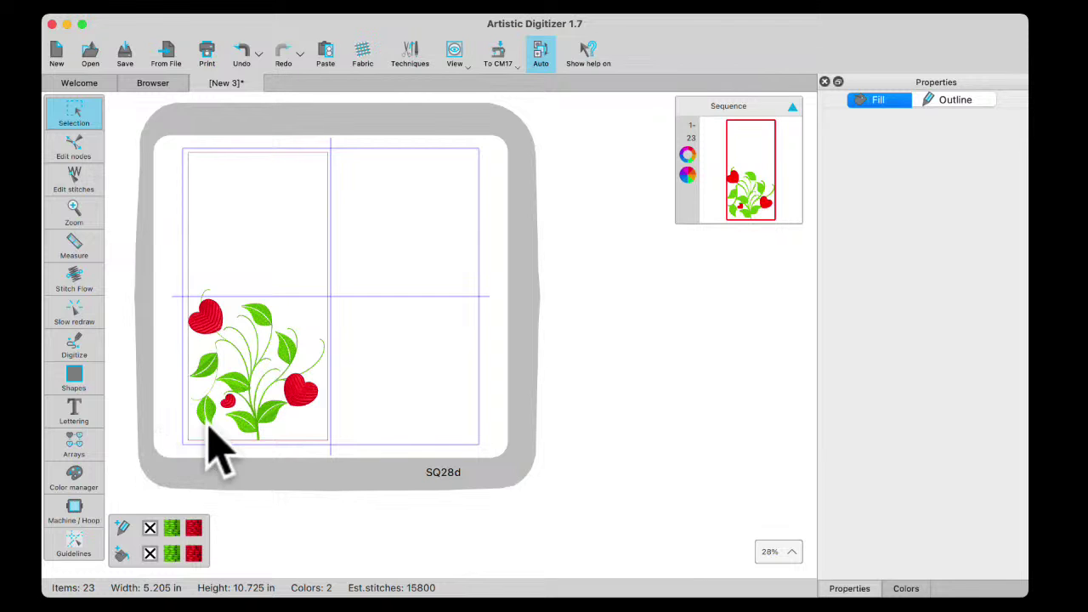
- Inspect several vine stems individually, then select all light green objects by color and clear the selection
scroll(250, 430, up, 3)
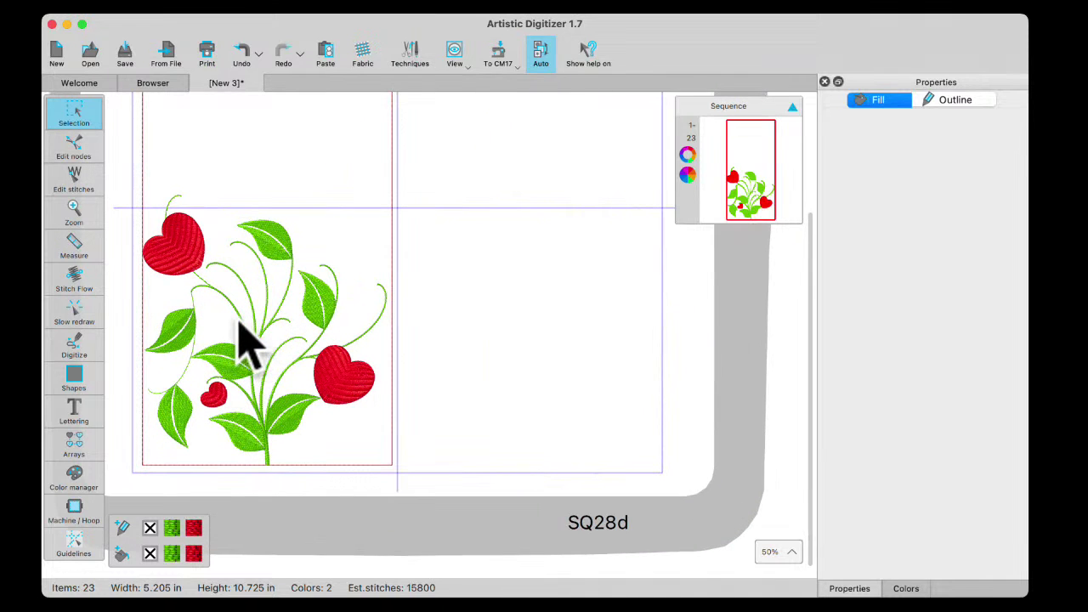
click(244, 333)
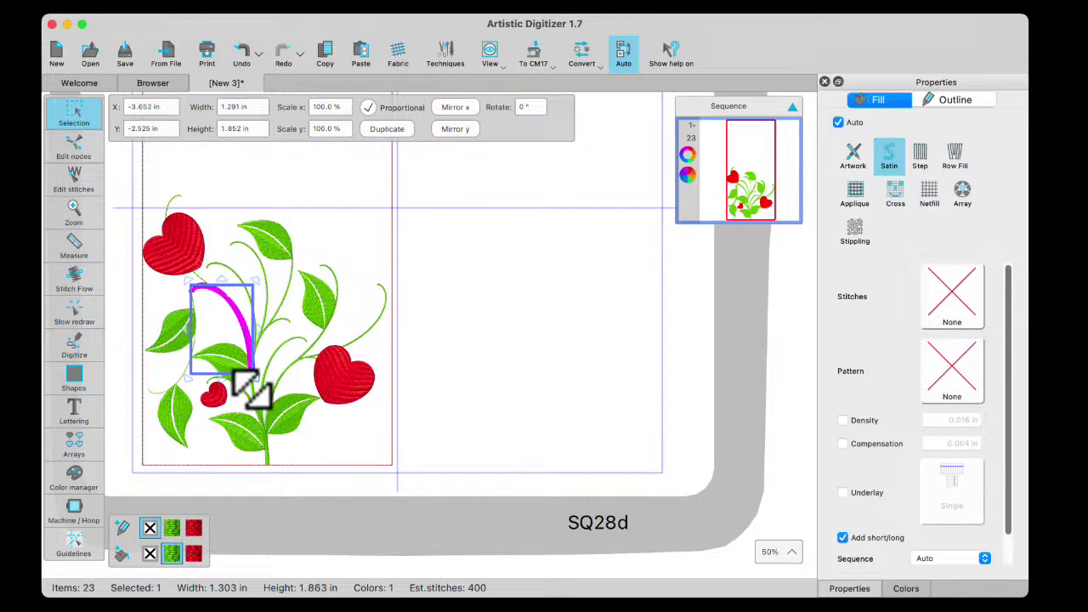
click(374, 331)
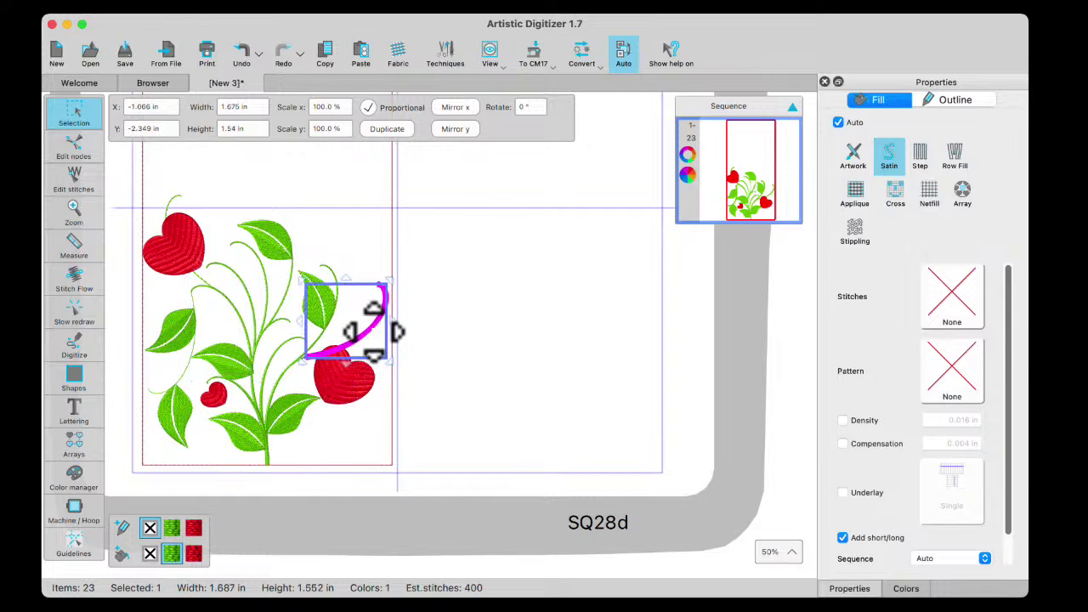
click(285, 410)
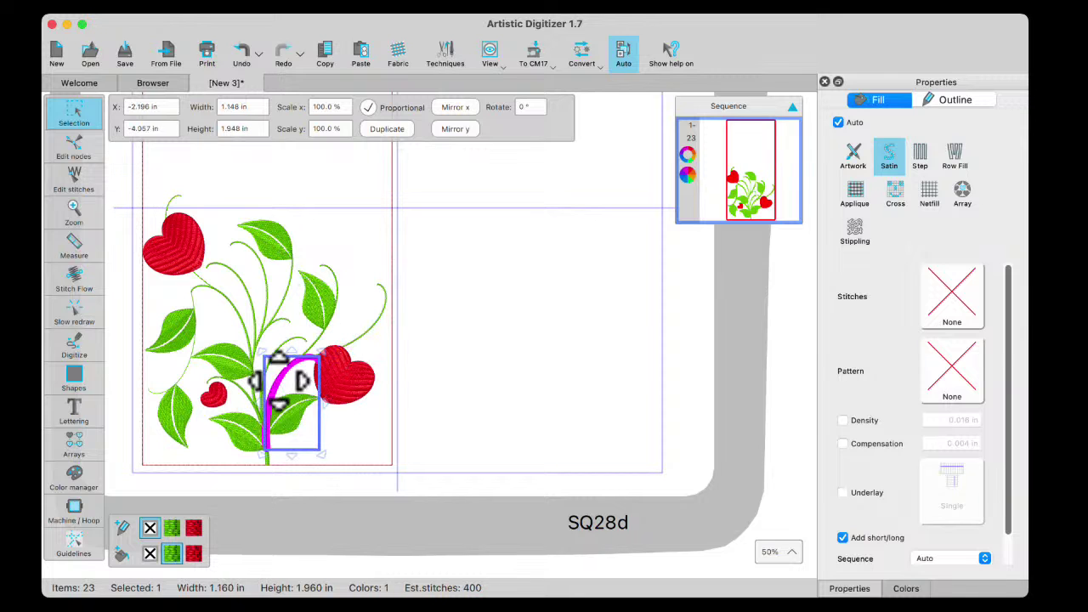
click(402, 336)
right_click(178, 553)
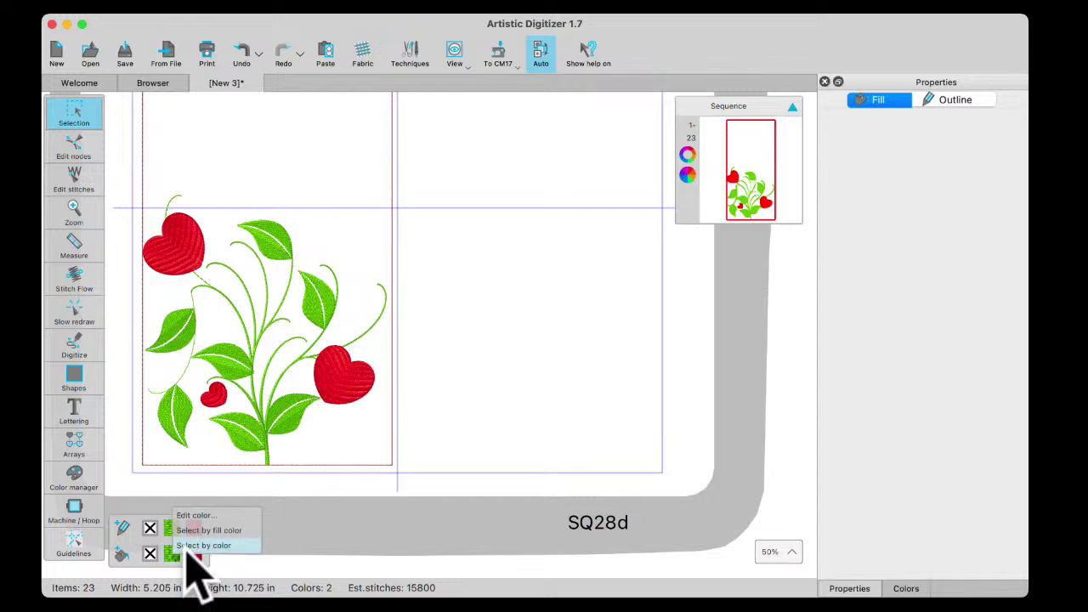
click(197, 546)
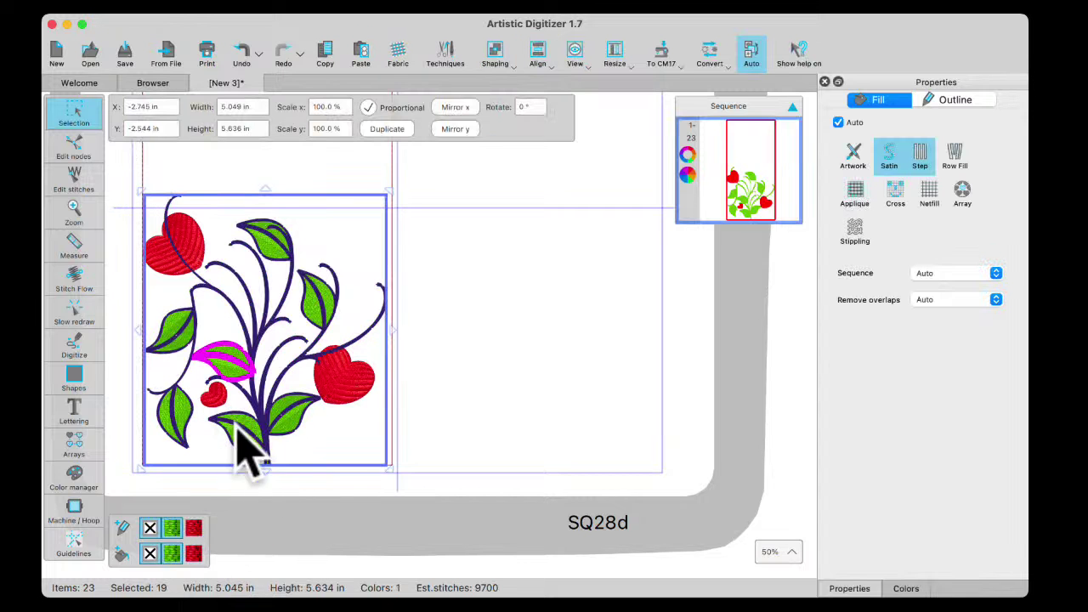
click(446, 416)
- Change the topmost leaf's fill to JANOME 206 Bright Green and clear the selection
click(285, 255)
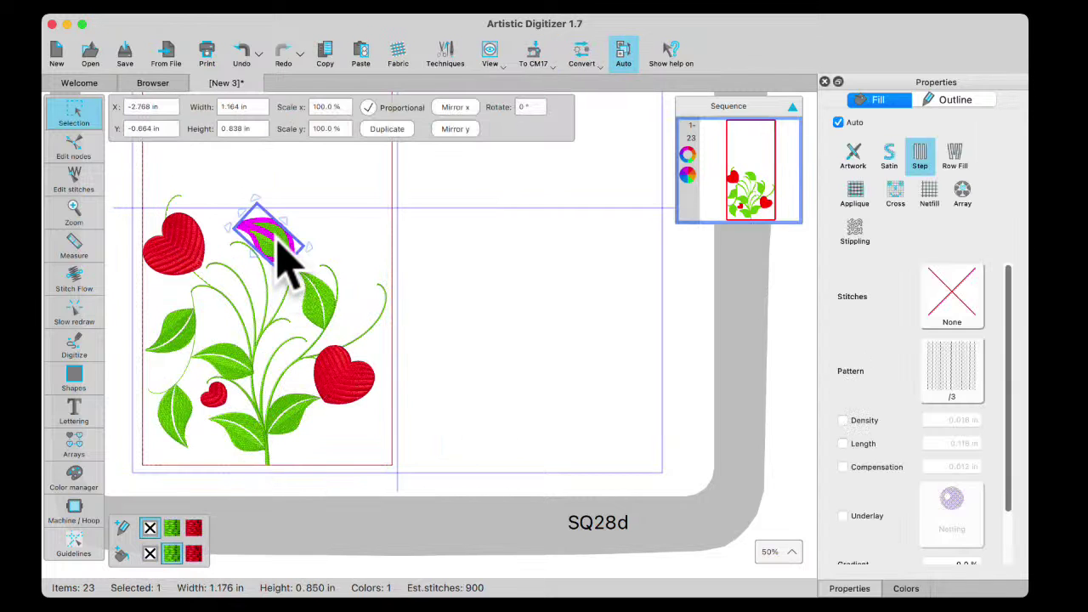
click(906, 589)
drag(989, 298, 391, 459)
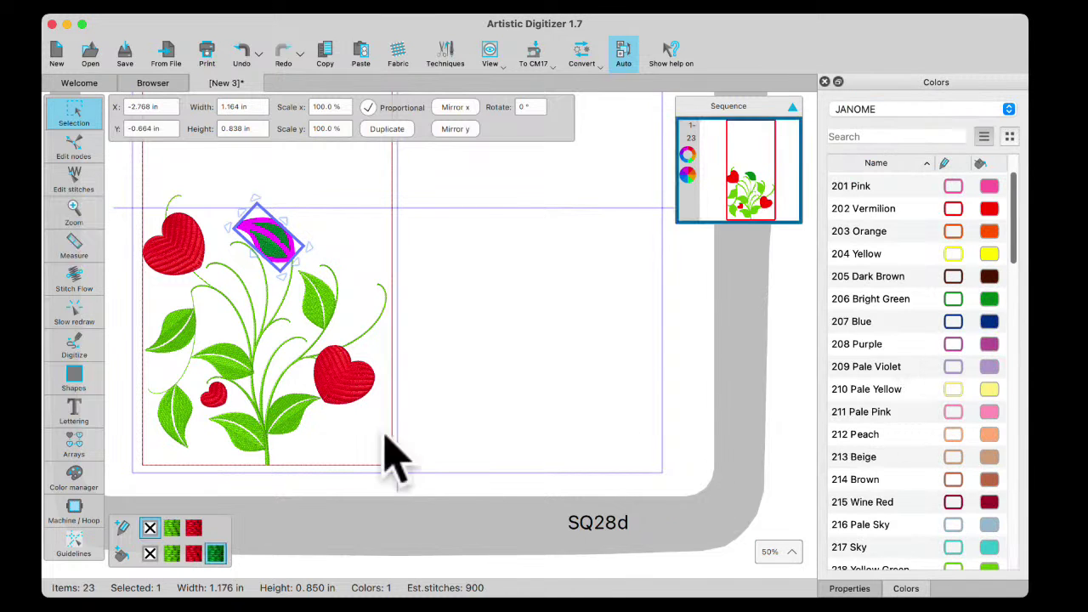
click(493, 353)
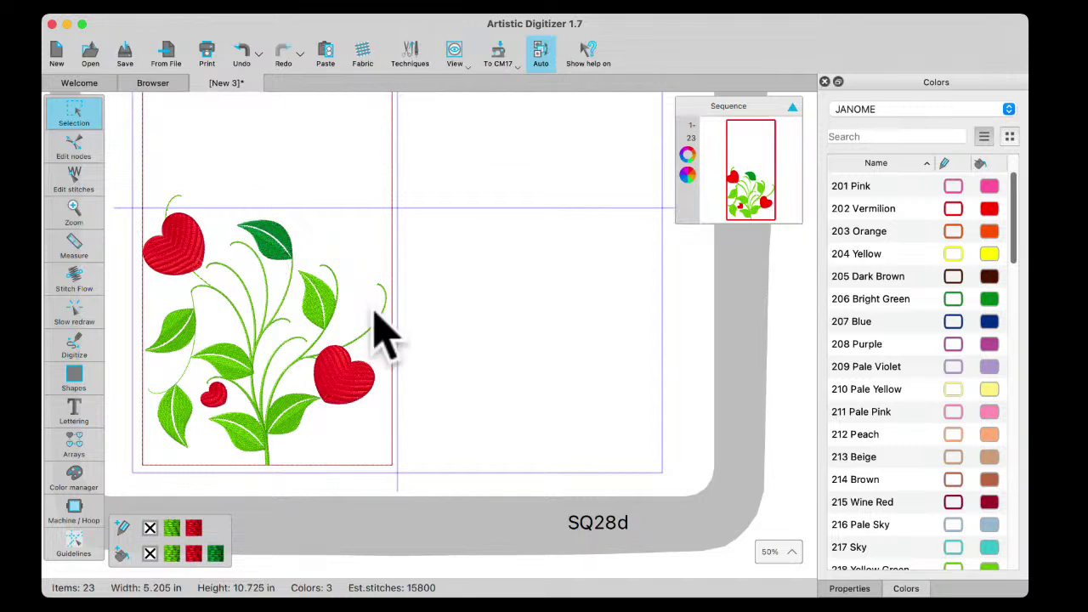
- Select the six remaining light green leaves together and fill them with JANOME 206 Bright Green
click(319, 321)
shift+click(231, 356)
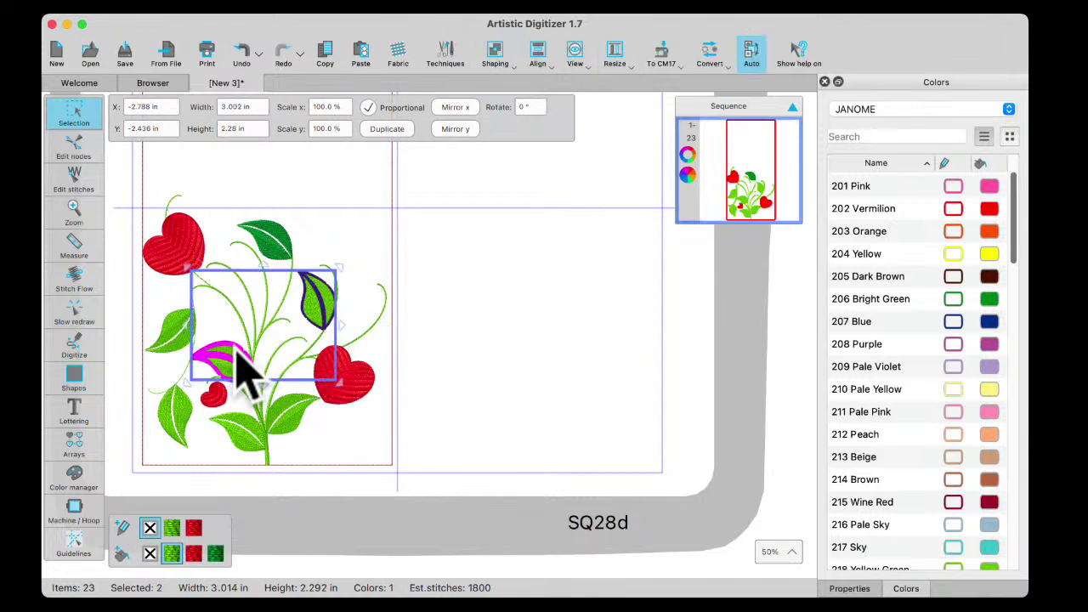
shift+click(179, 340)
shift+click(179, 429)
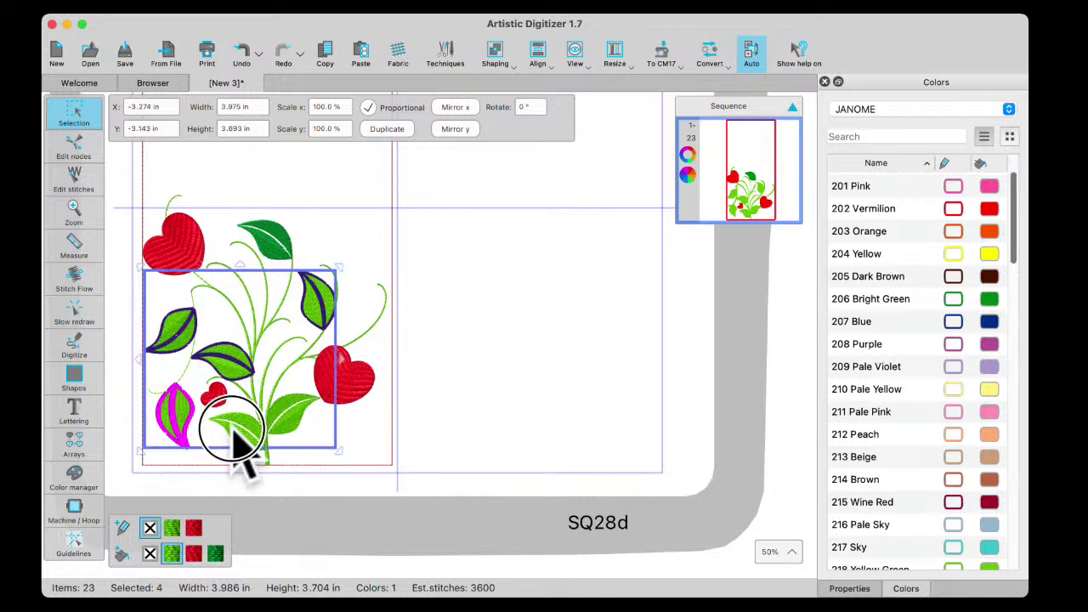
shift+click(233, 429)
shift+click(298, 408)
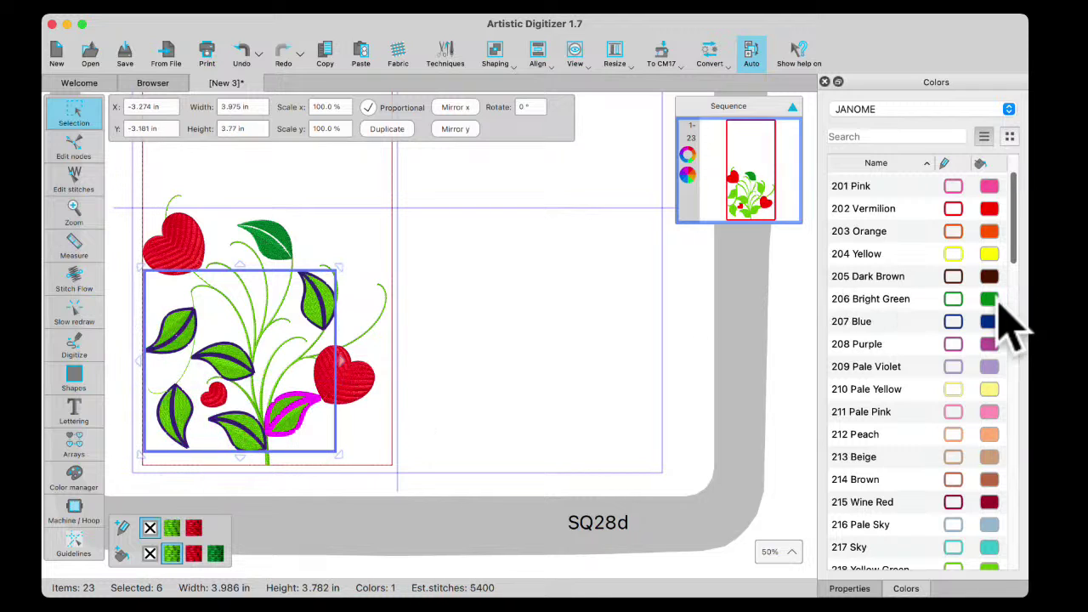
click(541, 383)
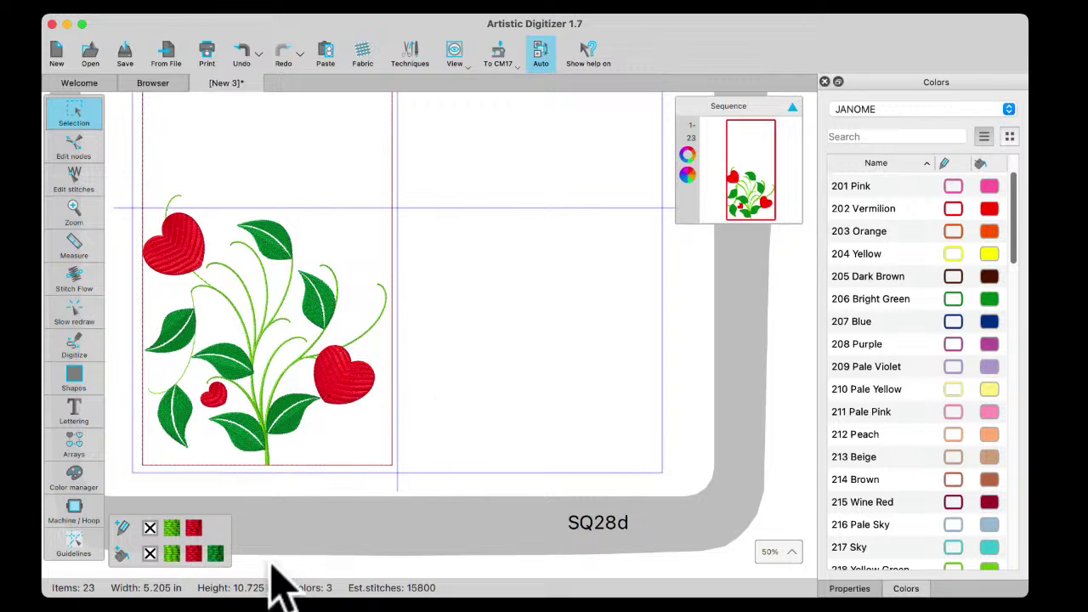
- Select all stems by their light green fill color and convert their fills to center lines
right_click(172, 553)
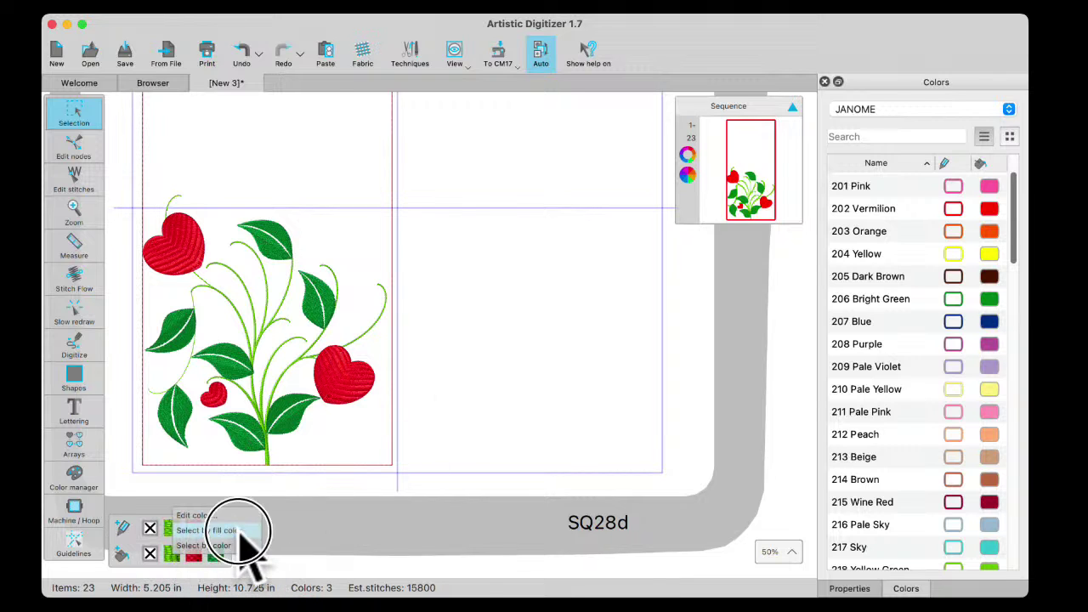
click(239, 531)
right_click(293, 347)
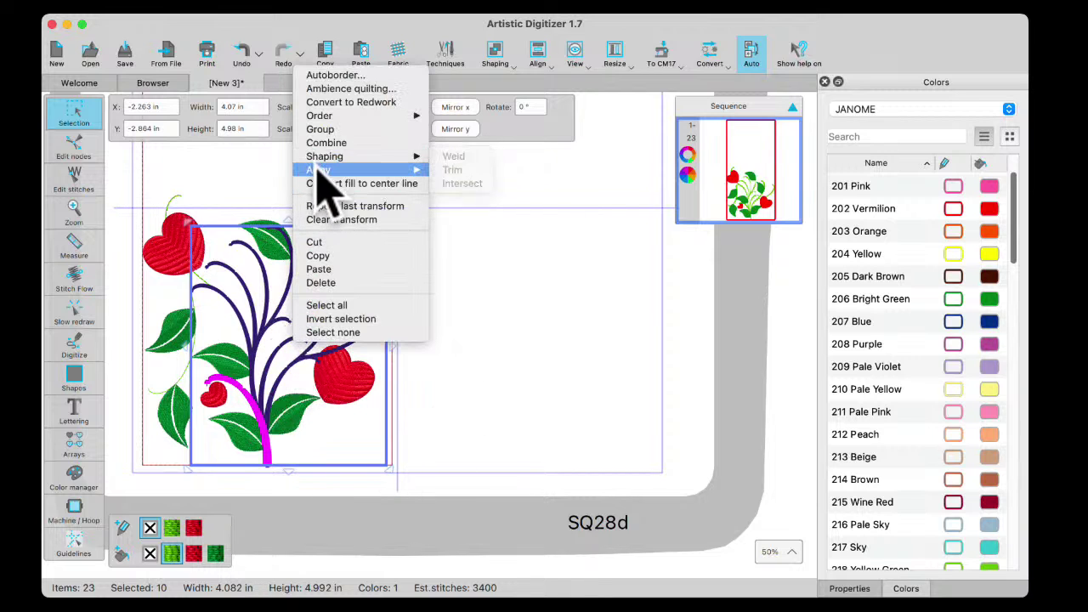
click(393, 184)
- Apply the Chain stitch to the running outlines of the converted stems and clear the selection
click(850, 588)
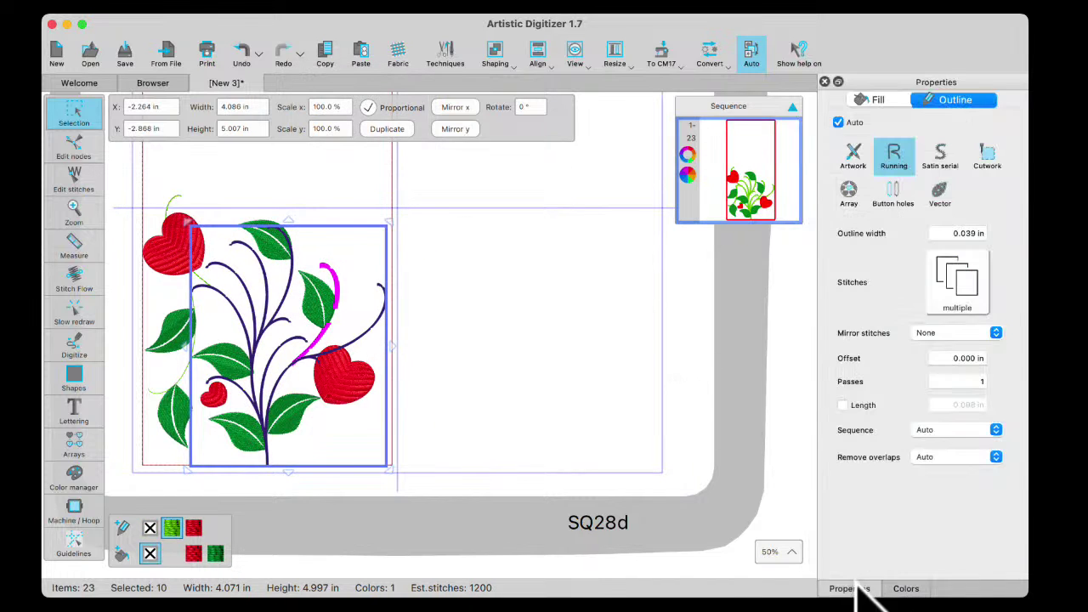
click(957, 280)
click(775, 306)
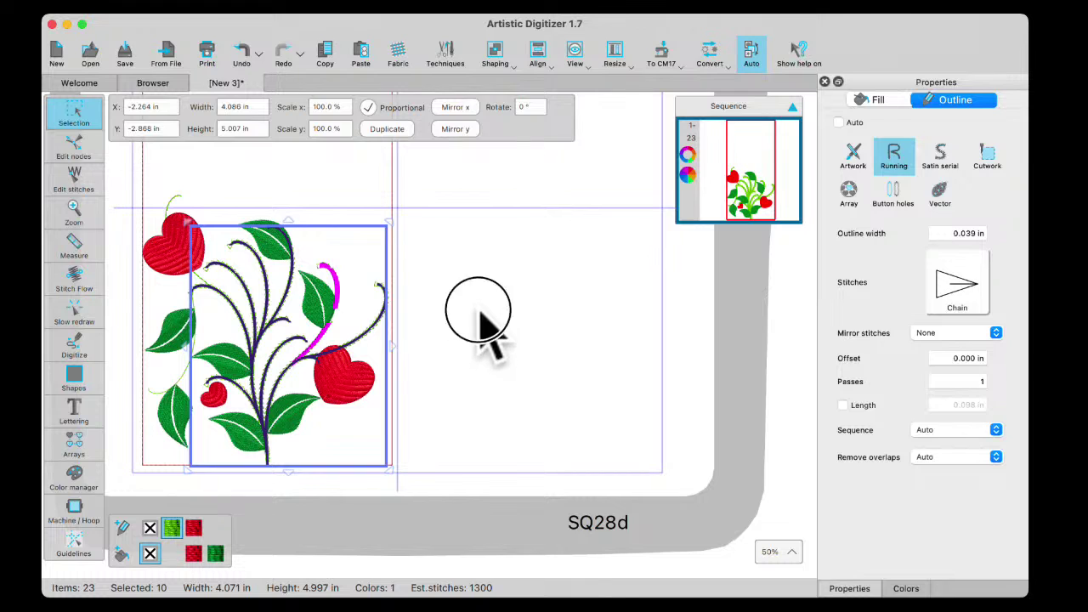
click(481, 318)
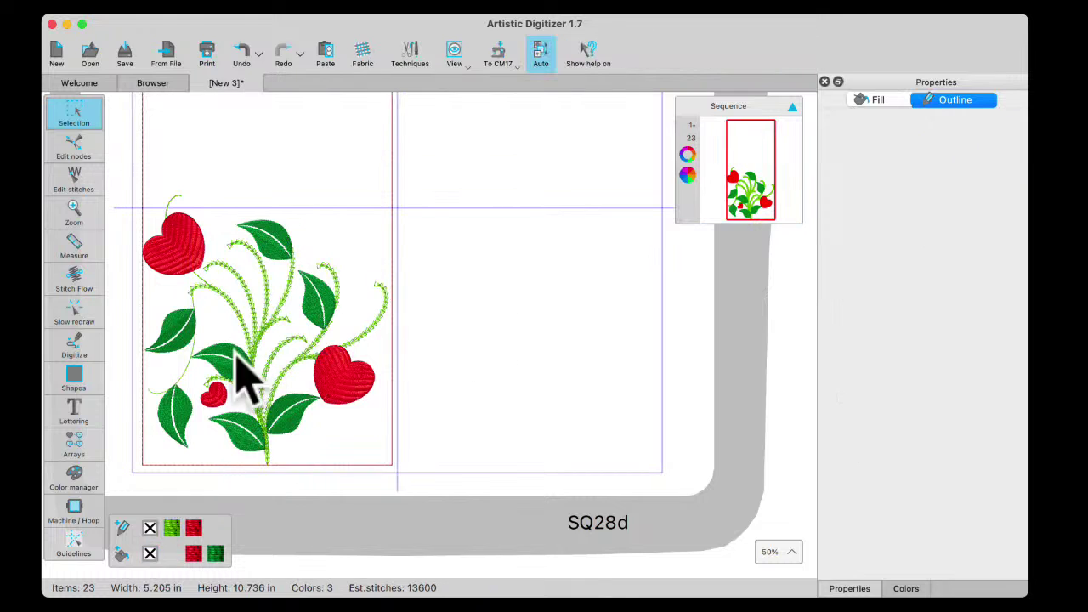
- Select every stem by the light green outline color, including the thin ones, apply the Chain stitch and clear the selection
click(188, 376)
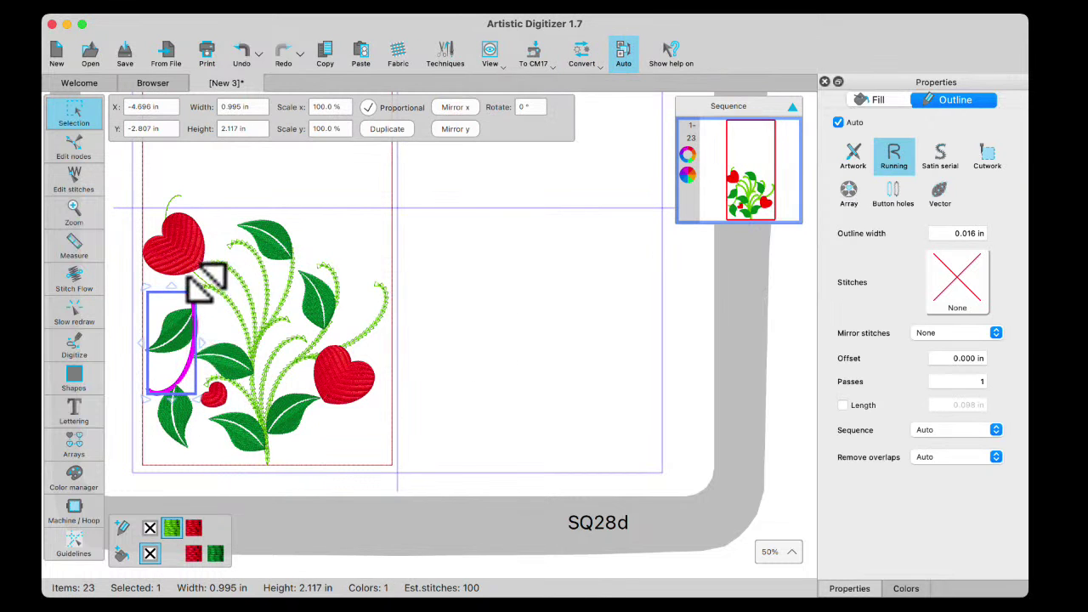
right_click(171, 528)
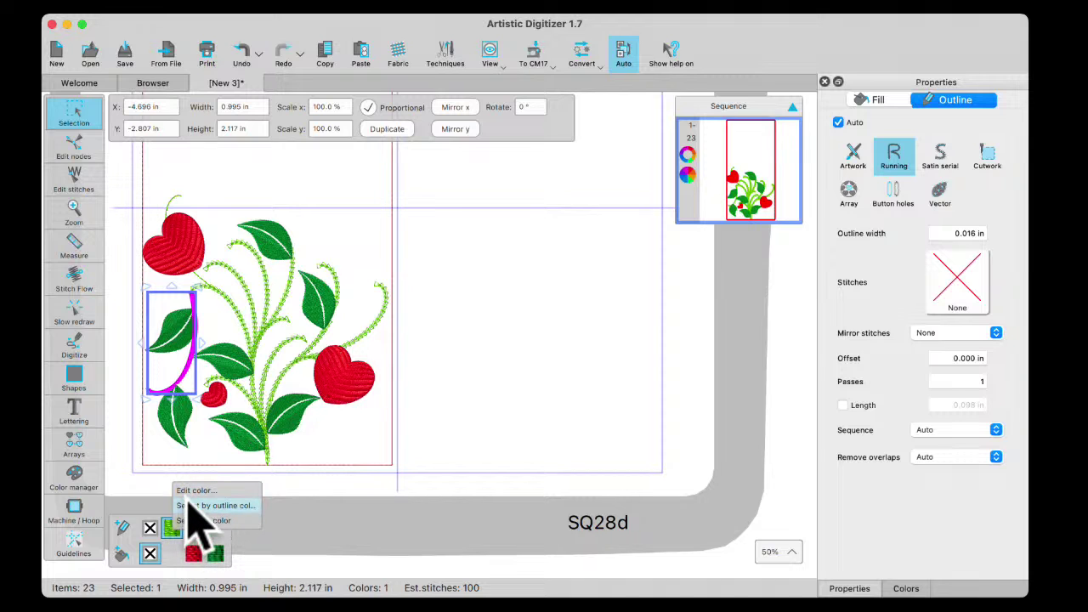
click(191, 506)
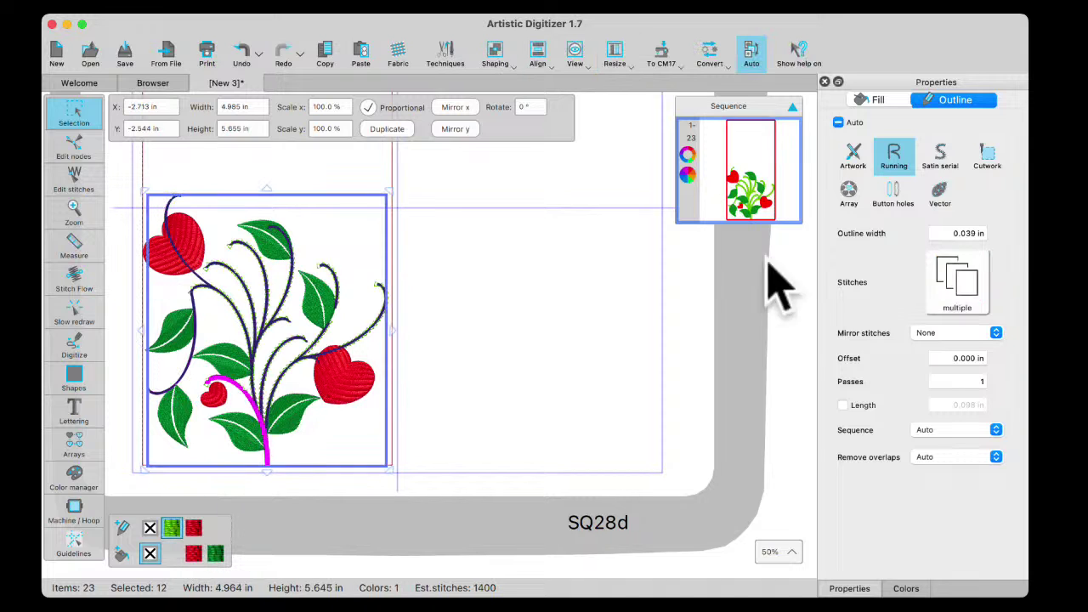
click(969, 280)
click(777, 319)
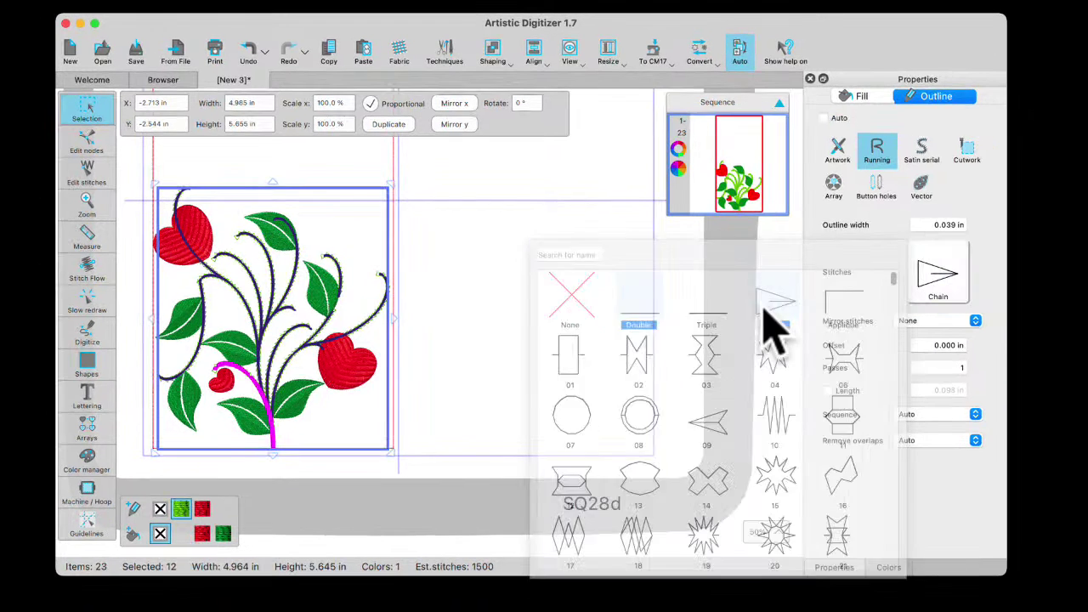
click(559, 328)
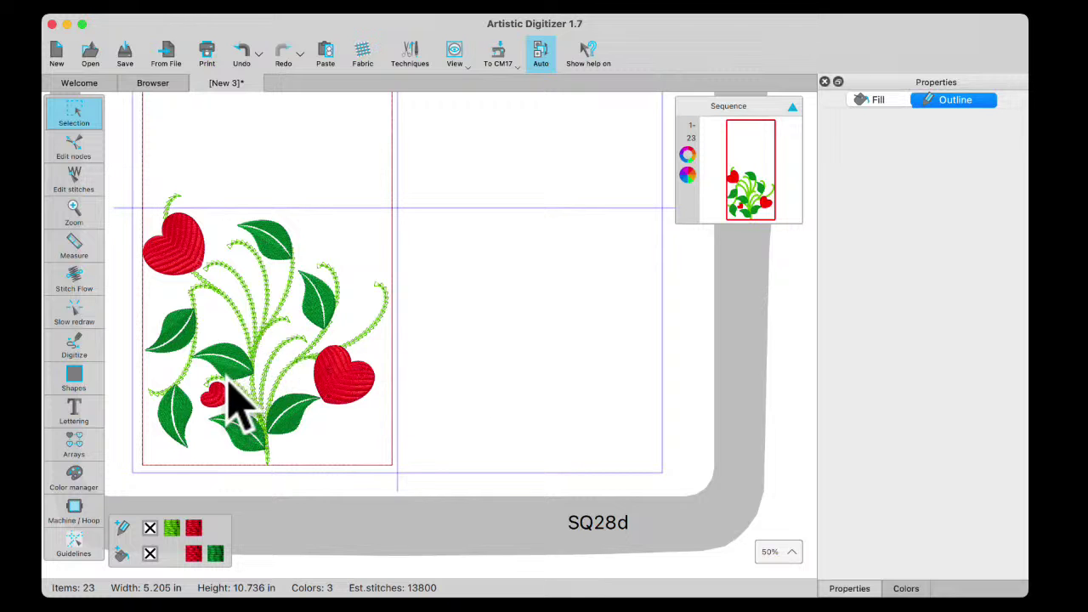
- Change the topmost leaf's fill to Satin with the curves1 pattern
scroll(275, 394, left, 5)
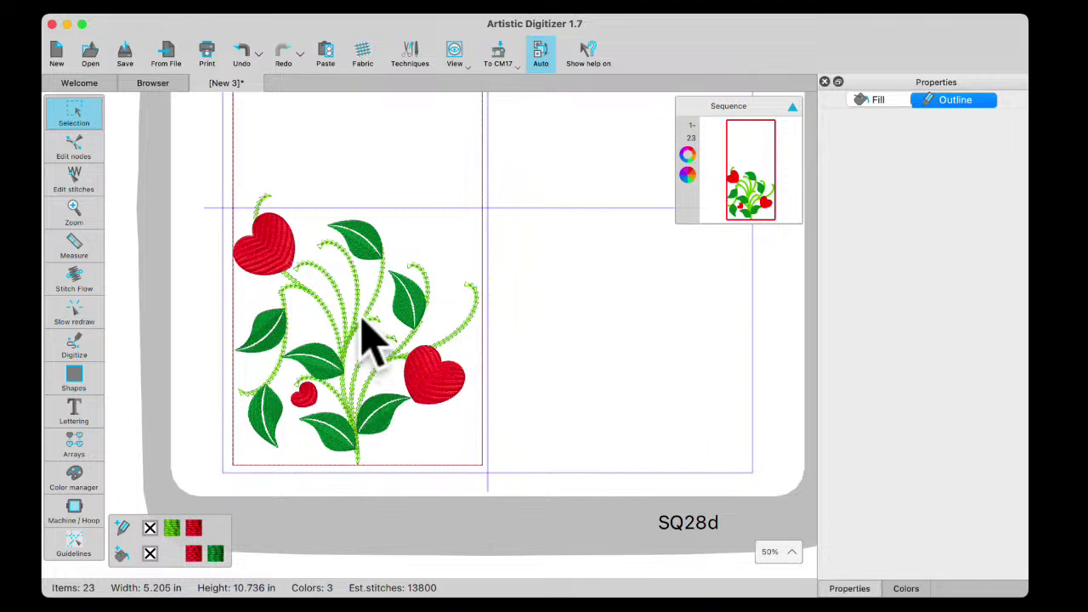
scroll(365, 342, up, 3)
click(361, 197)
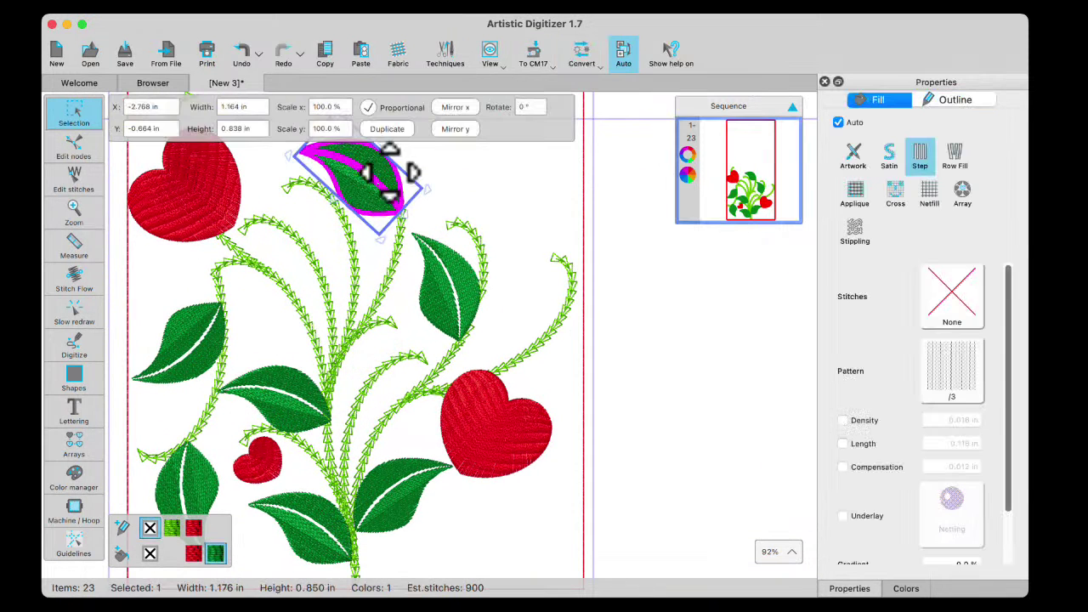
click(890, 157)
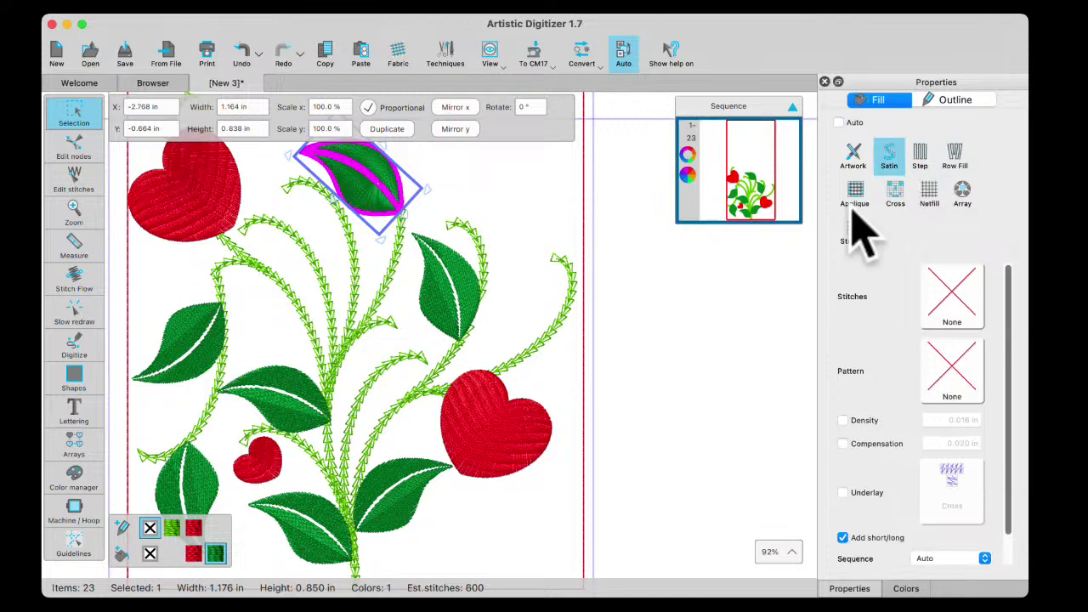
click(959, 391)
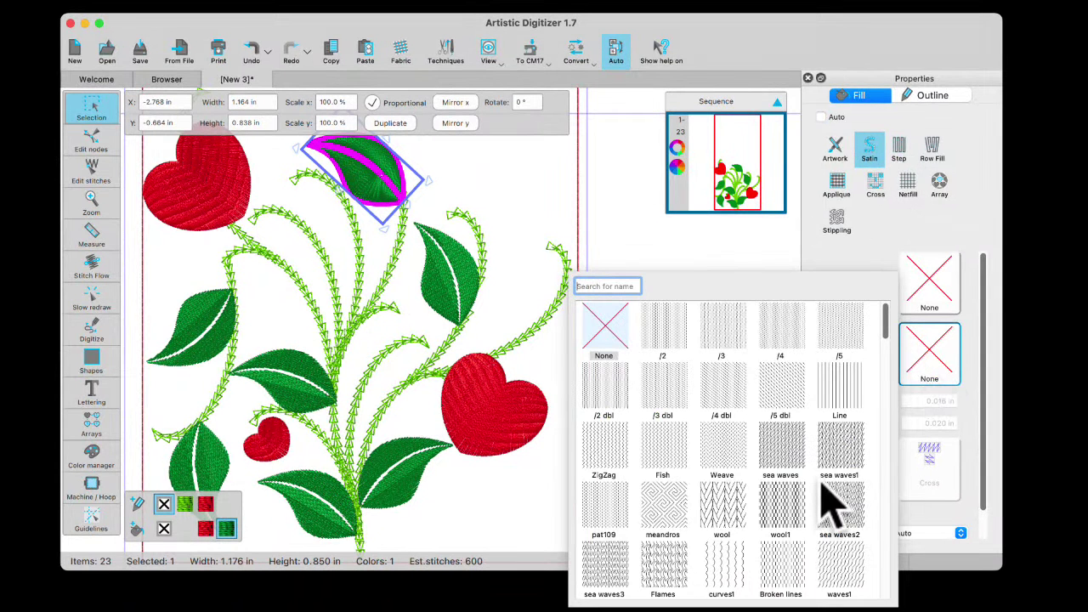
click(722, 571)
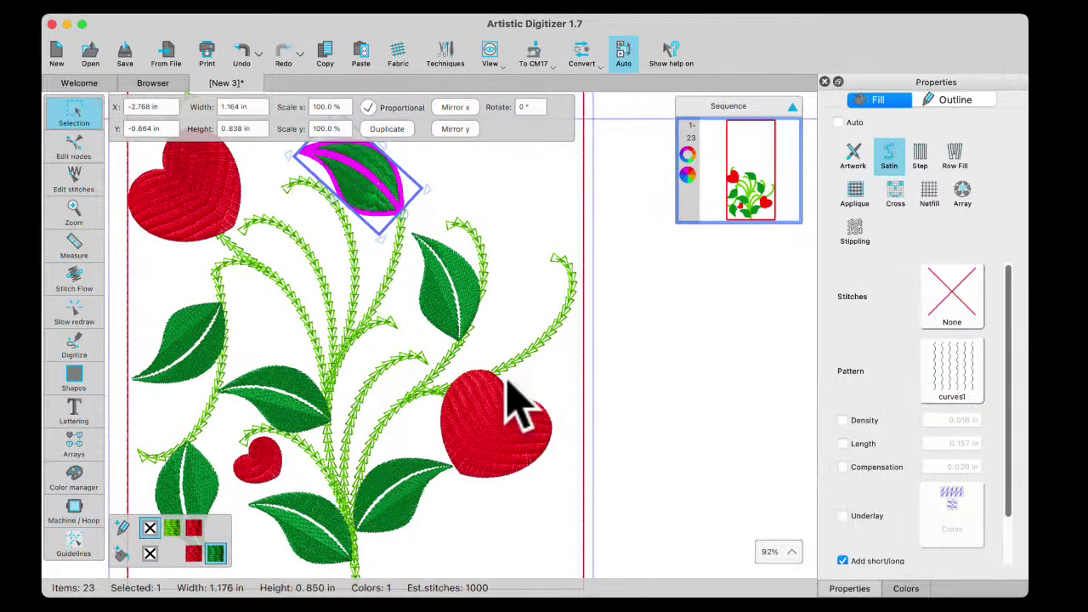
- Change the fill of the leaf above the right heart to Satin with the Wide Satin pattern
click(481, 289)
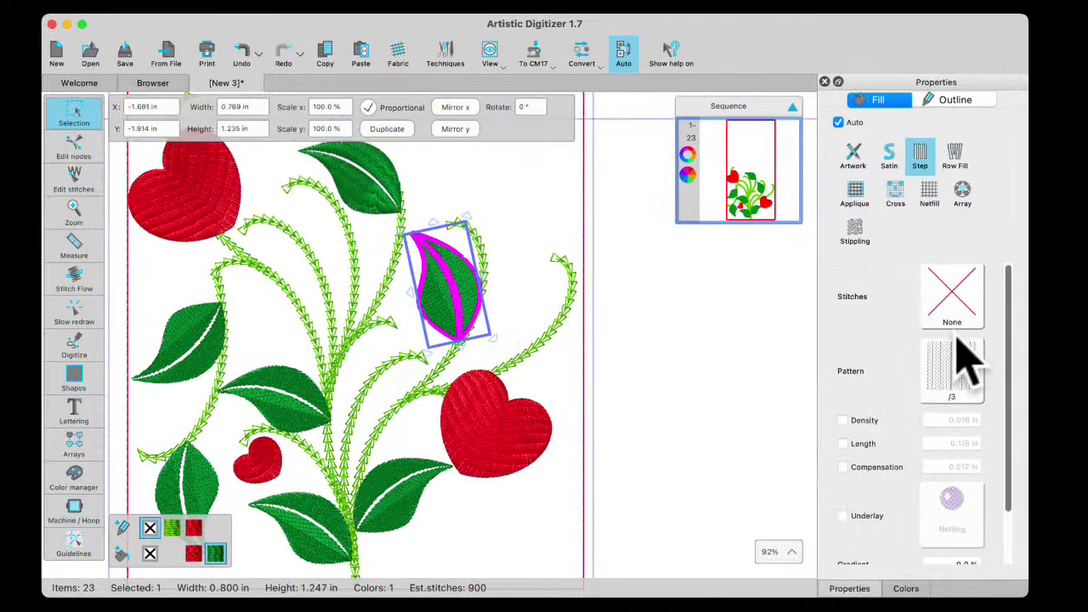
click(889, 155)
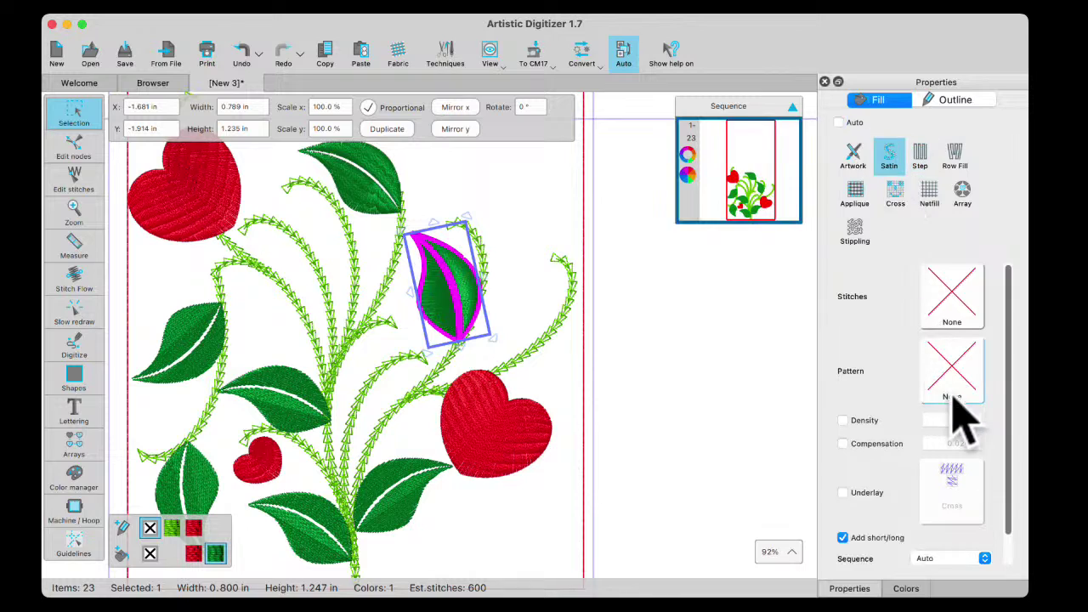
click(954, 378)
scroll(739, 497, down, 10)
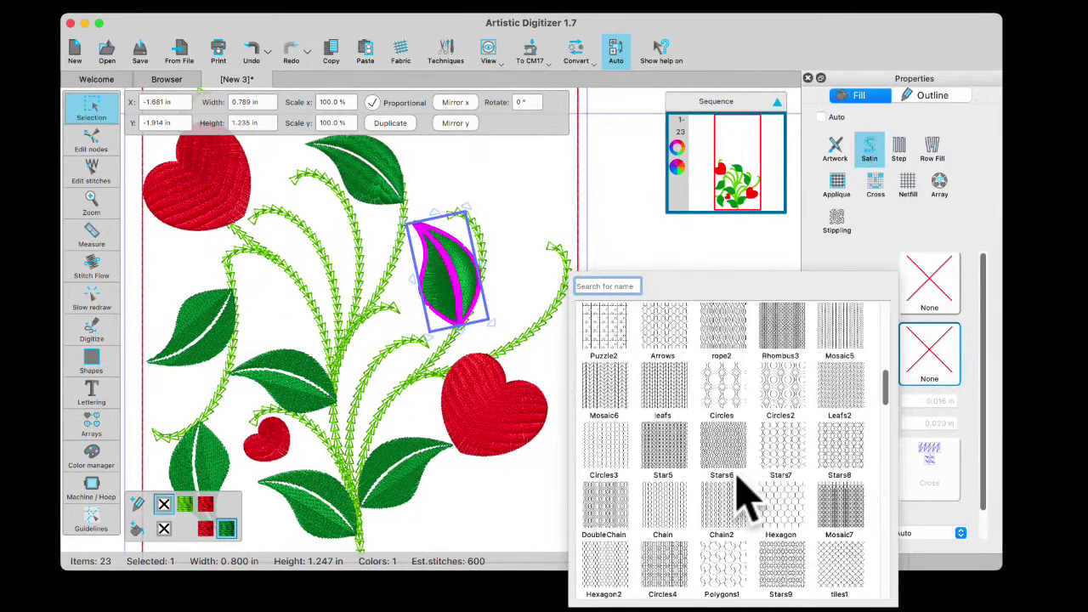
scroll(752, 501, down, 10)
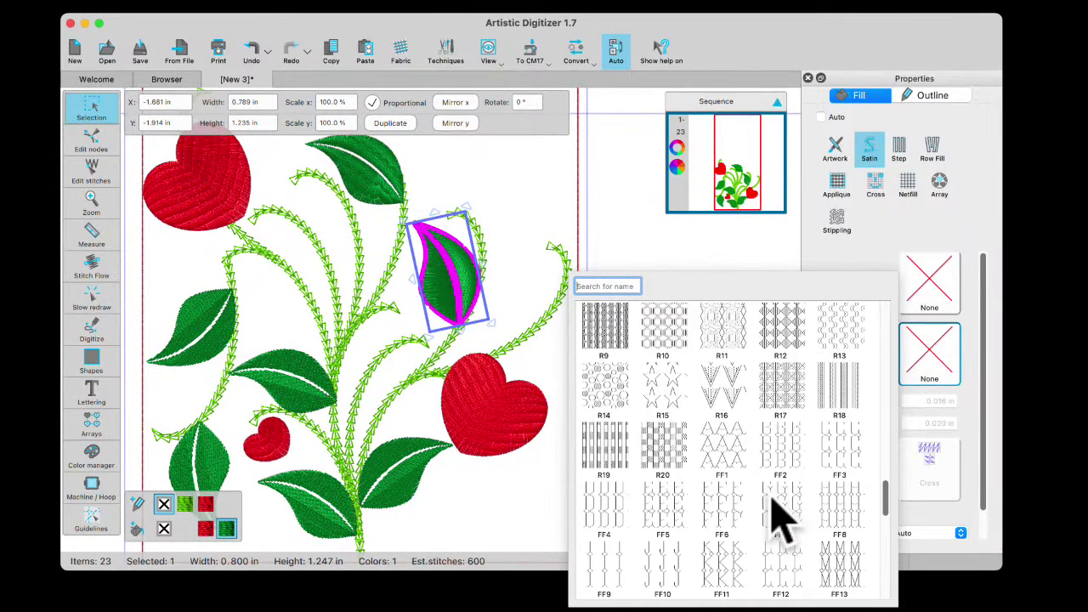
scroll(765, 521, down, 2)
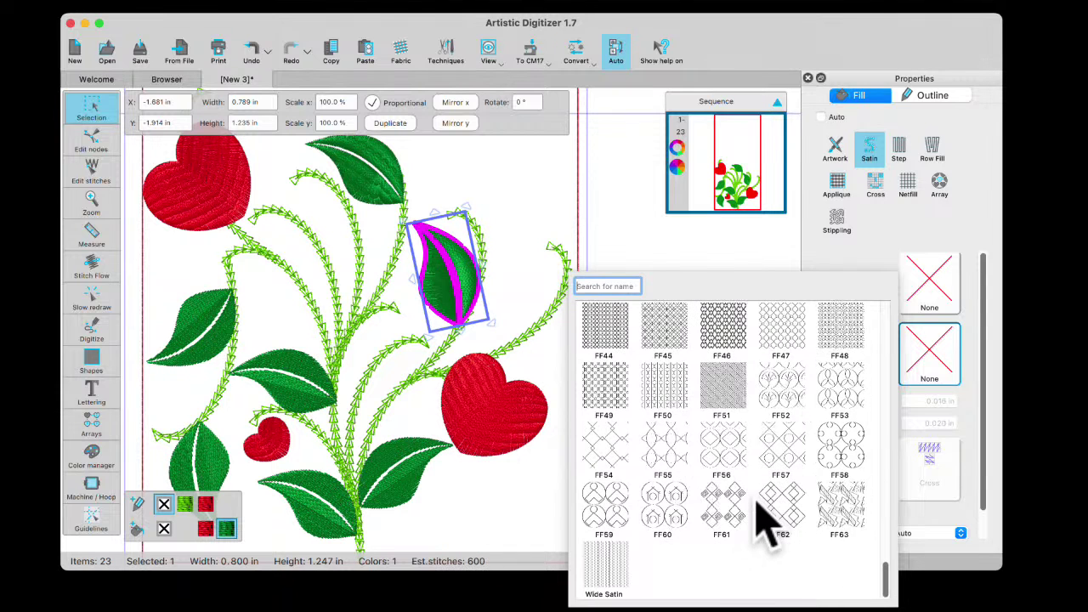
click(614, 582)
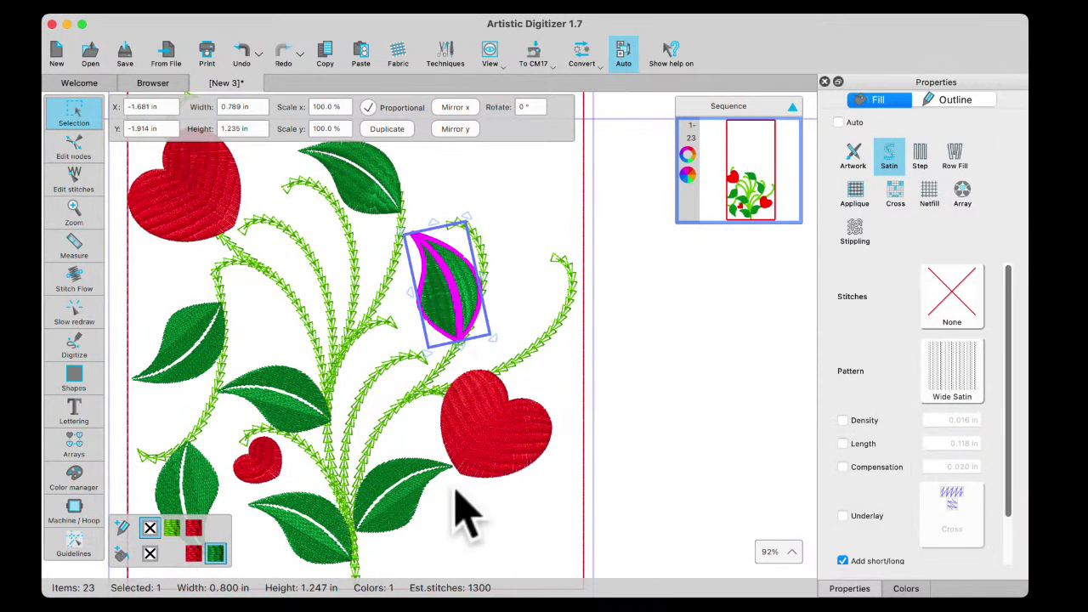
- Change the fill of the leaf below the right heart to Satin with the waves1 pattern and clear the selection
click(392, 508)
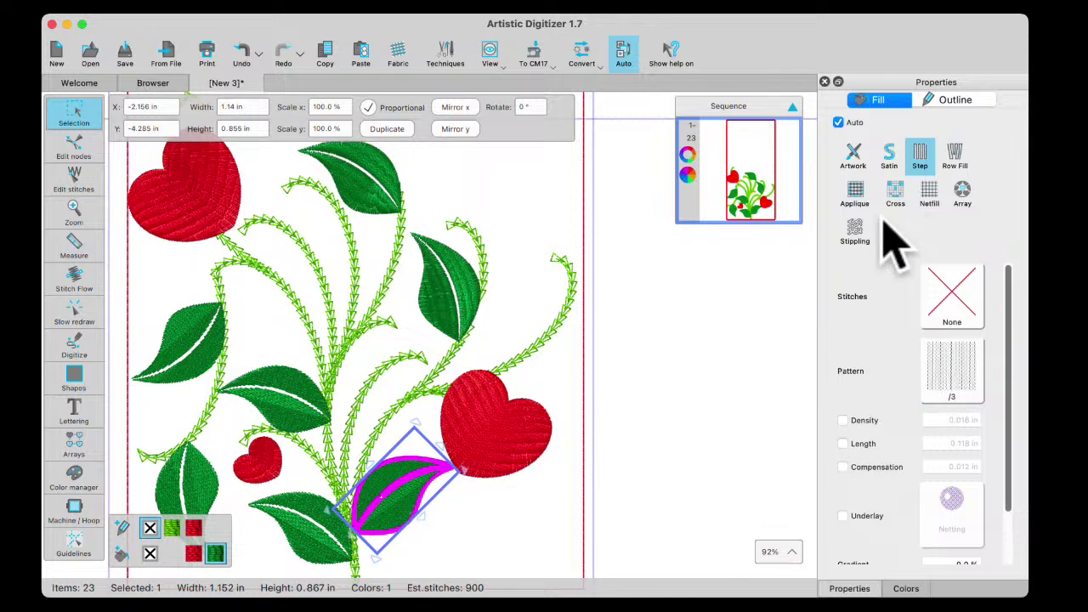
click(889, 153)
click(961, 361)
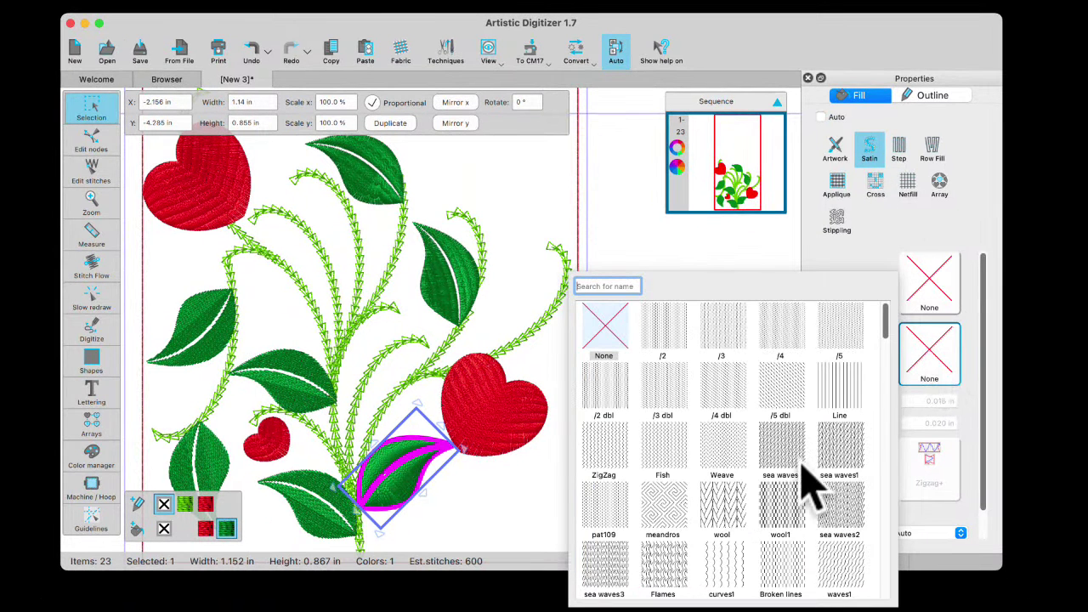
scroll(821, 501, down, 3)
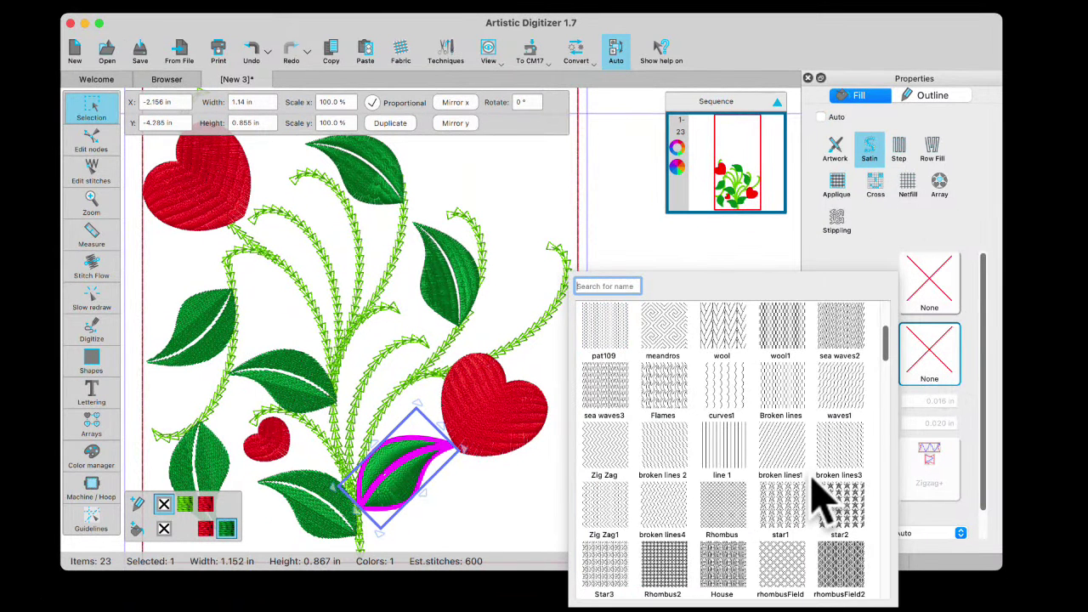
click(853, 398)
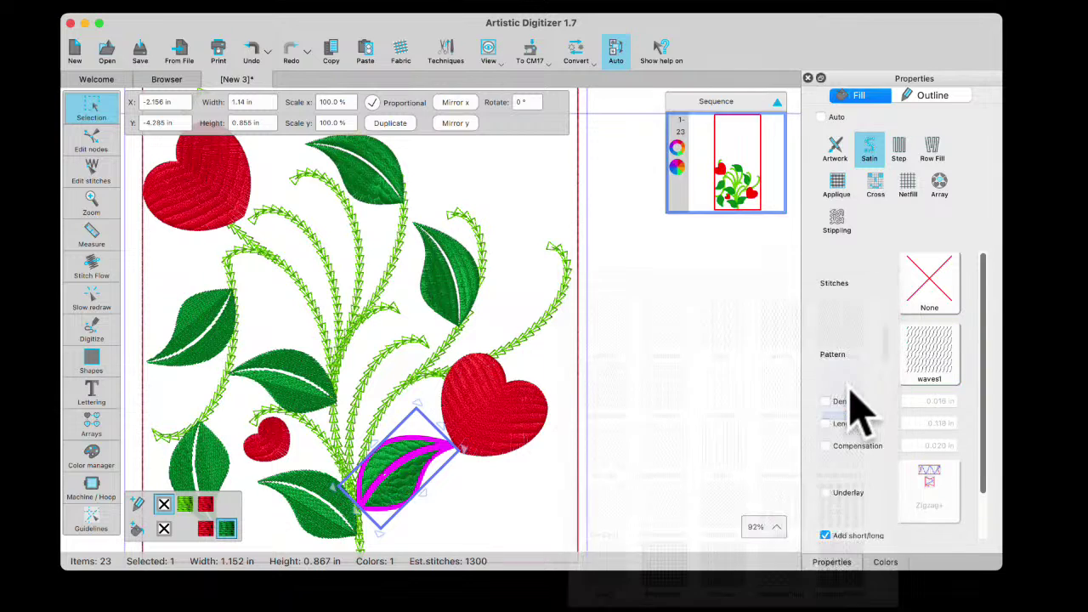
click(453, 516)
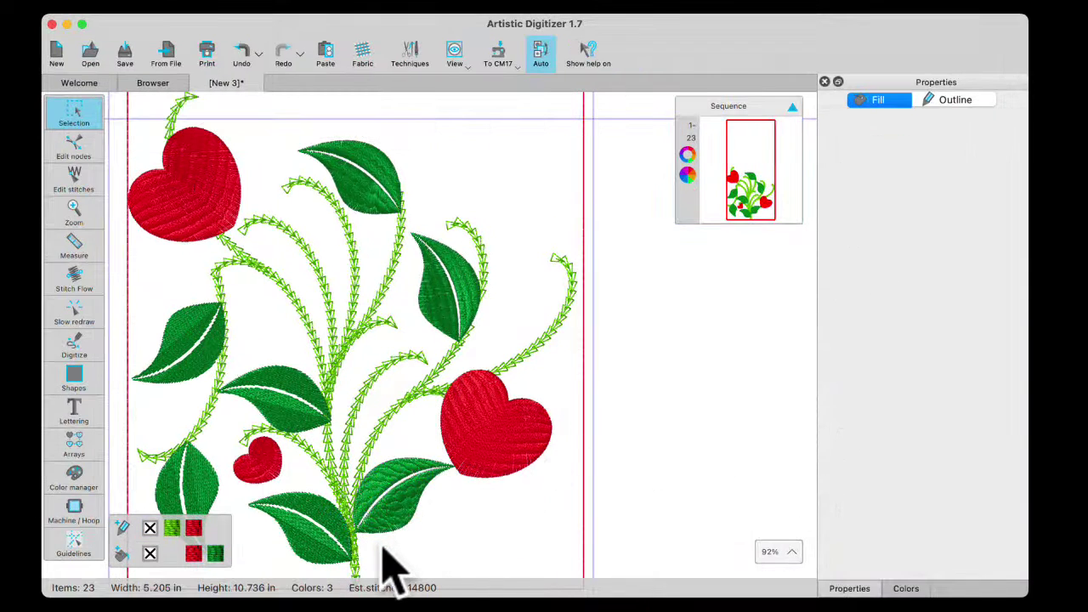
scroll(402, 561, up, 5)
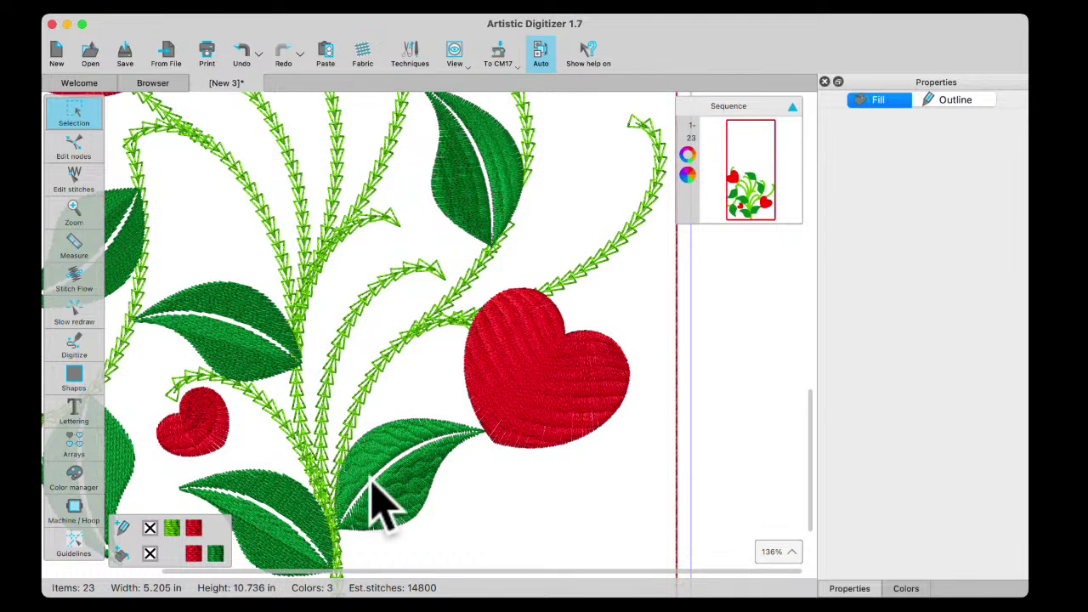
scroll(459, 531, down, 6)
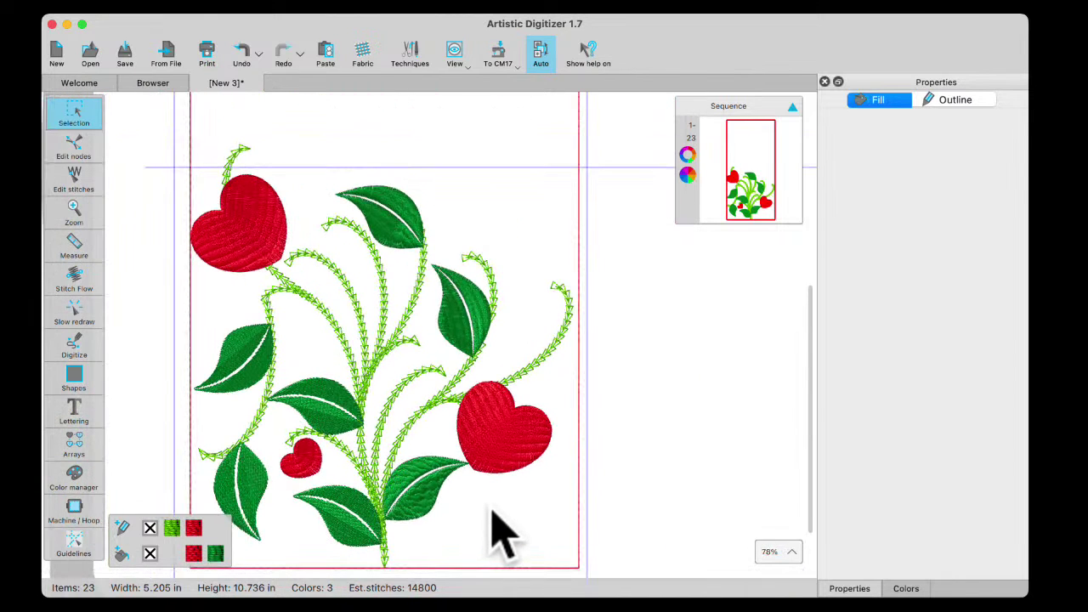
scroll(501, 531, down, 1)
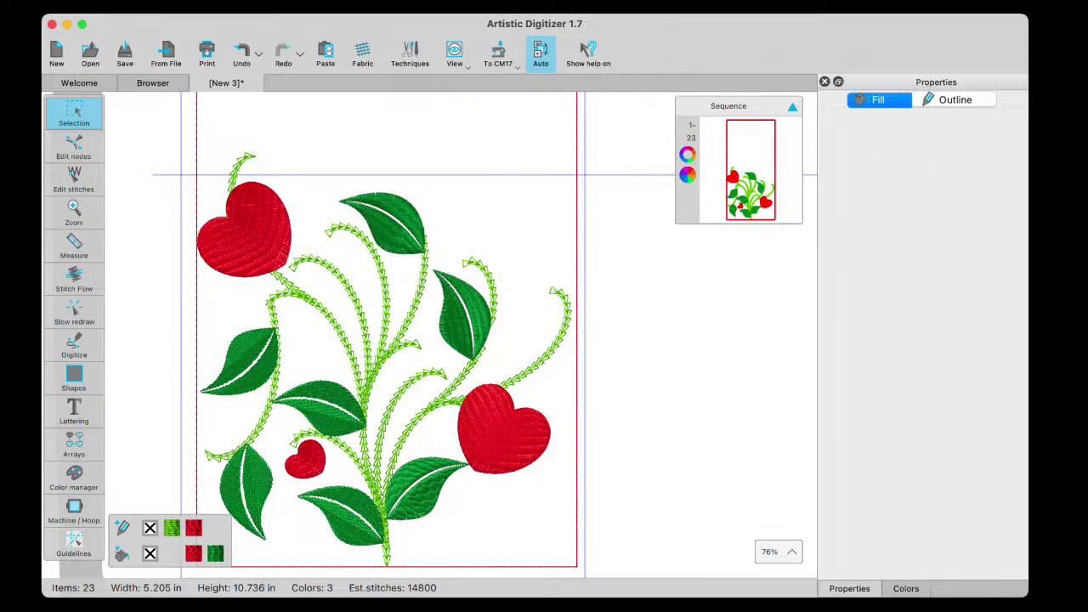
click(564, 611)
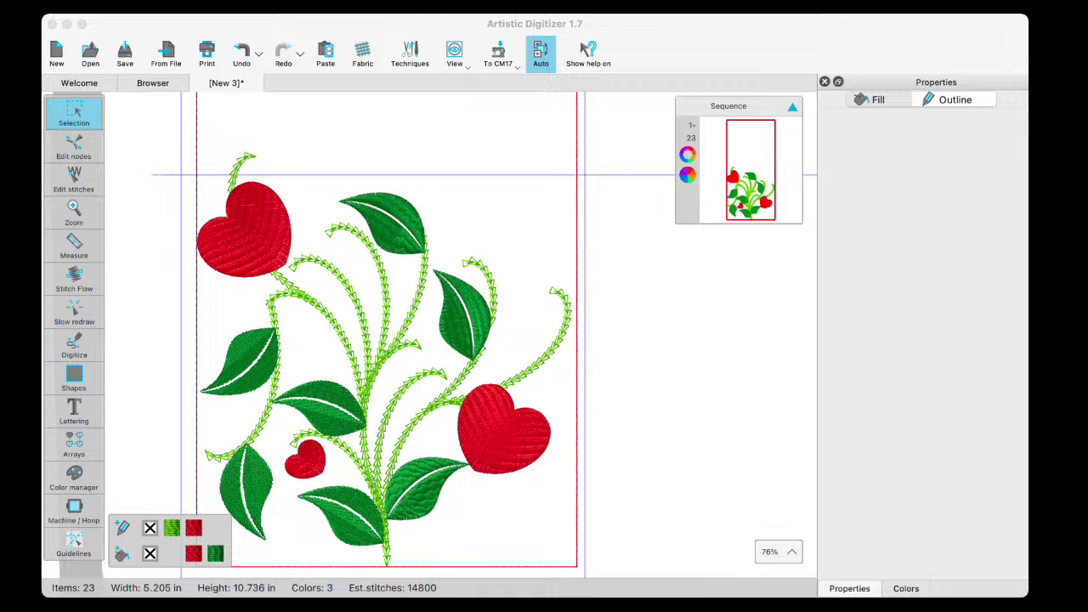